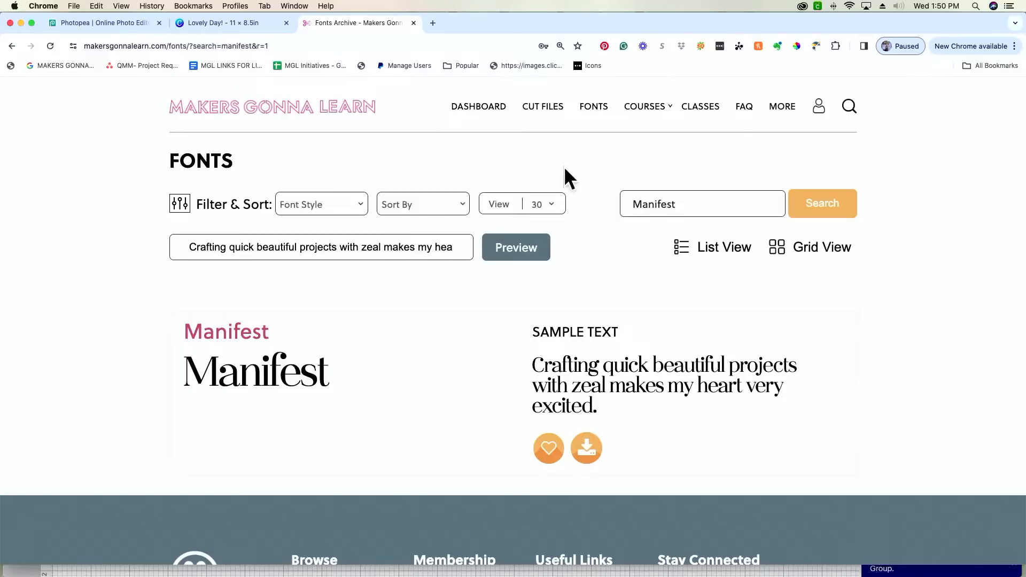
- Show the full font archive and preview every font with the sample text "LM"
{"action": "left_click", "coordinate": [593, 109]}
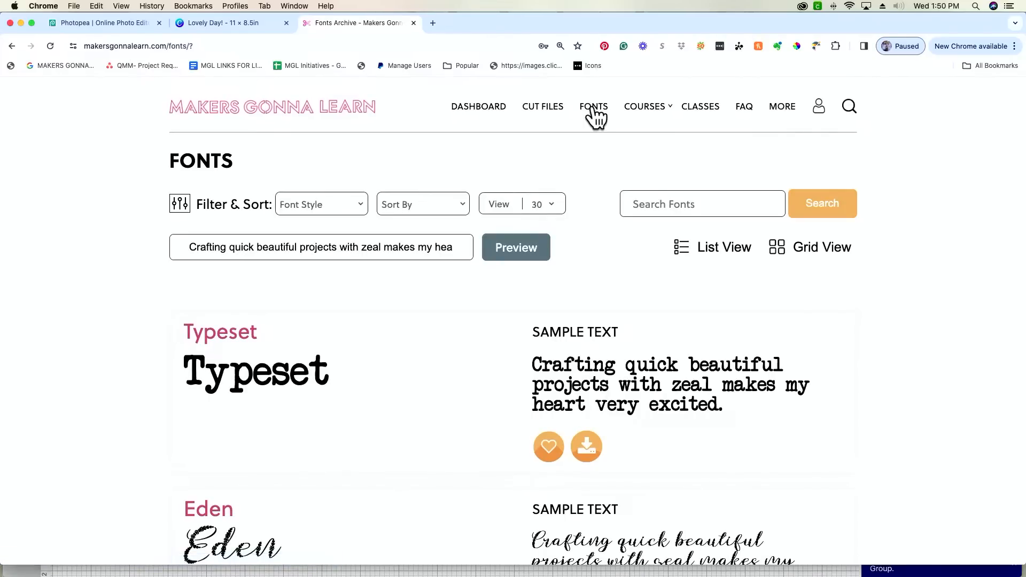
{"action": "double_click", "coordinate": [310, 247]}
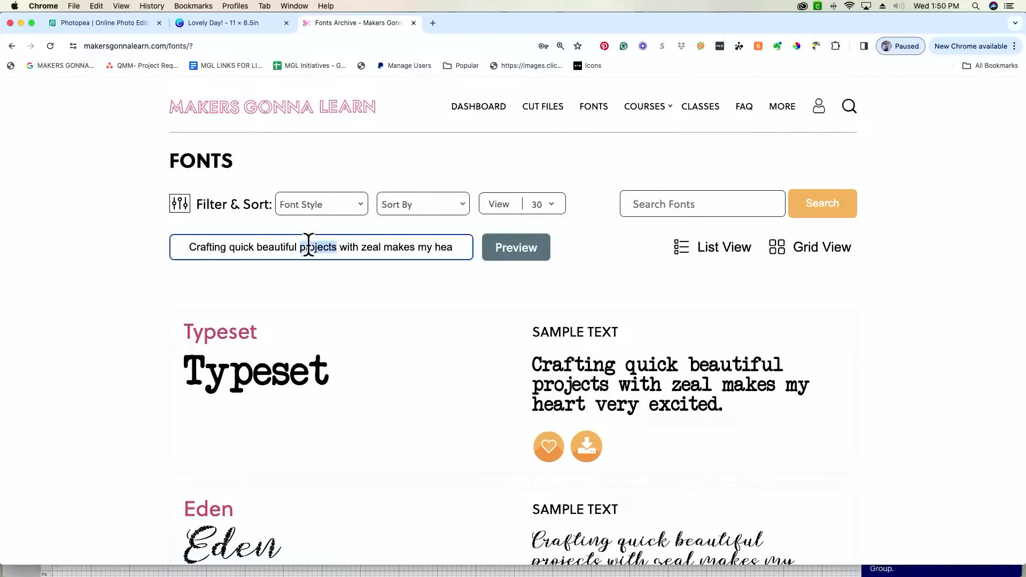
{"action": "triple_click", "coordinate": [338, 247]}
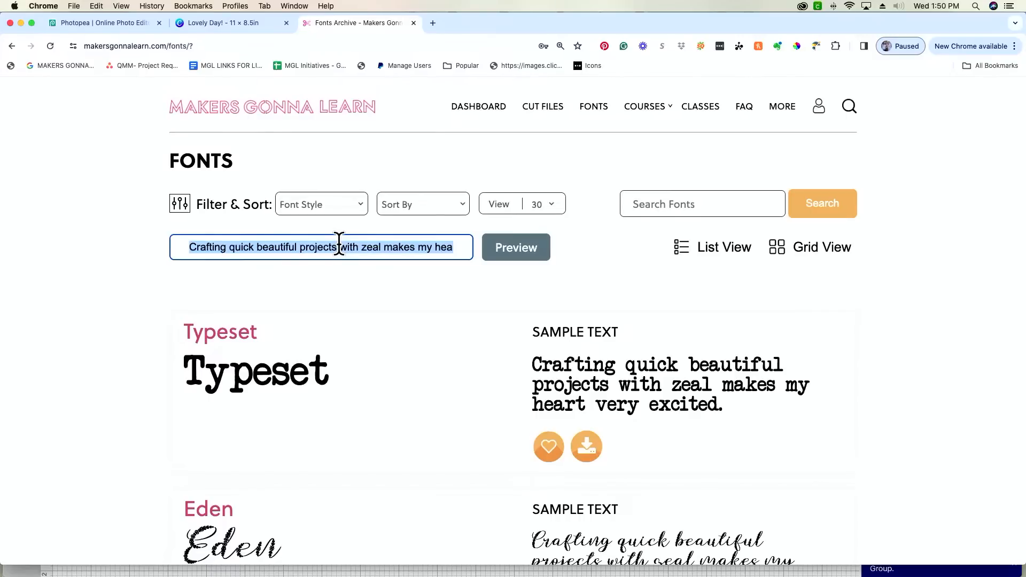
{"action": "type", "text": "LM"}
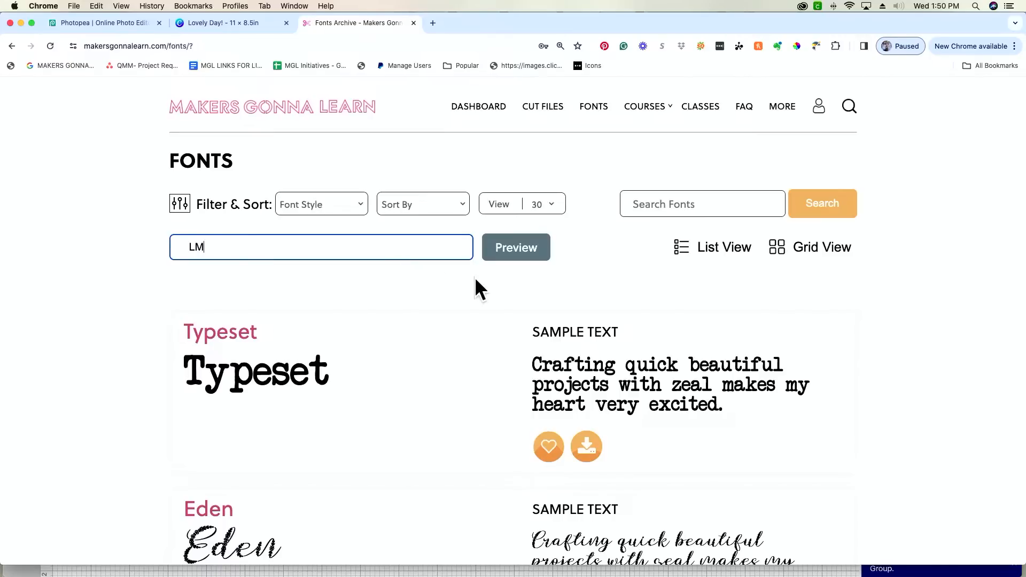
{"action": "left_click", "coordinate": [524, 255]}
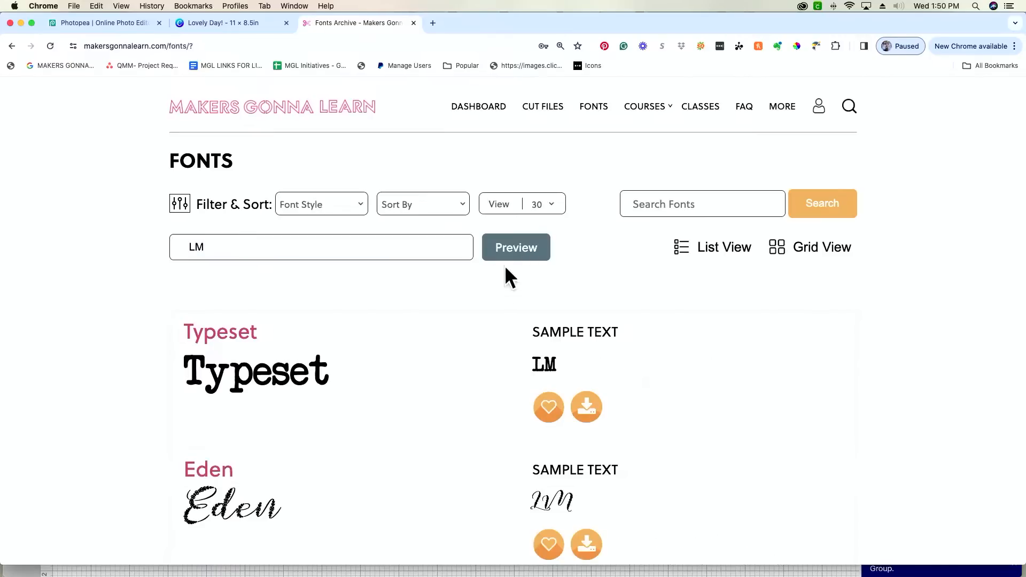
- Examine how the initials "LM" look in the first listed fonts, such as Typeset, Eden and Oregon
{"action": "scroll", "coordinate": [497, 291], "scroll_direction": "down", "scroll_amount": 5}
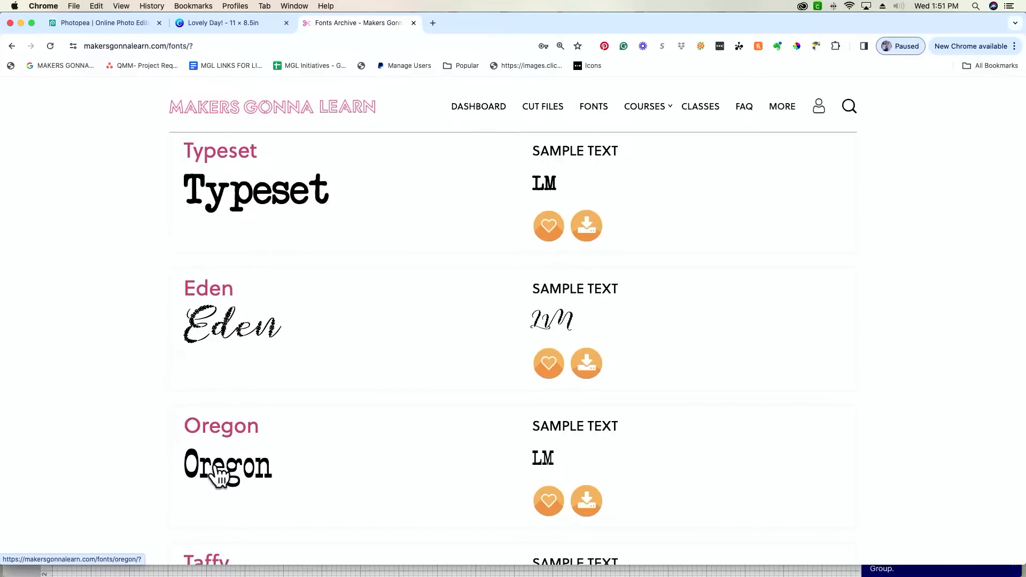
{"action": "key", "text": "super+equal"}
{"action": "key", "text": "super+equal"}
{"action": "key", "text": "super+equal"}
{"action": "key", "text": "super+equal"}
{"action": "key", "text": "super+equal"}
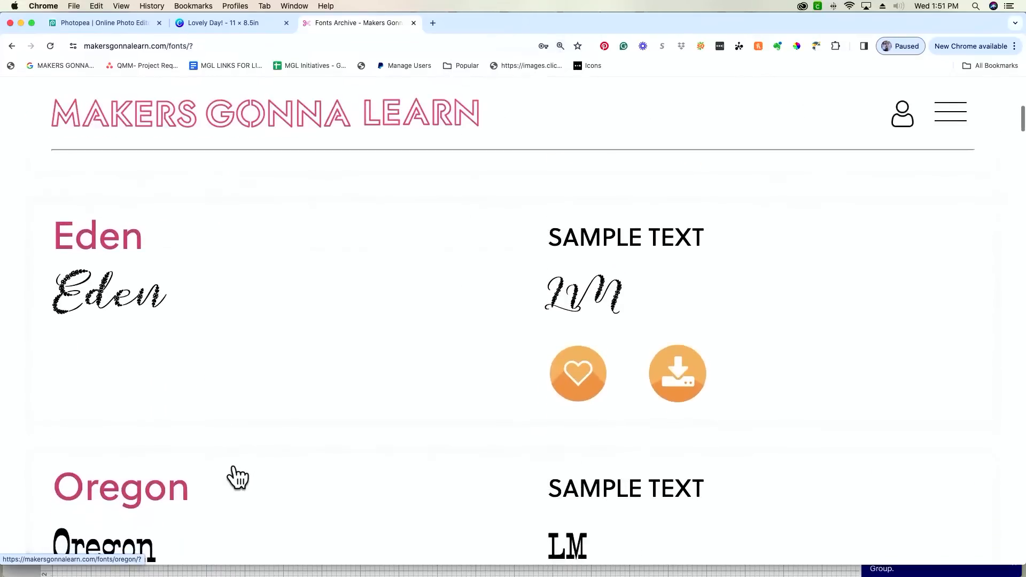
{"action": "scroll", "coordinate": [73, 286], "scroll_direction": "down", "scroll_amount": 1}
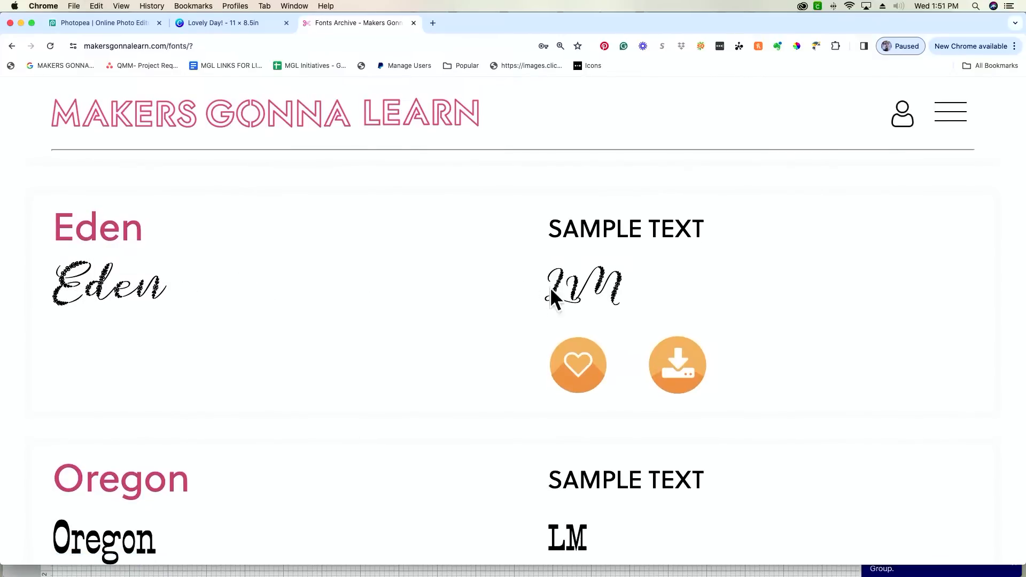
{"action": "key", "text": "super+minus"}
{"action": "key", "text": "super+minus"}
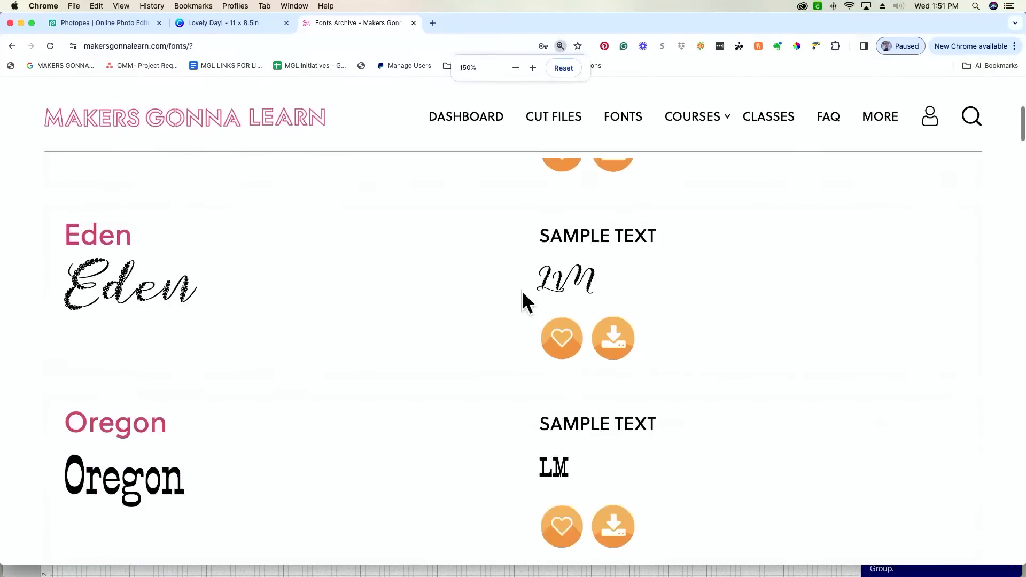
- Compare the "LM" samples further down the font list, including Lemon Pie, Jada, Violetta and Celine
{"action": "scroll", "coordinate": [402, 411], "scroll_direction": "down", "scroll_amount": 3}
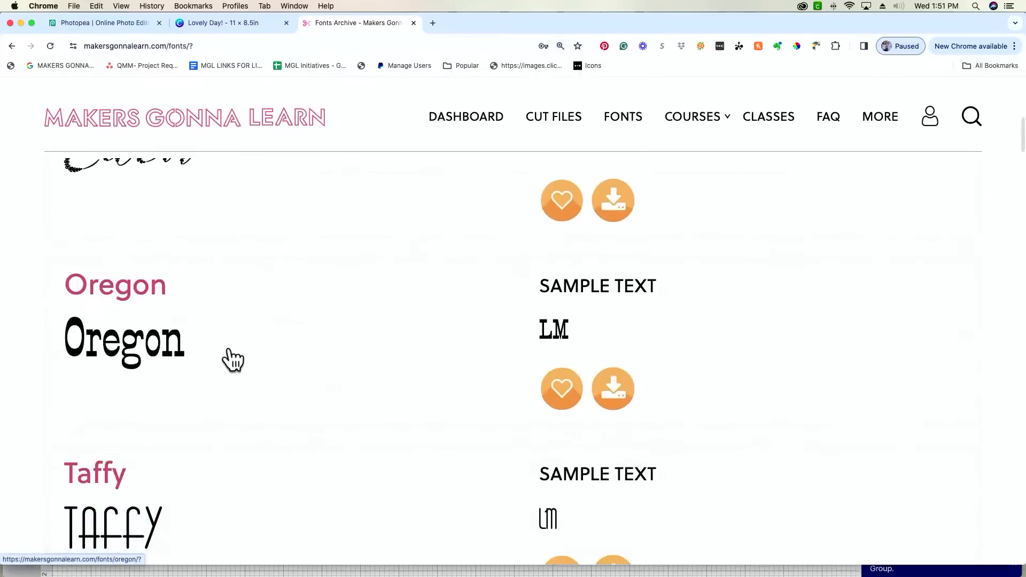
{"action": "scroll", "coordinate": [232, 360], "scroll_direction": "down", "scroll_amount": 15}
{"action": "scroll", "coordinate": [231, 360], "scroll_direction": "down", "scroll_amount": 10}
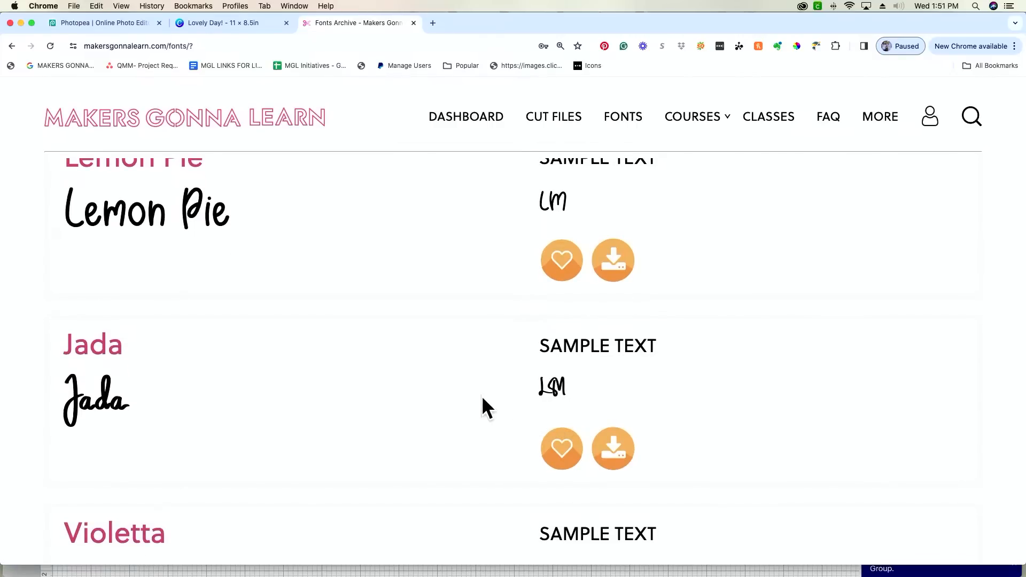
{"action": "scroll", "coordinate": [482, 396], "scroll_direction": "down", "scroll_amount": 3}
{"action": "scroll", "coordinate": [492, 379], "scroll_direction": "down", "scroll_amount": 1}
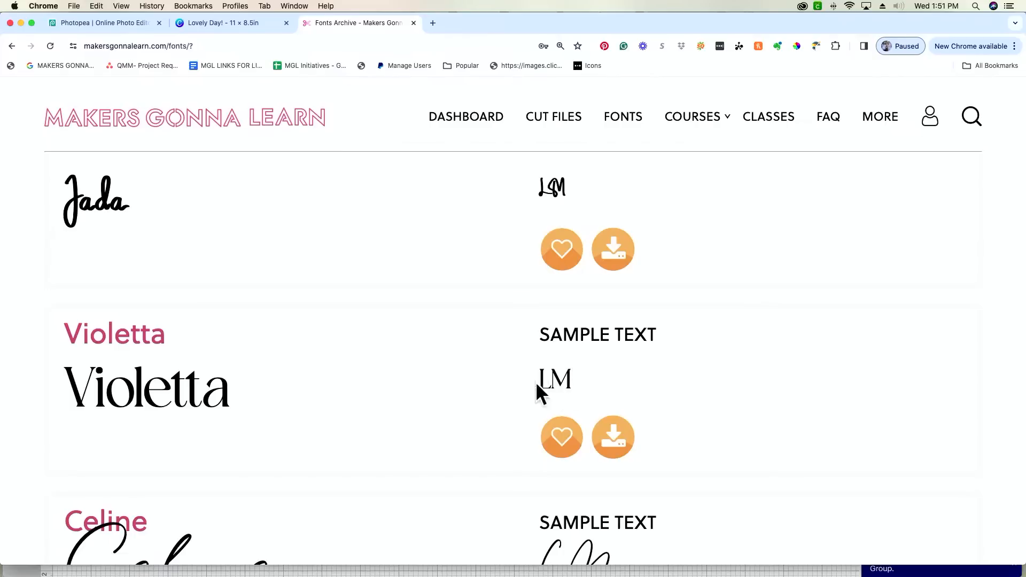
{"action": "scroll", "coordinate": [483, 396], "scroll_direction": "down", "scroll_amount": 3}
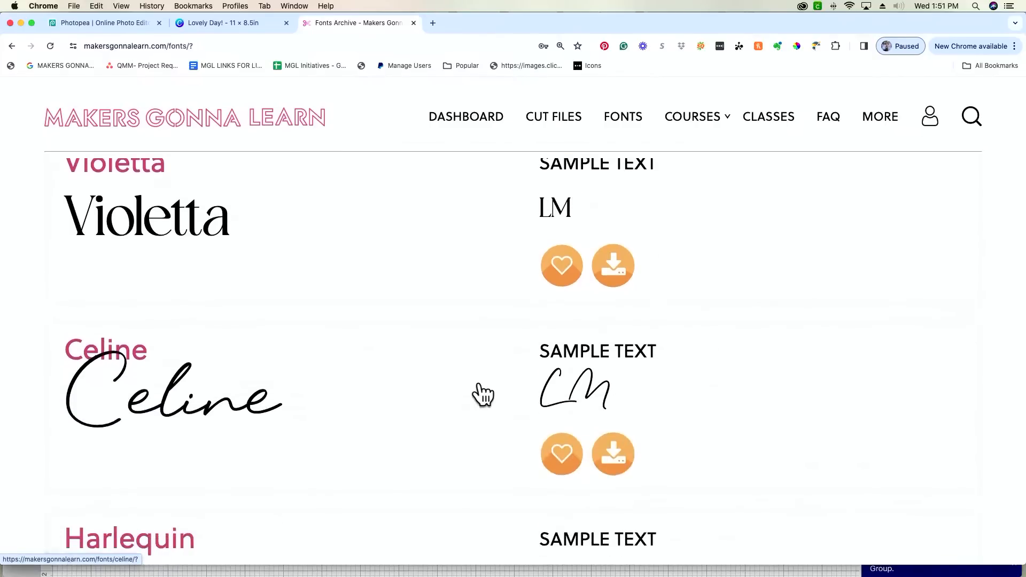
{"action": "scroll", "coordinate": [483, 396], "scroll_direction": "up", "scroll_amount": 2}
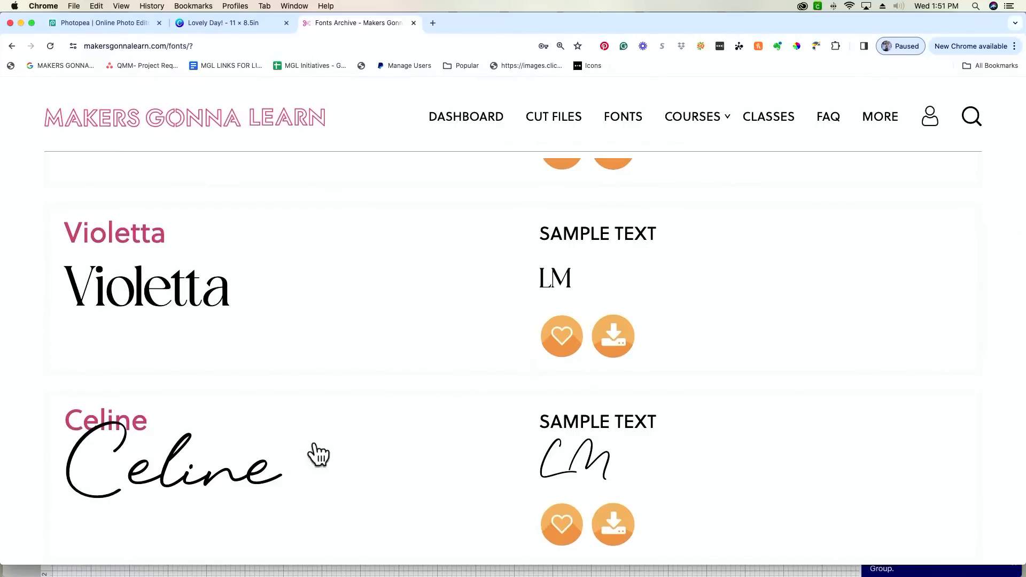
{"action": "scroll", "coordinate": [546, 478], "scroll_direction": "down", "scroll_amount": 1}
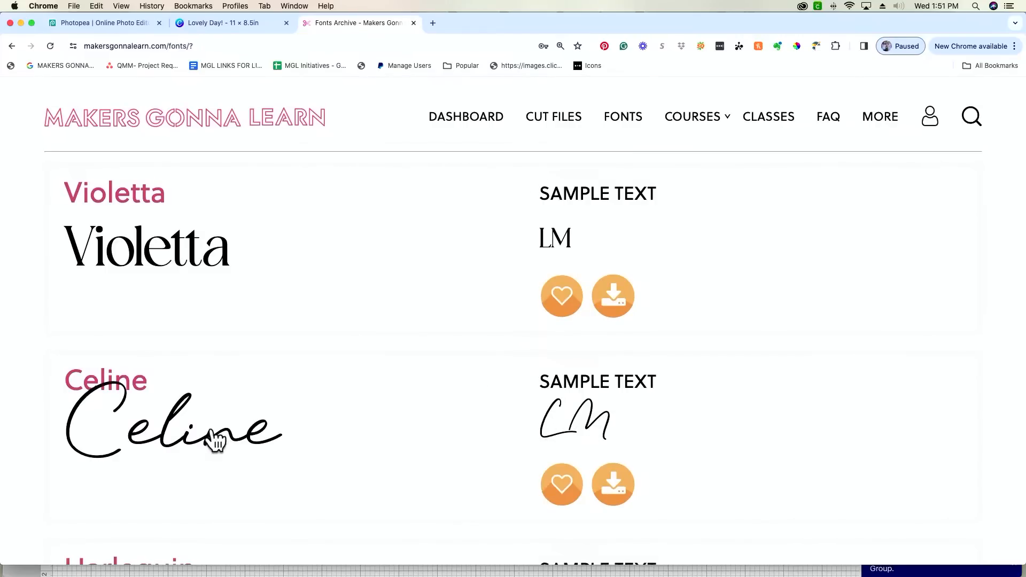
{"action": "scroll", "coordinate": [171, 442], "scroll_direction": "down", "scroll_amount": 10}
{"action": "scroll", "coordinate": [171, 442], "scroll_direction": "up", "scroll_amount": 5}
{"action": "scroll", "coordinate": [175, 445], "scroll_direction": "up", "scroll_amount": 3}
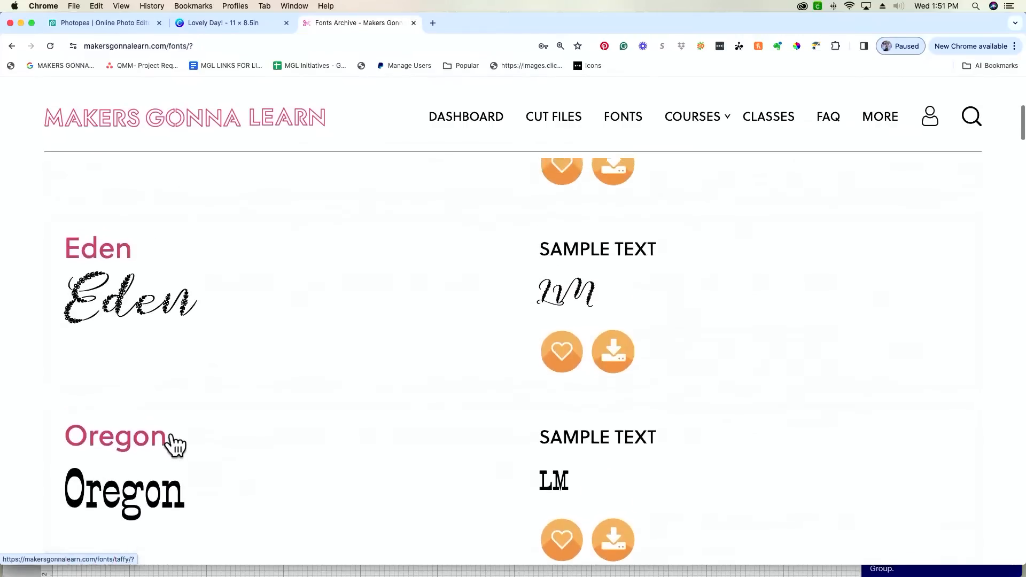
- Replace the fonts' preview sample text with a full first name
{"action": "key", "text": "super+equal"}
{"action": "key", "text": "super+minus"}
{"action": "scroll", "coordinate": [171, 442], "scroll_direction": "up", "scroll_amount": 10}
{"action": "left_click", "coordinate": [220, 247]}
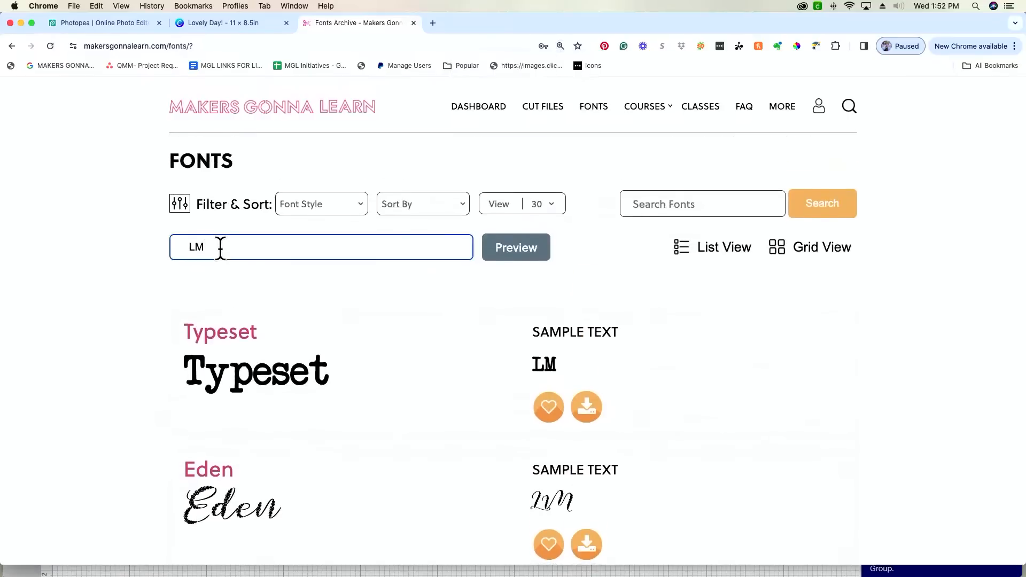
{"action": "key", "text": "BackSpace"}
{"action": "type", "text": "auren"}
- Compare how the first name looks in the listed fonts from Typeset to Sculpted
{"action": "scroll", "coordinate": [318, 374], "scroll_direction": "down", "scroll_amount": 3}
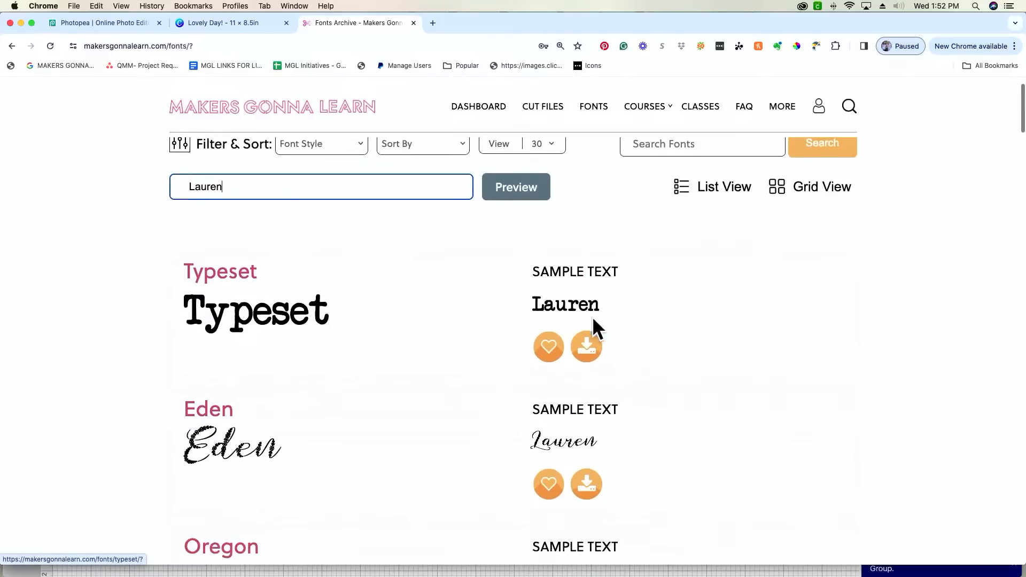
{"action": "scroll", "coordinate": [563, 321], "scroll_direction": "down", "scroll_amount": 10}
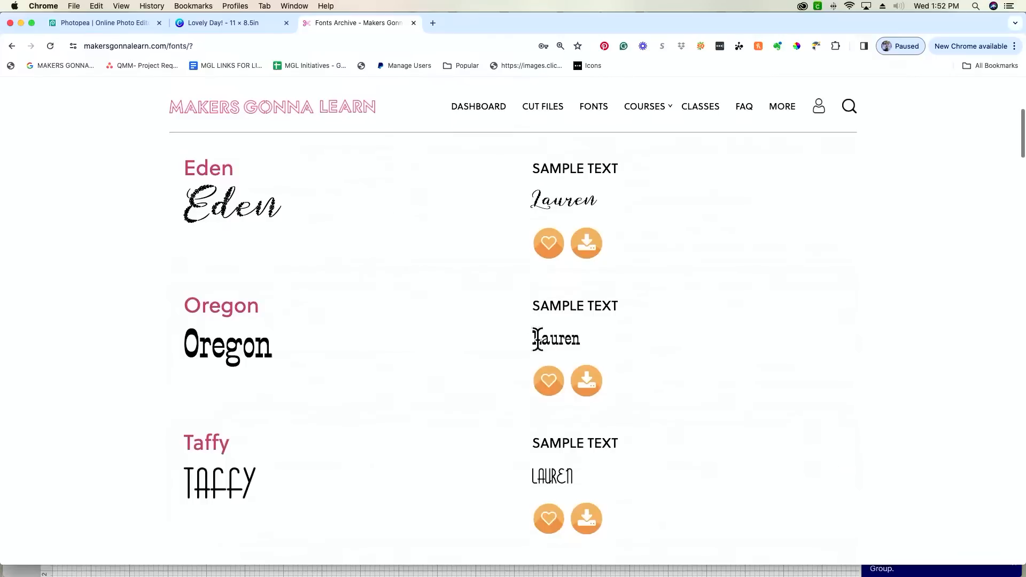
{"action": "scroll", "coordinate": [567, 345], "scroll_direction": "down", "scroll_amount": 7}
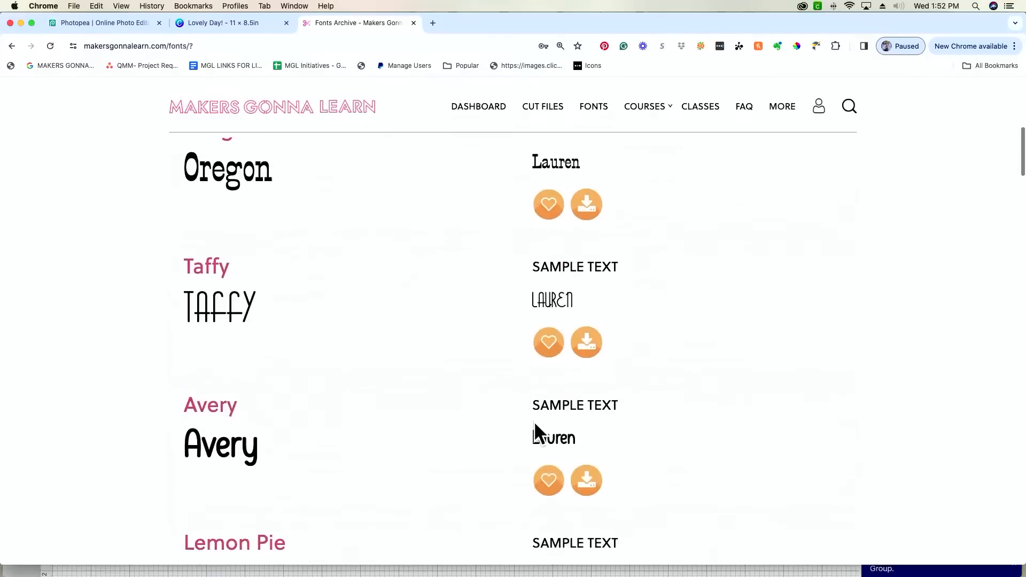
{"action": "scroll", "coordinate": [558, 442], "scroll_direction": "down", "scroll_amount": 18}
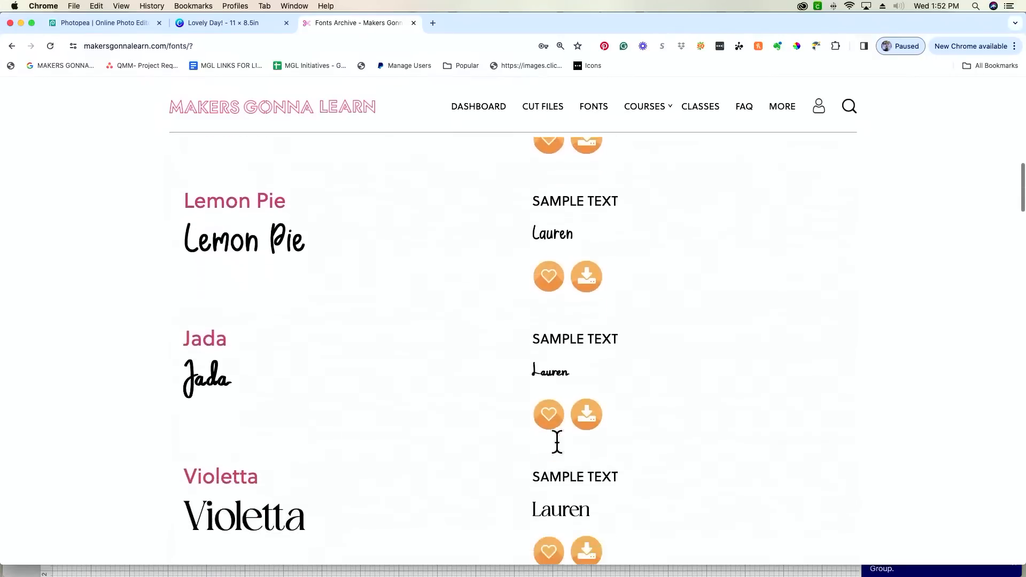
{"action": "scroll", "coordinate": [557, 442], "scroll_direction": "down", "scroll_amount": 3}
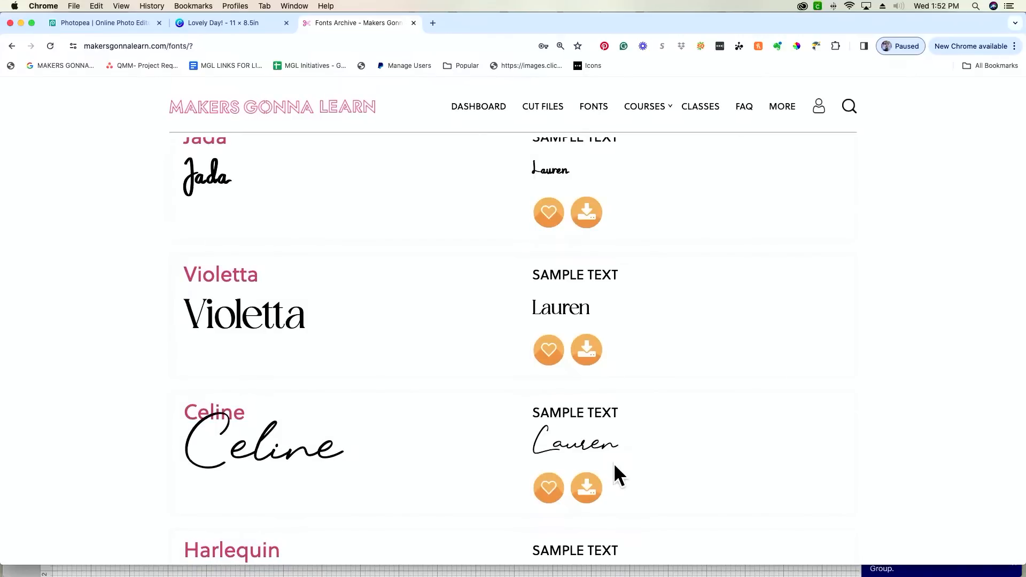
{"action": "scroll", "coordinate": [615, 472], "scroll_direction": "down", "scroll_amount": 10}
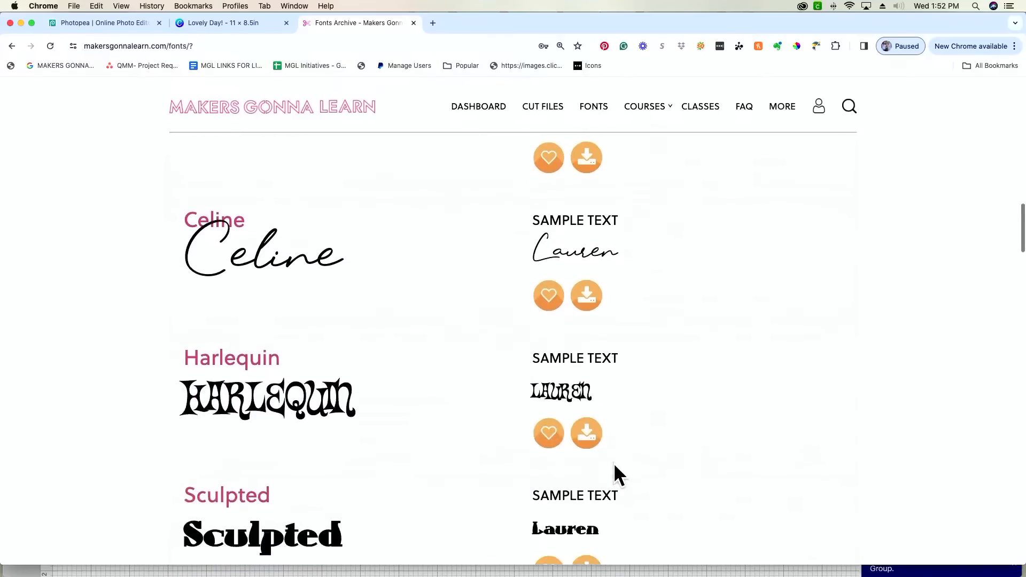
{"action": "scroll", "coordinate": [613, 463], "scroll_direction": "up", "scroll_amount": 20}
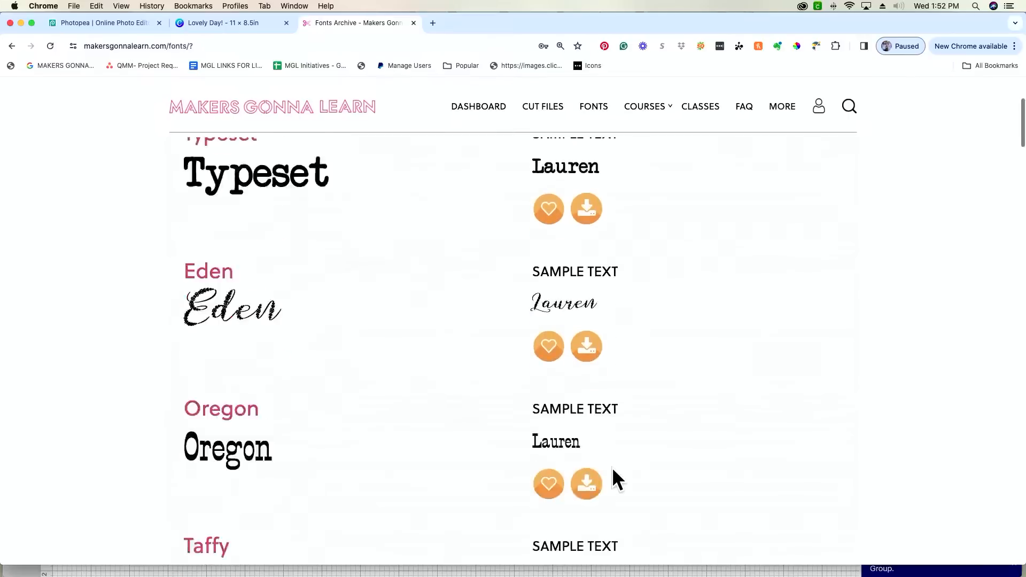
- Set the fonts' preview sample text back to "LM" and refresh the previews
{"action": "key", "text": "BackSpace"}
{"action": "key", "text": "BackSpace"}
{"action": "key", "text": "BackSpace"}
{"action": "key", "text": "BackSpace"}
{"action": "key", "text": "BackSpace"}
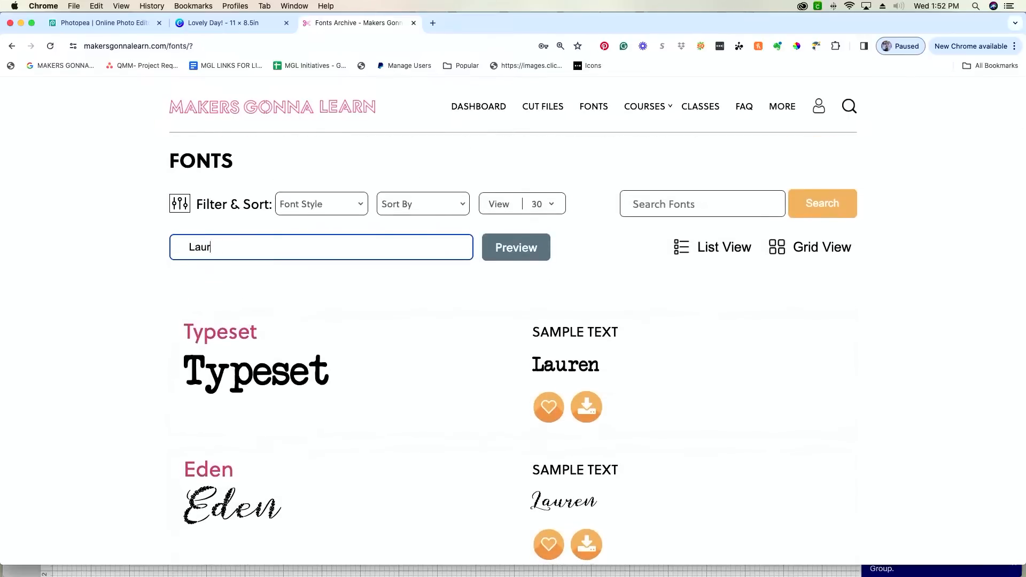
{"action": "type", "text": "M"}
{"action": "left_click", "coordinate": [515, 259]}
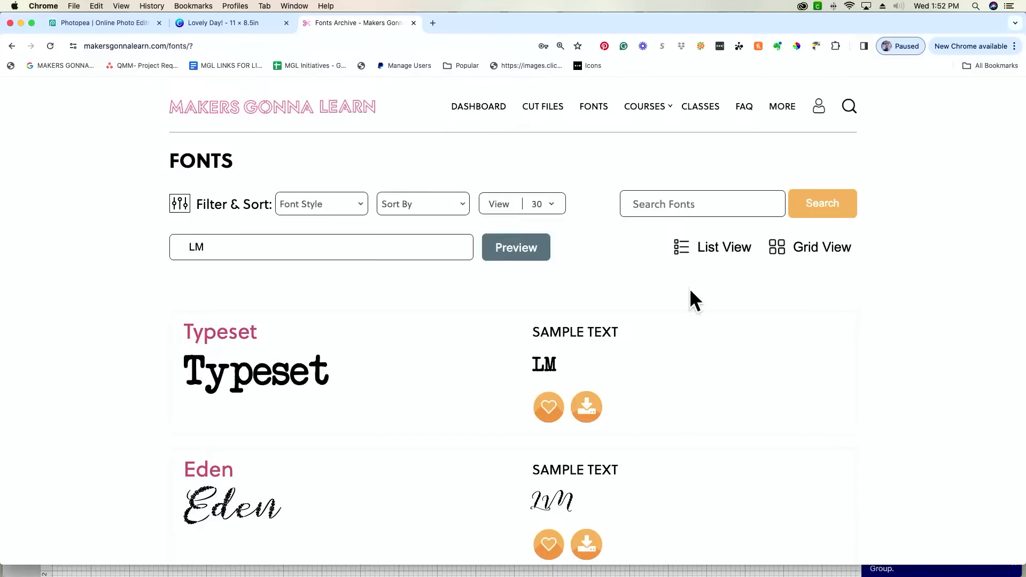
- Review the "LM" previews across the font archive from Avery to Otis for a suitable monogram font
{"action": "scroll", "coordinate": [690, 298], "scroll_direction": "down", "scroll_amount": 10}
{"action": "scroll", "coordinate": [690, 289], "scroll_direction": "down", "scroll_amount": 14}
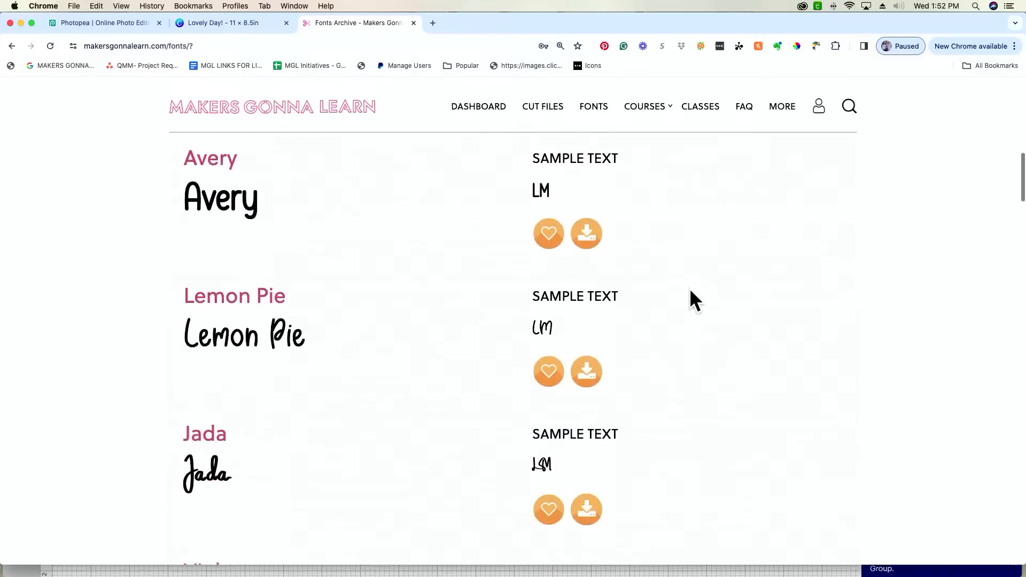
{"action": "scroll", "coordinate": [690, 291], "scroll_direction": "down", "scroll_amount": 5}
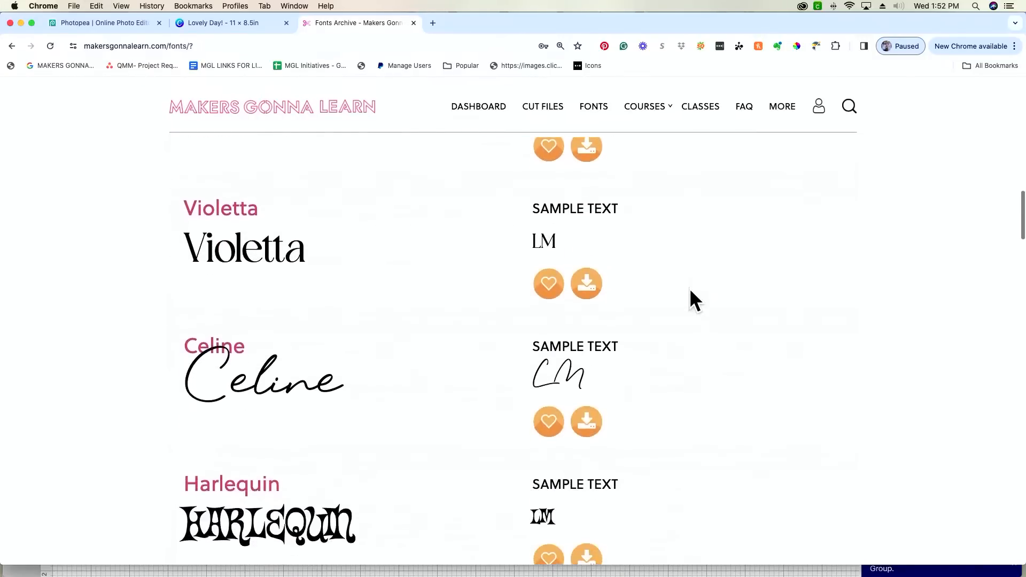
{"action": "scroll", "coordinate": [689, 288], "scroll_direction": "down", "scroll_amount": 1}
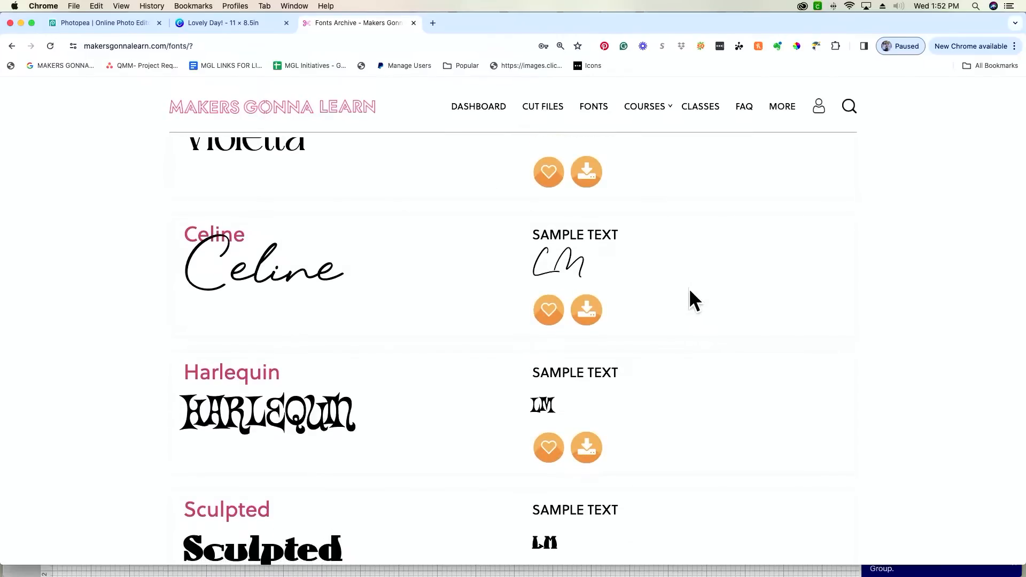
{"action": "scroll", "coordinate": [689, 291], "scroll_direction": "down", "scroll_amount": 10}
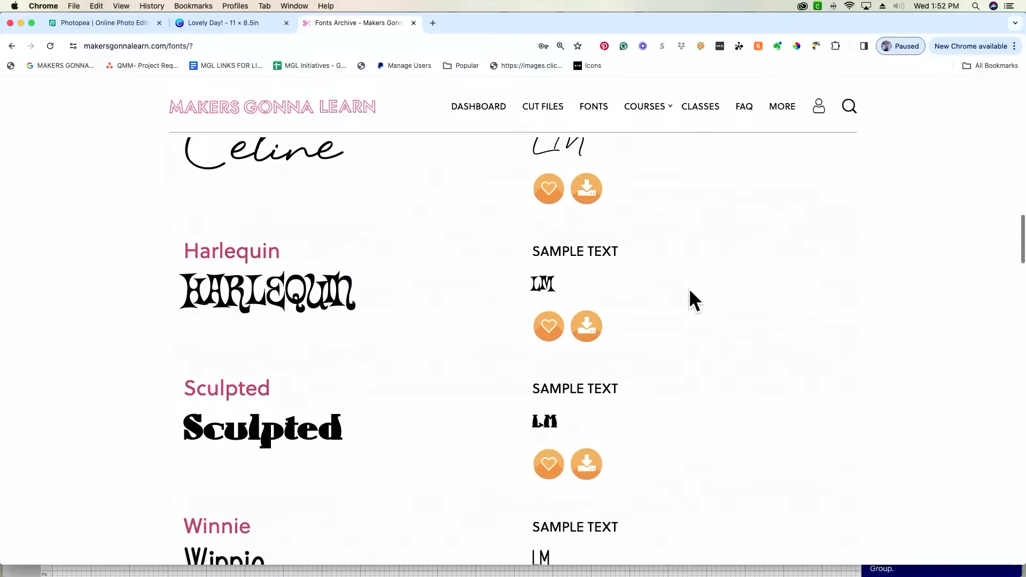
{"action": "scroll", "coordinate": [689, 292], "scroll_direction": "down", "scroll_amount": 12}
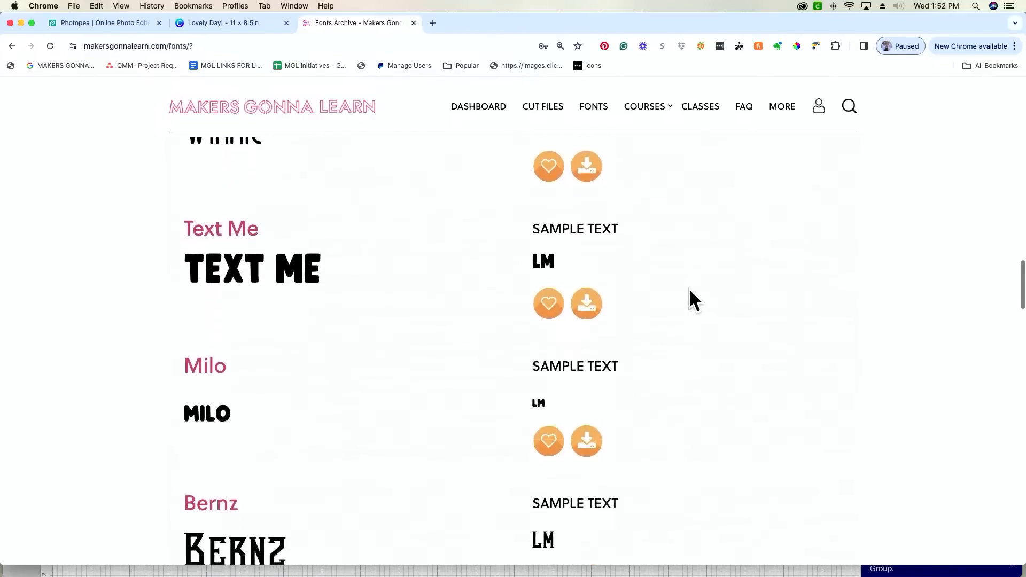
{"action": "scroll", "coordinate": [689, 292], "scroll_direction": "down", "scroll_amount": 13}
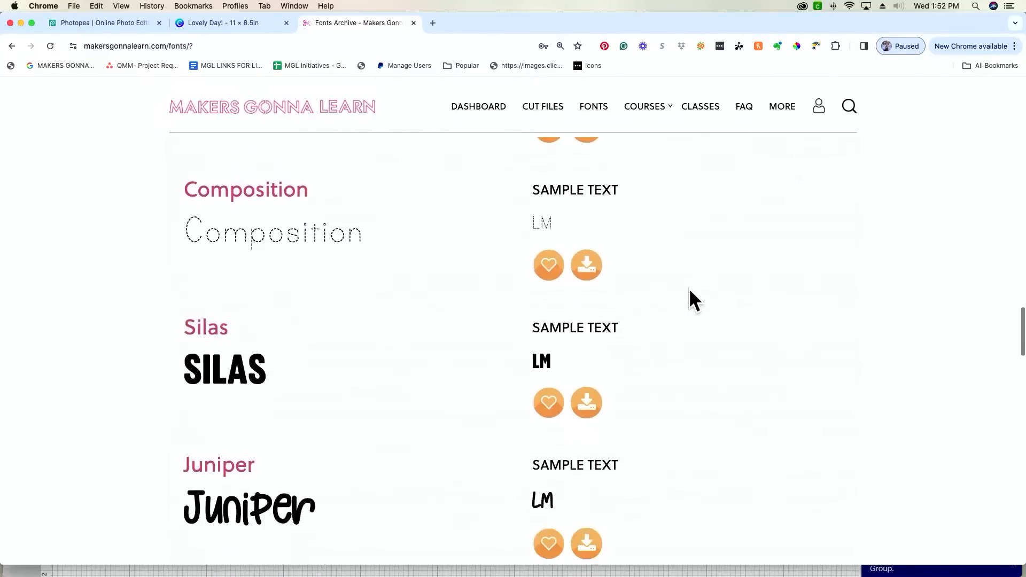
{"action": "scroll", "coordinate": [689, 292], "scroll_direction": "down", "scroll_amount": 14}
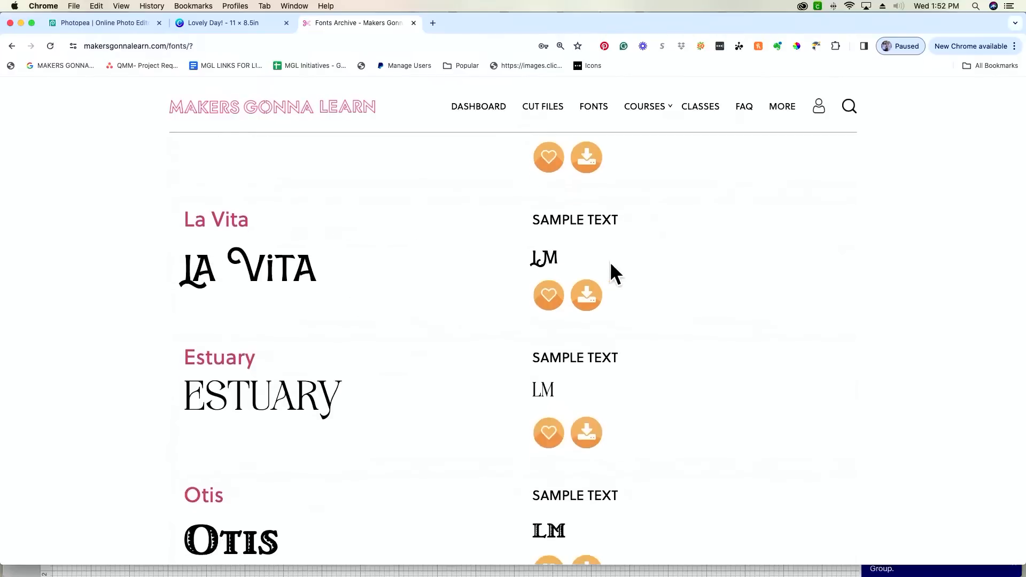
{"action": "scroll", "coordinate": [545, 262], "scroll_direction": "down", "scroll_amount": 1}
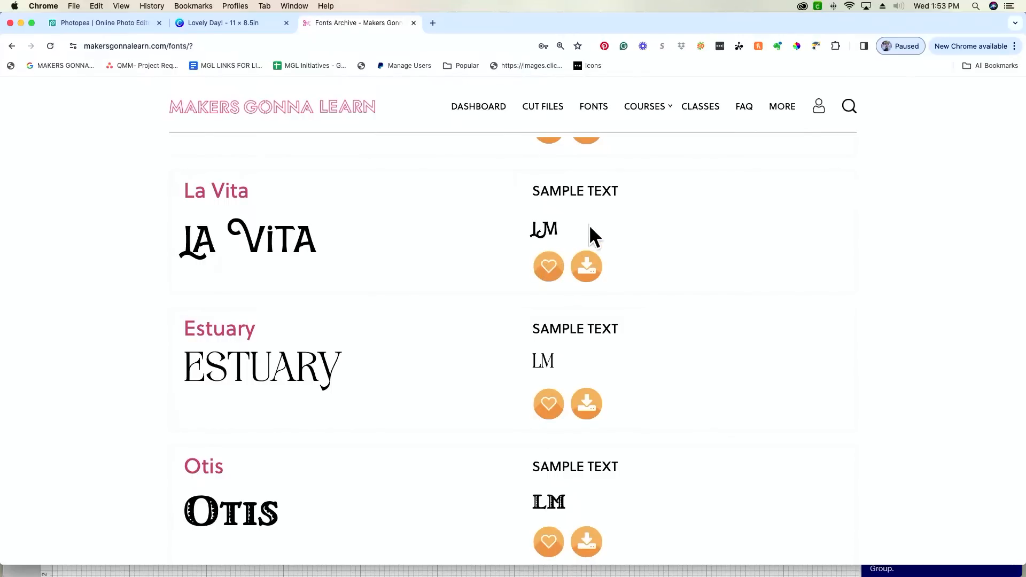
{"action": "scroll", "coordinate": [505, 248], "scroll_direction": "up", "scroll_amount": 7}
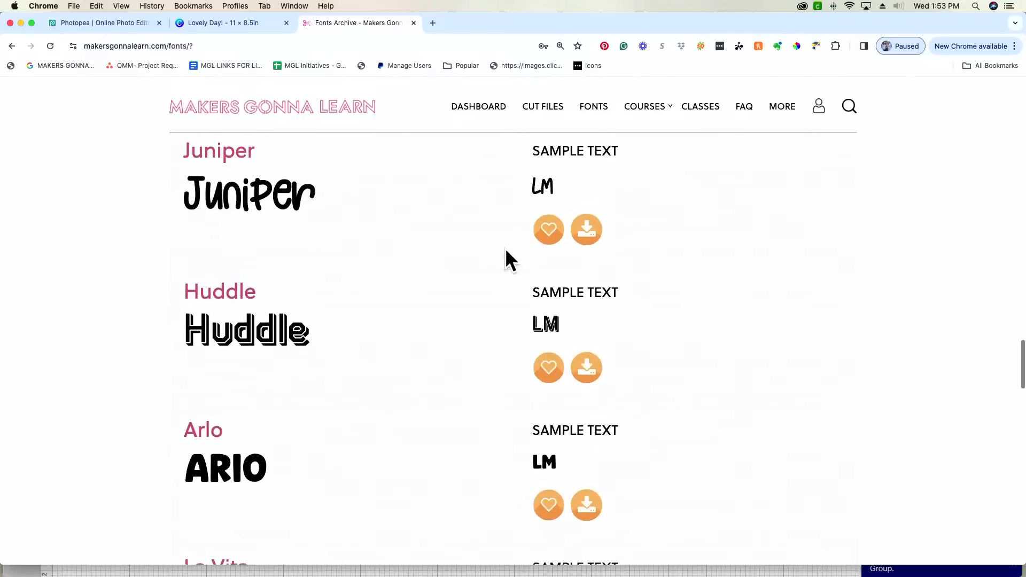
- Compare the "LM" previews of the remaining fonts on the archive's first page, from La Vita to Gem Sans
{"action": "scroll", "coordinate": [505, 249], "scroll_direction": "up", "scroll_amount": 3}
{"action": "scroll", "coordinate": [505, 248], "scroll_direction": "down", "scroll_amount": 11}
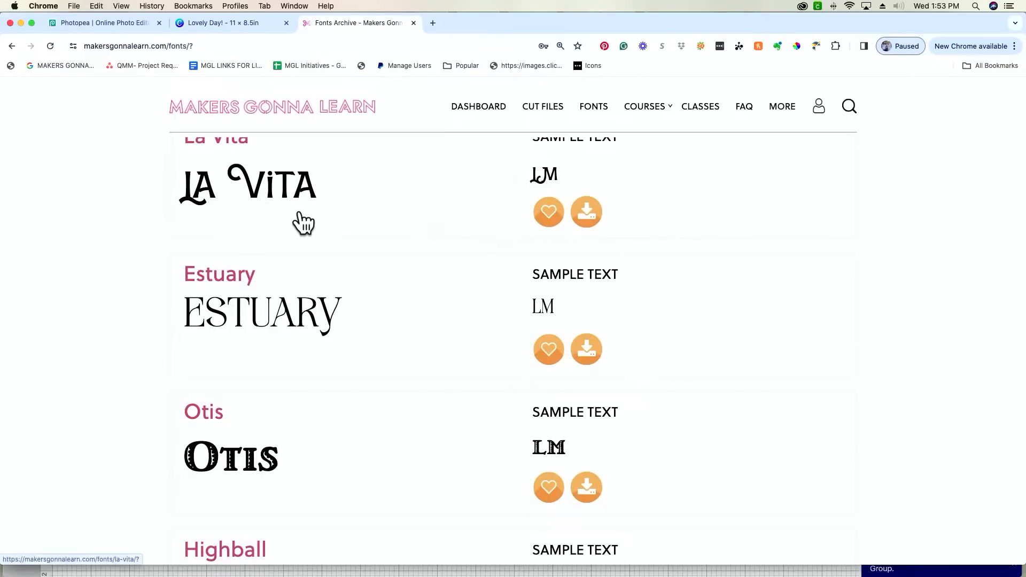
{"action": "scroll", "coordinate": [301, 222], "scroll_direction": "down", "scroll_amount": 1}
{"action": "scroll", "coordinate": [302, 222], "scroll_direction": "up", "scroll_amount": 1}
{"action": "scroll", "coordinate": [302, 222], "scroll_direction": "up", "scroll_amount": 1}
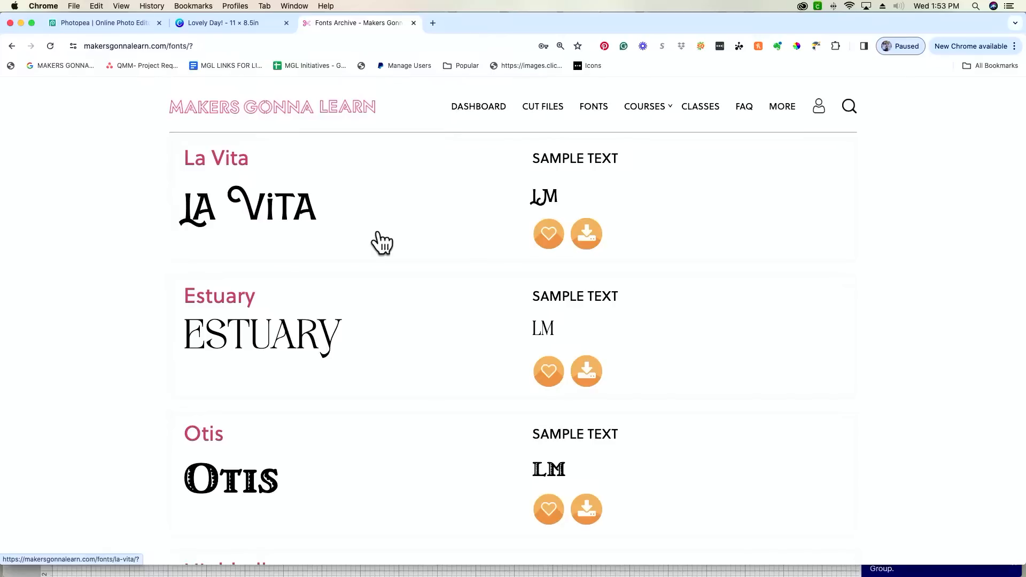
{"action": "scroll", "coordinate": [381, 243], "scroll_direction": "down", "scroll_amount": 4}
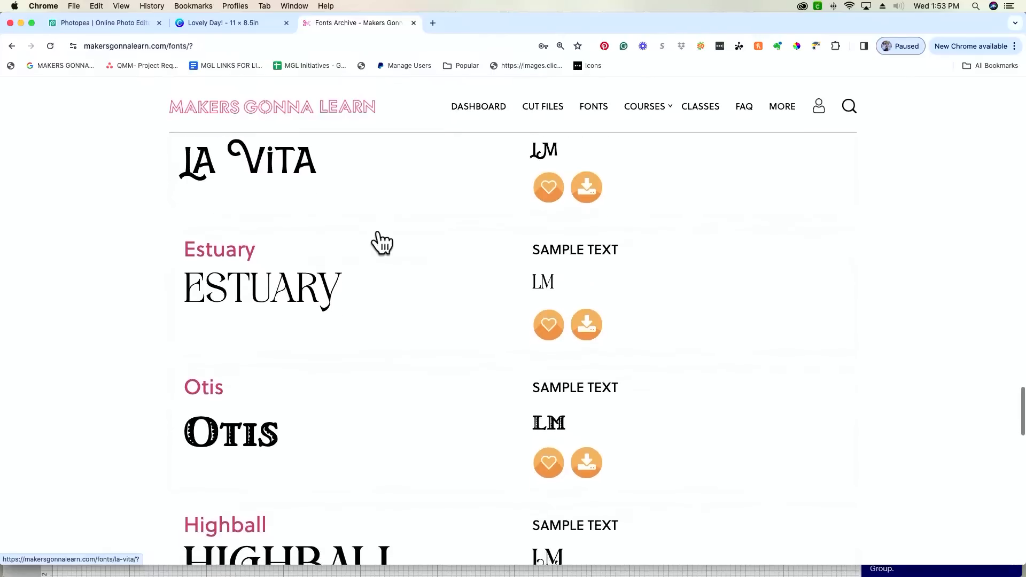
{"action": "scroll", "coordinate": [381, 243], "scroll_direction": "down", "scroll_amount": 8}
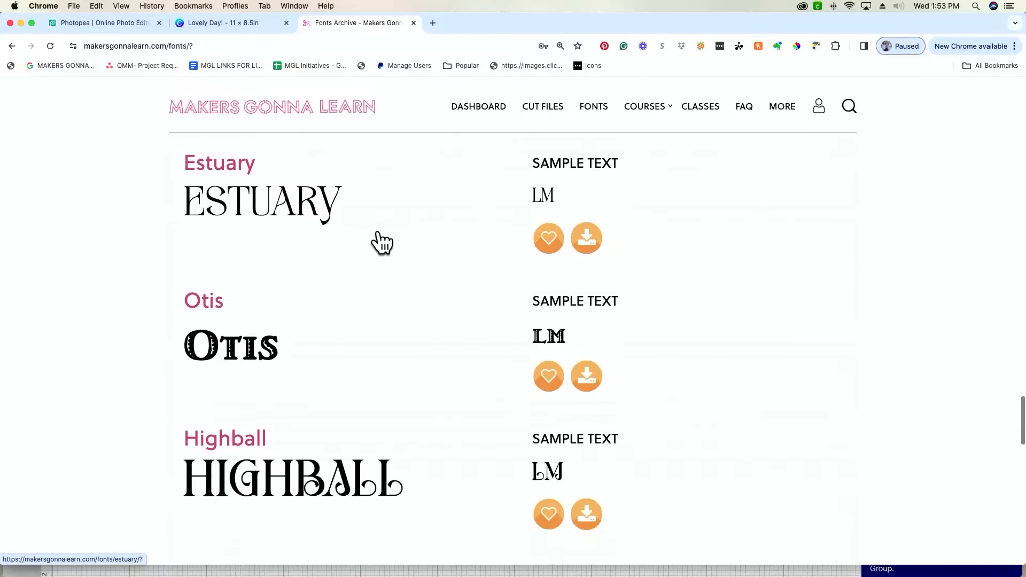
{"action": "scroll", "coordinate": [381, 243], "scroll_direction": "down", "scroll_amount": 8}
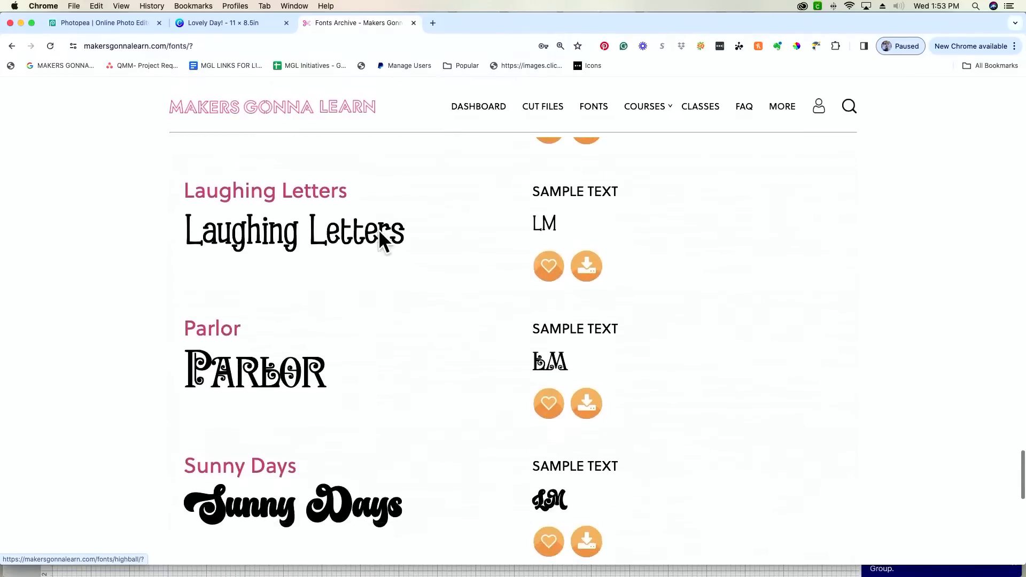
{"action": "scroll", "coordinate": [380, 243], "scroll_direction": "down", "scroll_amount": 4}
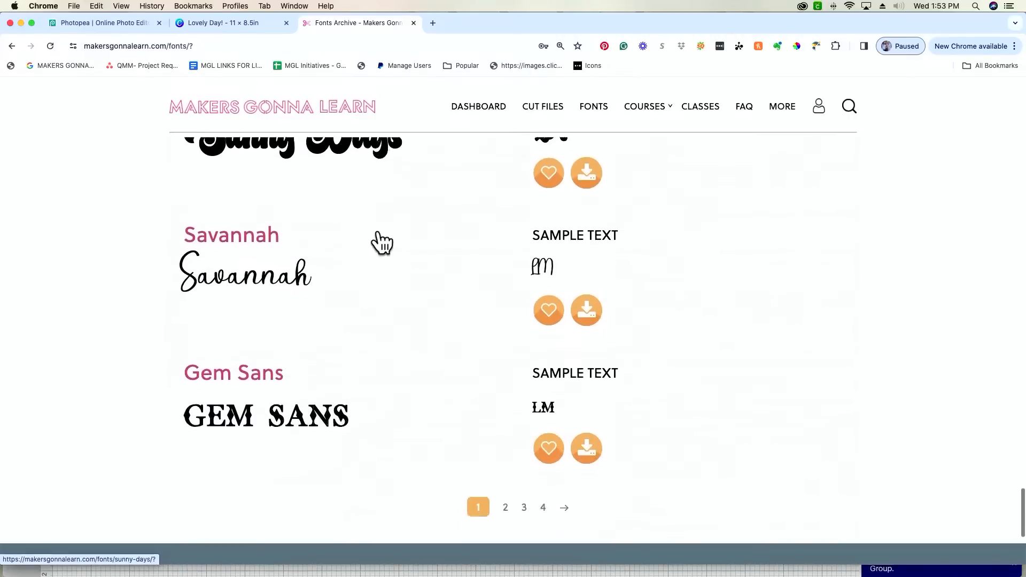
{"action": "scroll", "coordinate": [381, 244], "scroll_direction": "up", "scroll_amount": 2}
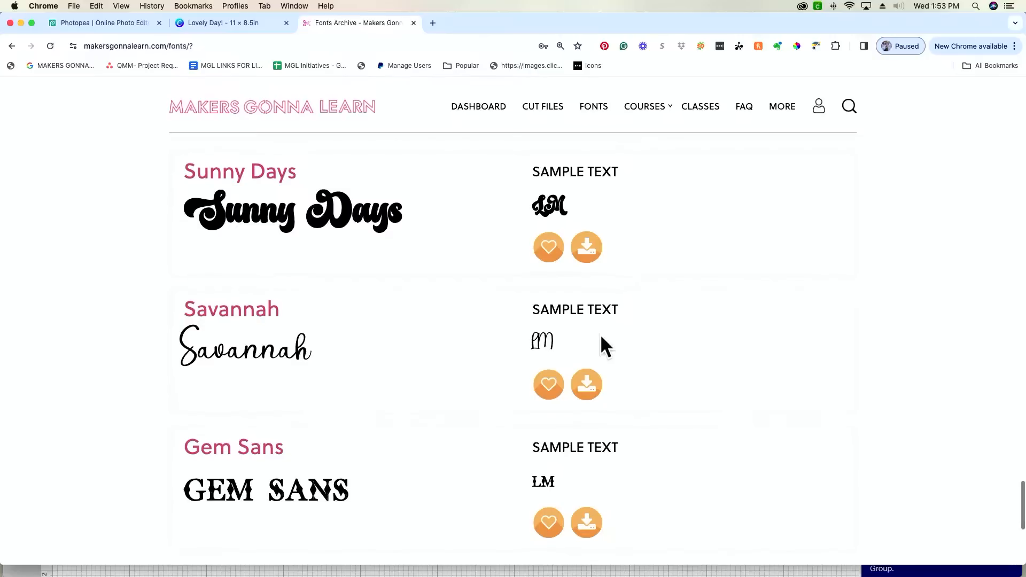
{"action": "scroll", "coordinate": [321, 270], "scroll_direction": "up", "scroll_amount": 1}
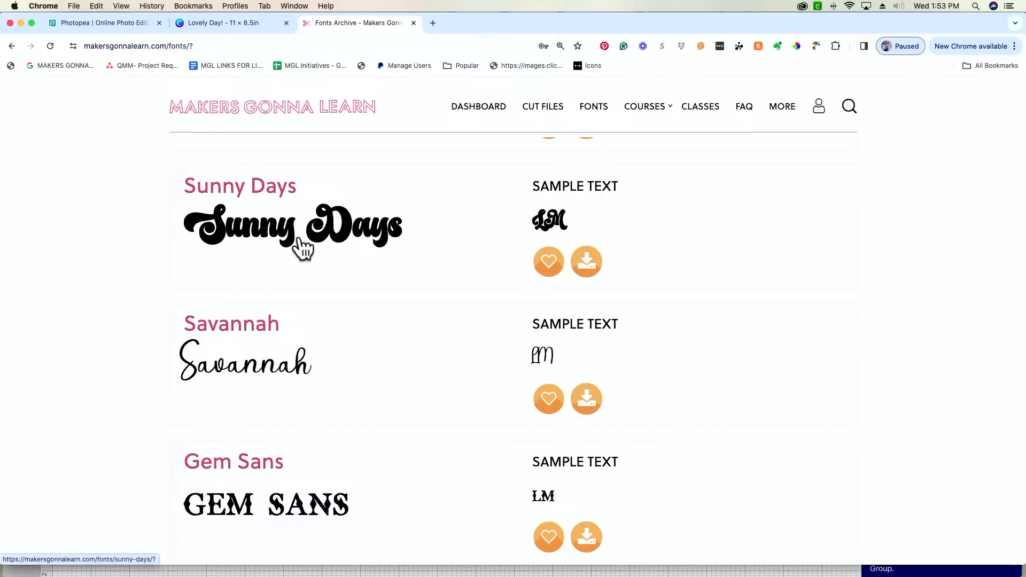
{"action": "scroll", "coordinate": [298, 239], "scroll_direction": "up", "scroll_amount": 1}
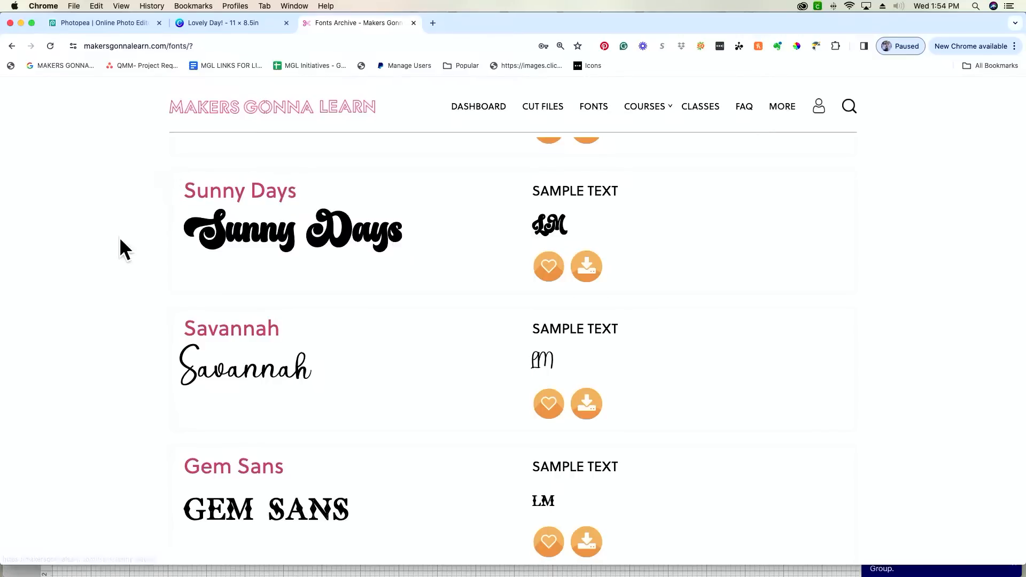
- Return to the start of the font archive and enter "Main" as the font search term
{"action": "scroll", "coordinate": [120, 247], "scroll_direction": "up", "scroll_amount": 15}
{"action": "scroll", "coordinate": [120, 238], "scroll_direction": "up", "scroll_amount": 15}
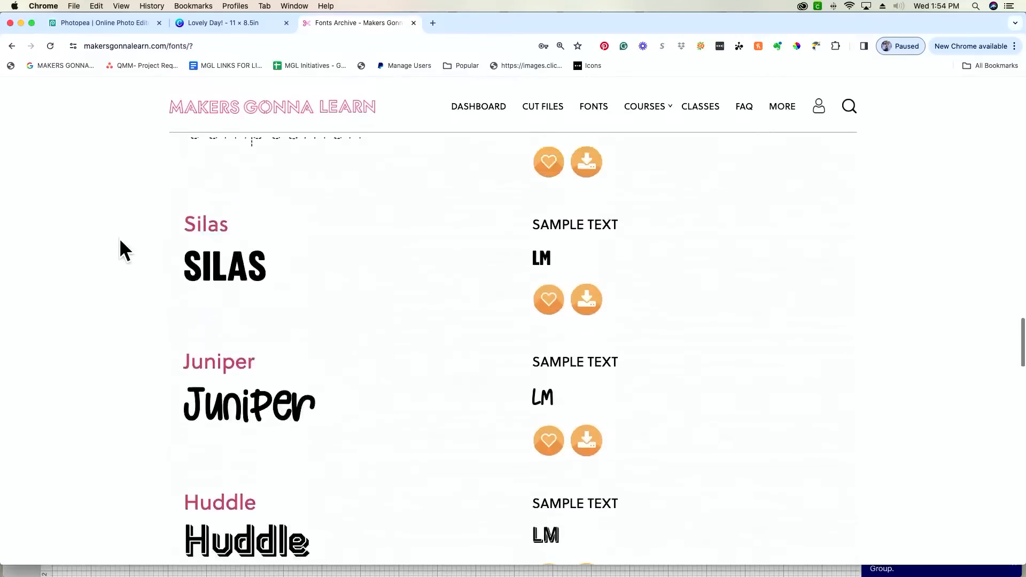
{"action": "scroll", "coordinate": [120, 249], "scroll_direction": "up", "scroll_amount": 15}
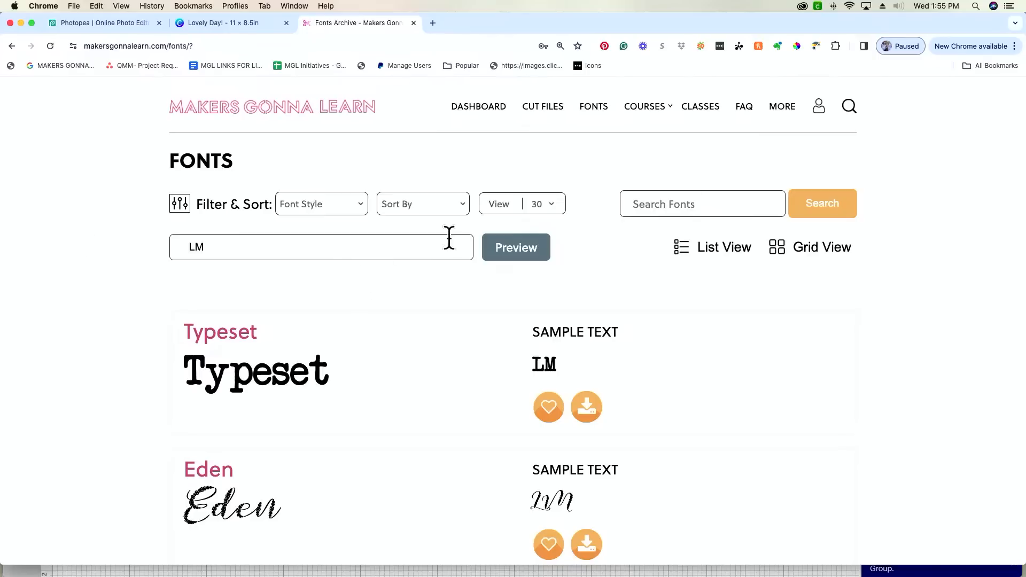
{"action": "left_click", "coordinate": [706, 206]}
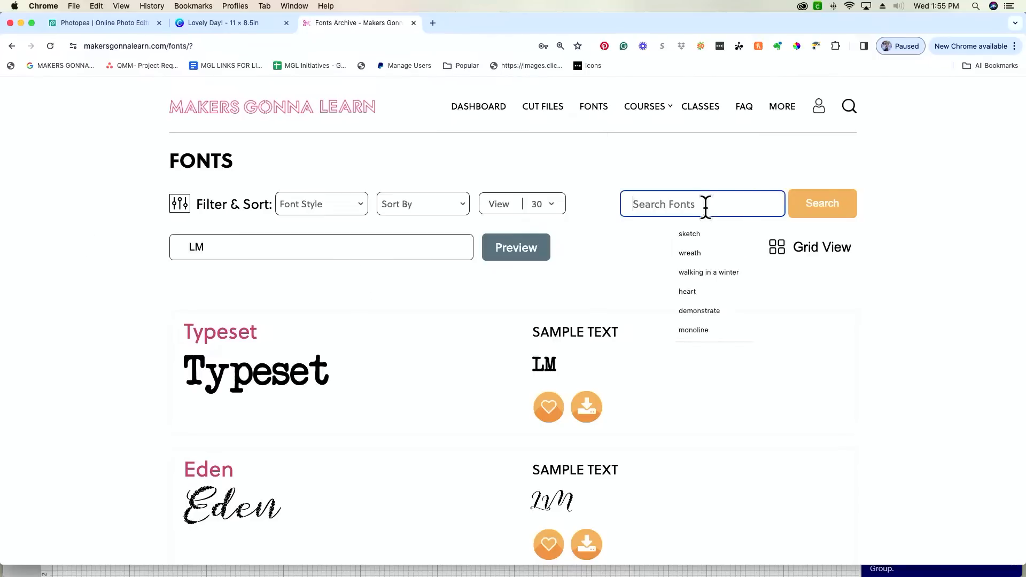
{"action": "type", "text": "Main"}
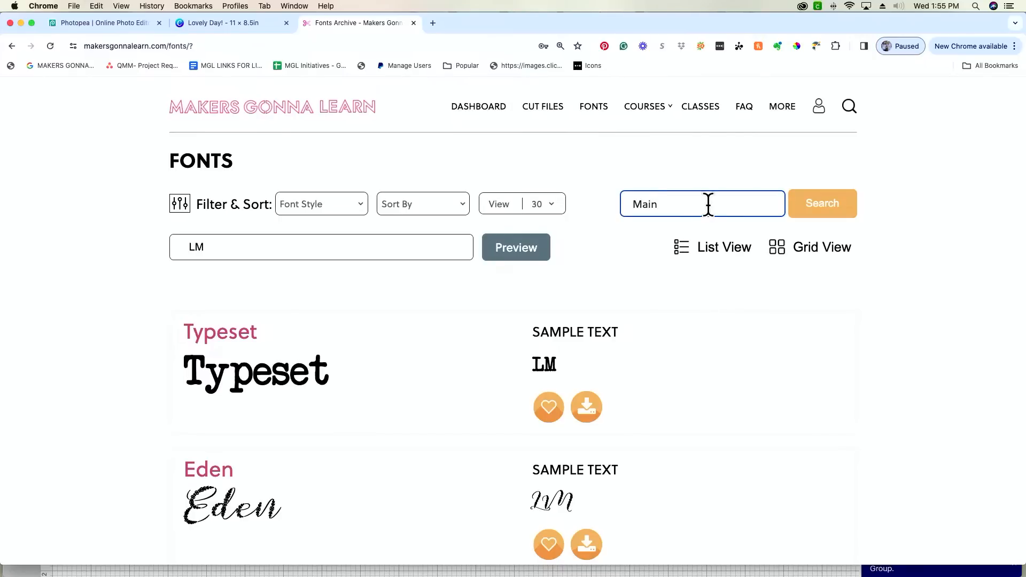
- Find Violetta in the font list and download its font archive
{"action": "scroll", "coordinate": [707, 203], "scroll_direction": "down", "scroll_amount": 10}
{"action": "scroll", "coordinate": [708, 203], "scroll_direction": "down", "scroll_amount": 9}
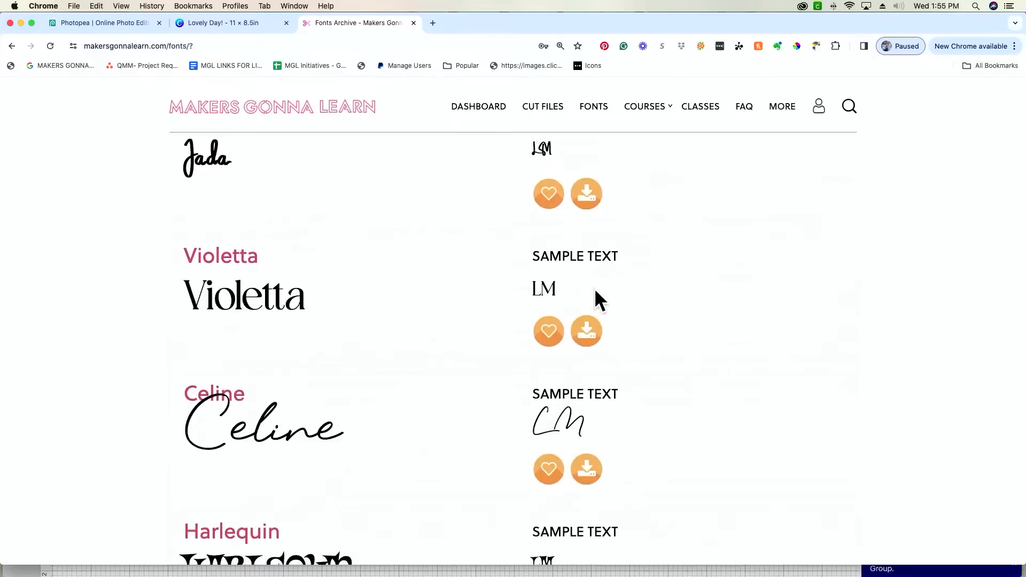
{"action": "scroll", "coordinate": [592, 290], "scroll_direction": "down", "scroll_amount": 1}
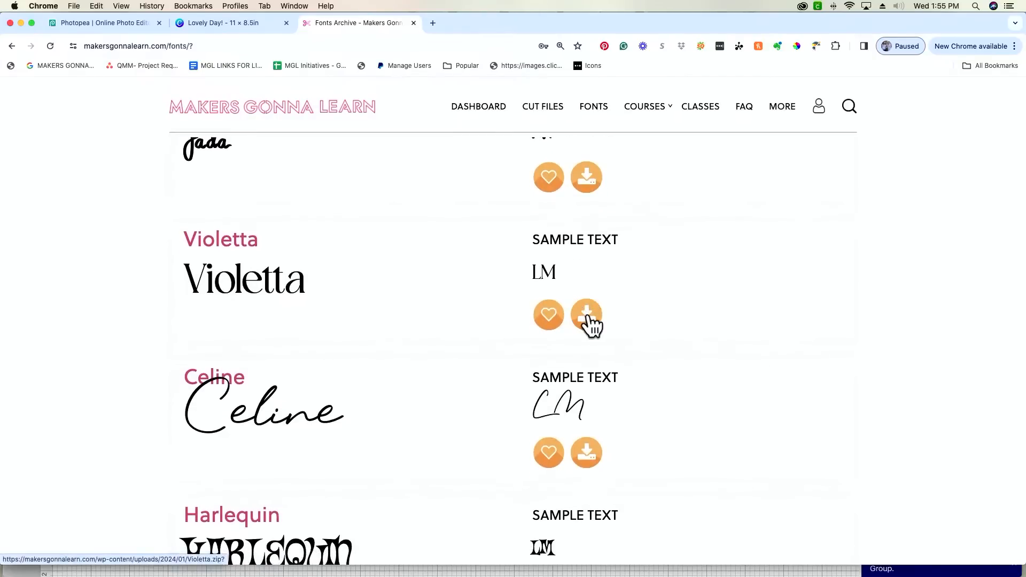
{"action": "scroll", "coordinate": [601, 318], "scroll_direction": "up", "scroll_amount": 1}
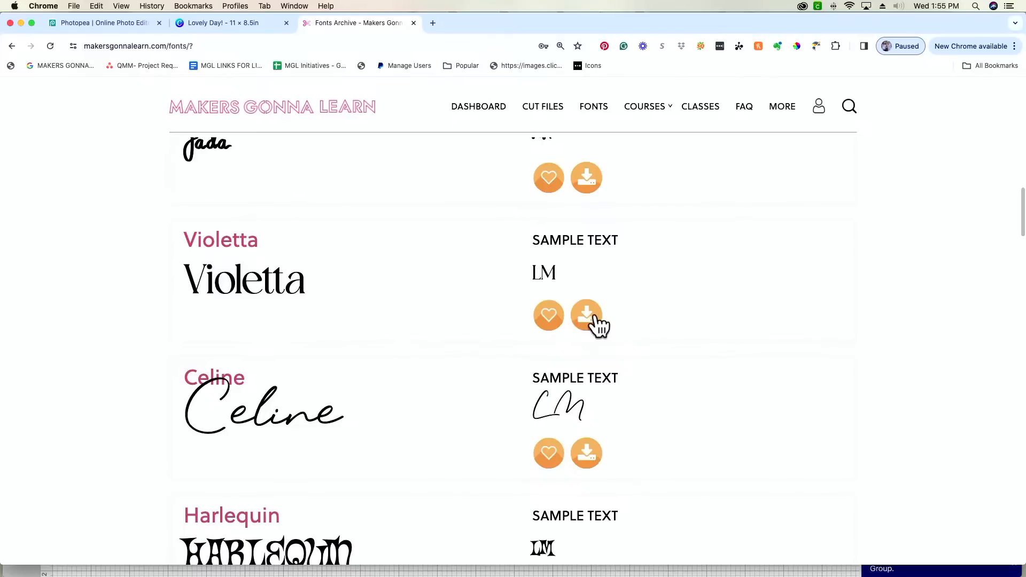
{"action": "left_click", "coordinate": [595, 317]}
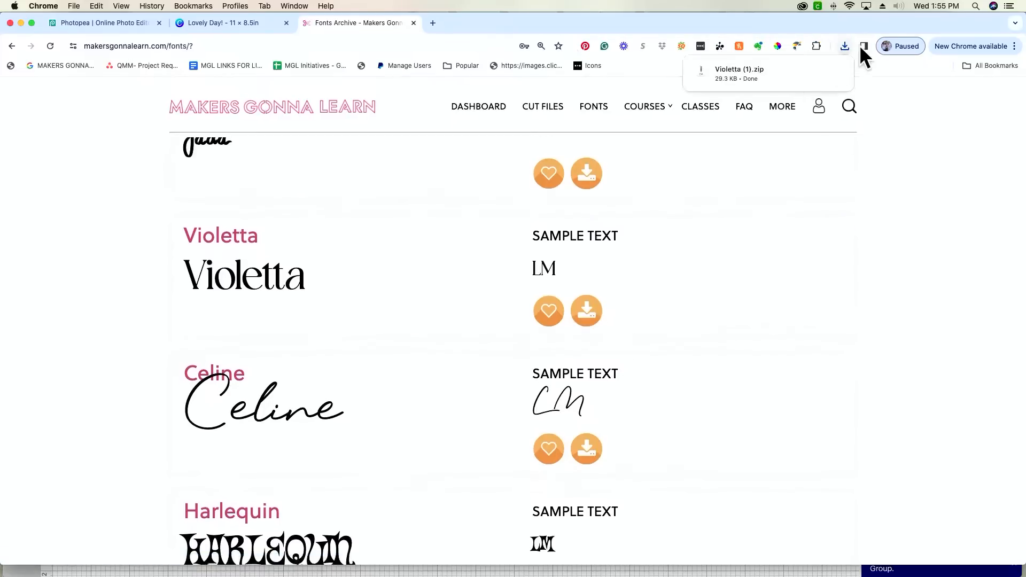
- Unpack the downloaded Violetta (1).zip and install the font file Violetta 2.otf
{"action": "left_click", "coordinate": [784, 75]}
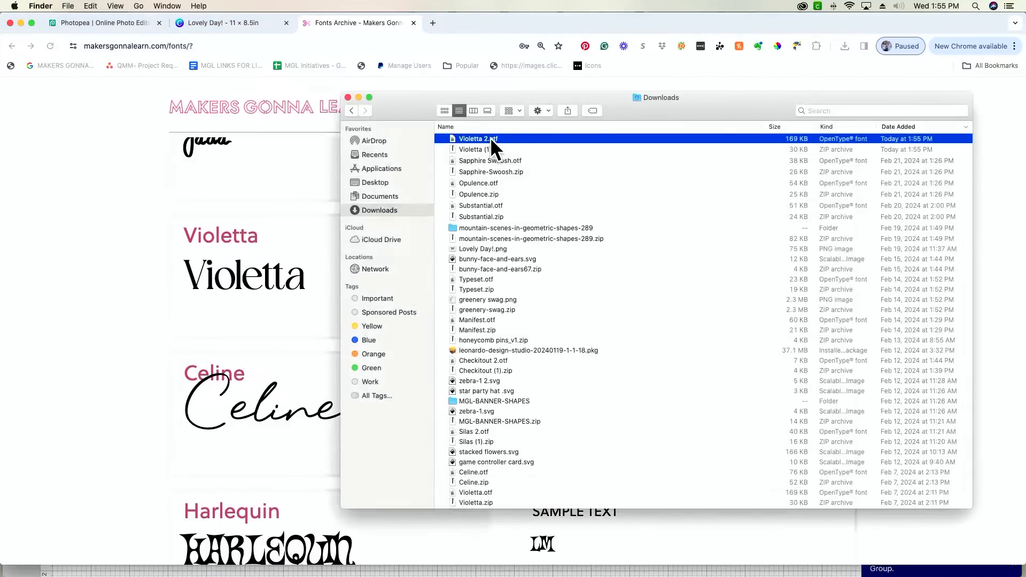
{"action": "double_click", "coordinate": [489, 140]}
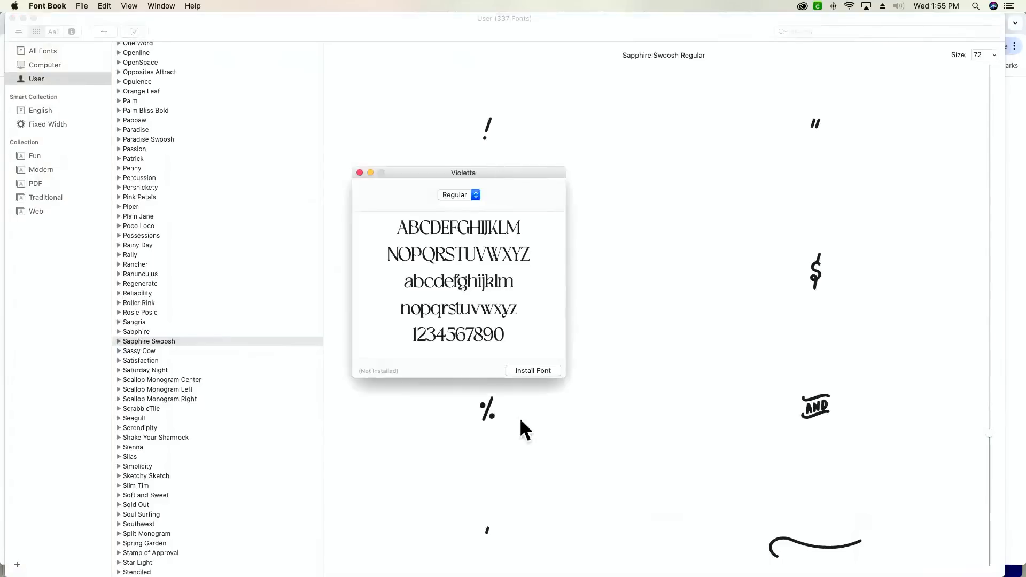
{"action": "left_click", "coordinate": [532, 371]}
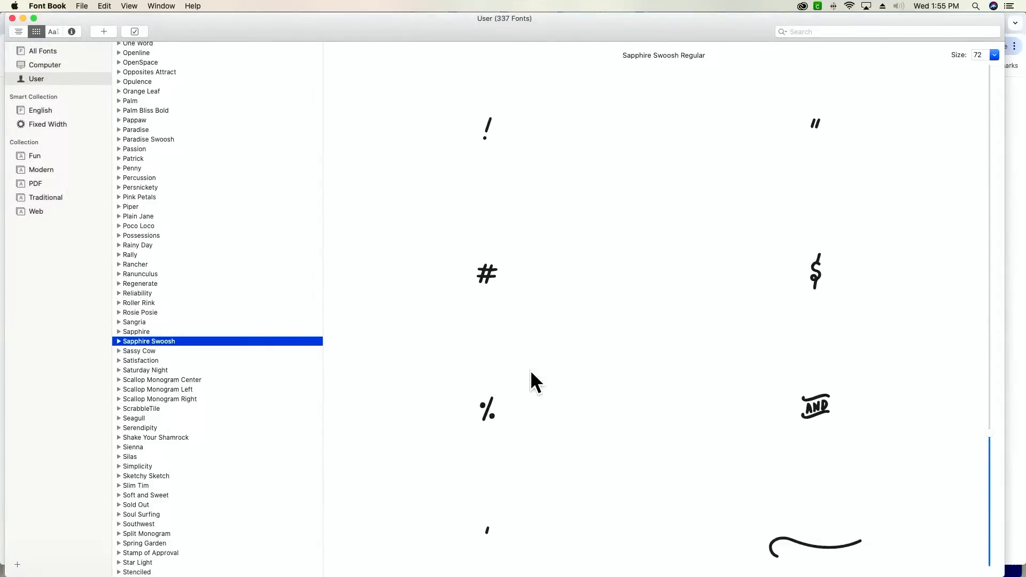
- Switch to Cricut Design Space and add a rounded square, placing it beside the black "AG" offset
{"action": "key", "text": "super+Tab"}
{"action": "key", "text": "super+Tab"}
{"action": "key", "text": "super+Tab"}
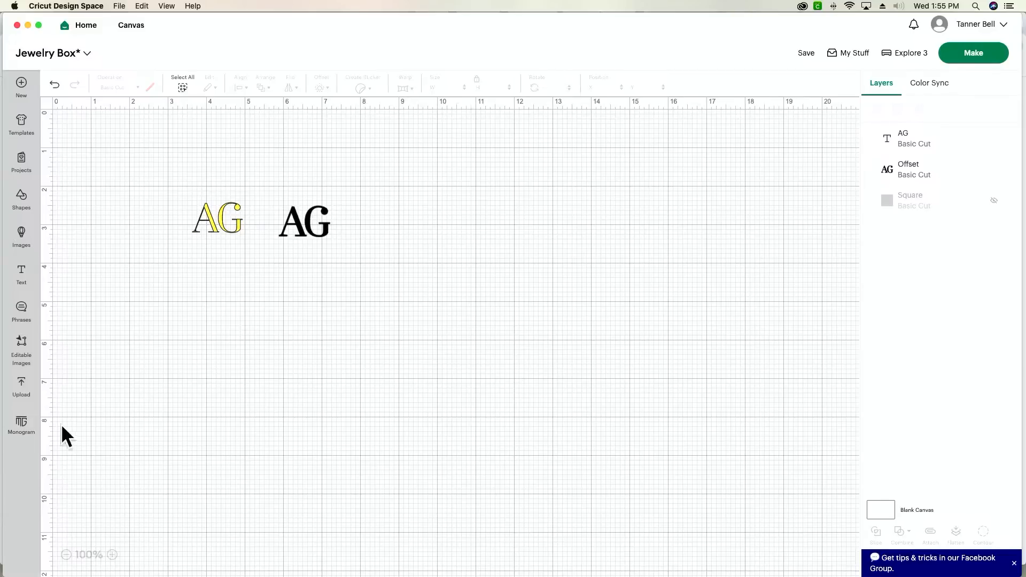
{"action": "left_click", "coordinate": [21, 208]}
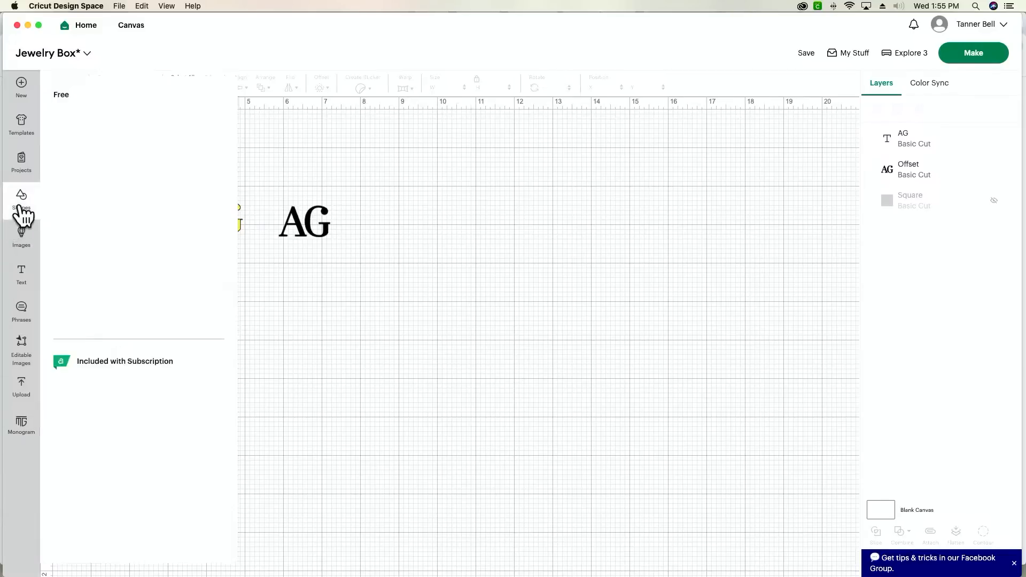
{"action": "left_click", "coordinate": [82, 310]}
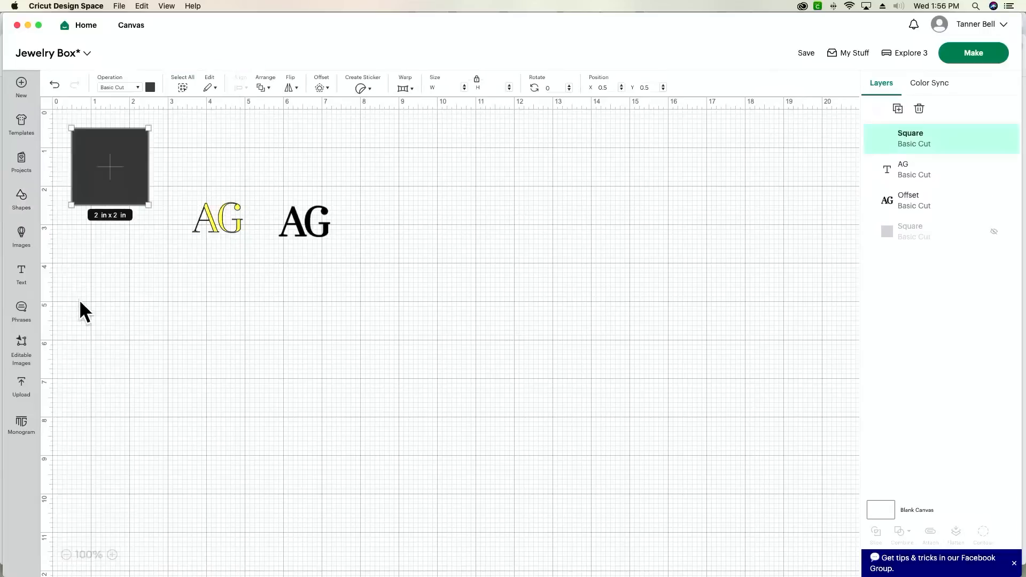
{"action": "left_click_drag", "start_coordinate": [118, 174], "coordinate": [435, 243]}
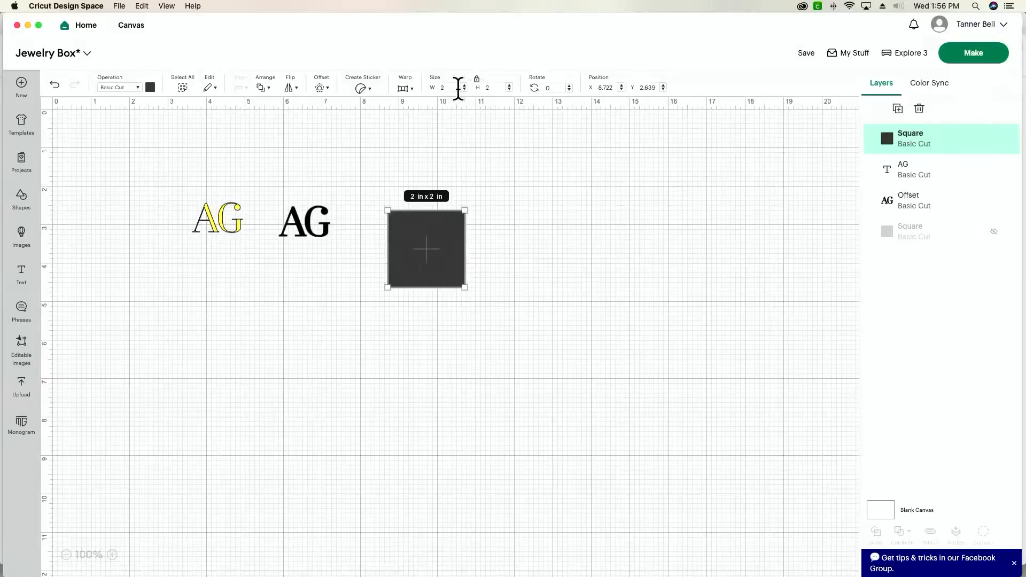
- Resize the rounded square to 4 × 4 in and reposition it beside the "AG" designs at about X 8.65, Y 1.5
{"action": "left_click", "coordinate": [458, 88]}
{"action": "type", "text": "4"}
{"action": "key", "text": "Return"}
{"action": "left_click", "coordinate": [321, 331]}
{"action": "left_click_drag", "start_coordinate": [532, 315], "coordinate": [498, 270]}
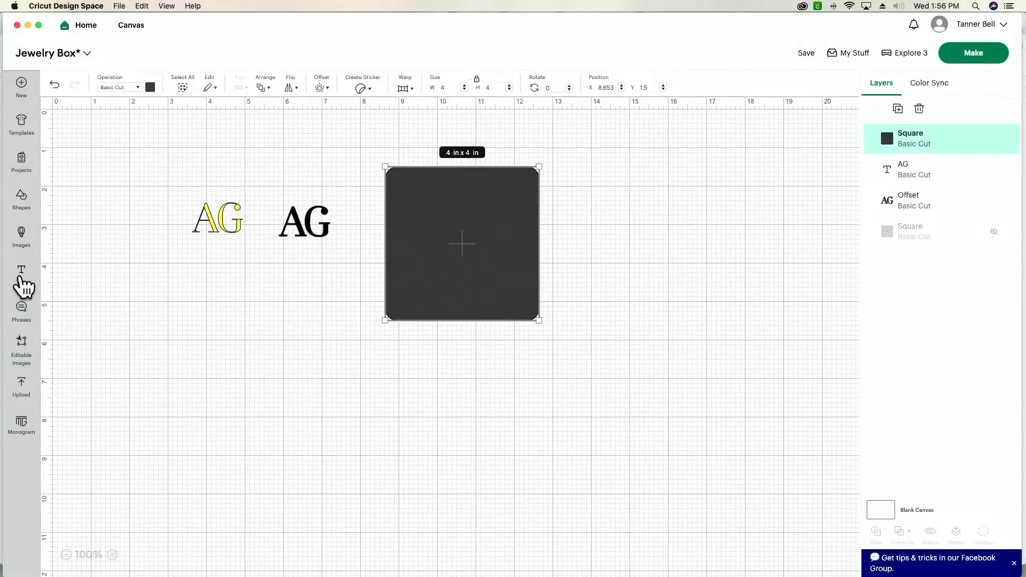
- Delete the "AG" text together with its offset and add a new text box to the canvas
{"action": "left_click_drag", "start_coordinate": [142, 192], "coordinate": [335, 254]}
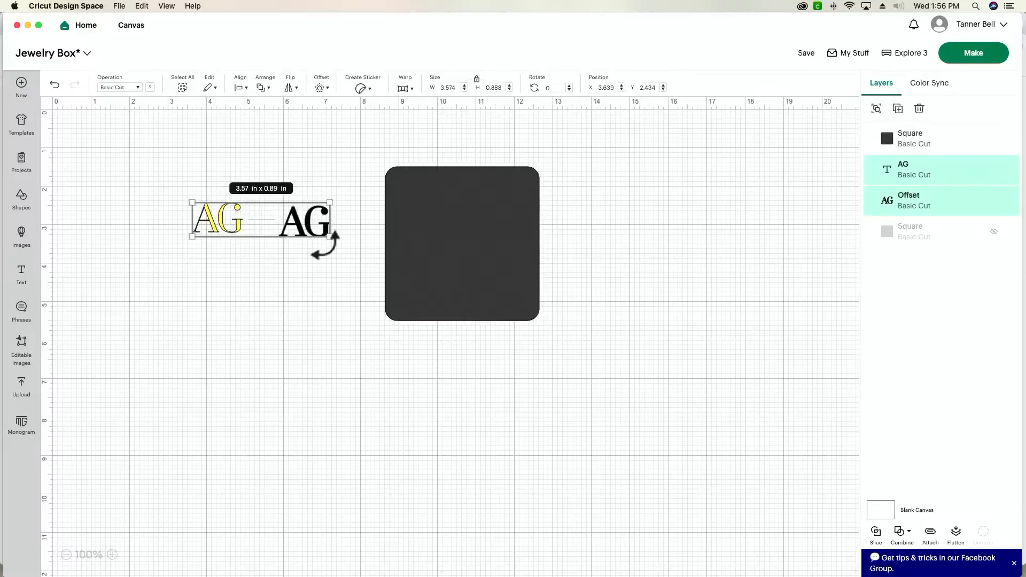
{"action": "key", "text": "Delete"}
{"action": "left_click", "coordinate": [21, 275]}
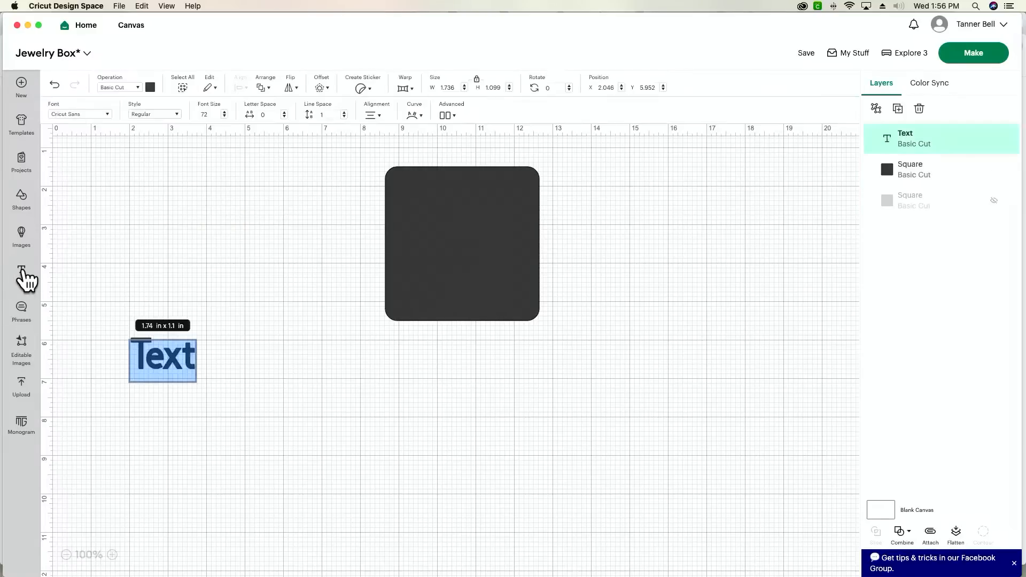
- Set the new text box to "LM" in the system font Manifest, searching the system fonts for "manifest"
{"action": "left_click", "coordinate": [78, 114]}
{"action": "left_click", "coordinate": [812, 134]}
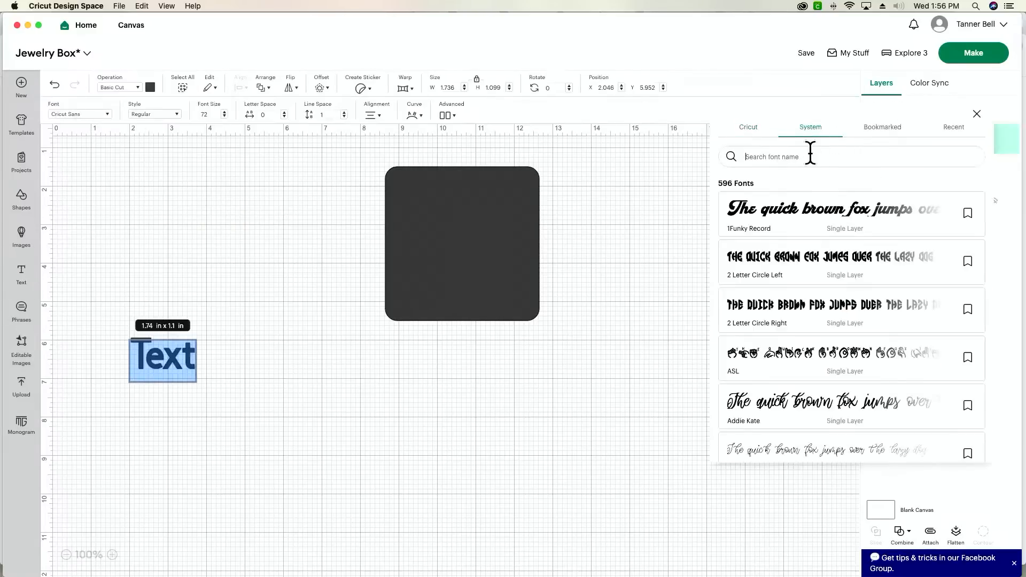
{"action": "type", "text": "m"}
{"action": "type", "text": "fest"}
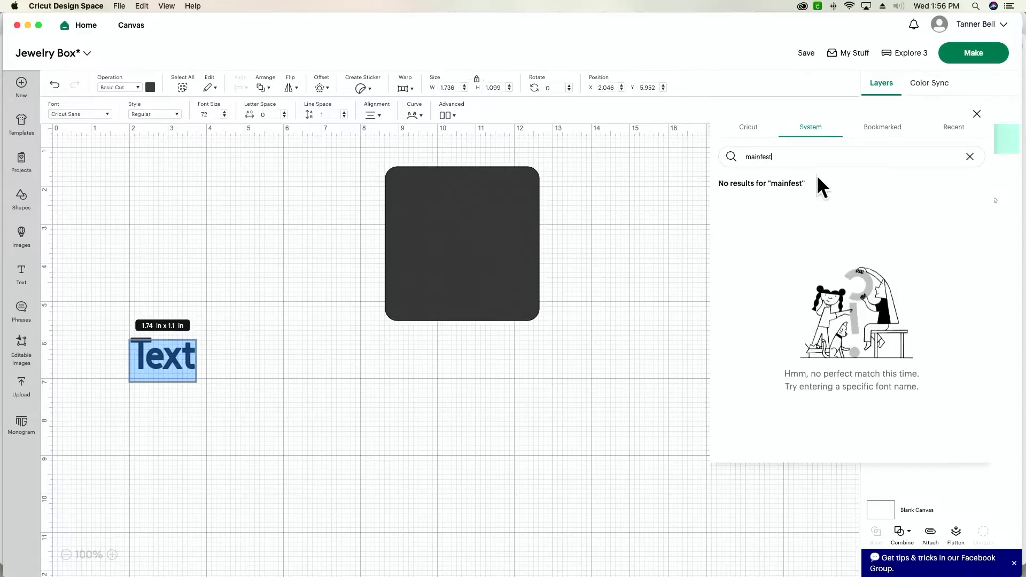
{"action": "key", "text": "BackSpace"}
{"action": "key", "text": "BackSpace"}
{"action": "key", "text": "BackSpace"}
{"action": "key", "text": "BackSpace"}
{"action": "key", "text": "BackSpace"}
{"action": "key", "text": "BackSpace"}
{"action": "type", "text": "nifest"}
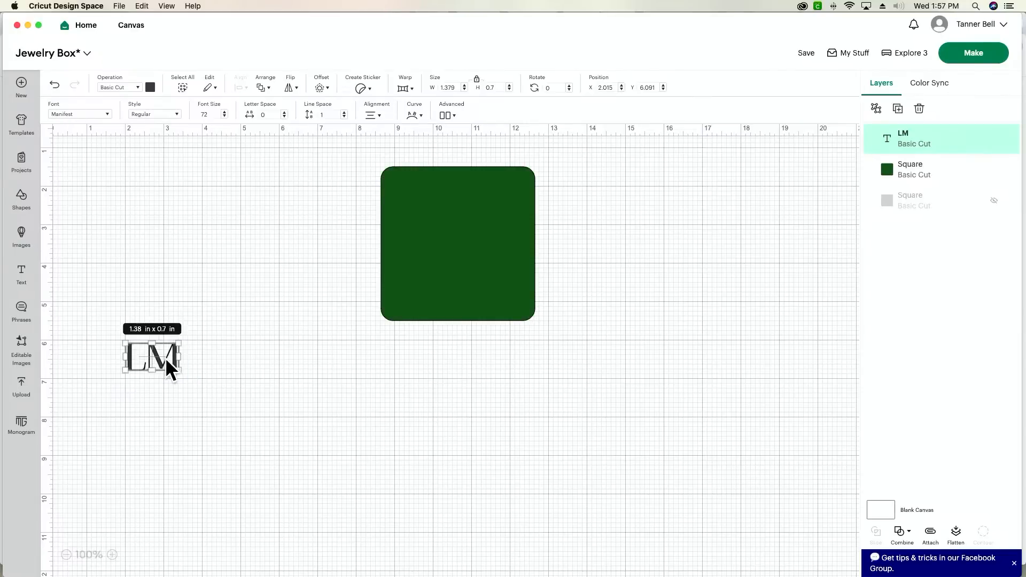
- Move the "LM" text below the green square and insert a period after the L to make "L.M"
{"action": "left_click_drag", "start_coordinate": [162, 357], "coordinate": [495, 377]}
{"action": "left_click", "coordinate": [677, 382]}
{"action": "left_click", "coordinate": [477, 380]}
{"action": "double_click", "coordinate": [480, 381]}
{"action": "left_click", "coordinate": [480, 383]}
{"action": "type", "text": ".M"}
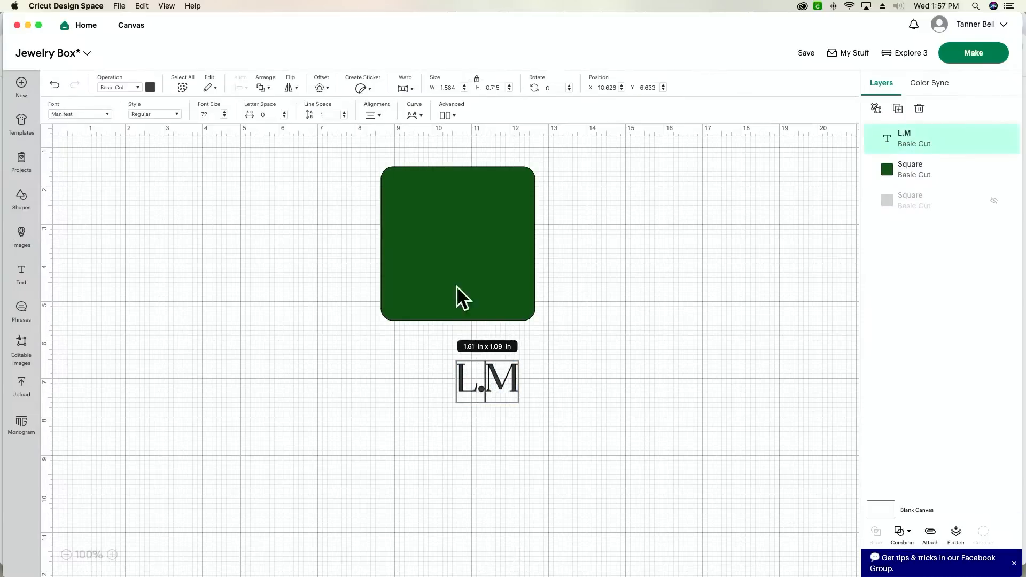
- Add a closing period after the M so that the monogram text reads "L.M."
{"action": "left_click", "coordinate": [624, 314]}
{"action": "double_click", "coordinate": [491, 370]}
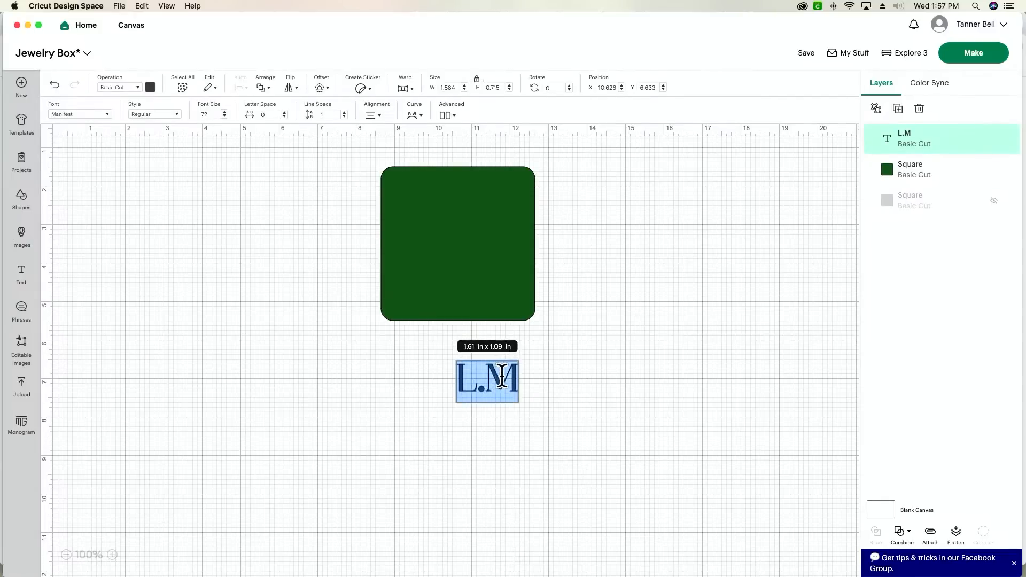
{"action": "key", "text": "Right"}
{"action": "type", "text": "."}
{"action": "left_click", "coordinate": [639, 372]}
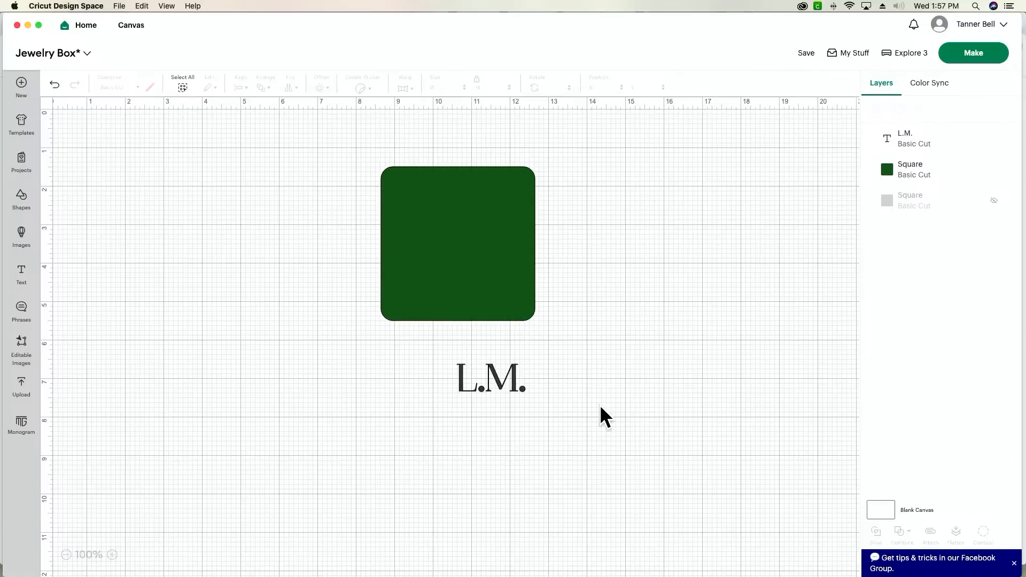
- Remove both periods from the monogram text so that it reads "LM"
{"action": "double_click", "coordinate": [506, 376]}
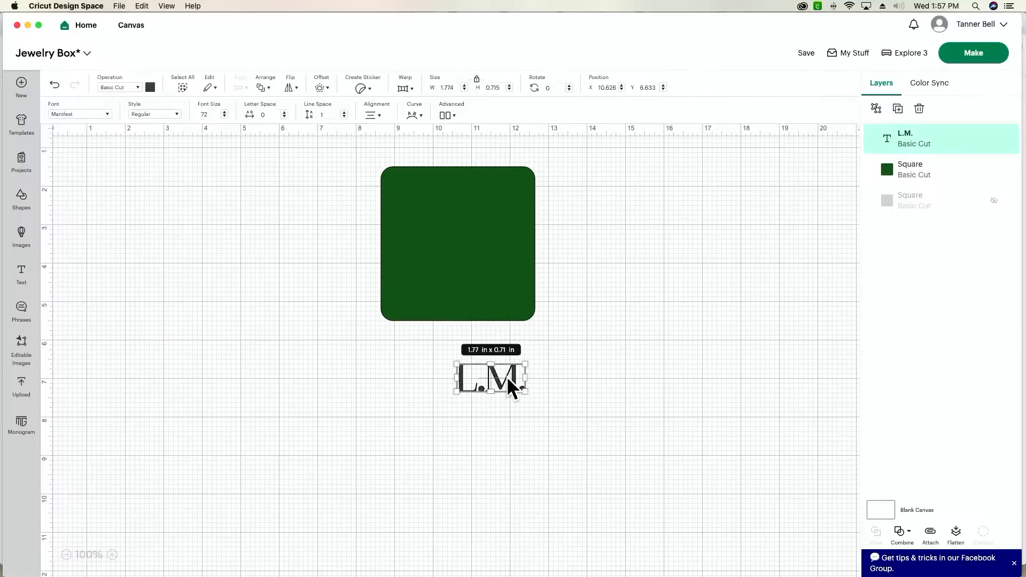
{"action": "left_click", "coordinate": [524, 381]}
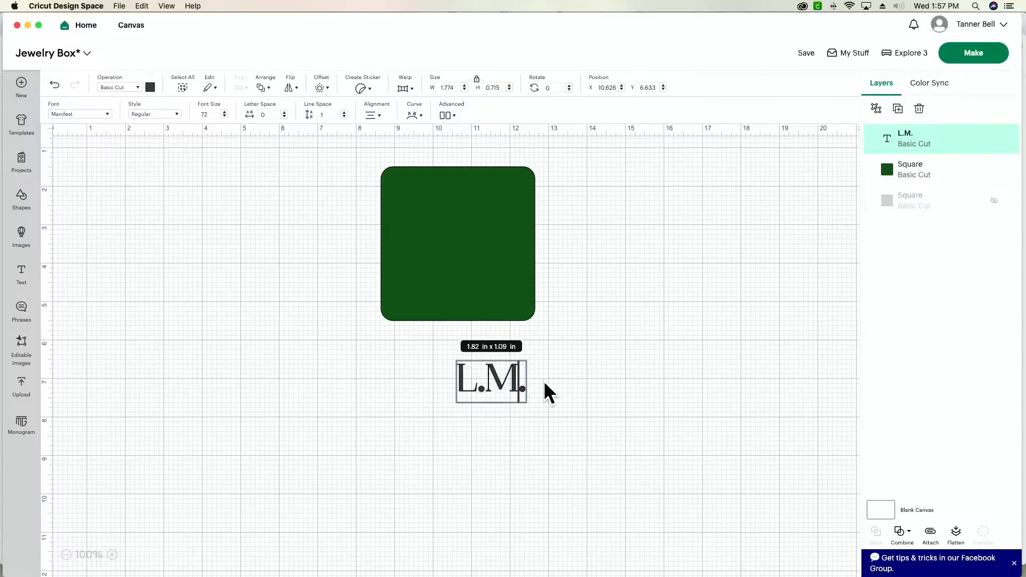
{"action": "key", "text": "BackSpace"}
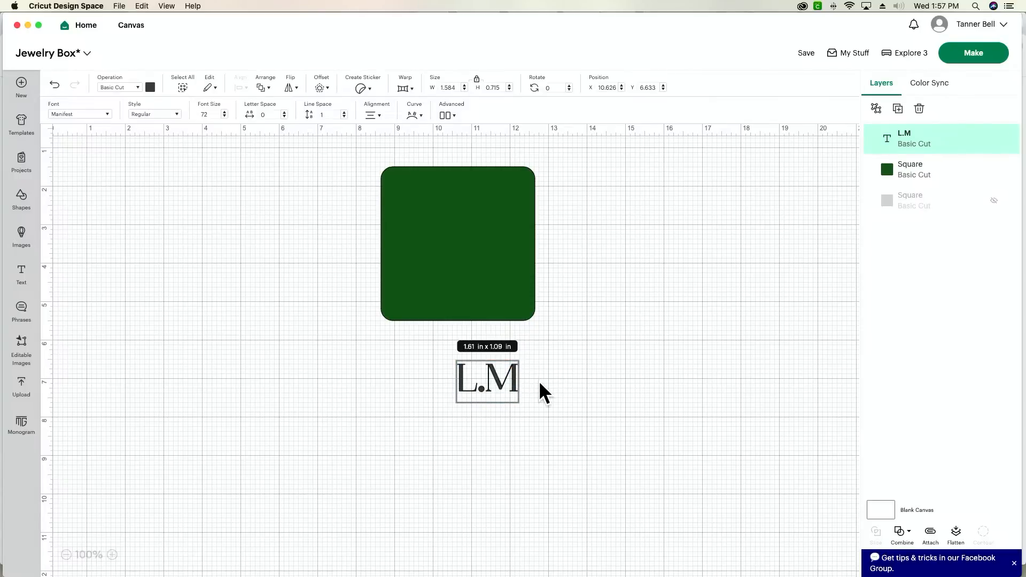
{"action": "key", "text": "Left"}
{"action": "key", "text": "BackSpace"}
{"action": "left_click", "coordinate": [798, 274]}
- Move the "LM" text onto the lower-right part of the green square and color it yellow
{"action": "left_click_drag", "start_coordinate": [470, 381], "coordinate": [484, 286]}
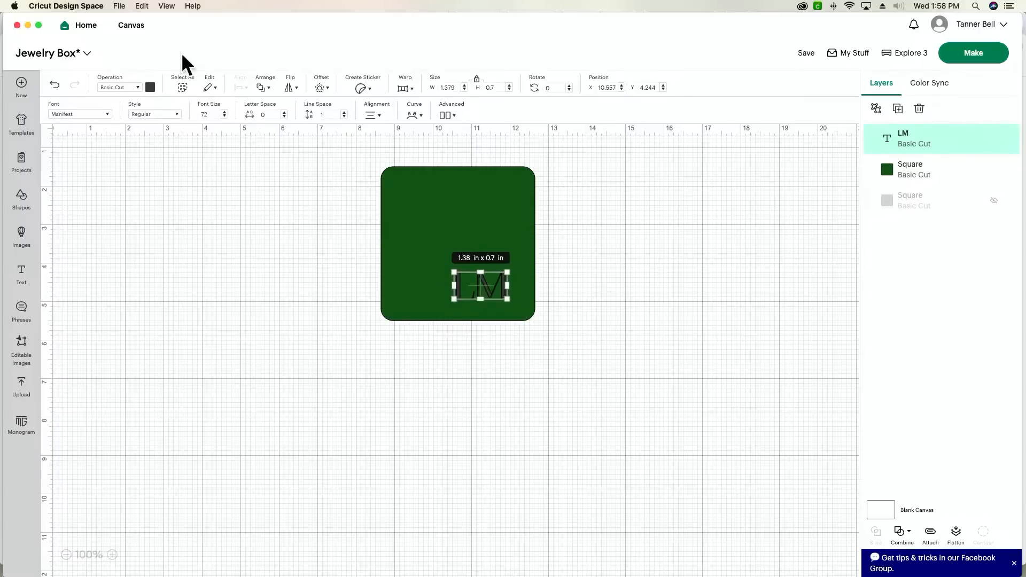
{"action": "left_click", "coordinate": [151, 88]}
{"action": "left_click", "coordinate": [237, 185]}
{"action": "left_click", "coordinate": [244, 282]}
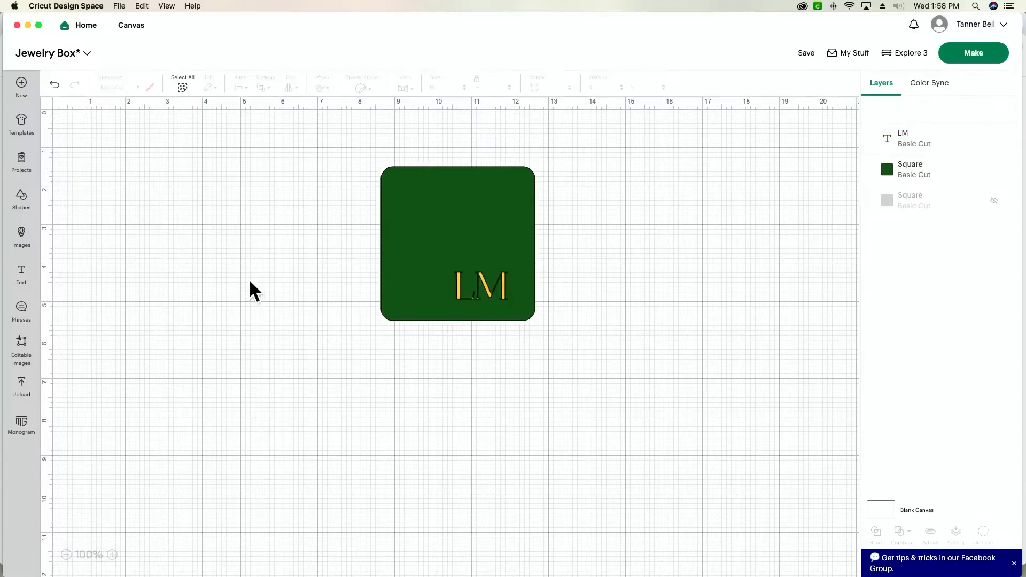
{"action": "left_click", "coordinate": [487, 296]}
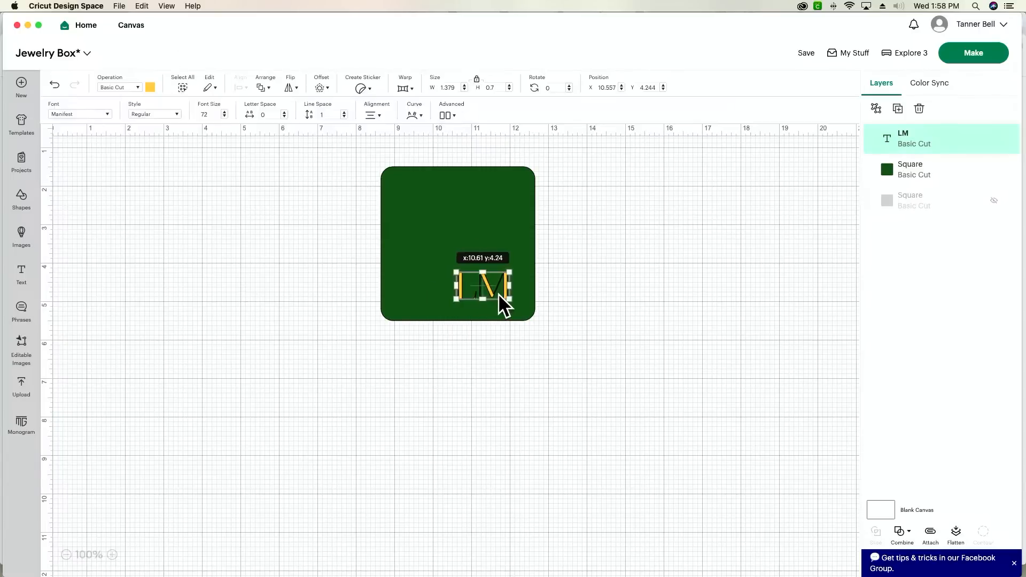
- Enlarge the yellow "LM" text to about 1.76 by 0.89 in, keeping it in the green square's lower-right corner
{"action": "left_click", "coordinate": [112, 555]}
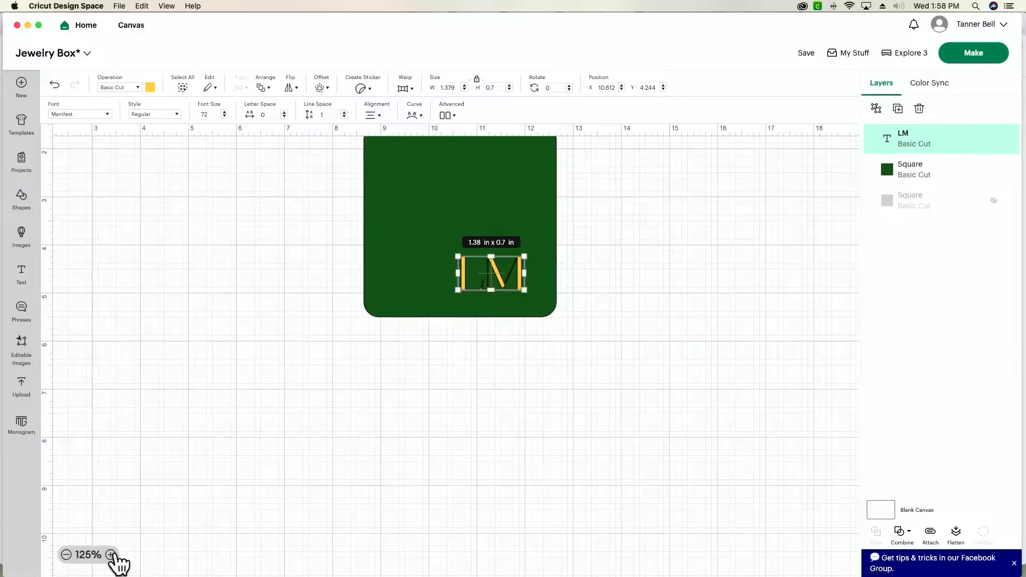
{"action": "left_click", "coordinate": [112, 555]}
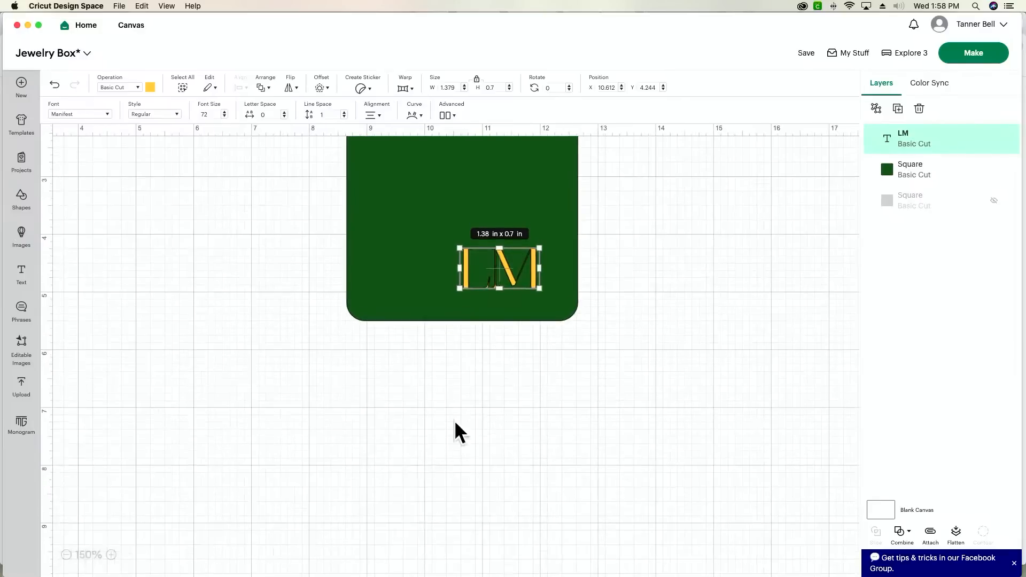
{"action": "mouse_move", "coordinate": [533, 288]}
{"action": "left_mouse_down"}
{"action": "mouse_move", "coordinate": [560, 302]}
{"action": "mouse_move", "coordinate": [535, 285]}
{"action": "left_mouse_up"}
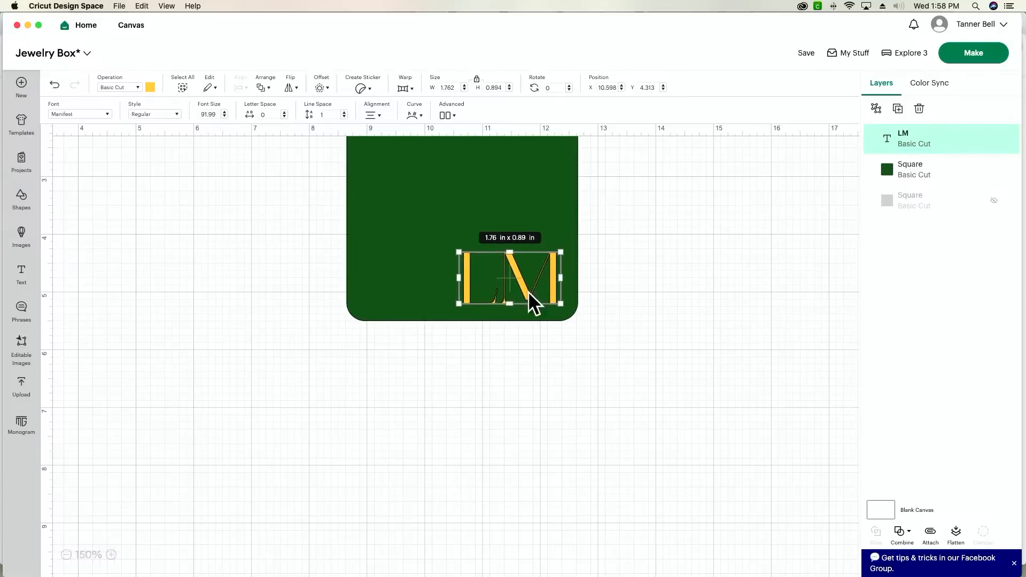
{"action": "left_click", "coordinate": [415, 380]}
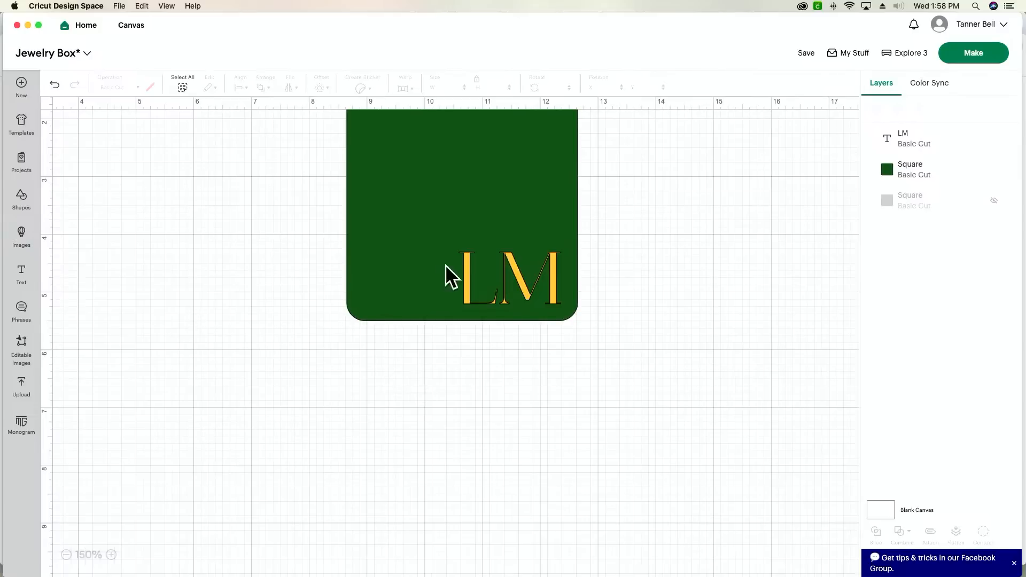
{"action": "left_click", "coordinate": [526, 270]}
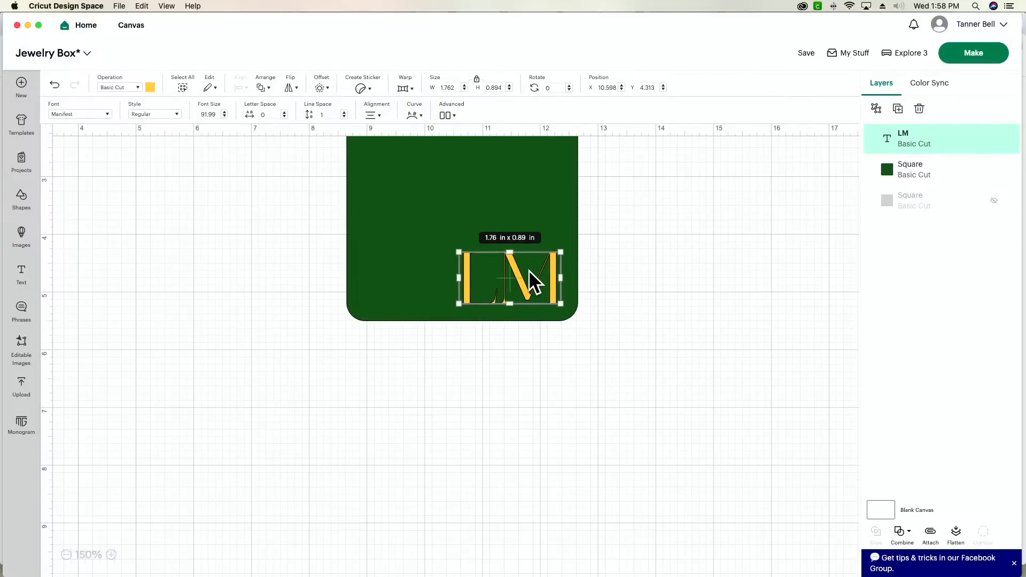
{"action": "scroll", "coordinate": [669, 242], "scroll_direction": "up", "scroll_amount": 3}
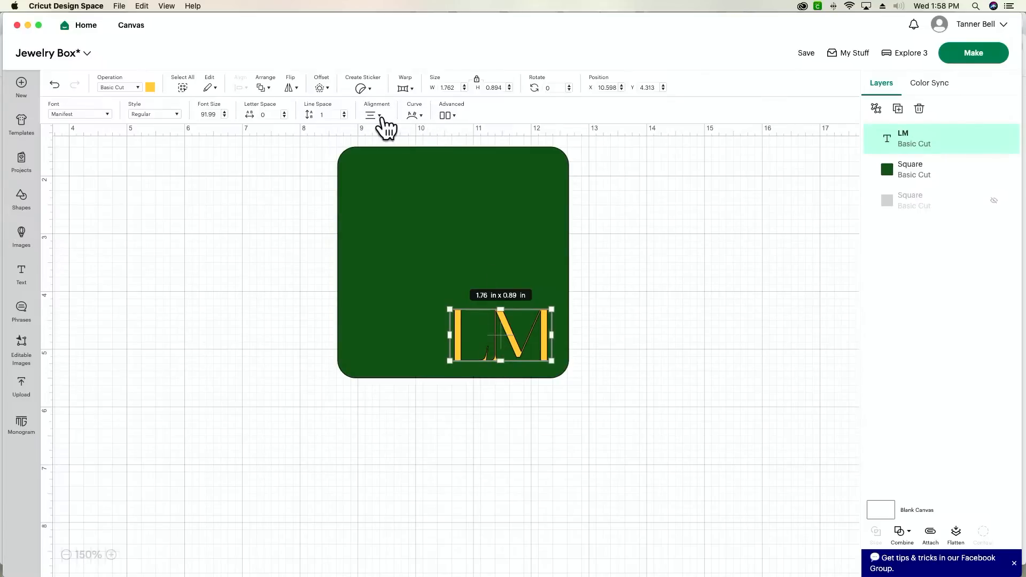
{"action": "left_click", "coordinate": [320, 88]}
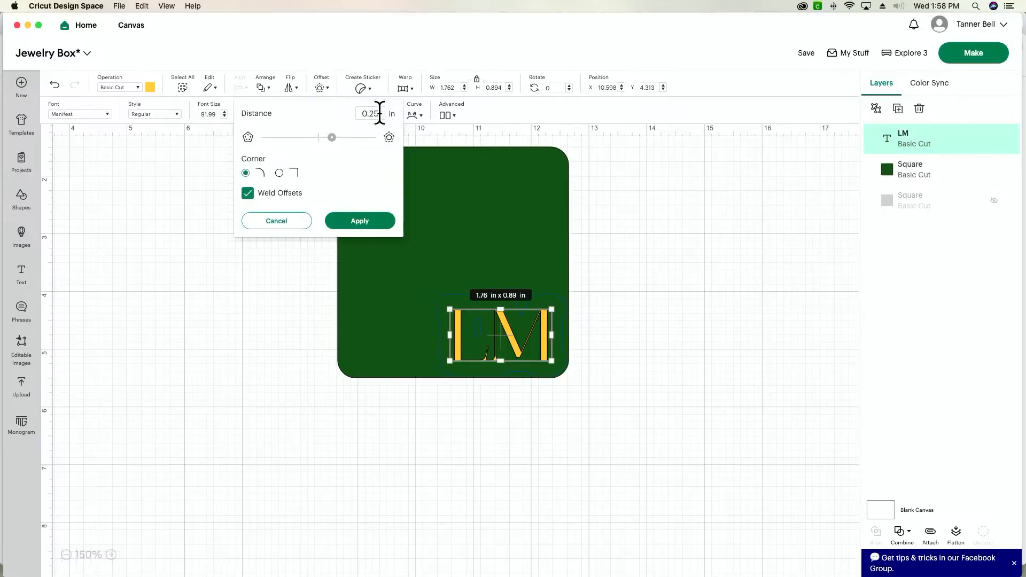
{"action": "key", "text": "BackSpace"}
{"action": "key", "text": "BackSpace"}
{"action": "type", "text": "02"}
- Move the green square left to about X 5.63 in, clear of the "LM" text
{"action": "left_click", "coordinate": [111, 554]}
{"action": "left_click", "coordinate": [111, 554]}
{"action": "left_click", "coordinate": [110, 554]}
{"action": "left_click", "coordinate": [110, 555]}
{"action": "left_click", "coordinate": [110, 554]}
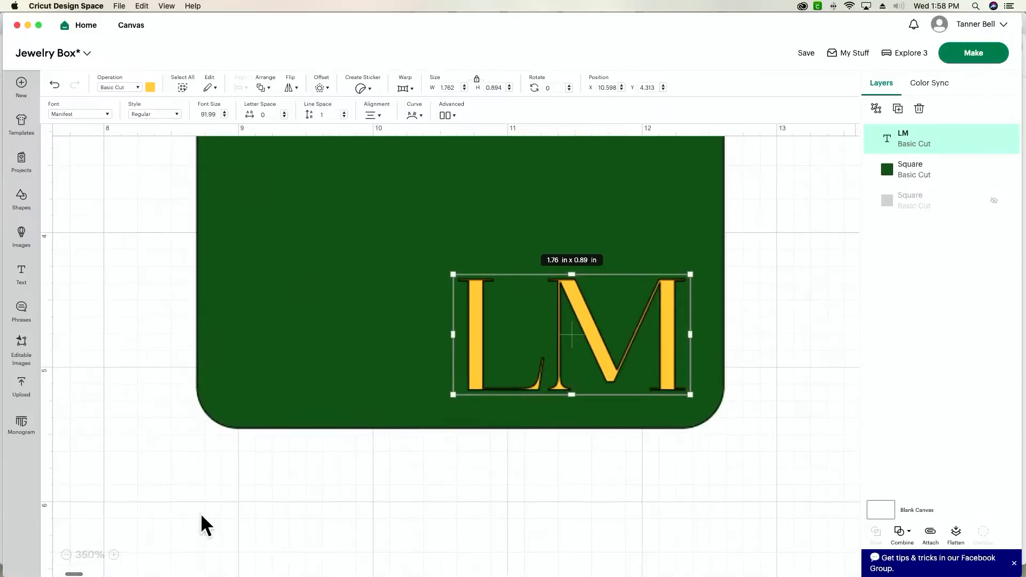
{"action": "scroll", "coordinate": [201, 513], "scroll_direction": "right", "scroll_amount": 2}
{"action": "scroll", "coordinate": [201, 512], "scroll_direction": "left", "scroll_amount": 2}
{"action": "scroll", "coordinate": [207, 468], "scroll_direction": "up", "scroll_amount": 1}
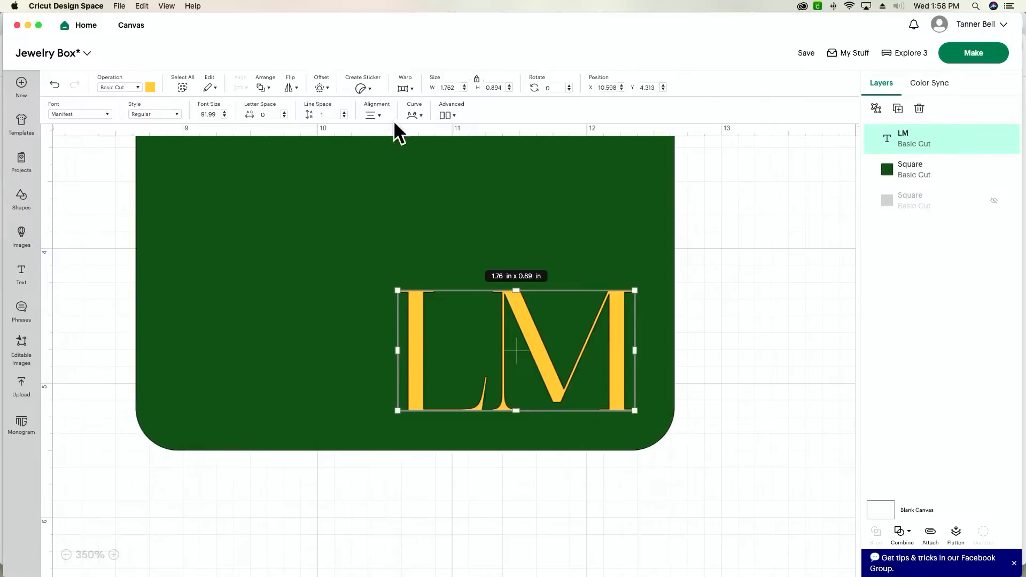
{"action": "left_click", "coordinate": [114, 554]}
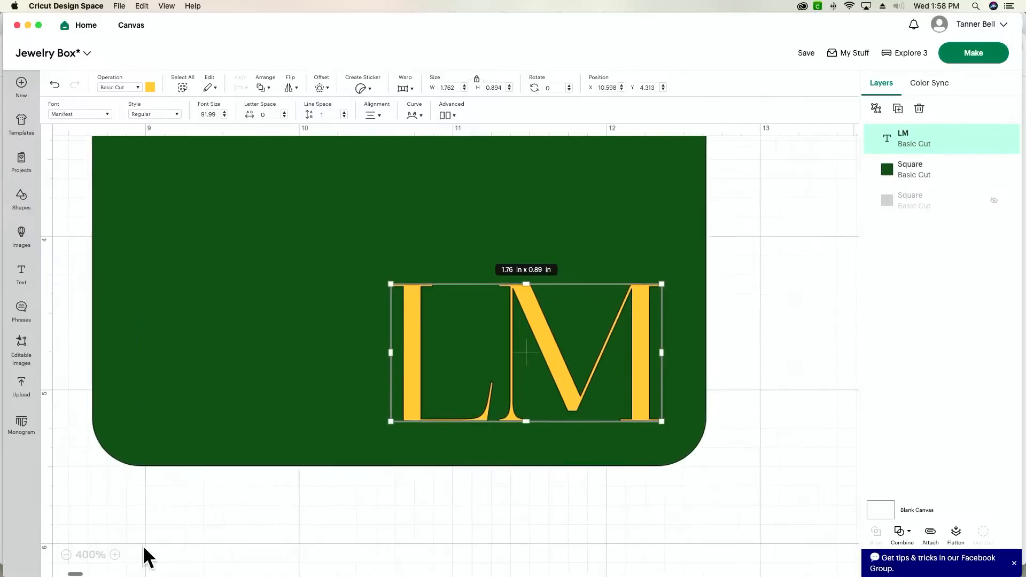
{"action": "scroll", "coordinate": [152, 541], "scroll_direction": "left", "scroll_amount": 2}
{"action": "scroll", "coordinate": [151, 541], "scroll_direction": "up", "scroll_amount": 1}
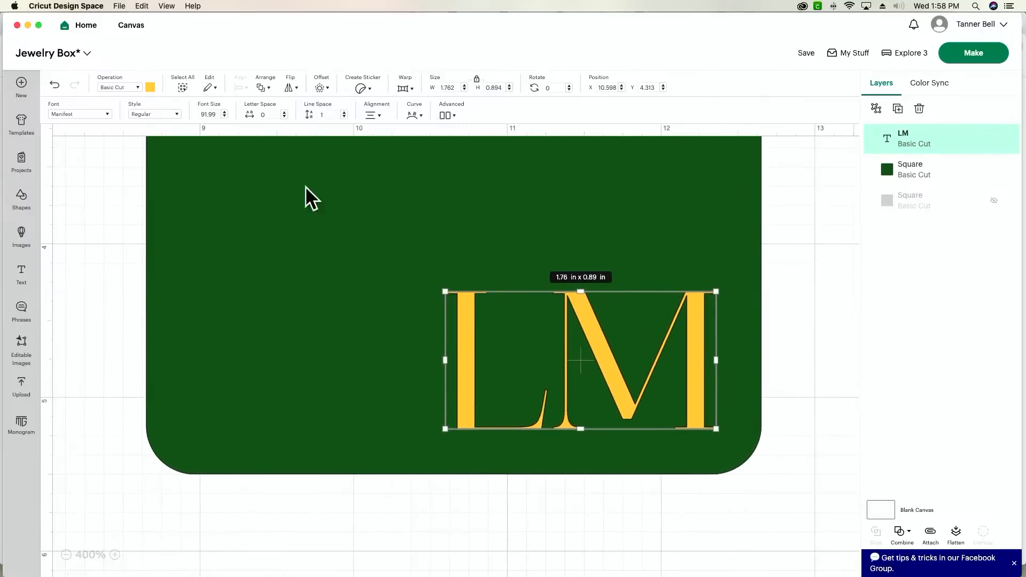
{"action": "left_click", "coordinate": [321, 88]}
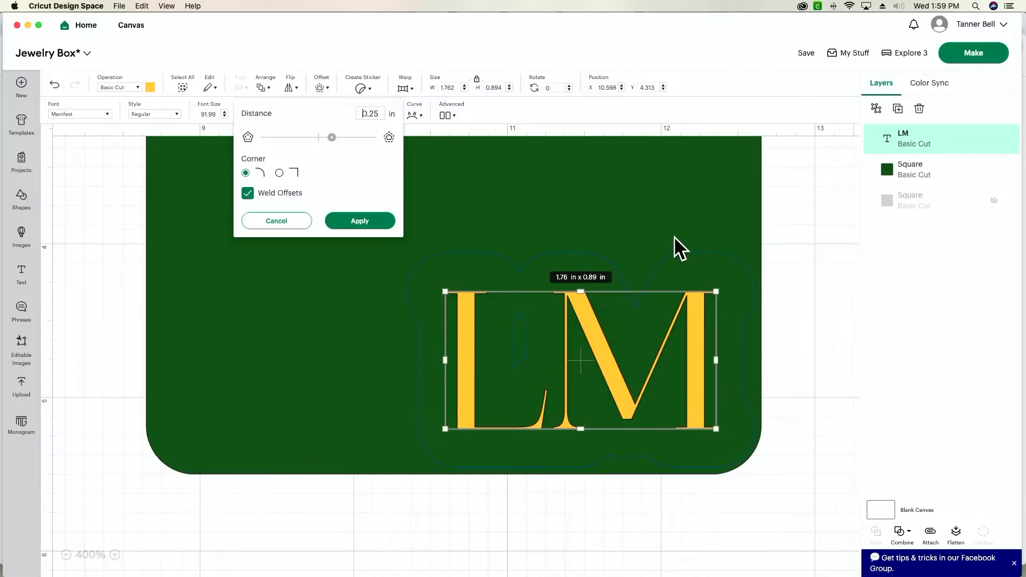
{"action": "left_click_drag", "start_coordinate": [689, 216], "coordinate": [247, 387]}
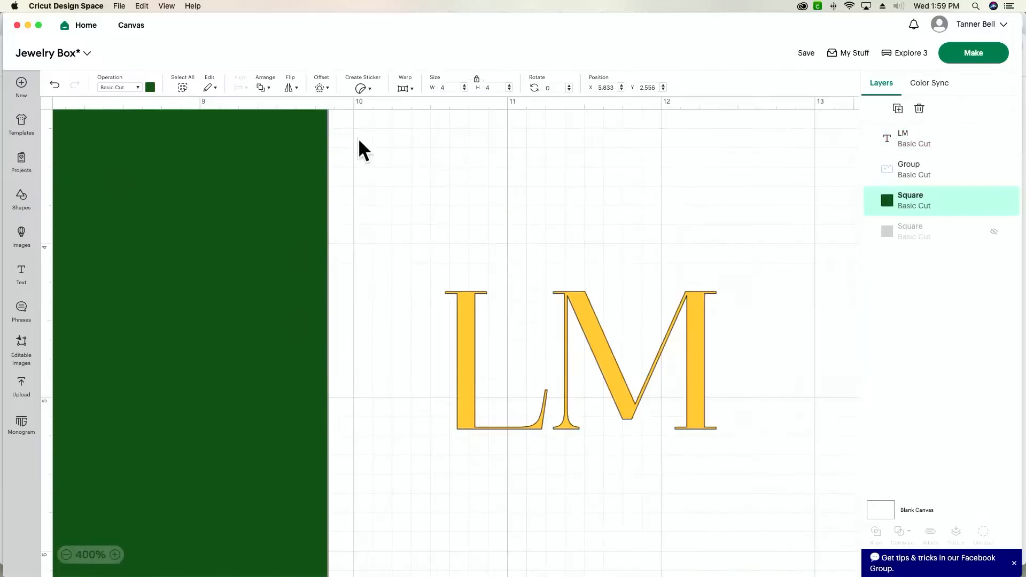
{"action": "left_click", "coordinate": [504, 337]}
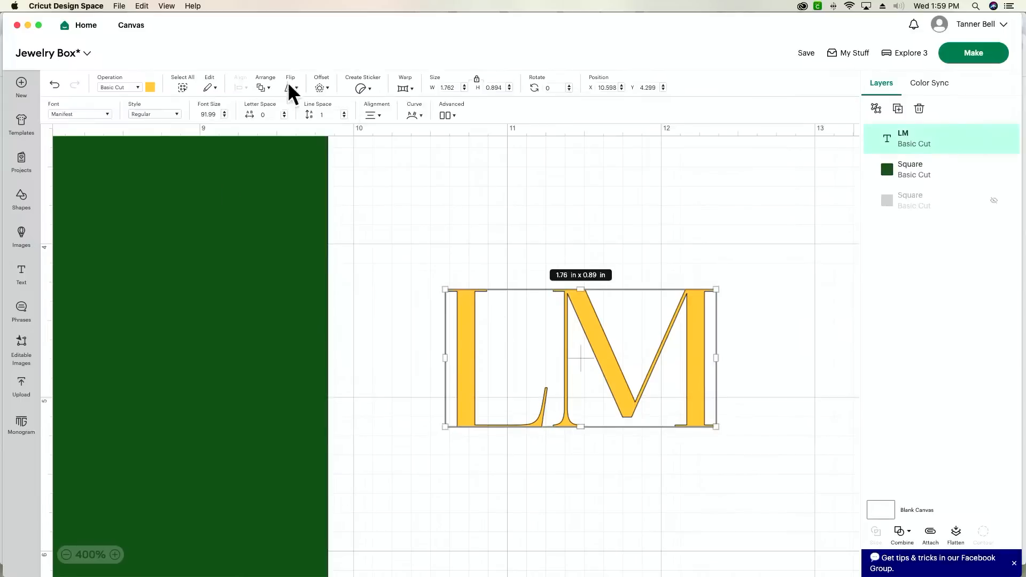
{"action": "left_click", "coordinate": [321, 89]}
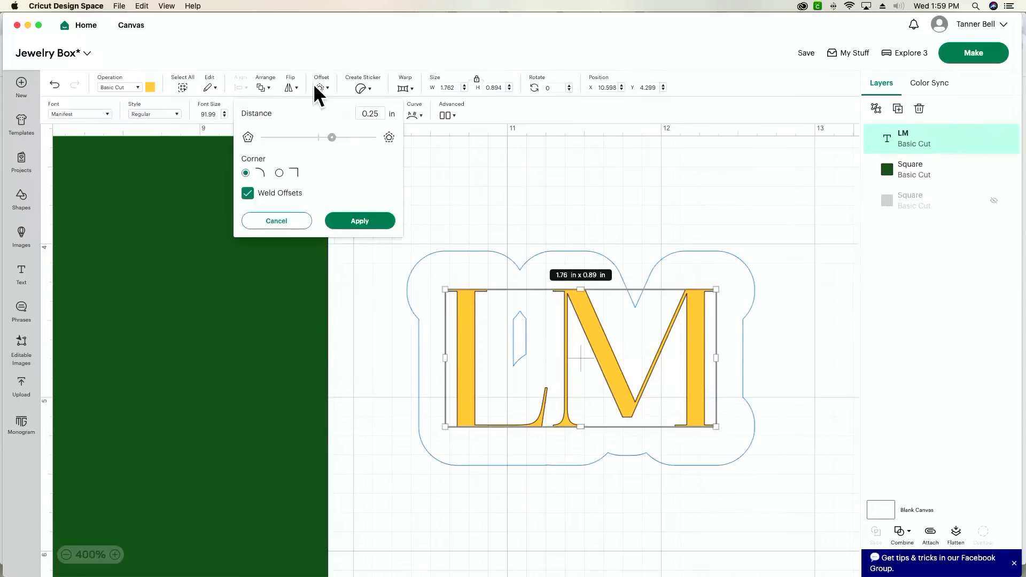
{"action": "left_click", "coordinate": [380, 115]}
{"action": "key", "text": "BackSpace"}
{"action": "key", "text": "BackSpace"}
{"action": "type", "text": "03"}
{"action": "key", "text": "BackSpace"}
{"action": "type", "text": "2"}
{"action": "key", "text": "Tab"}
{"action": "left_click_drag", "start_coordinate": [332, 138], "coordinate": [321, 138]}
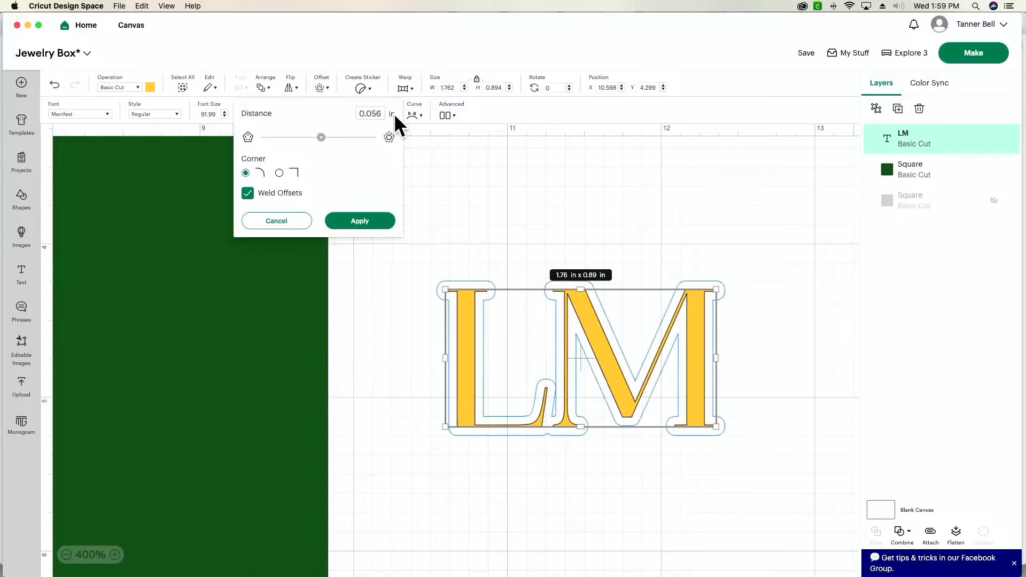
{"action": "left_click", "coordinate": [372, 115]}
{"action": "key", "text": "BackSpace"}
{"action": "key", "text": "BackSpace"}
{"action": "type", "text": "2"}
{"action": "left_click", "coordinate": [279, 222]}
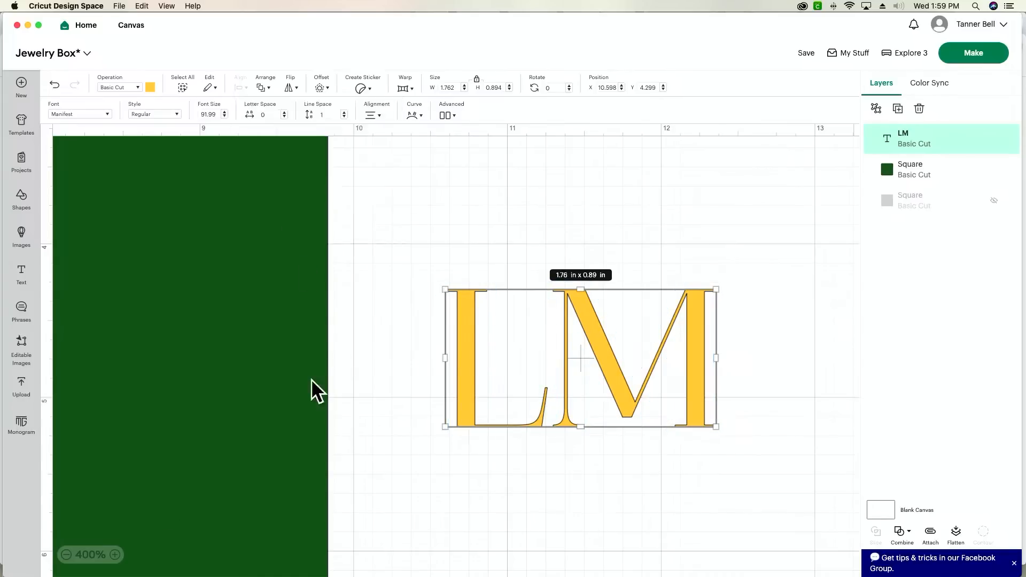
- Shift the "LM" text slightly to the right and start a rounded, welded offset of 0.05 in around it
{"action": "left_click", "coordinate": [66, 554]}
{"action": "left_click_drag", "start_coordinate": [611, 375], "coordinate": [624, 380]}
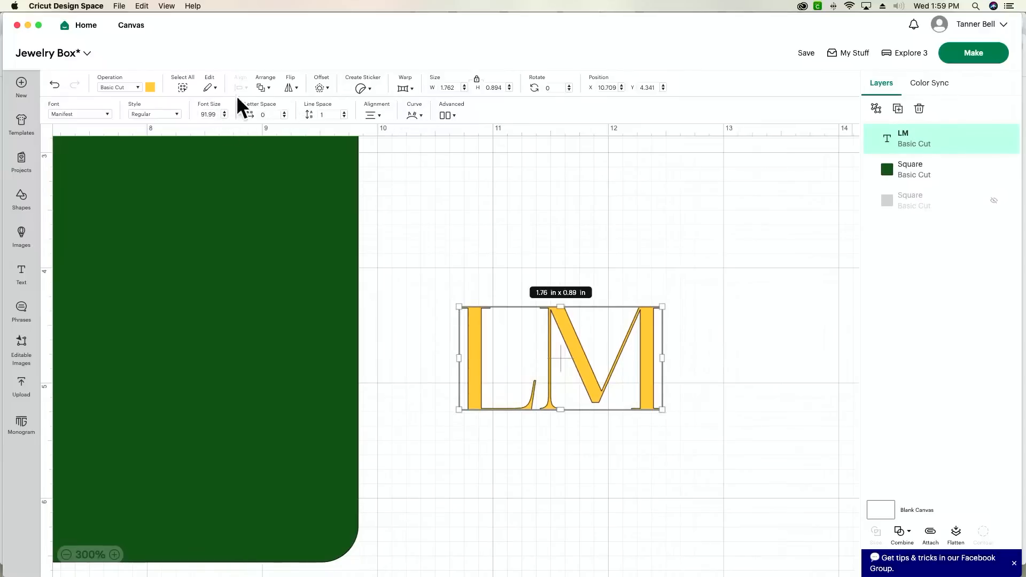
{"action": "left_click", "coordinate": [319, 88]}
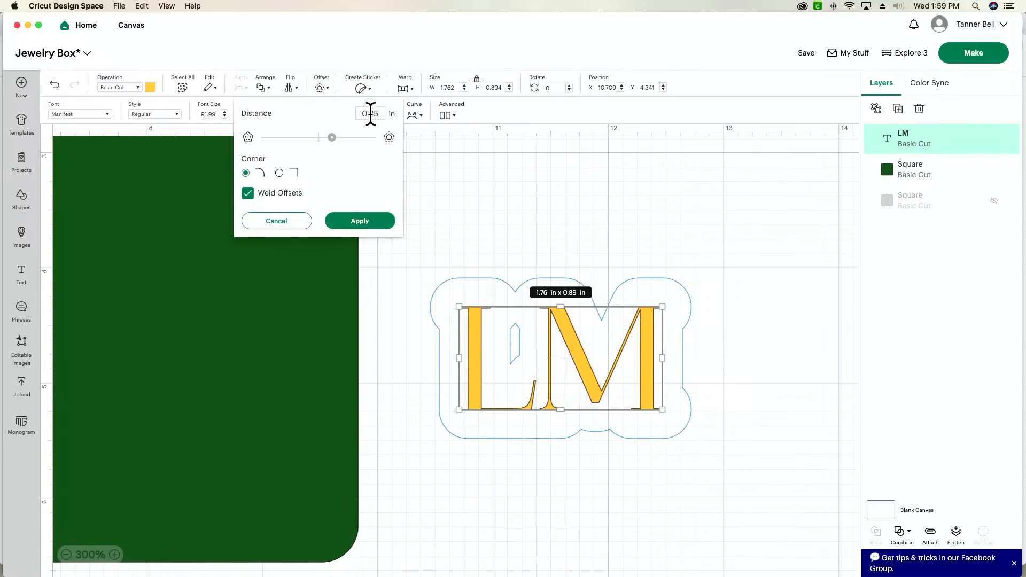
{"action": "key", "text": "BackSpace"}
{"action": "key", "text": "BackSpace"}
{"action": "type", "text": "02"}
{"action": "key", "text": "BackSpace"}
{"action": "type", "text": "5"}
{"action": "left_click", "coordinate": [368, 146]}
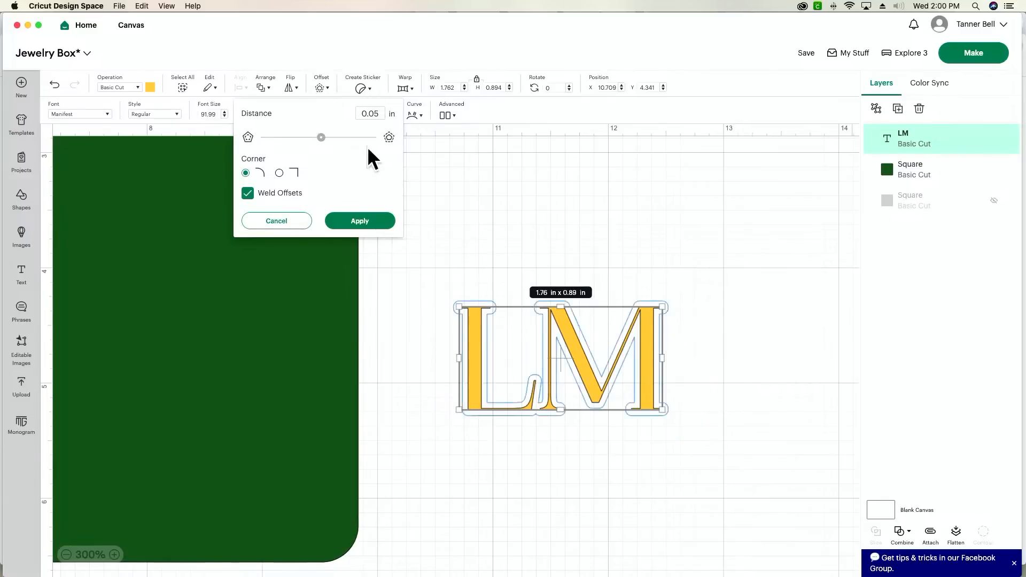
- Try smaller offset distances of 0.04 in and 0.03 in for the "LM" text
{"action": "left_click", "coordinate": [380, 115]}
{"action": "key", "text": "BackSpace"}
{"action": "type", "text": "4"}
{"action": "left_click", "coordinate": [364, 168]}
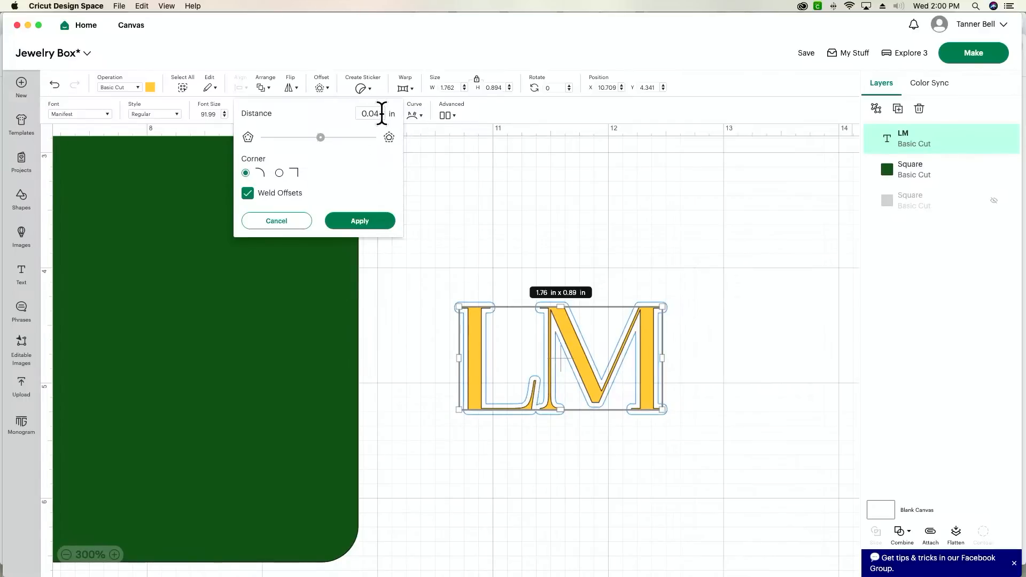
{"action": "key", "text": "BackSpace"}
{"action": "type", "text": "3"}
{"action": "key", "text": "Return"}
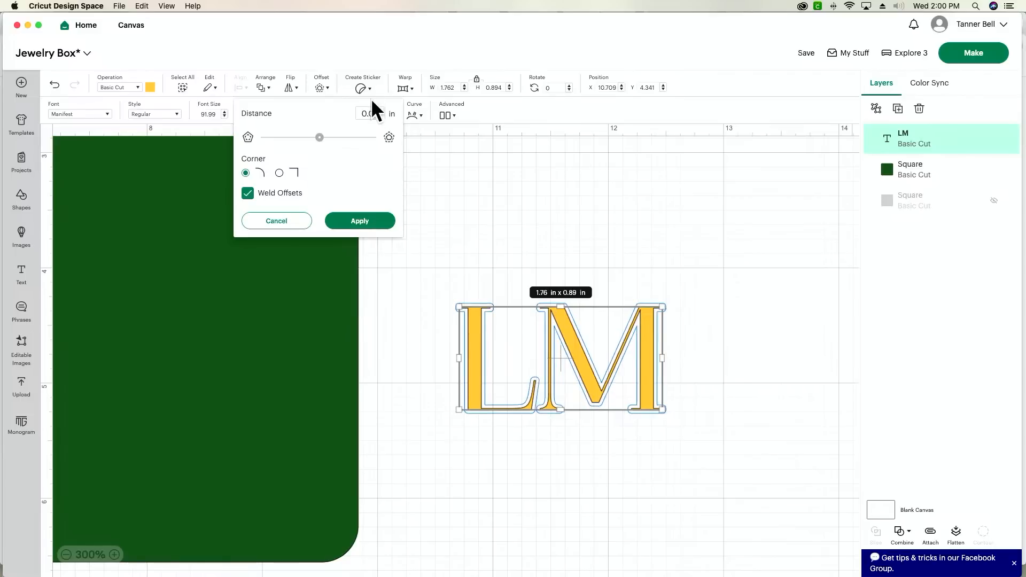
- Apply a rounded 0.02 in offset to the "LM" text and move the offset above the yellow text
{"action": "key", "text": "BackSpace"}
{"action": "type", "text": "2"}
{"action": "key", "text": "Return"}
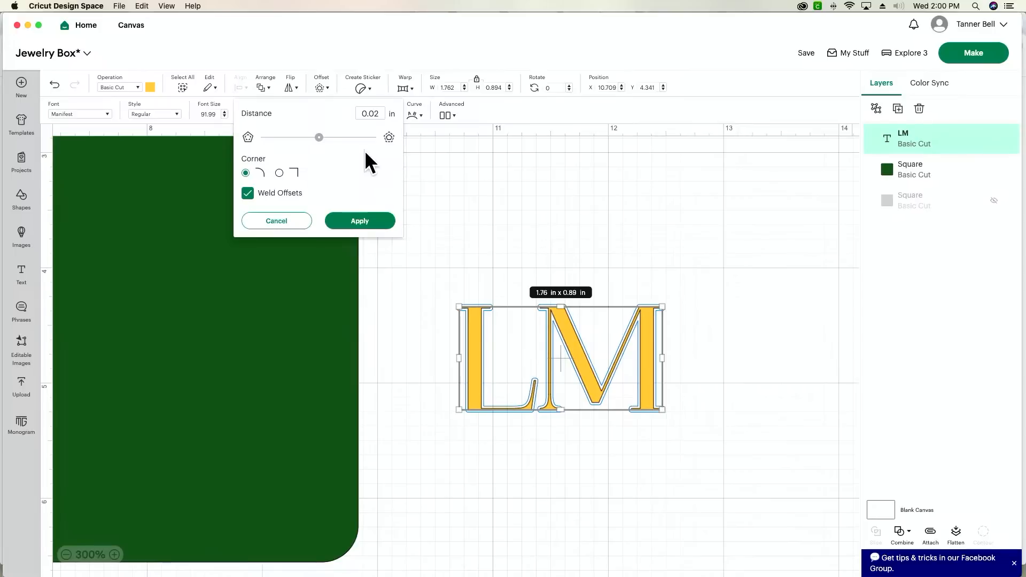
{"action": "left_click", "coordinate": [362, 220]}
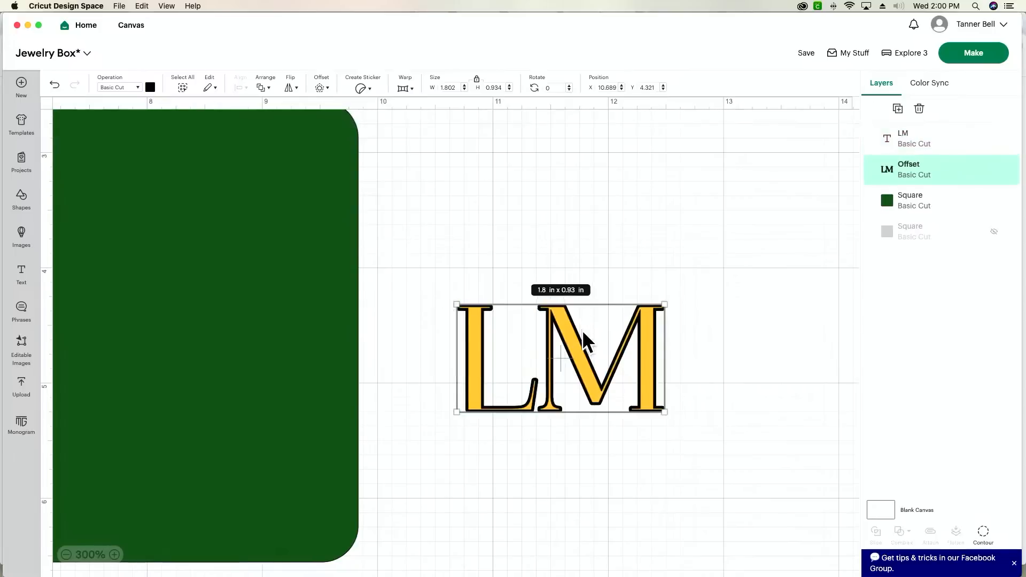
{"action": "left_click_drag", "start_coordinate": [577, 351], "coordinate": [556, 200]}
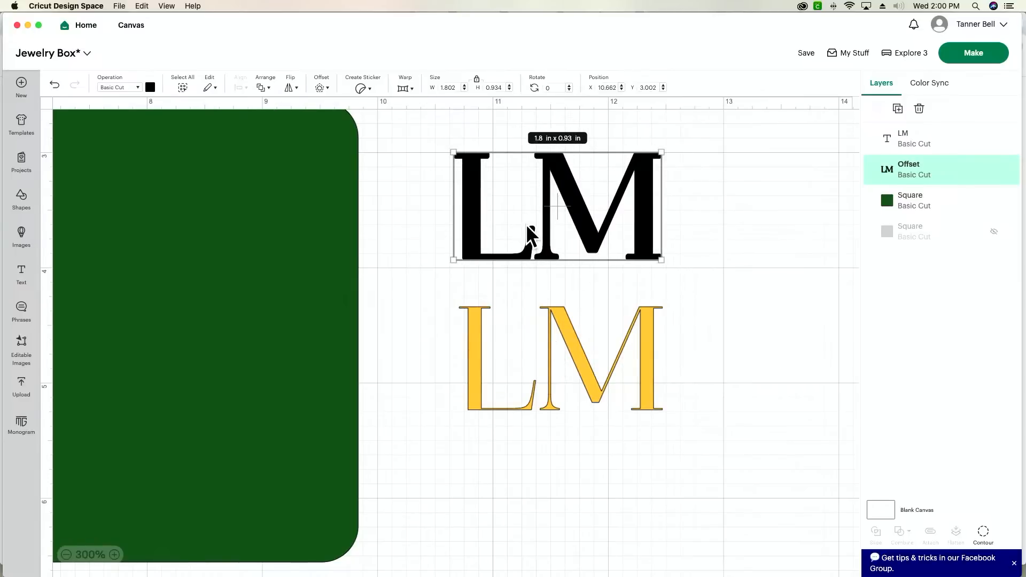
{"action": "scroll", "coordinate": [526, 446], "scroll_direction": "down", "scroll_amount": 1}
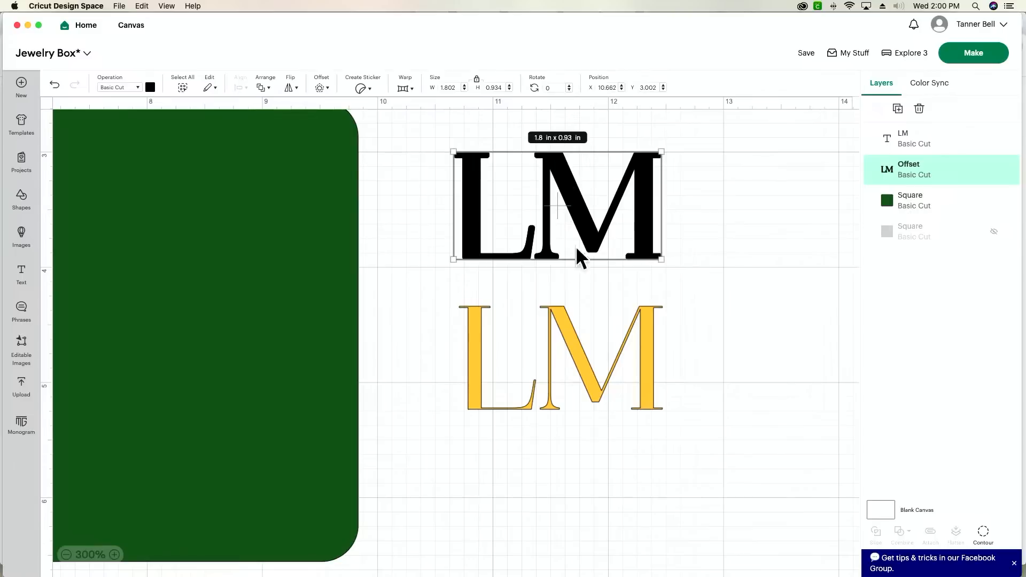
- Create a second 0.02 in offset from the yellow "LM" text, using square corners
{"action": "left_click", "coordinate": [556, 369]}
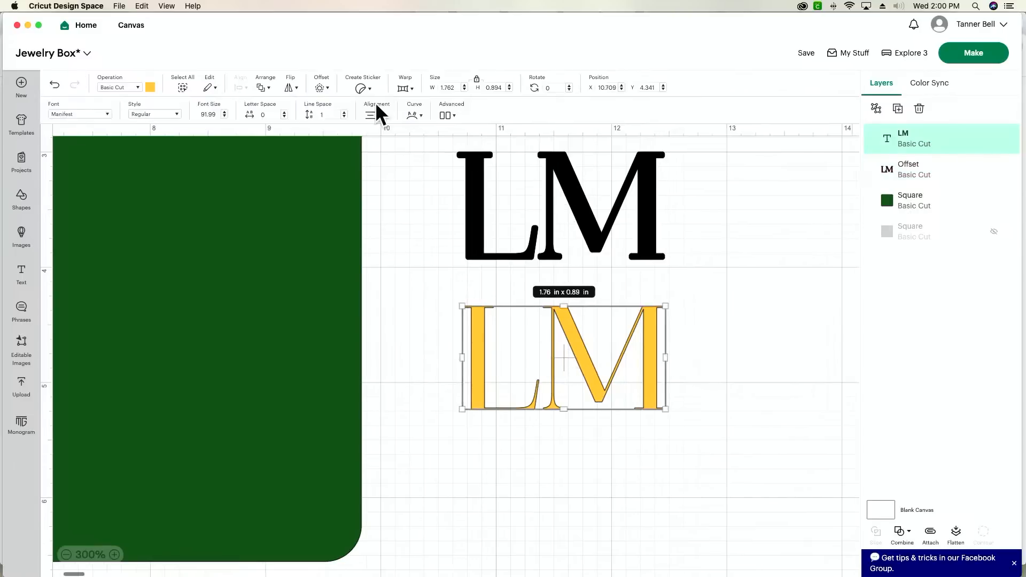
{"action": "left_click", "coordinate": [322, 90]}
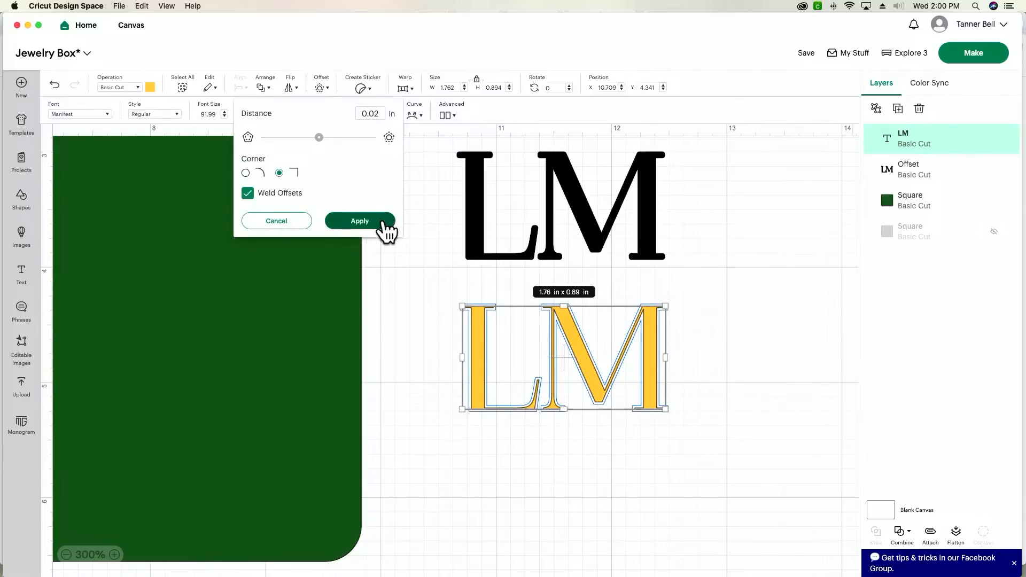
{"action": "left_click", "coordinate": [359, 221]}
- Place the square-cornered offset directly beneath the rounded one, with the yellow "LM" text below both for comparison
{"action": "left_click_drag", "start_coordinate": [569, 335], "coordinate": [738, 238]}
{"action": "left_click_drag", "start_coordinate": [514, 371], "coordinate": [551, 532]}
{"action": "left_click_drag", "start_coordinate": [714, 236], "coordinate": [542, 331]}
{"action": "scroll", "coordinate": [765, 269], "scroll_direction": "down", "scroll_amount": 1}
{"action": "left_click_drag", "start_coordinate": [575, 498], "coordinate": [563, 448]}
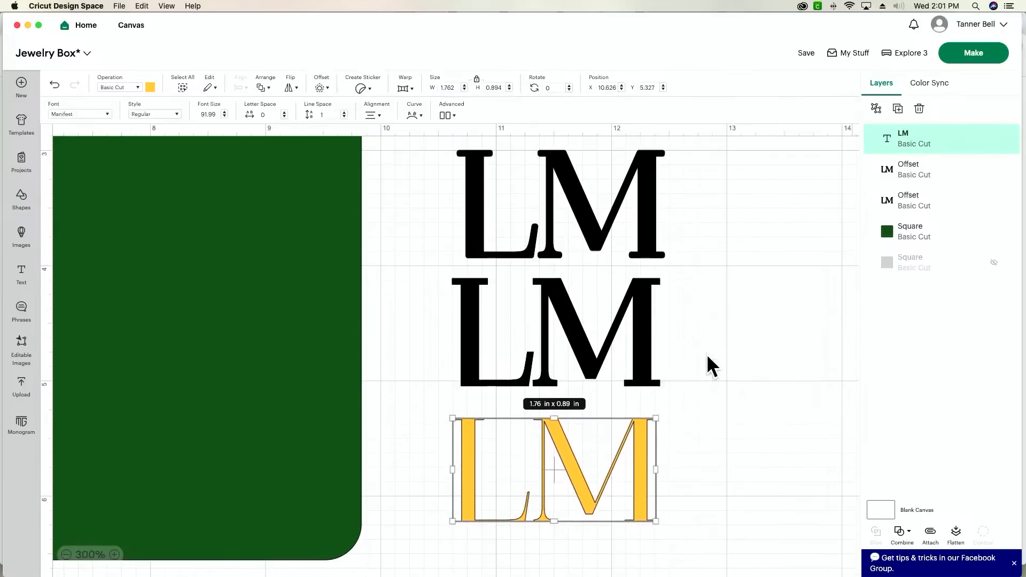
- Line up the square-cornered "LM" offset and the yellow "LM" text beneath the rounded offset
{"action": "scroll", "coordinate": [709, 355], "scroll_direction": "up", "scroll_amount": 1}
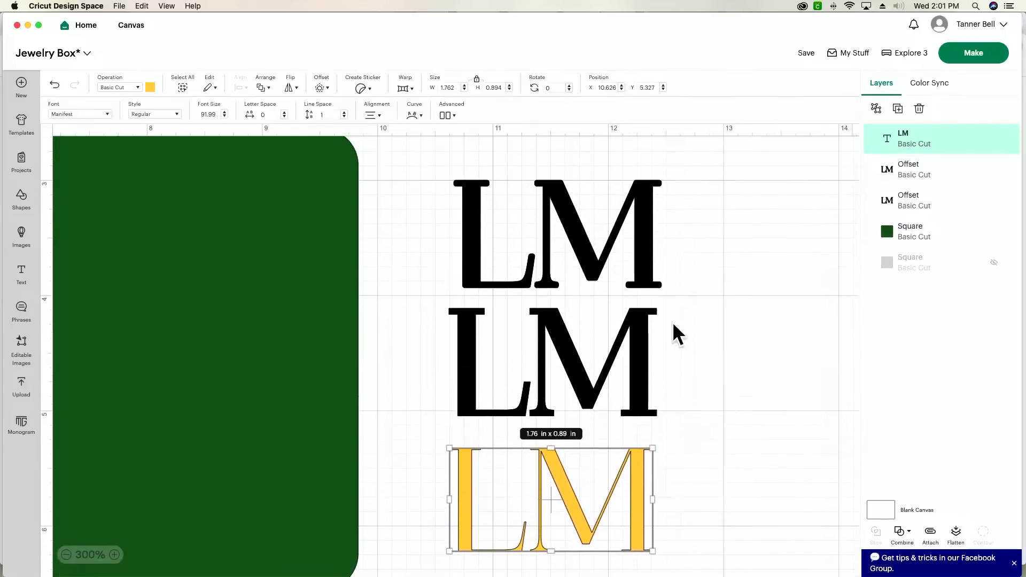
{"action": "left_click_drag", "start_coordinate": [570, 340], "coordinate": [579, 339]}
{"action": "left_click_drag", "start_coordinate": [584, 483], "coordinate": [601, 463]}
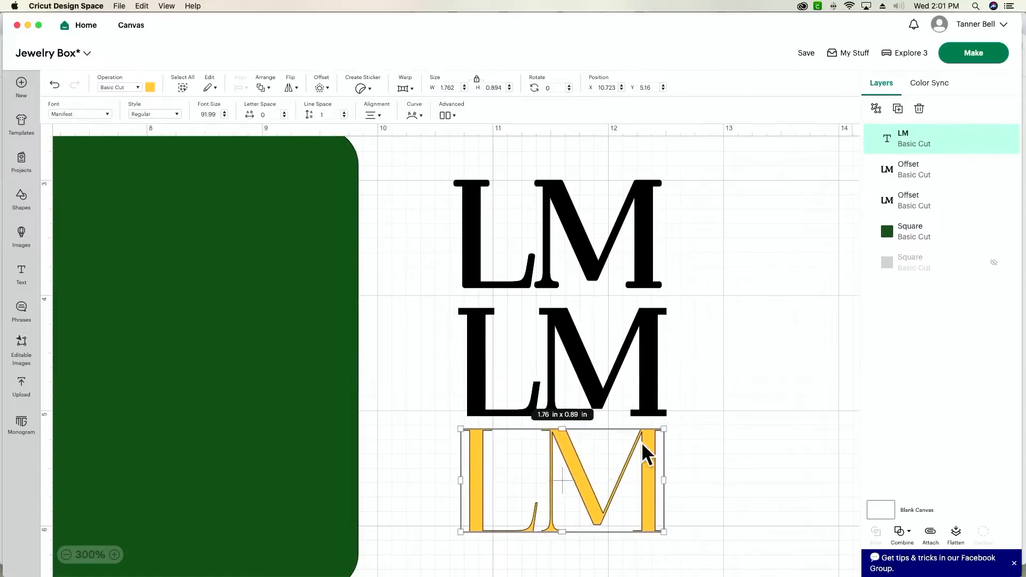
{"action": "scroll", "coordinate": [735, 359], "scroll_direction": "right", "scroll_amount": 1}
{"action": "left_click", "coordinate": [731, 352]}
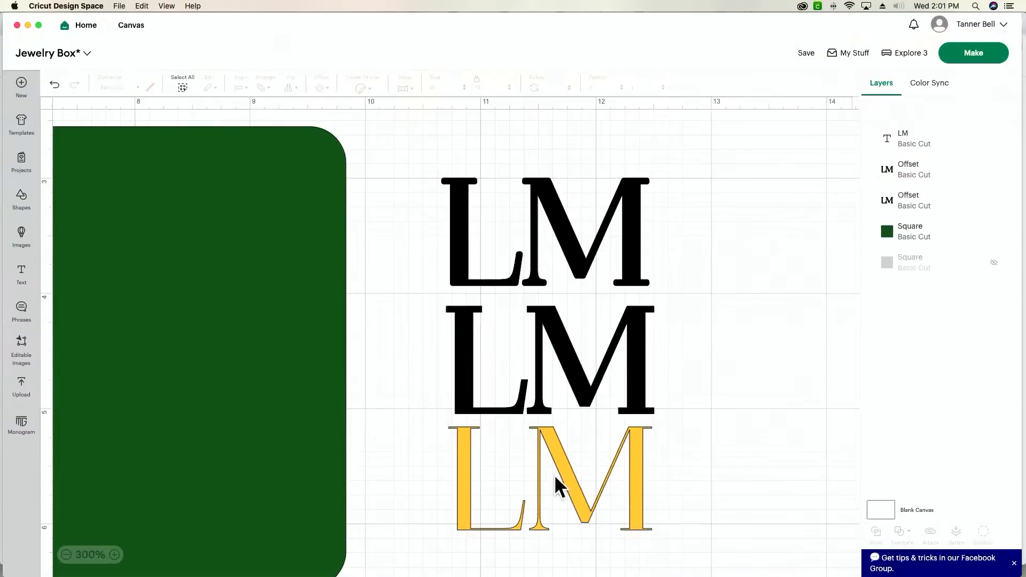
{"action": "left_click", "coordinate": [556, 467]}
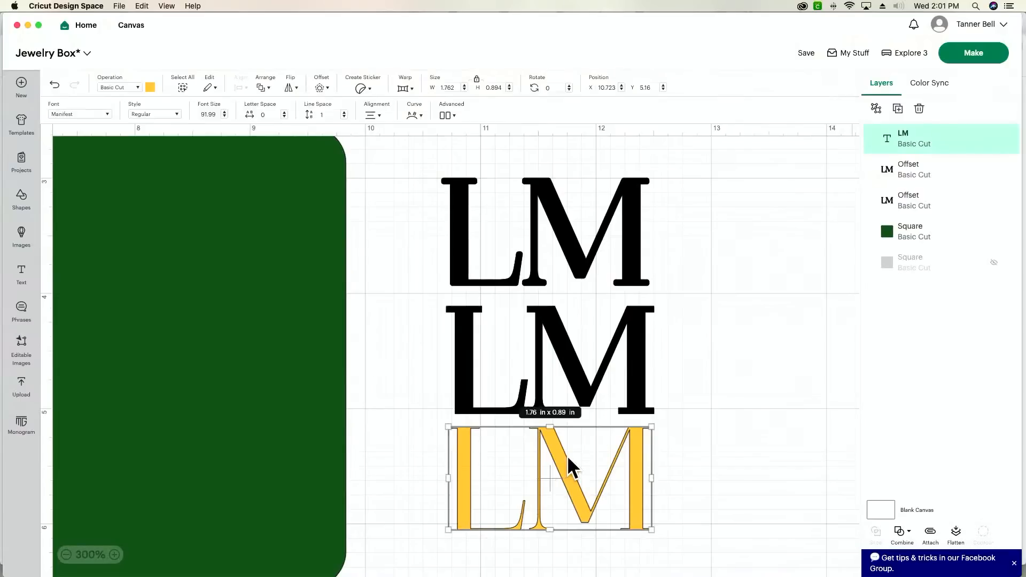
{"action": "left_click", "coordinate": [320, 88]}
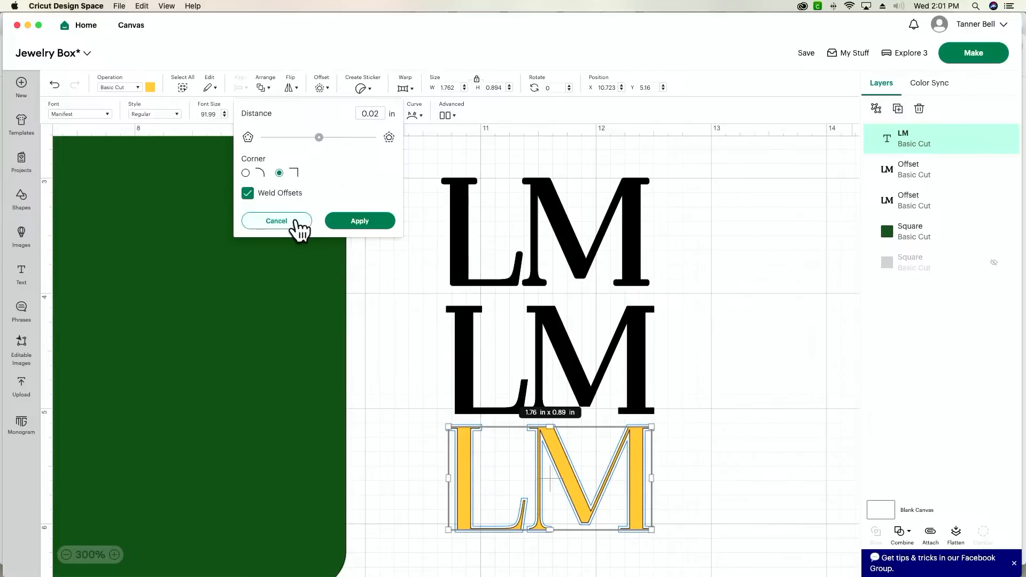
{"action": "left_click", "coordinate": [276, 221]}
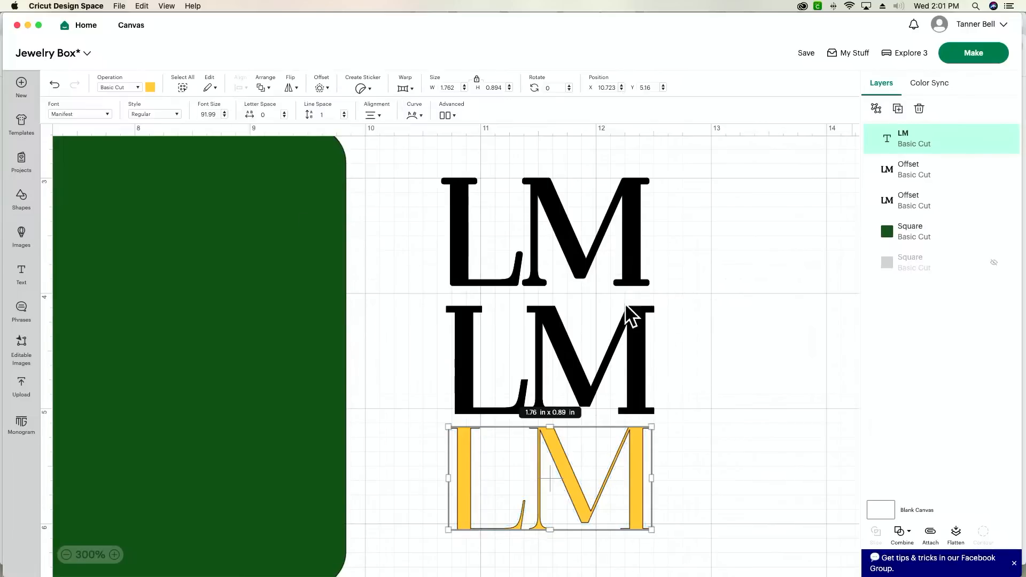
{"action": "left_click", "coordinate": [839, 474]}
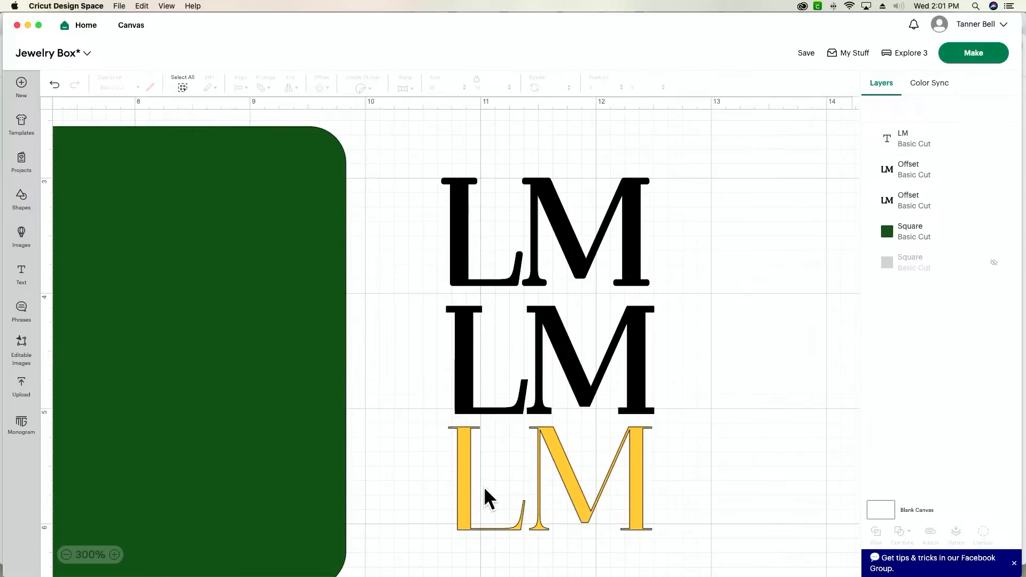
- Examine the corner shapes of the two black "LM" offsets and the yellow text up close
{"action": "left_click", "coordinate": [114, 555]}
{"action": "left_click", "coordinate": [115, 555]}
{"action": "left_click", "coordinate": [115, 555]}
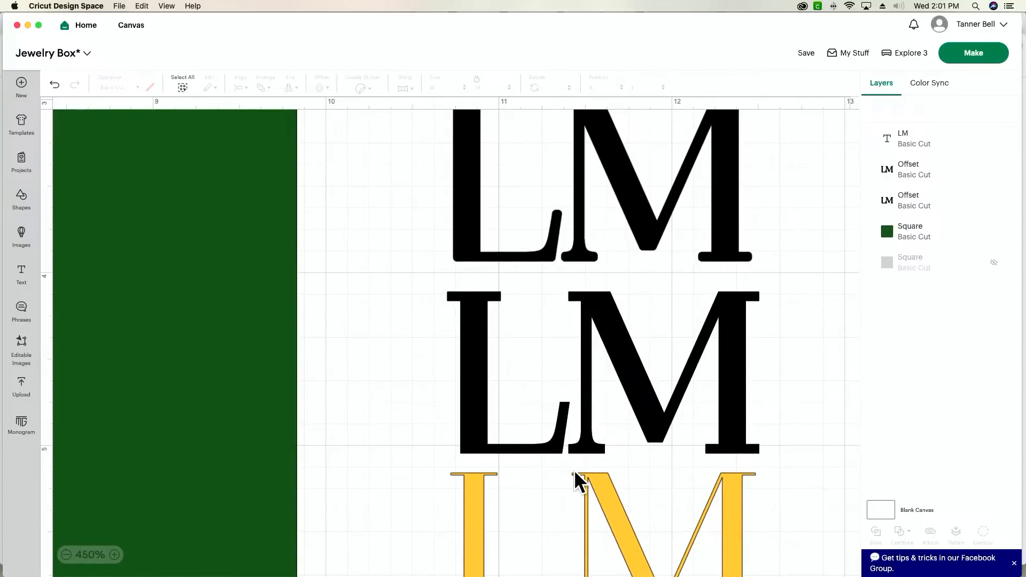
{"action": "left_click", "coordinate": [66, 555]}
{"action": "left_click", "coordinate": [67, 555]}
{"action": "left_click", "coordinate": [66, 555]}
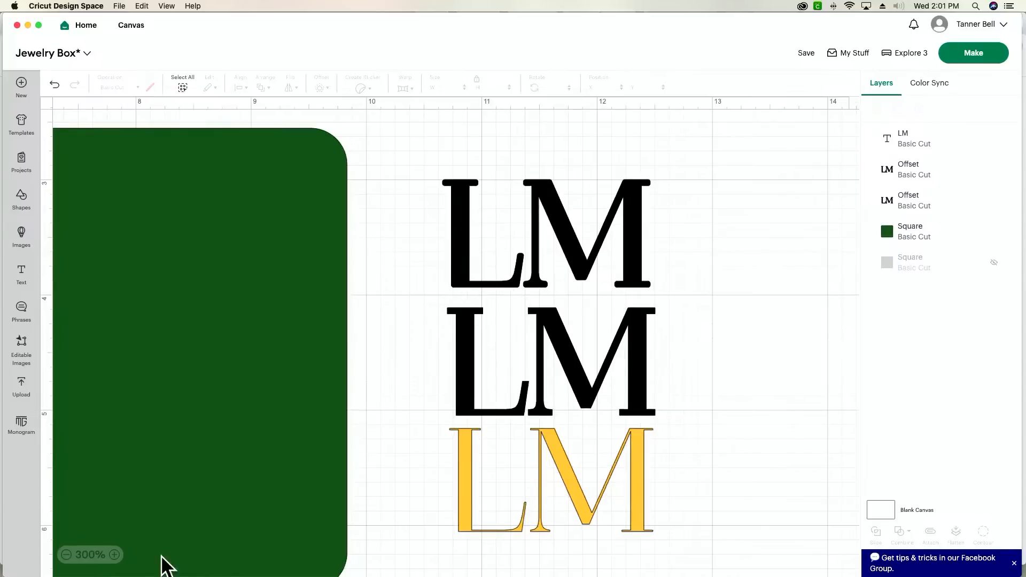
{"action": "left_click", "coordinate": [115, 555]}
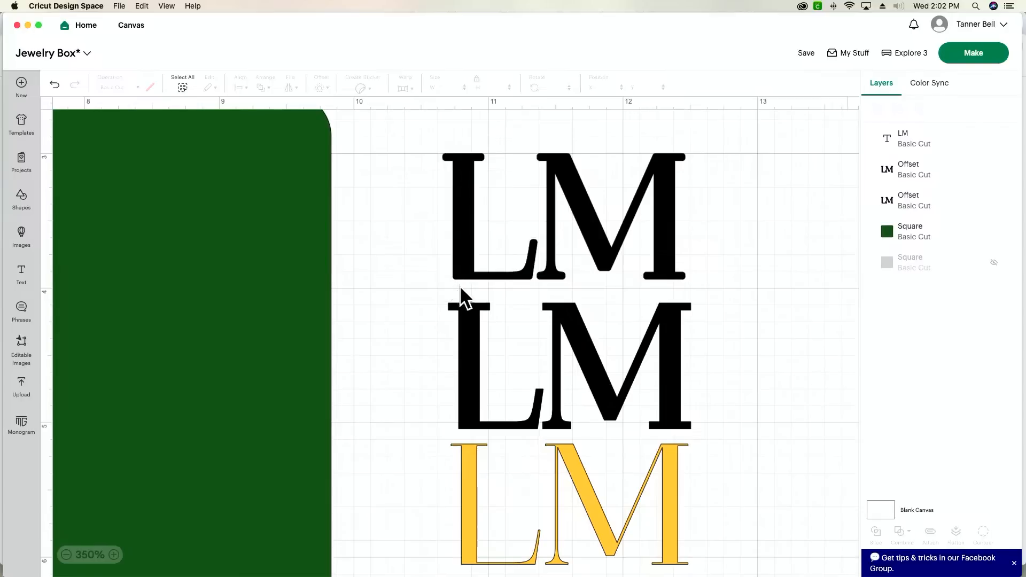
{"action": "scroll", "coordinate": [433, 396], "scroll_direction": "up", "scroll_amount": 1}
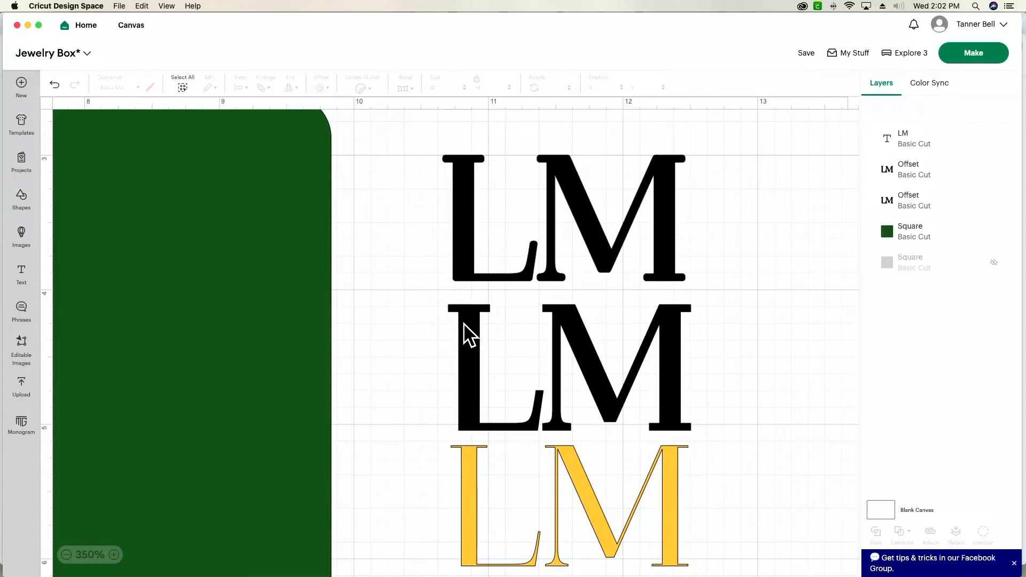
- Delete the rounded "LM" offset and move the yellow "LM" text up and to the right of the remaining offset
{"action": "left_click", "coordinate": [498, 238]}
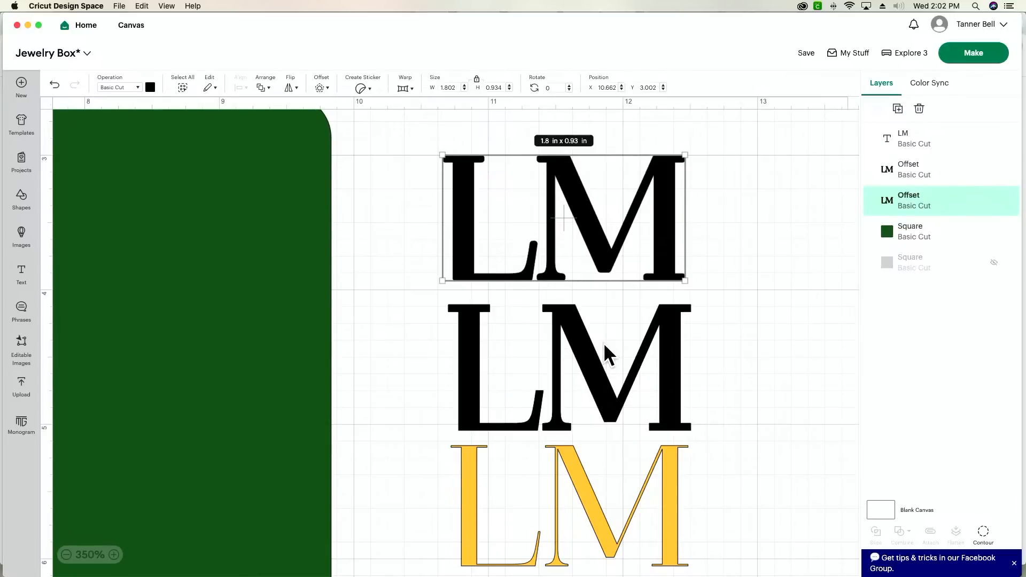
{"action": "scroll", "coordinate": [669, 199], "scroll_direction": "down", "scroll_amount": 1}
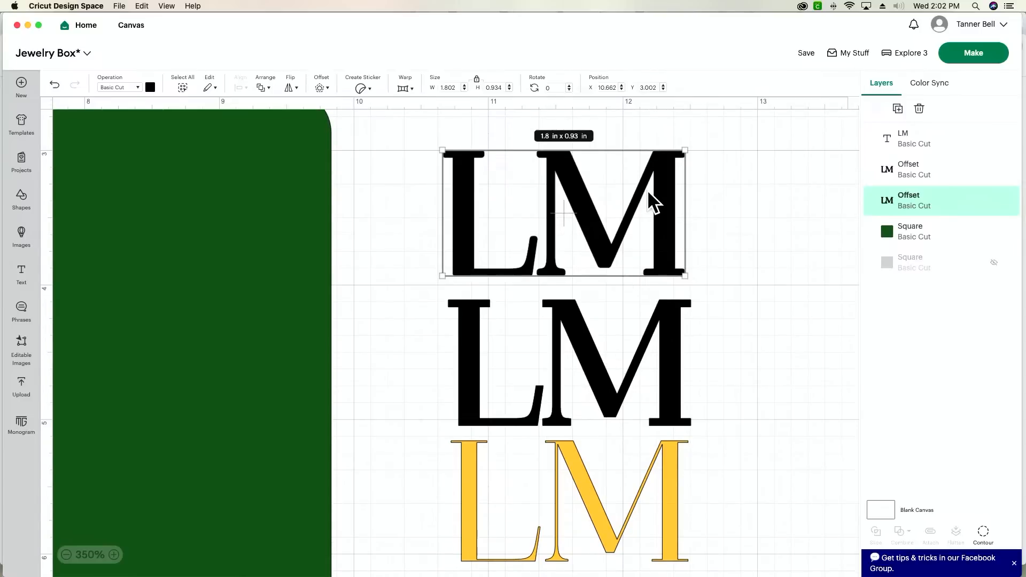
{"action": "key", "text": "Delete"}
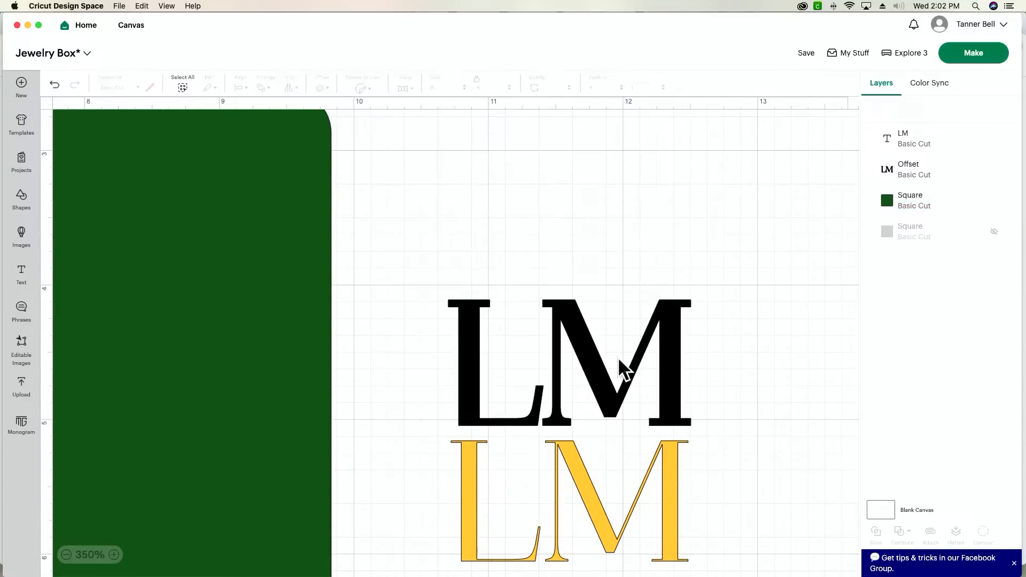
{"action": "left_click", "coordinate": [617, 470]}
{"action": "left_click_drag", "start_coordinate": [585, 486], "coordinate": [774, 203]}
- Hide the yellow "LM" text so that only the black offset and the green square remain on the canvas
{"action": "left_click", "coordinate": [66, 555]}
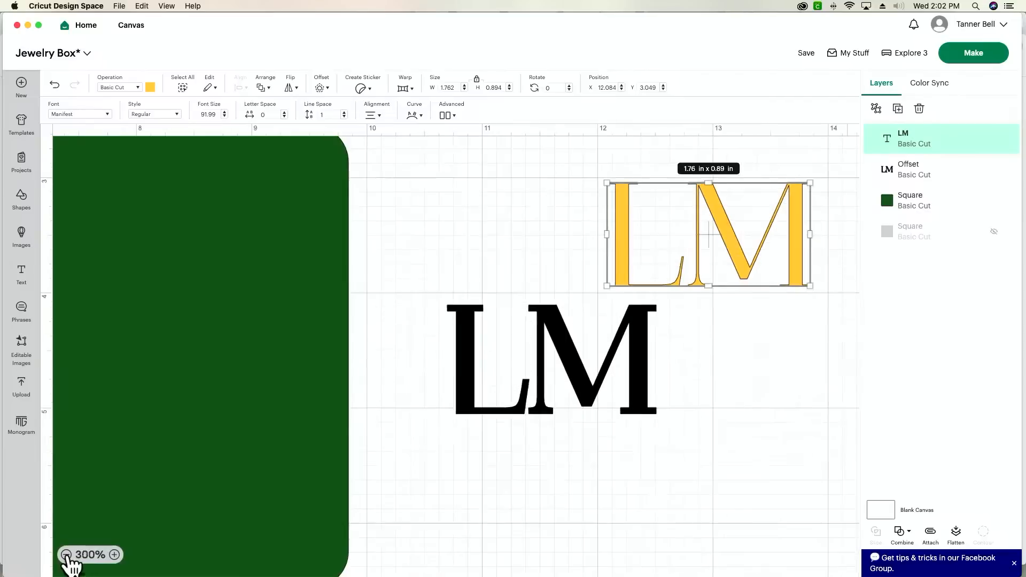
{"action": "left_click", "coordinate": [66, 555]}
{"action": "left_click", "coordinate": [67, 555]}
{"action": "left_click", "coordinate": [66, 556]}
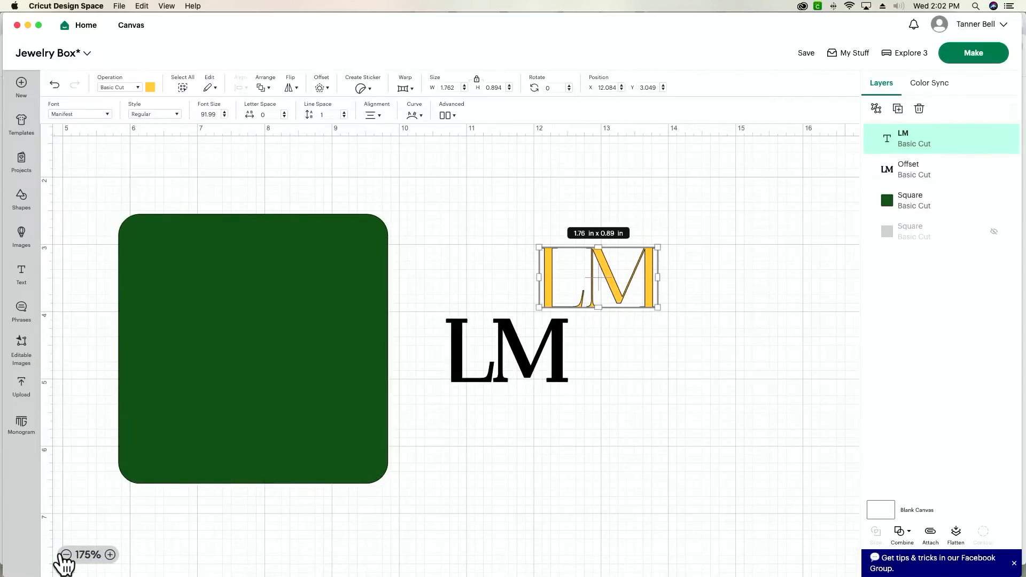
{"action": "mouse_move", "coordinate": [996, 144]}
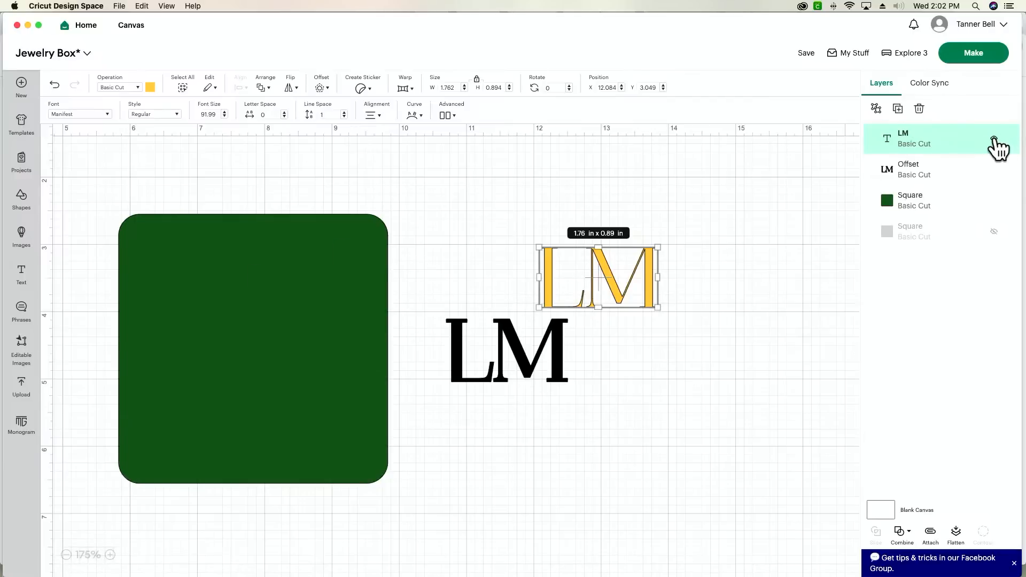
{"action": "left_click", "coordinate": [995, 139]}
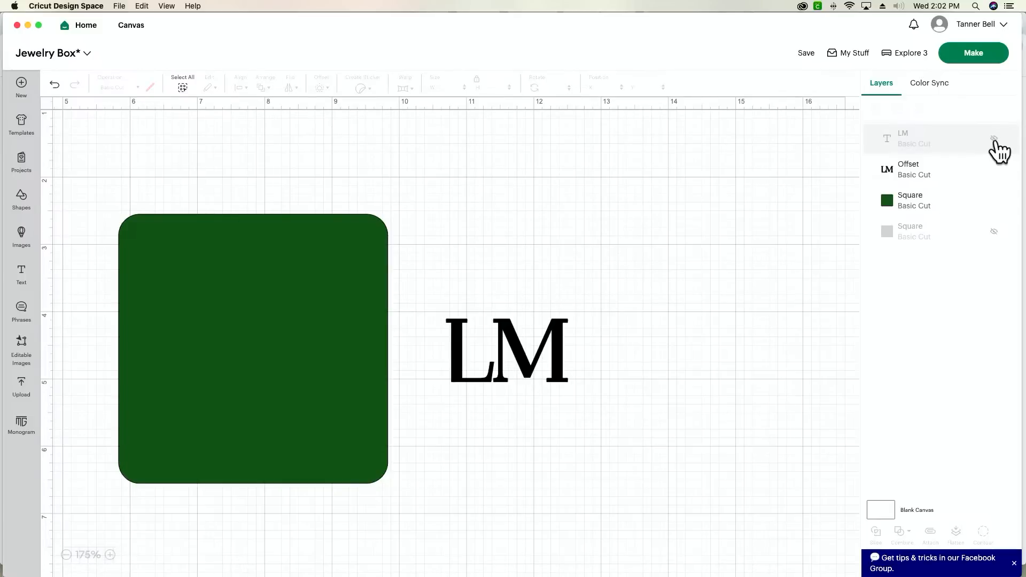
{"action": "left_click", "coordinate": [995, 139]}
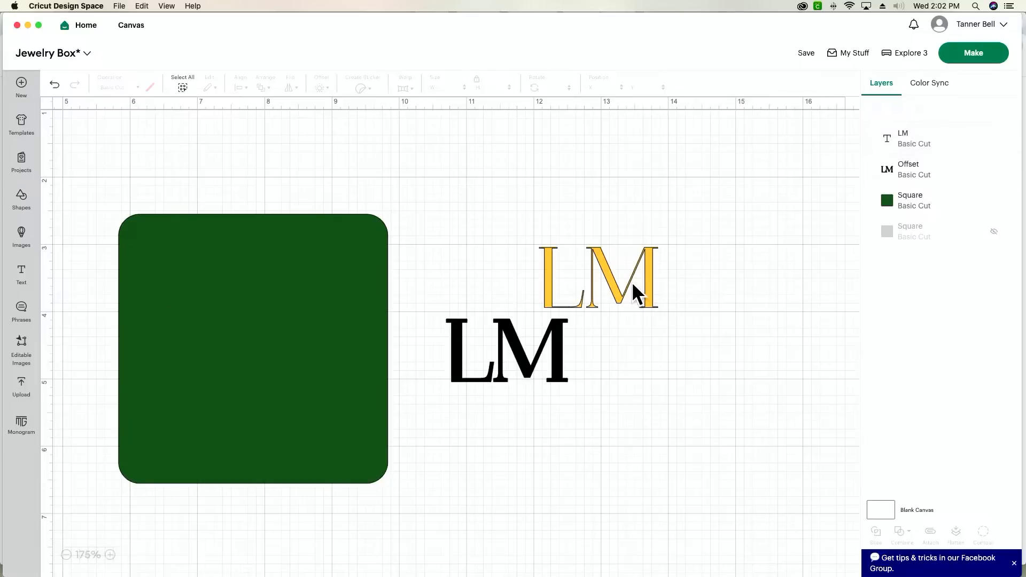
{"action": "scroll", "coordinate": [633, 286], "scroll_direction": "up", "scroll_amount": 1}
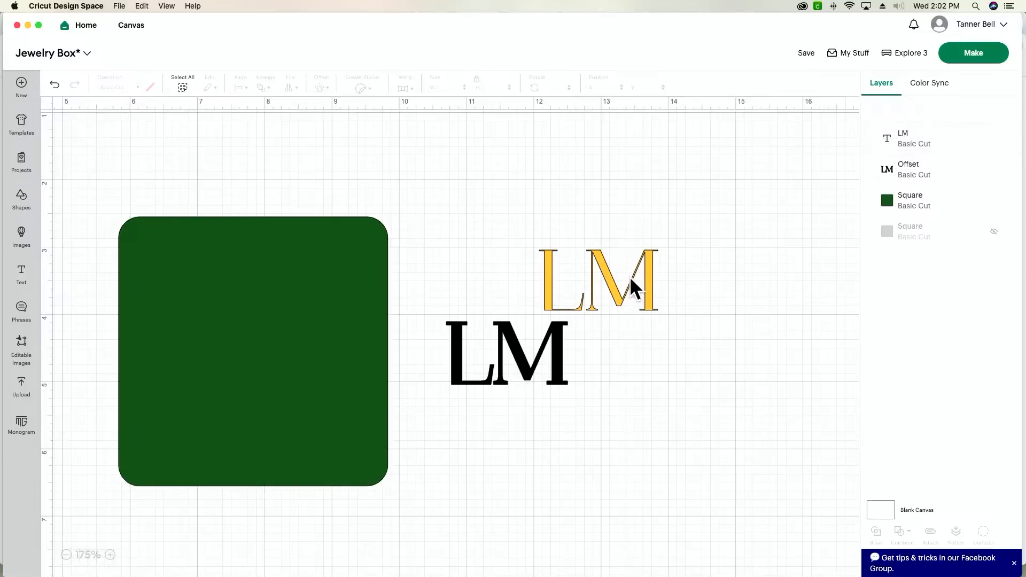
{"action": "scroll", "coordinate": [630, 279], "scroll_direction": "down", "scroll_amount": 1}
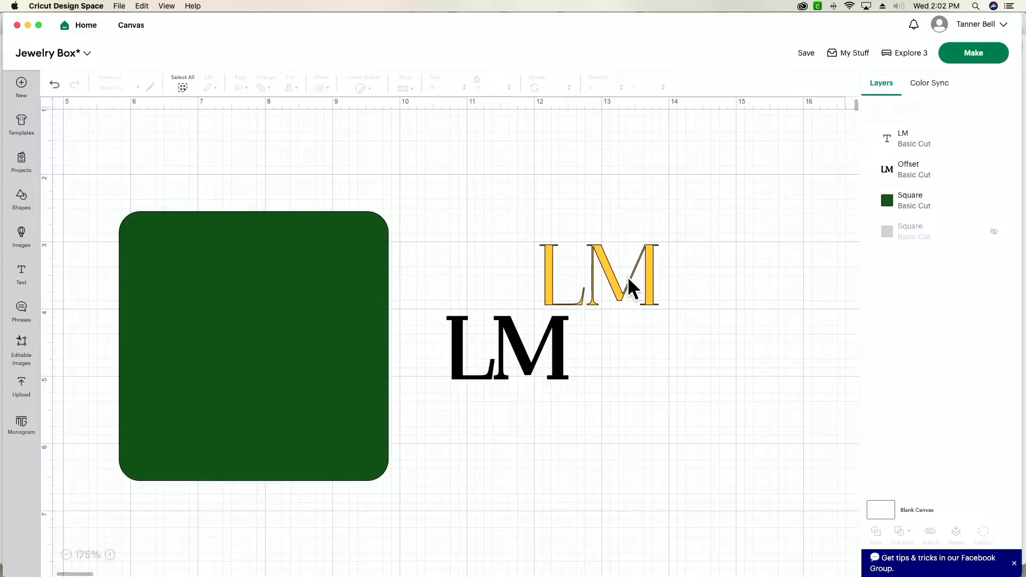
{"action": "scroll", "coordinate": [629, 279], "scroll_direction": "up", "scroll_amount": 1}
{"action": "mouse_move", "coordinate": [988, 140]}
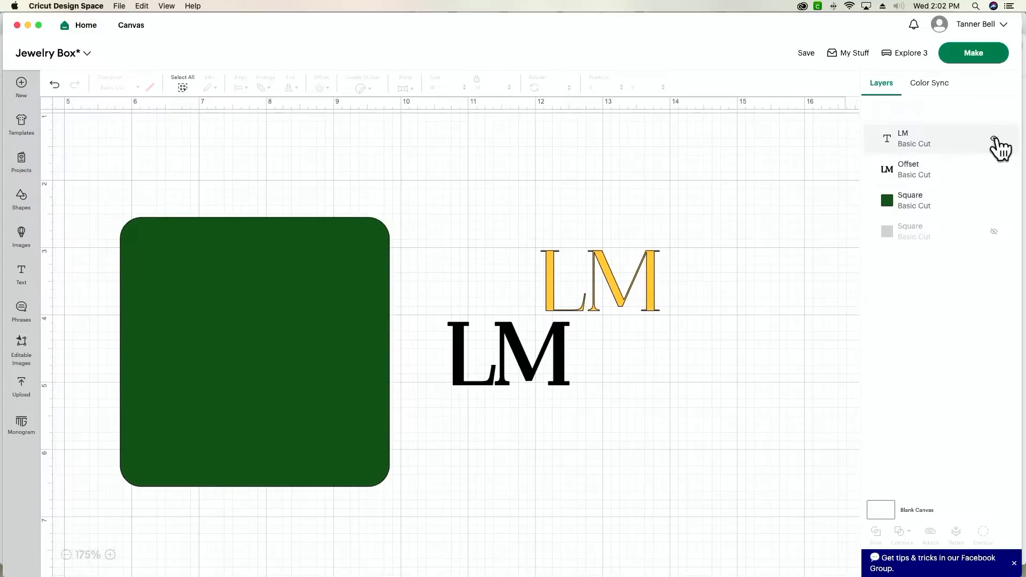
{"action": "left_click", "coordinate": [994, 138]}
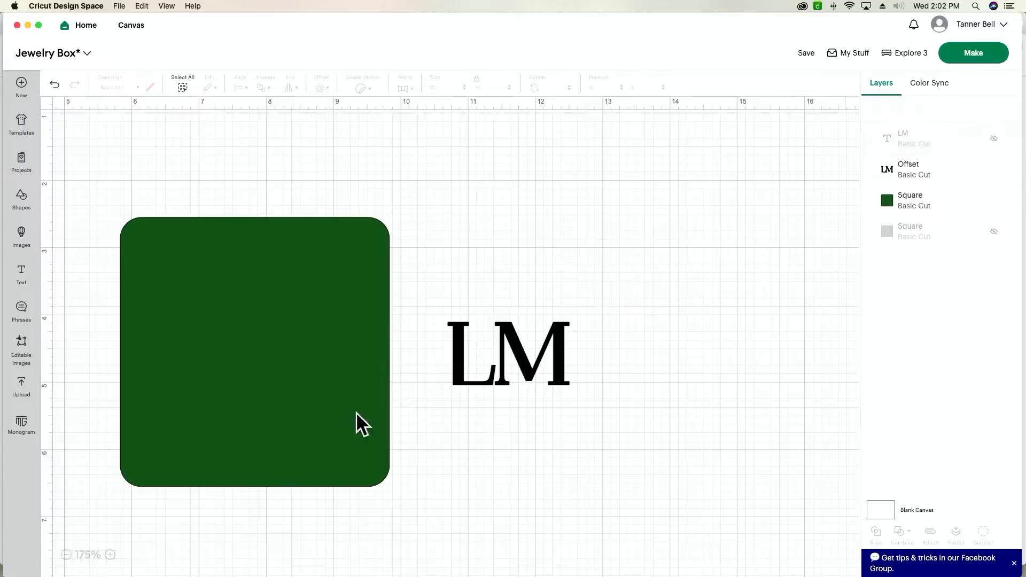
- Place the black "LM" offset in the green square's lower-right corner and shrink it to about 1.76 × 0.91 in
{"action": "left_click_drag", "start_coordinate": [521, 356], "coordinate": [337, 430]}
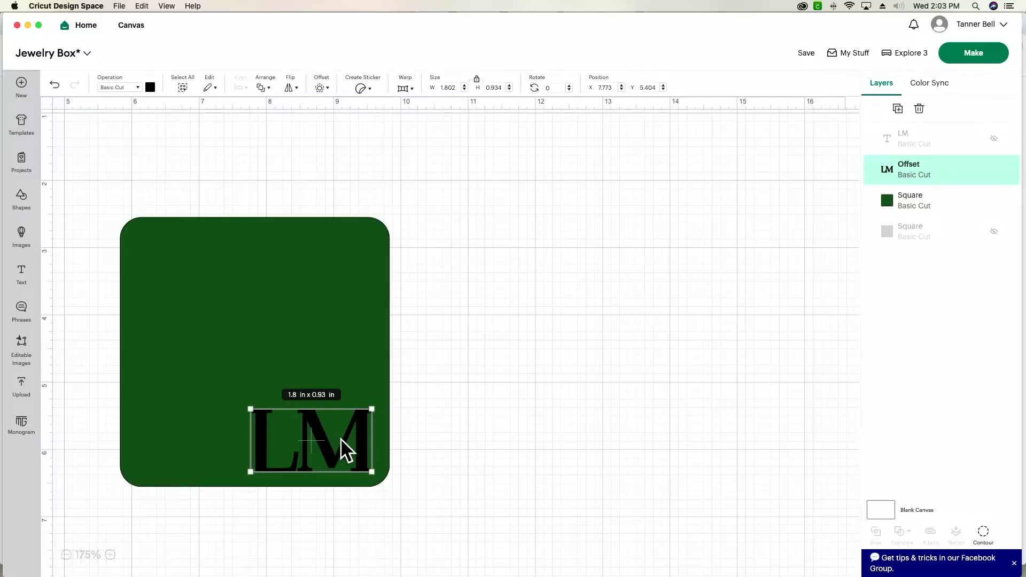
{"action": "left_click_drag", "start_coordinate": [372, 472], "coordinate": [351, 456]}
{"action": "left_click", "coordinate": [508, 433]}
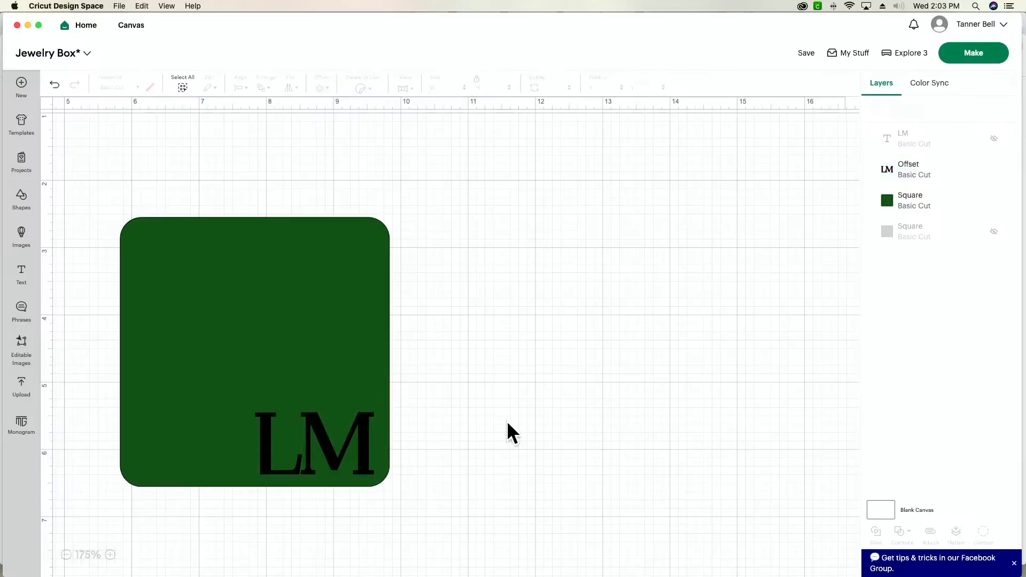
{"action": "left_click_drag", "start_coordinate": [286, 458], "coordinate": [285, 454]}
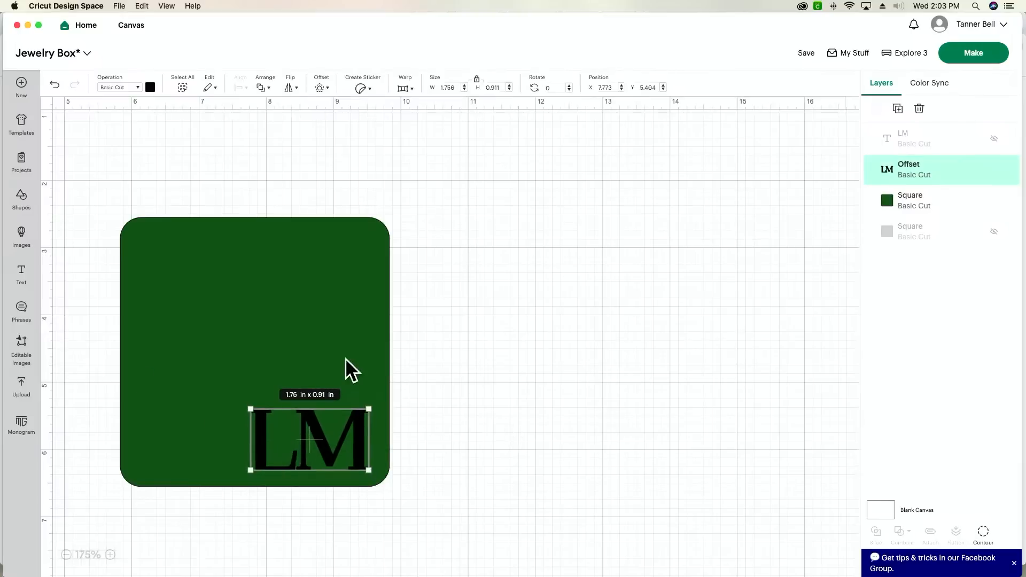
- Hide the green square and send only the black "LM" offset to the cutting mat
{"action": "left_click", "coordinate": [351, 327]}
{"action": "left_click", "coordinate": [994, 201]}
{"action": "left_click_drag", "start_coordinate": [299, 449], "coordinate": [379, 323]}
{"action": "left_click", "coordinate": [983, 58]}
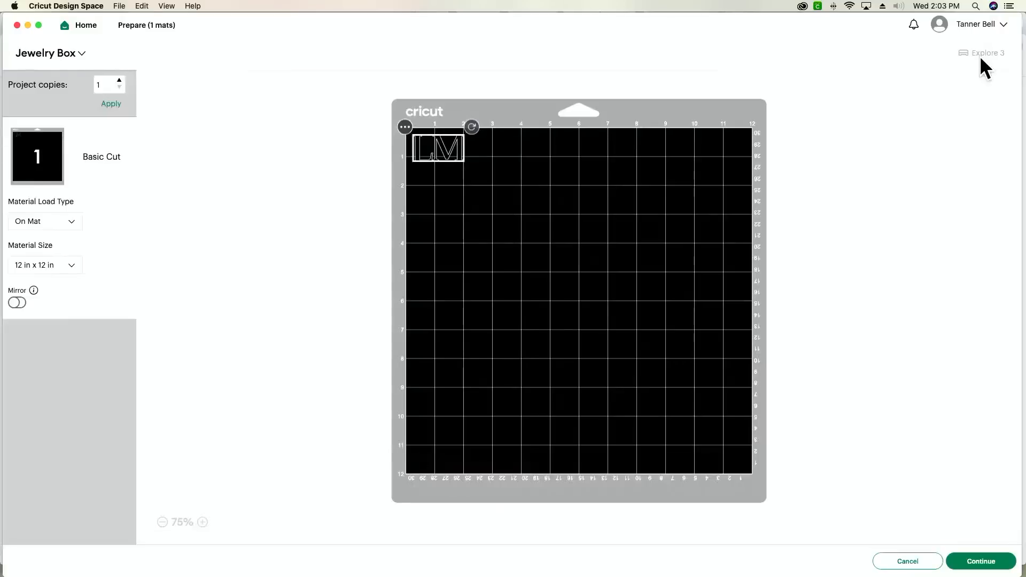
- Mirror the "LM" cut on the mat and set the base material to Everyday Iron-On
{"action": "left_click", "coordinate": [17, 302]}
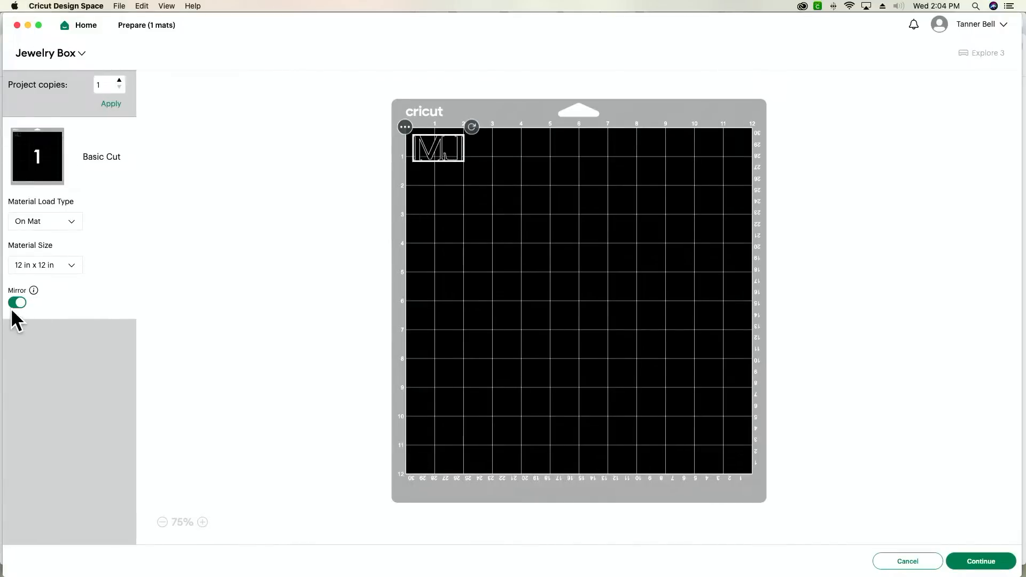
{"action": "left_click", "coordinate": [1004, 567]}
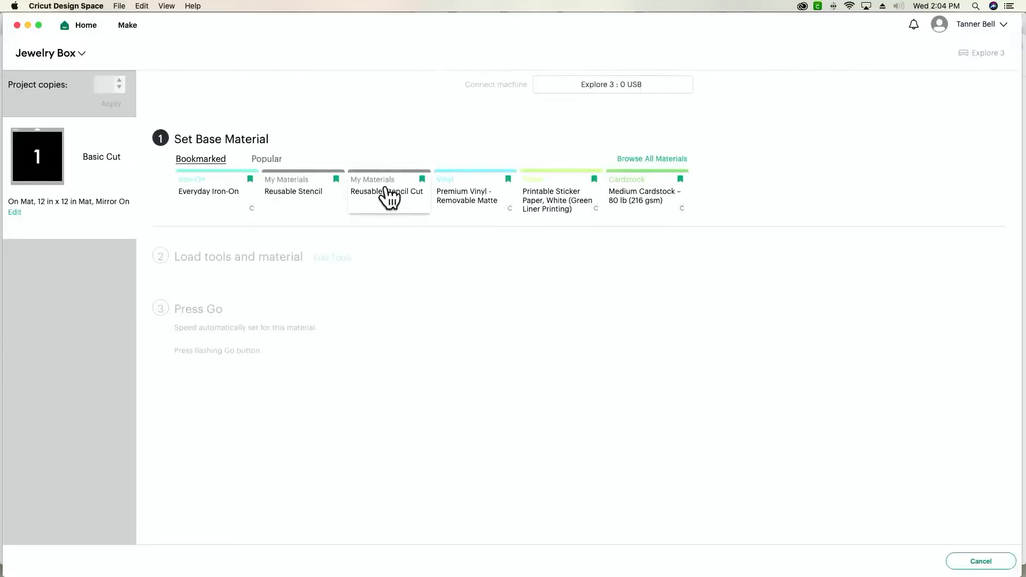
{"action": "left_click", "coordinate": [213, 185]}
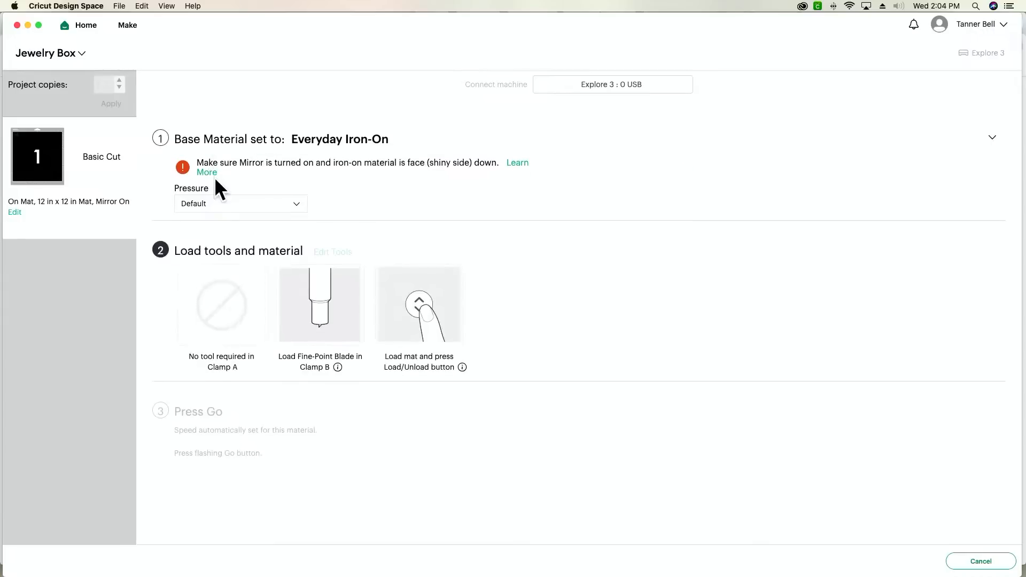
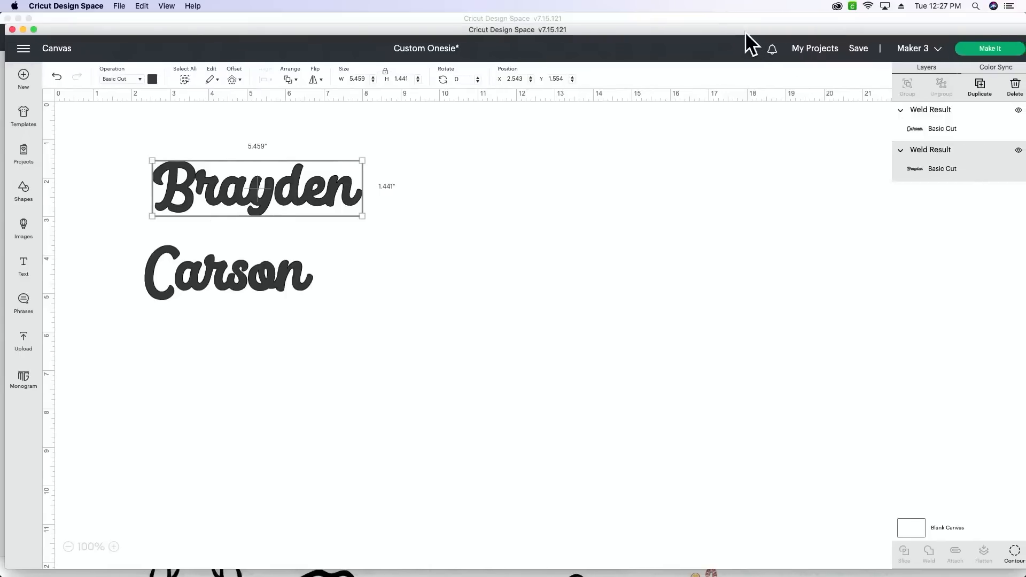
- Look up the image info of the upper welded name on the Custom Onesie canvas
{"action": "left_click_drag", "start_coordinate": [746, 31], "coordinate": [737, 28]}
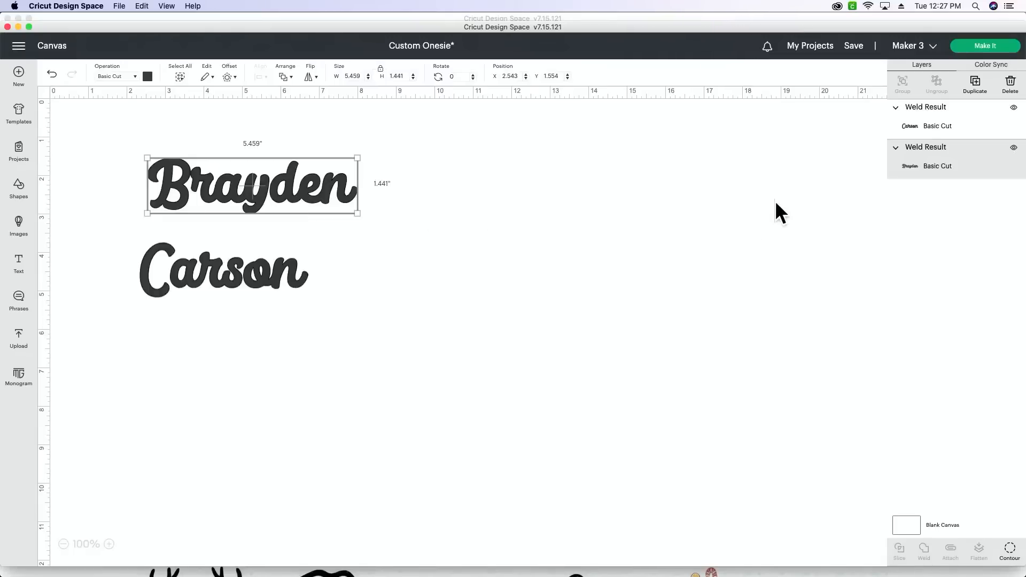
{"action": "right_click", "coordinate": [936, 163]}
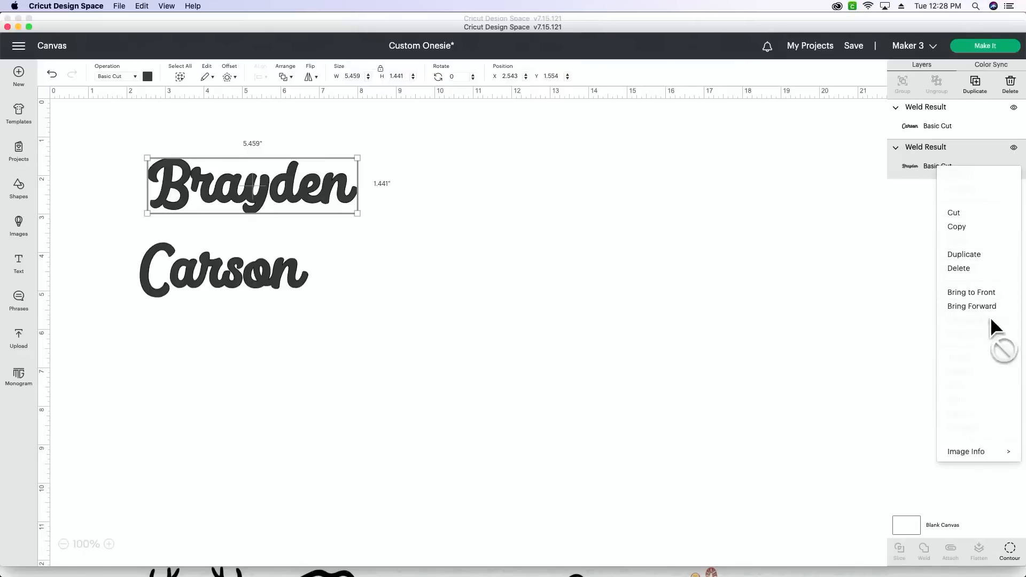
{"action": "mouse_move", "coordinate": [968, 454]}
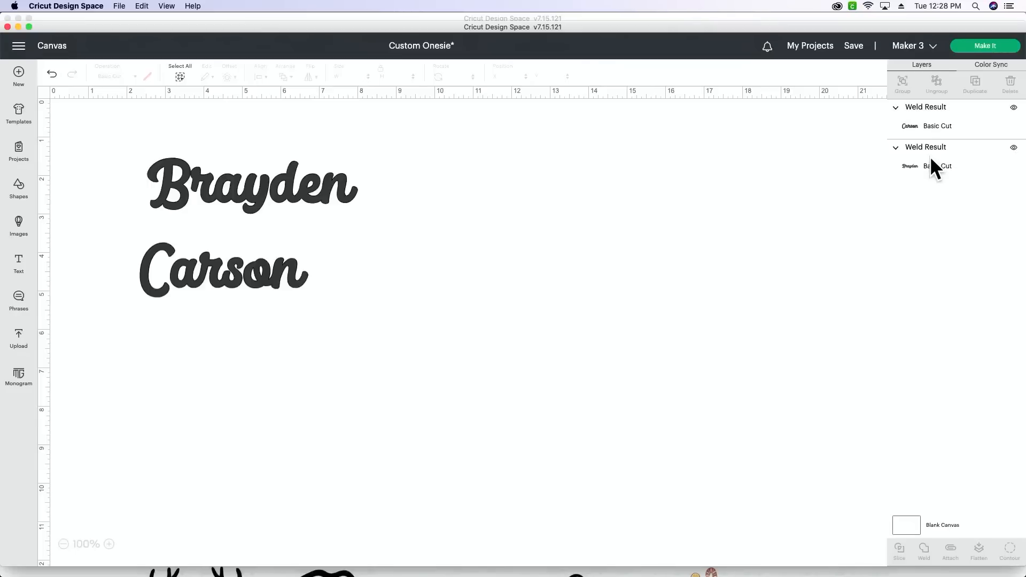
{"action": "right_click", "coordinate": [932, 167]}
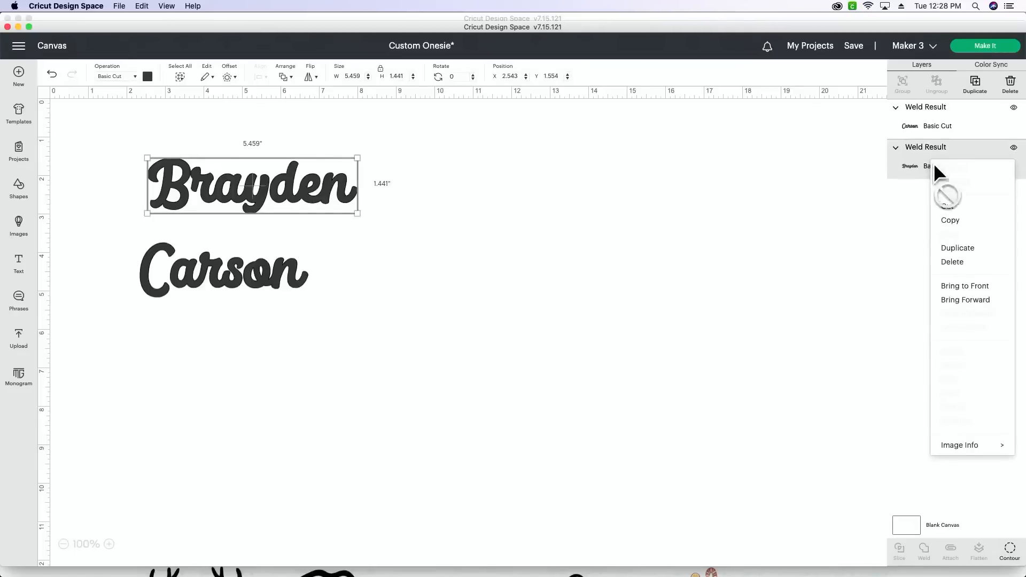
{"action": "mouse_move", "coordinate": [956, 447]}
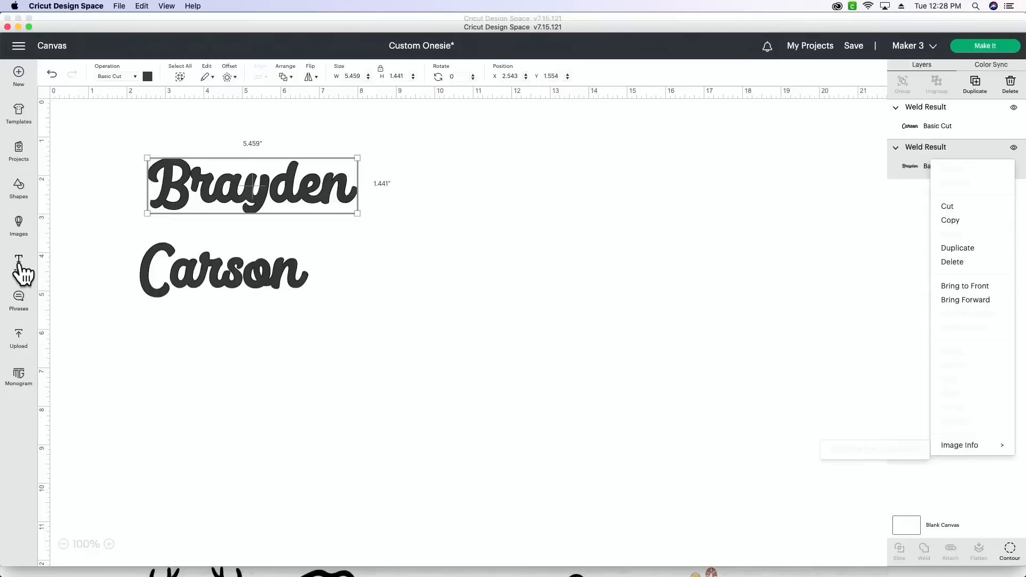
- Search the system fonts for "lemon" from a new text object and delete that text object
{"action": "left_click", "coordinate": [19, 264]}
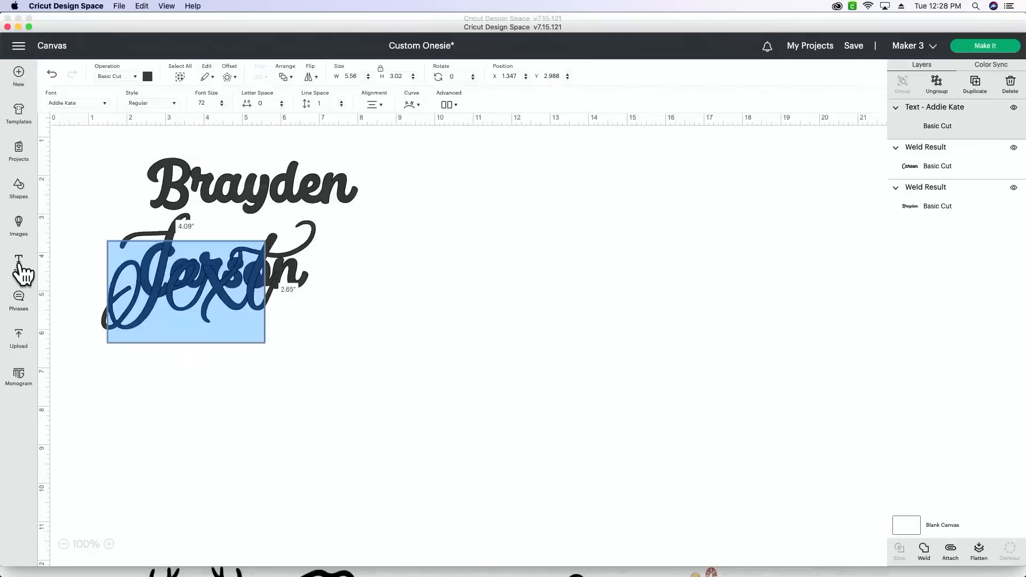
{"action": "left_click", "coordinate": [85, 100]}
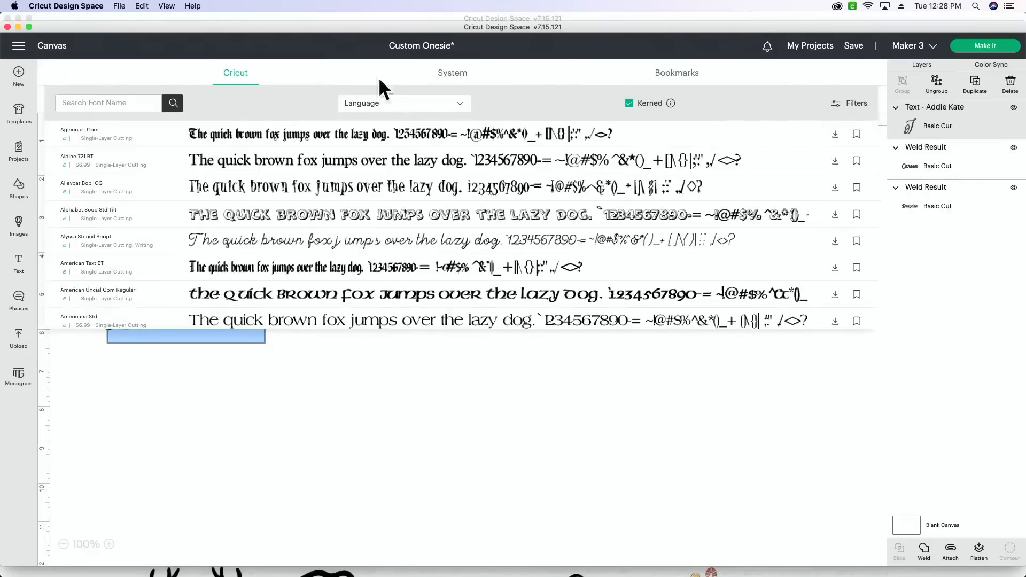
{"action": "left_click", "coordinate": [456, 75]}
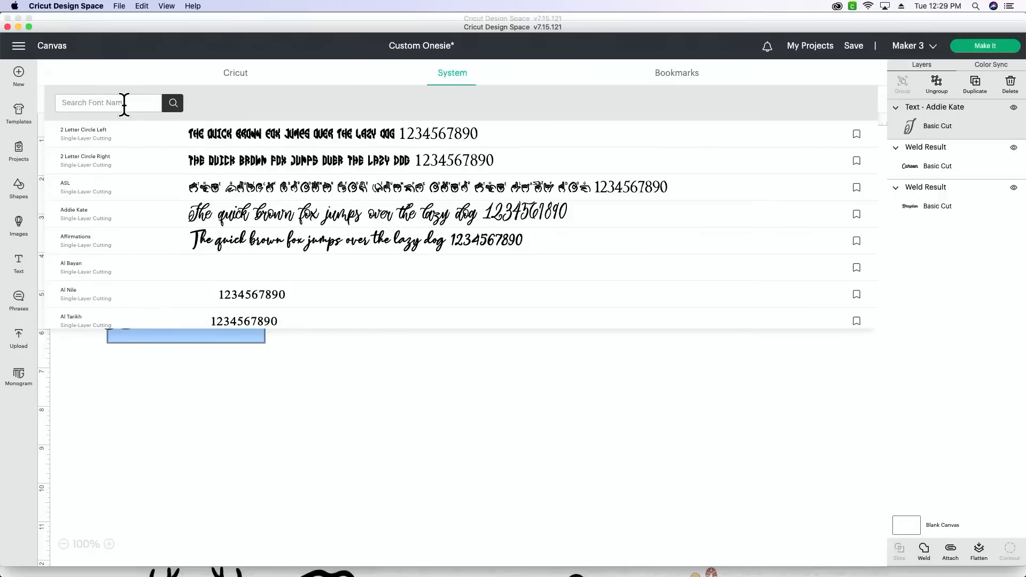
{"action": "type", "text": "lemona"}
{"action": "key", "text": "Return"}
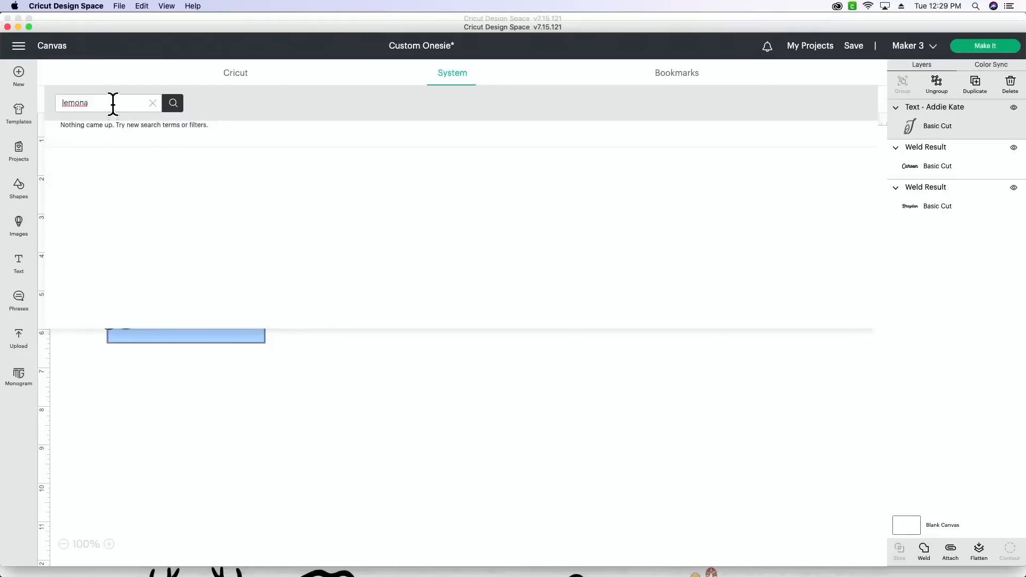
{"action": "key", "text": "BackSpace"}
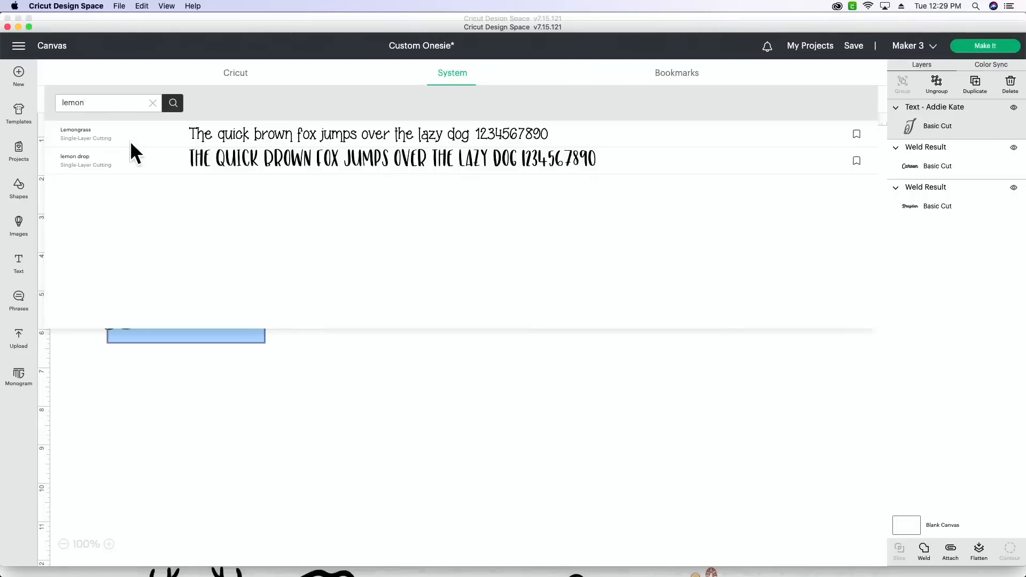
{"action": "left_click", "coordinate": [362, 170]}
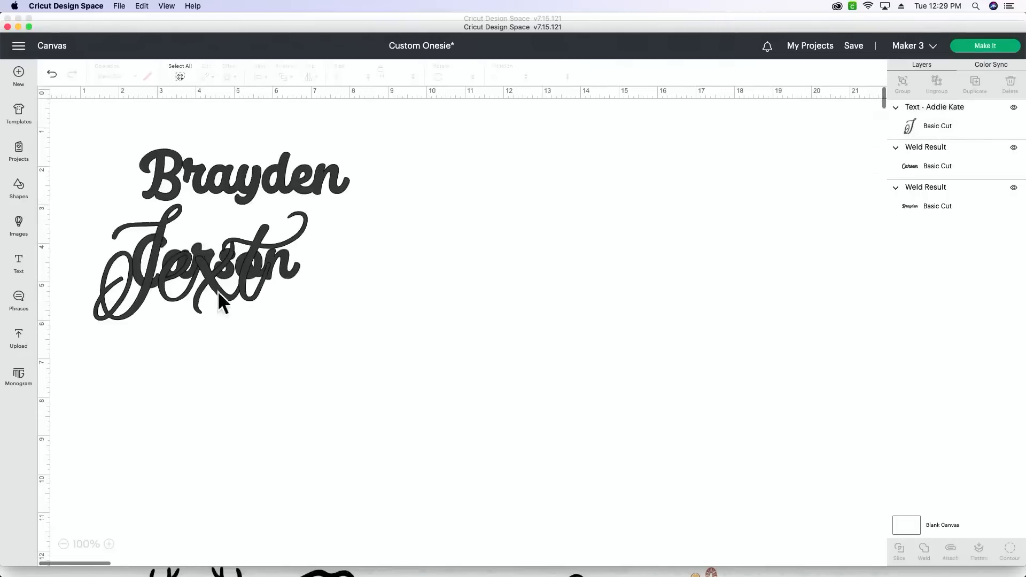
{"action": "left_click", "coordinate": [166, 262]}
{"action": "key", "text": "Delete"}
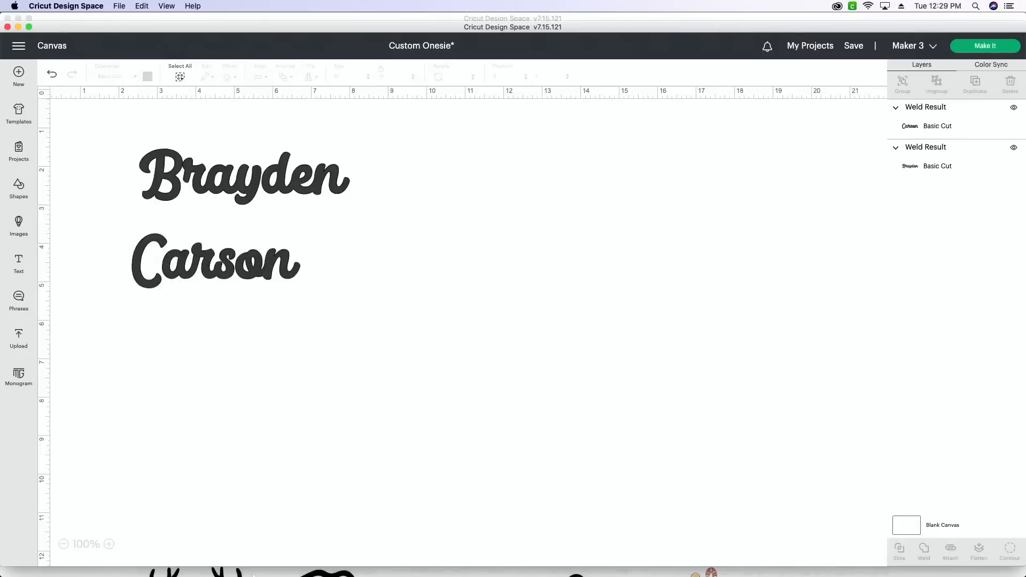
- Switch to Chrome and open the Fonts page of the Makers Gonna Learn site
{"action": "mouse_move", "coordinate": [253, 575]}
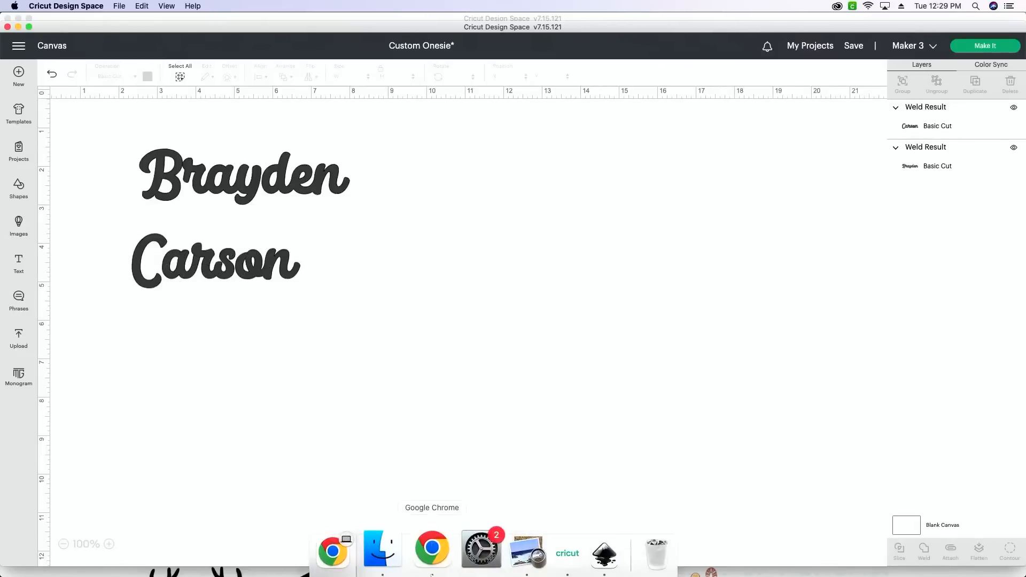
{"action": "left_click", "coordinate": [436, 564]}
{"action": "scroll", "coordinate": [343, 460], "scroll_direction": "down", "scroll_amount": 3}
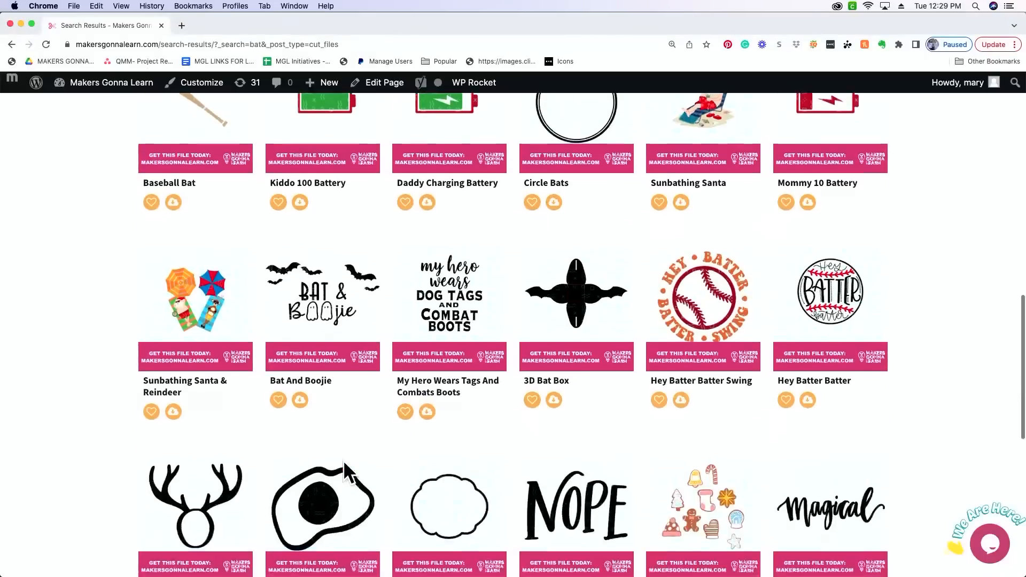
{"action": "scroll", "coordinate": [343, 461], "scroll_direction": "up", "scroll_amount": 5}
{"action": "scroll", "coordinate": [344, 460], "scroll_direction": "up", "scroll_amount": 7}
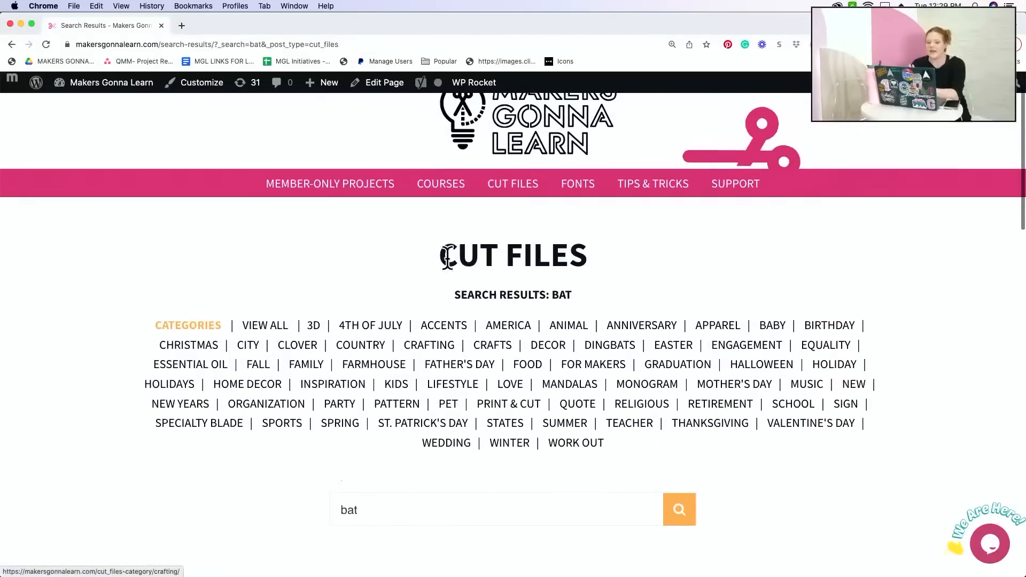
{"action": "left_click", "coordinate": [585, 187]}
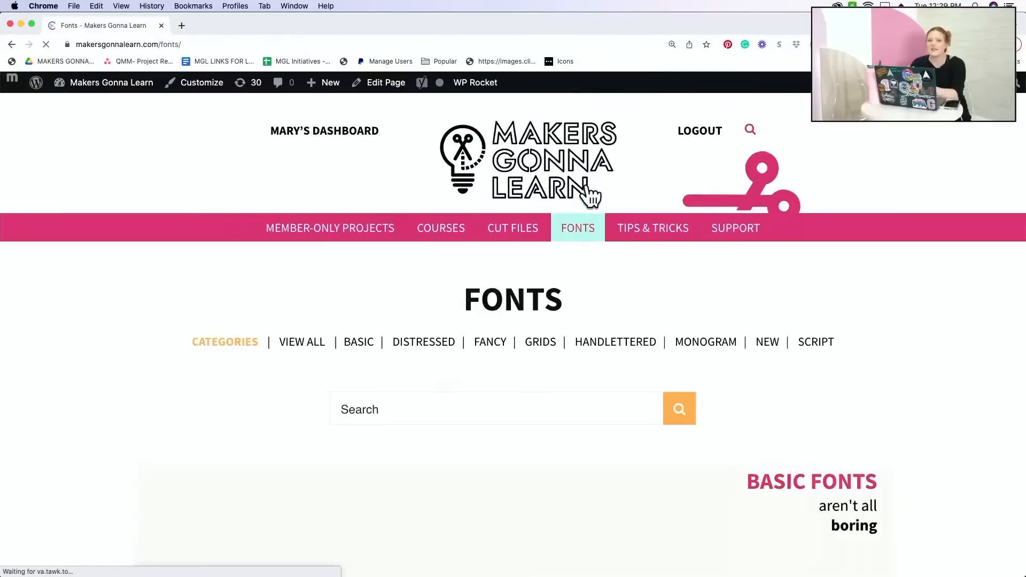
- Search the site's fonts for "lemonade"
{"action": "scroll", "coordinate": [396, 342], "scroll_direction": "down", "scroll_amount": 3}
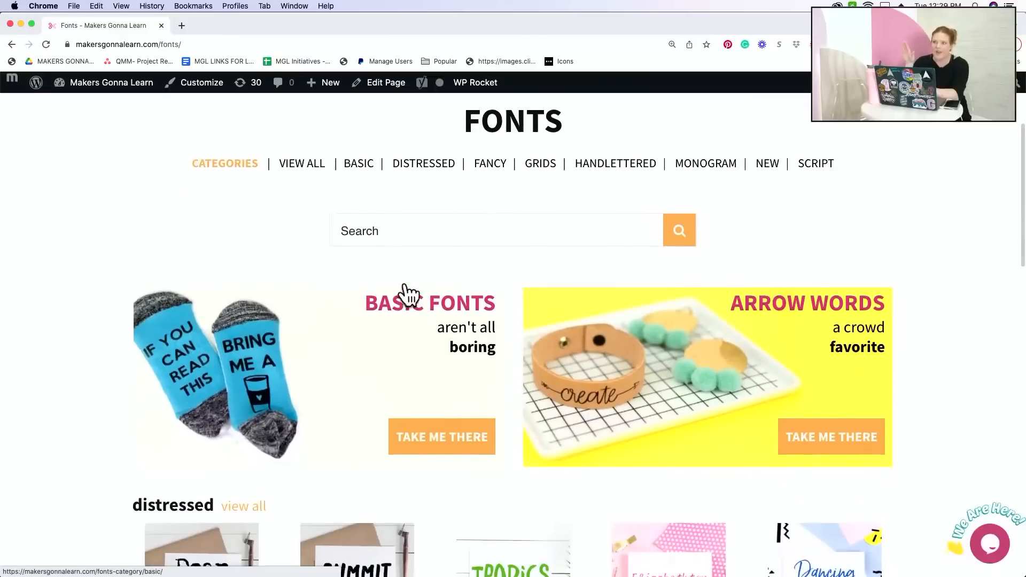
{"action": "left_click", "coordinate": [424, 231]}
{"action": "type", "text": "lemo"}
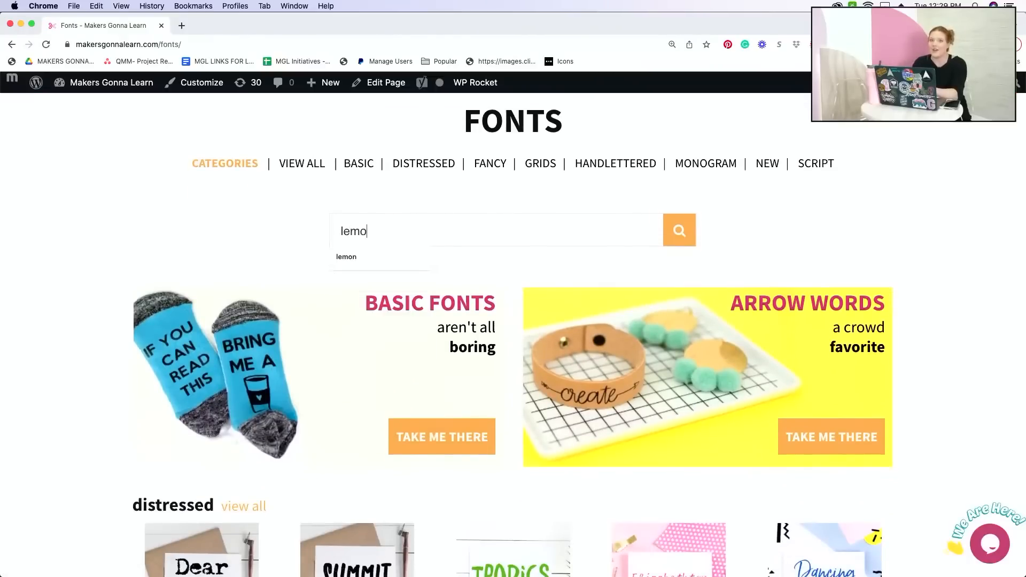
{"action": "type", "text": "nade"}
{"action": "key", "text": "Return"}
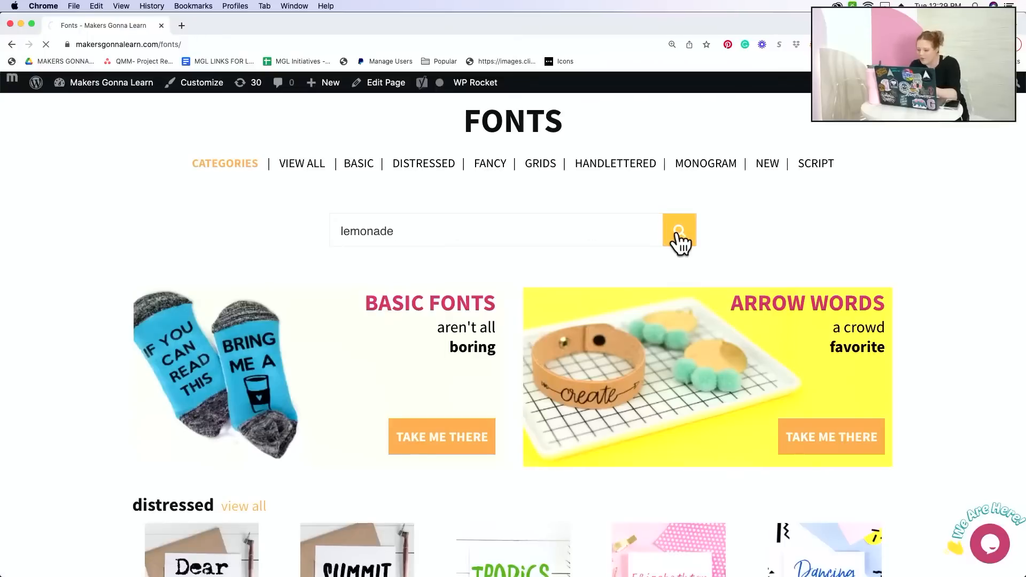
{"action": "scroll", "coordinate": [703, 235], "scroll_direction": "down", "scroll_amount": 7}
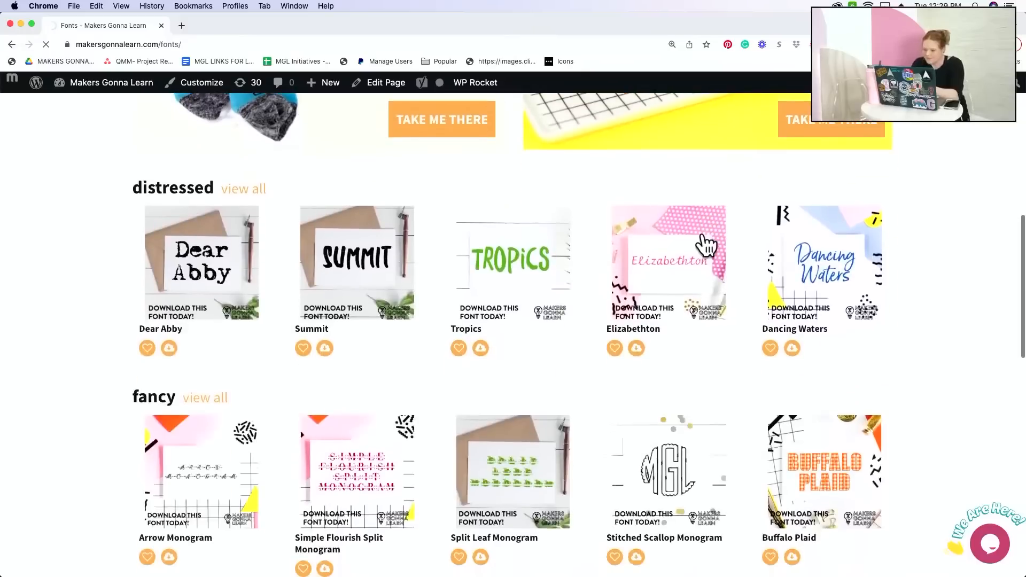
{"action": "scroll", "coordinate": [704, 243], "scroll_direction": "up", "scroll_amount": 6}
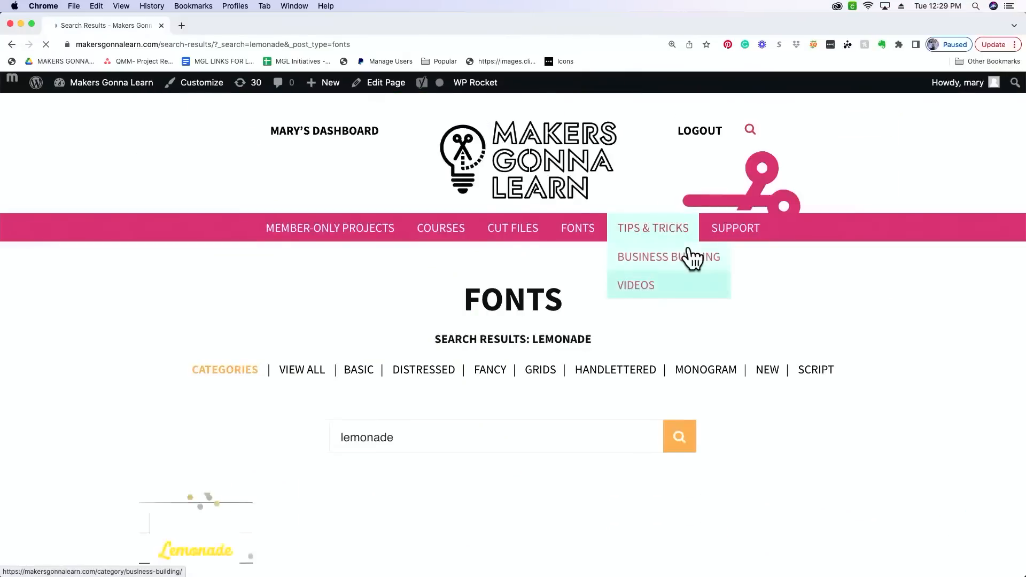
{"action": "scroll", "coordinate": [689, 259], "scroll_direction": "down", "scroll_amount": 4}
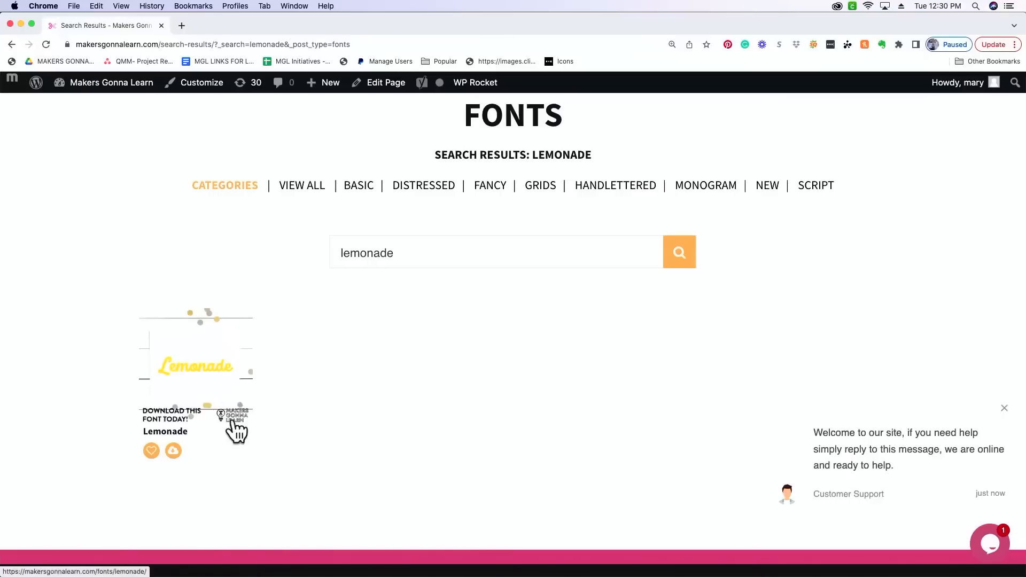
- Open the Lemonade font's page and preview the font with a capitalized first name as test text
{"action": "left_click", "coordinate": [198, 377]}
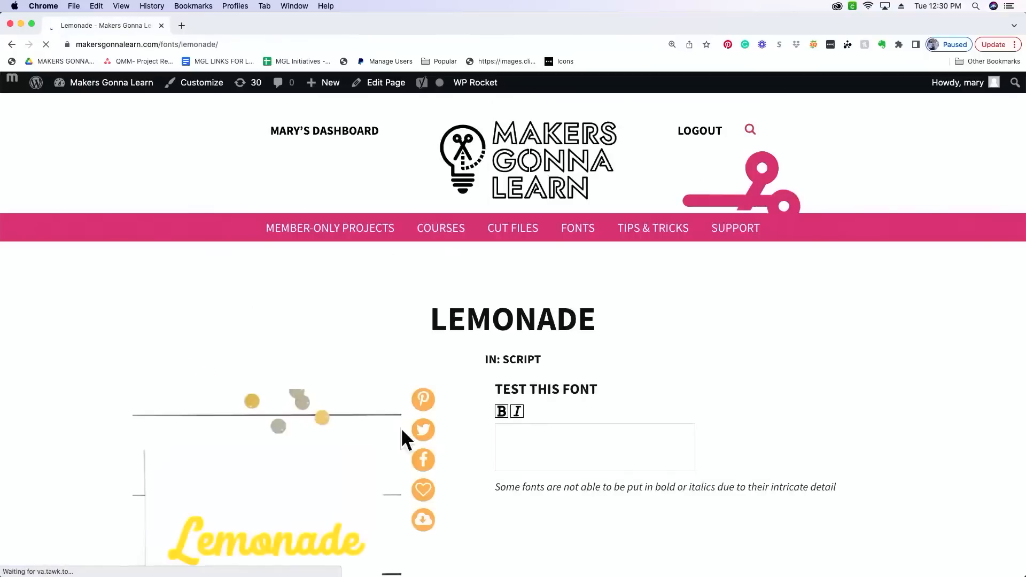
{"action": "scroll", "coordinate": [597, 446], "scroll_direction": "down", "scroll_amount": 2}
{"action": "scroll", "coordinate": [599, 454], "scroll_direction": "down", "scroll_amount": 3}
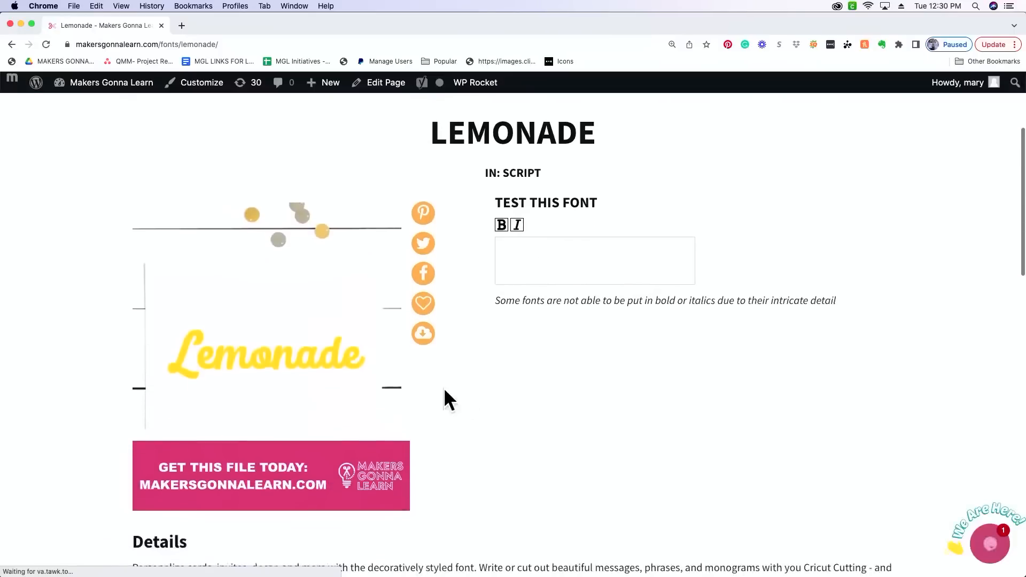
{"action": "left_click", "coordinate": [536, 235]}
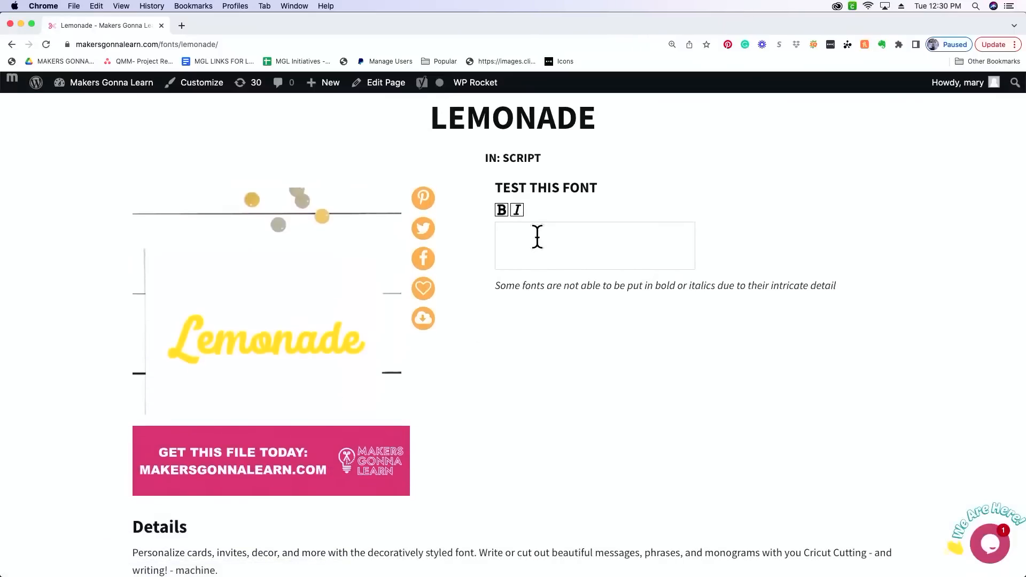
{"action": "type", "text": "ruby"}
{"action": "key", "text": "BackSpace"}
{"action": "key", "text": "BackSpace"}
{"action": "type", "text": "Ruby"}
- Download the Lemonade font archive and install Lemonade.otf from it in Font Book
{"action": "left_click", "coordinate": [423, 322]}
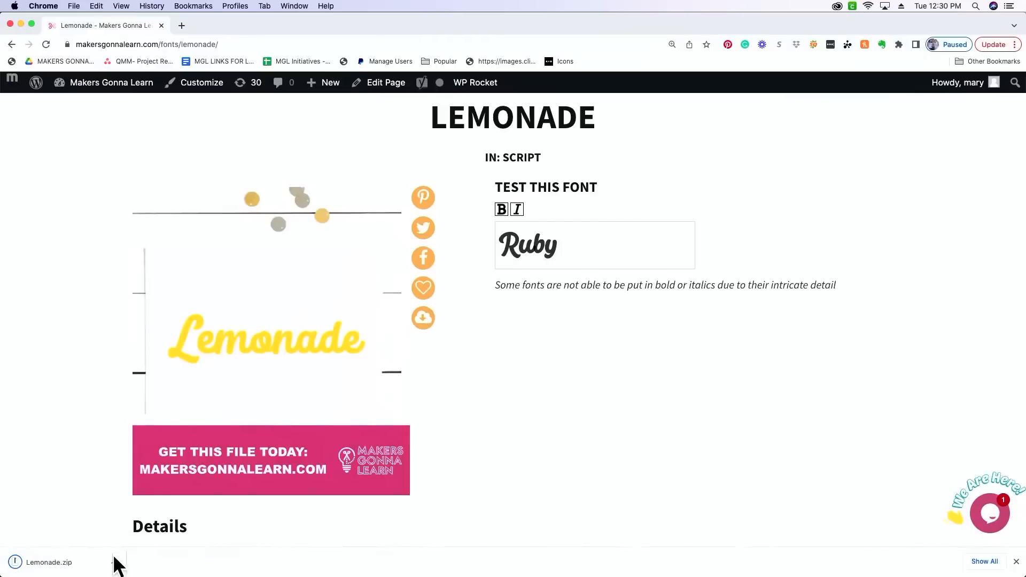
{"action": "left_click", "coordinate": [59, 568]}
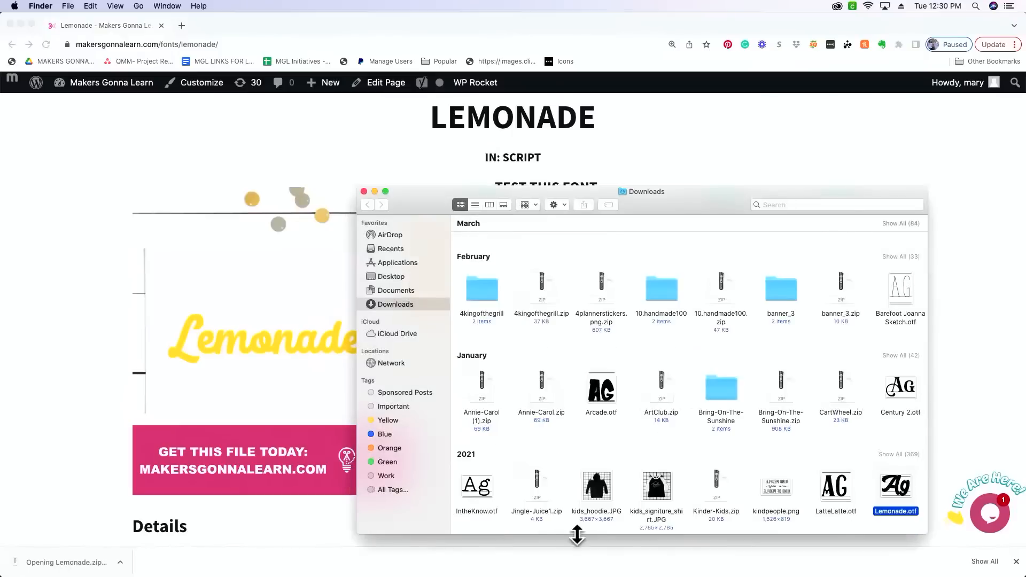
{"action": "double_click", "coordinate": [899, 488]}
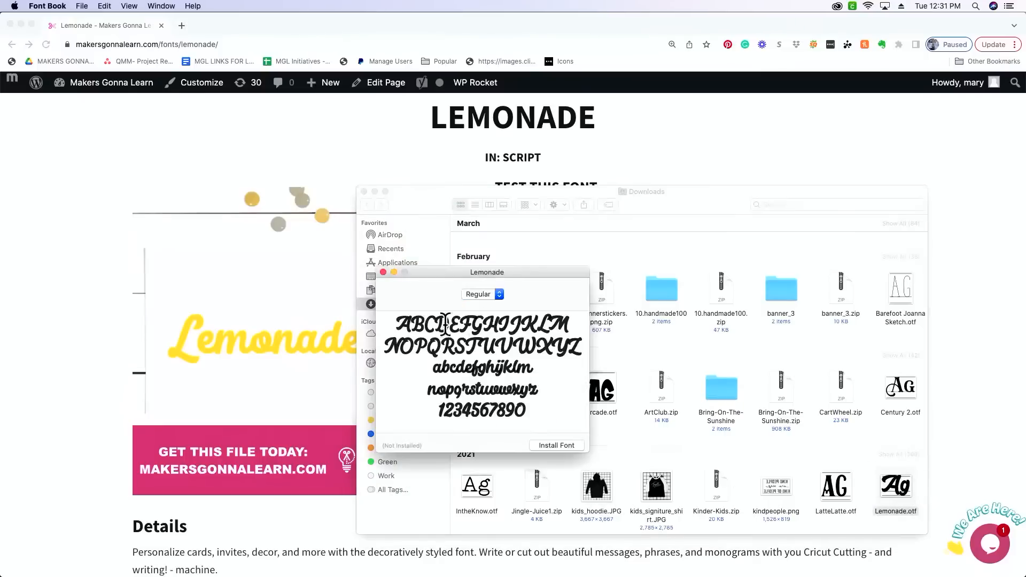
{"action": "left_click", "coordinate": [549, 447]}
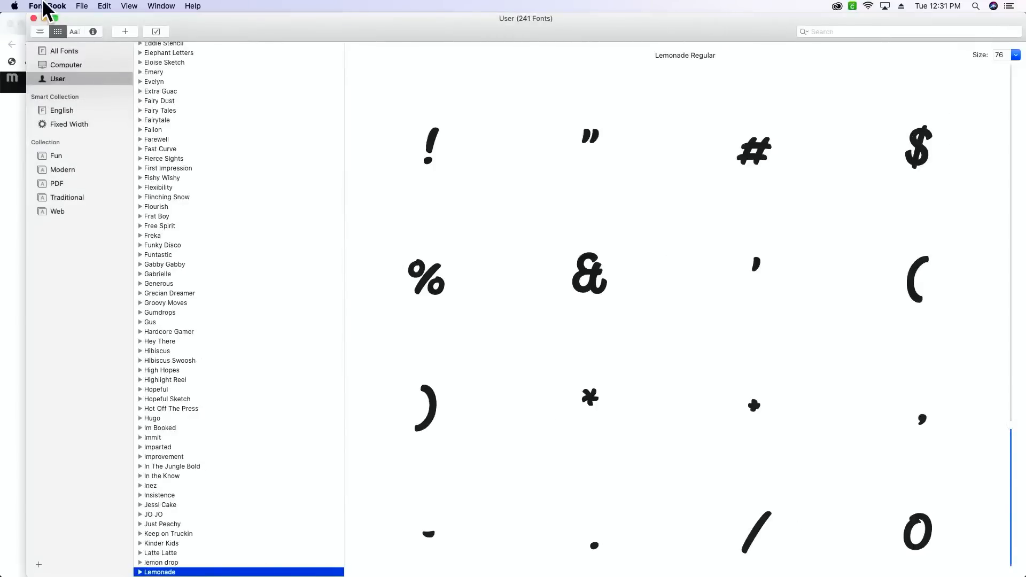
{"action": "left_click", "coordinate": [44, 18]}
- Switch back to Cricut Design Space and save the Custom Onesie project
{"action": "mouse_move", "coordinate": [417, 575]}
{"action": "left_click", "coordinate": [524, 554]}
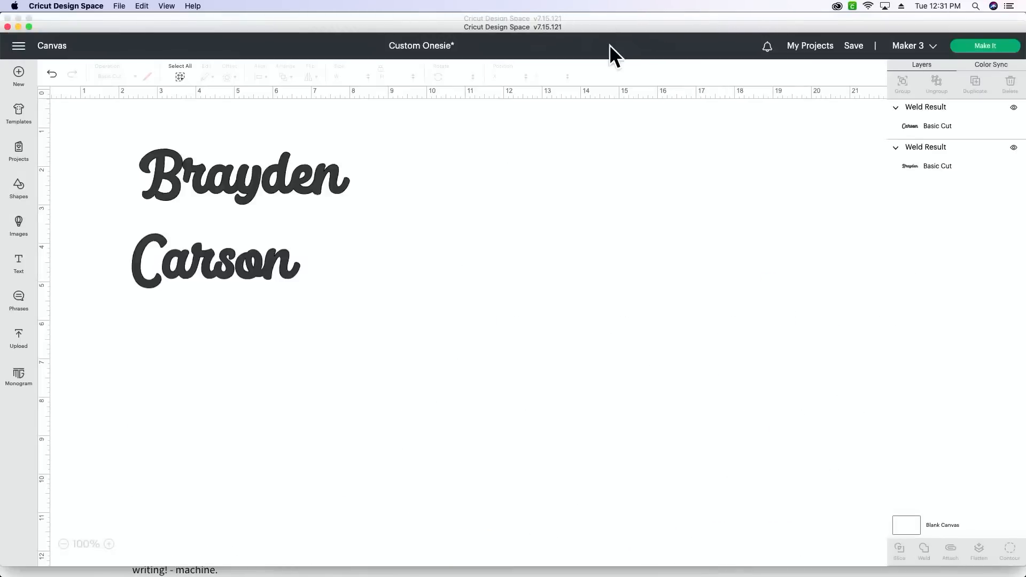
{"action": "left_click_drag", "start_coordinate": [594, 27], "coordinate": [596, 20]}
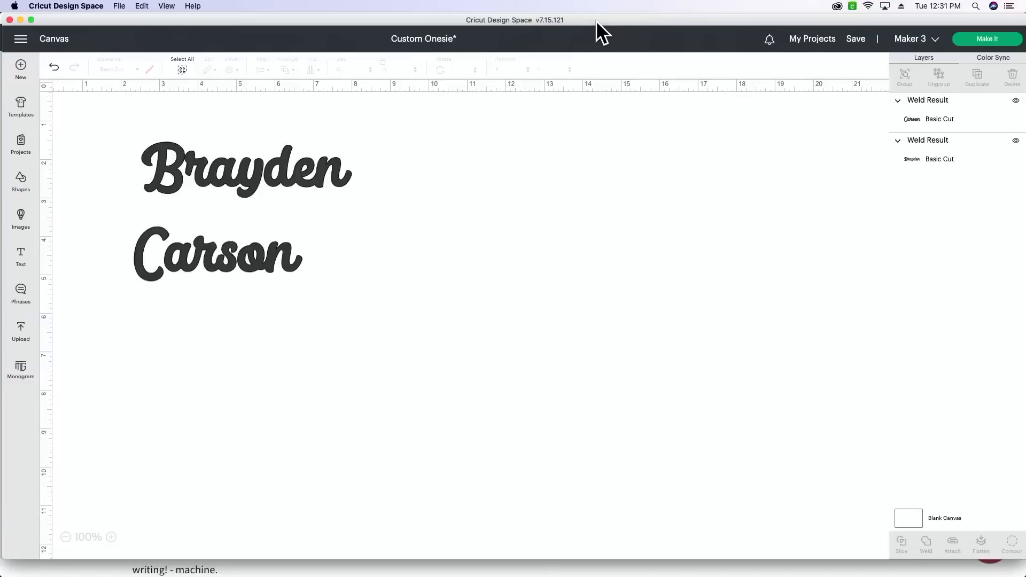
{"action": "left_click", "coordinate": [857, 43]}
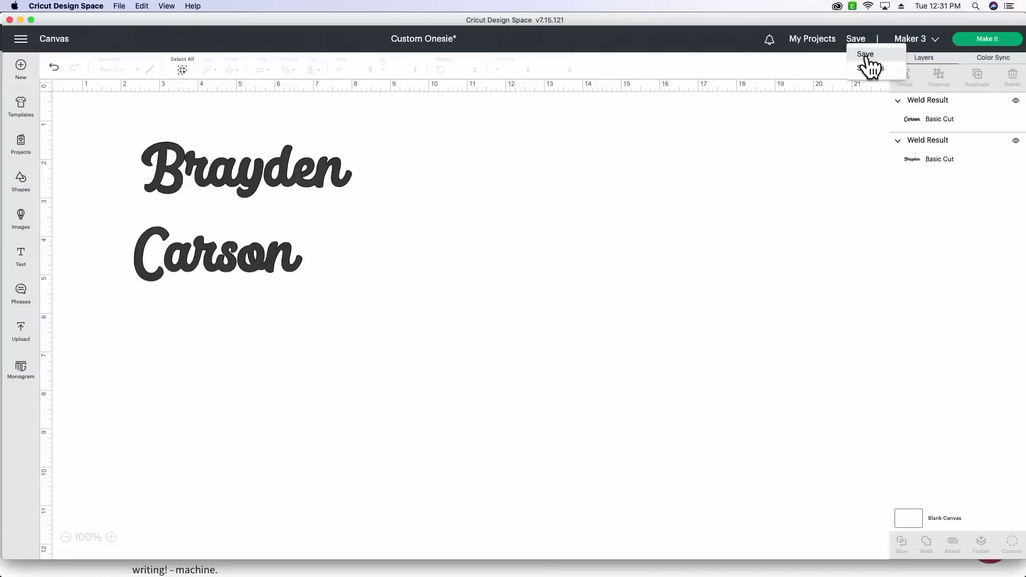
{"action": "left_click", "coordinate": [864, 52]}
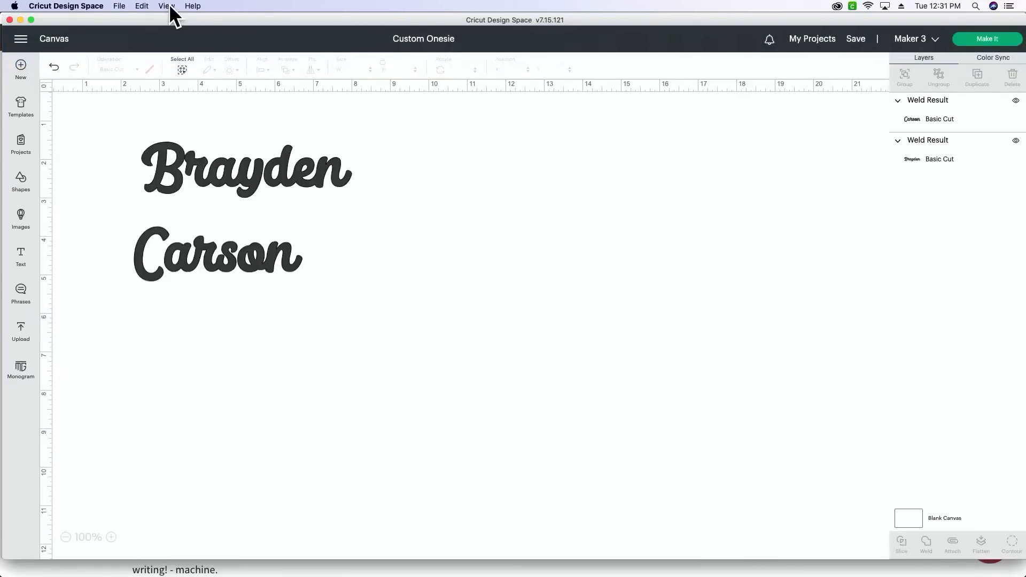
{"action": "left_click", "coordinate": [167, 6]}
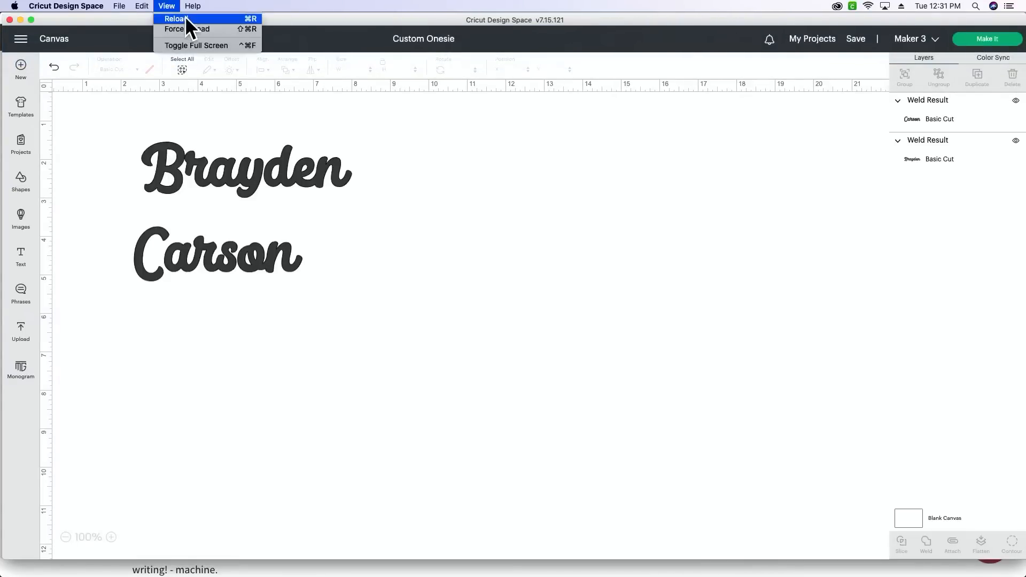
{"action": "left_click", "coordinate": [136, 96]}
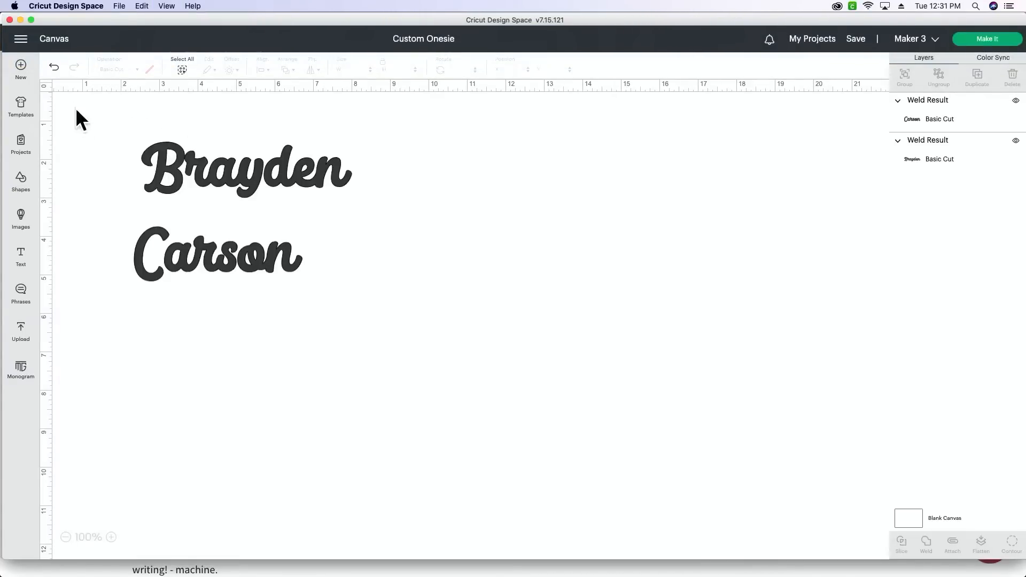
- Try to find the Lemonade font for a new text object by searching the Cricut and system fonts for "lemon"
{"action": "left_click", "coordinate": [21, 262]}
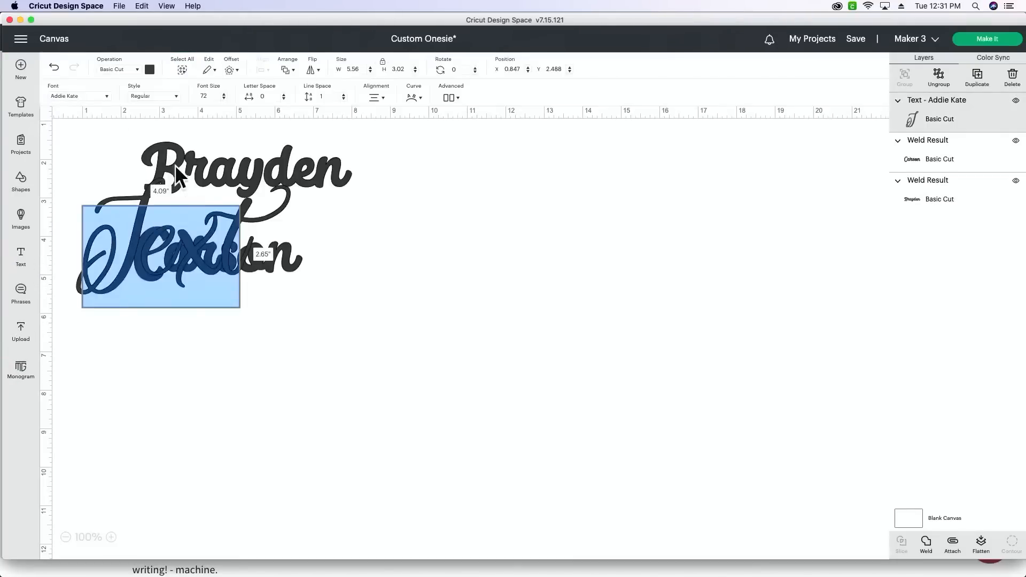
{"action": "left_click", "coordinate": [80, 96]}
{"action": "type", "text": "lemon"}
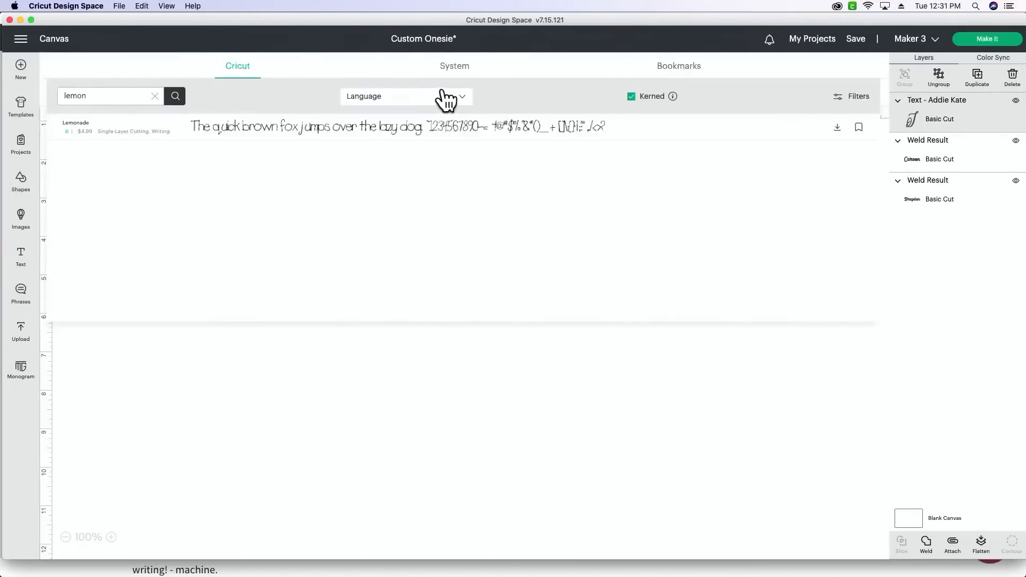
{"action": "left_click", "coordinate": [465, 70]}
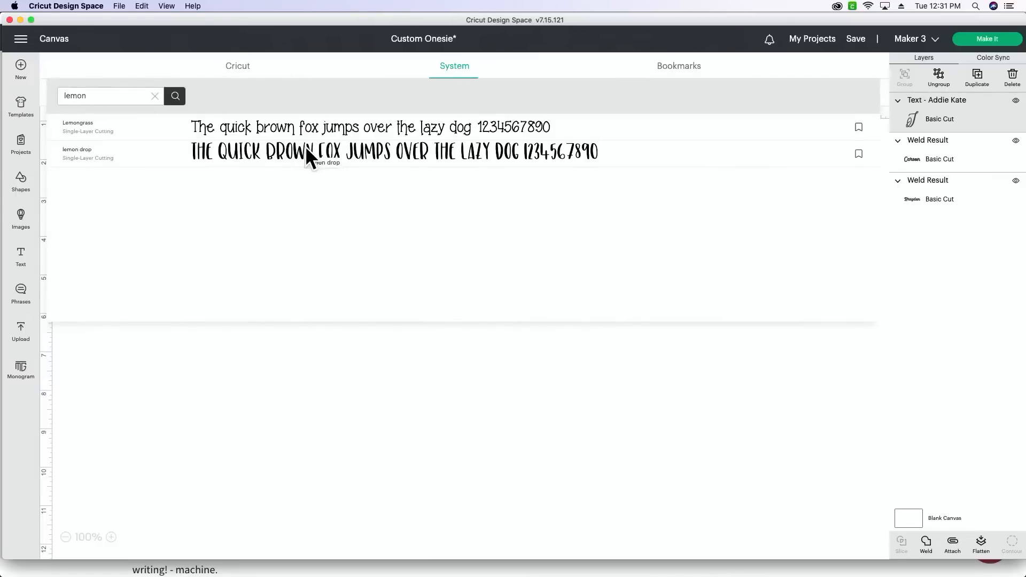
{"action": "left_click", "coordinate": [353, 451]}
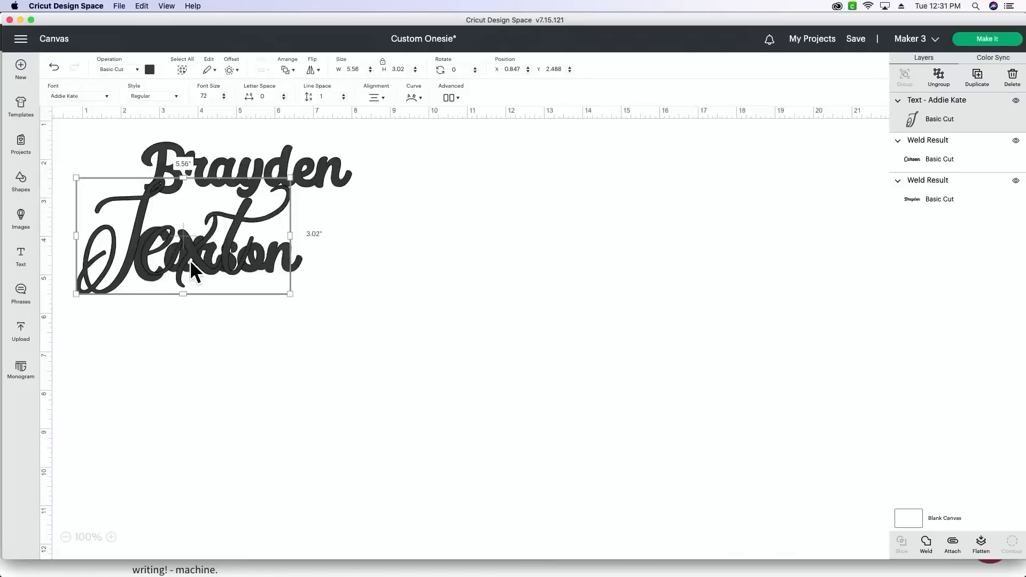
- Reload Cricut Design Space and add a new text object set in the system font Lemonade
{"action": "left_click", "coordinate": [167, 7]}
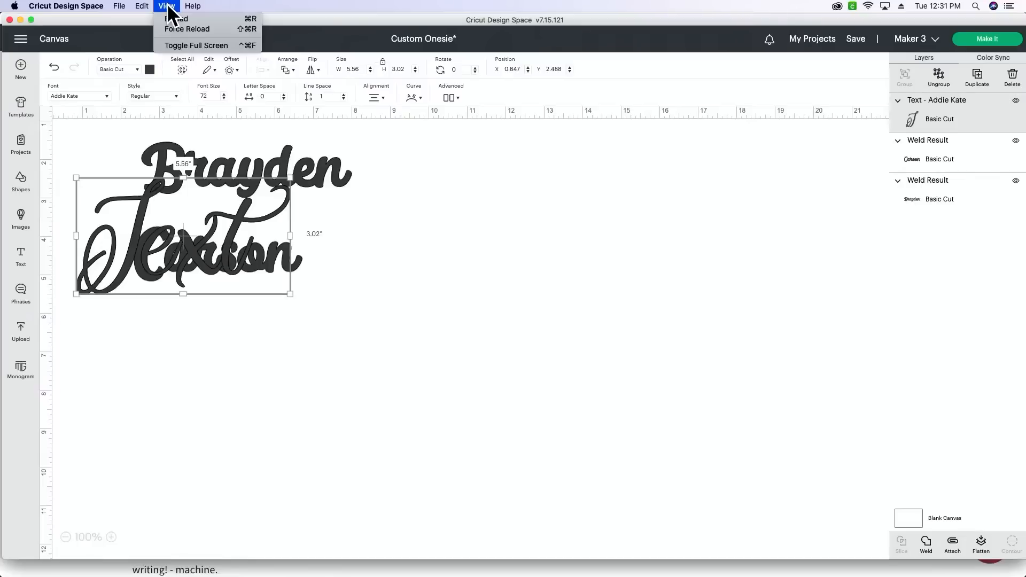
{"action": "left_click", "coordinate": [203, 21]}
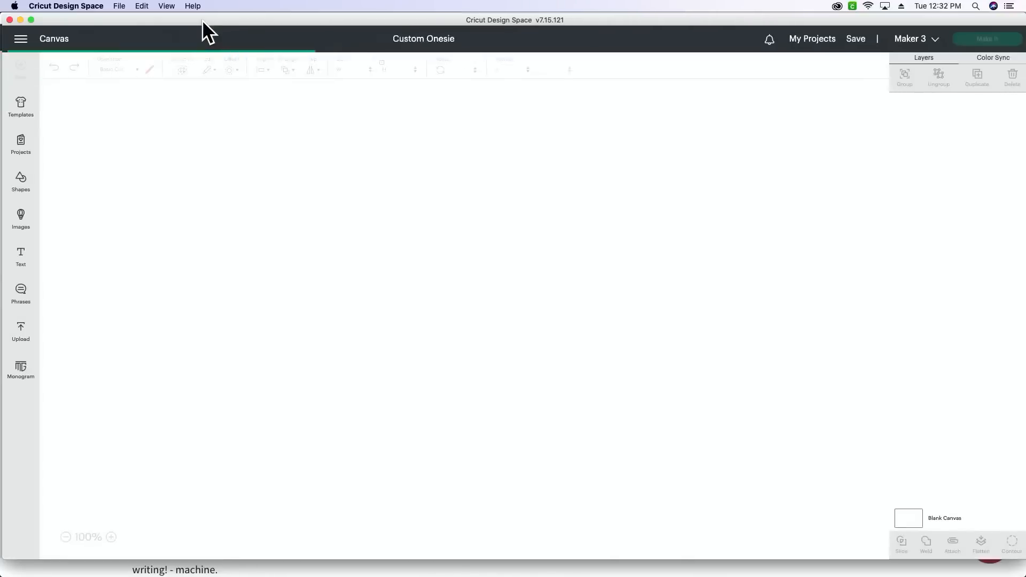
{"action": "left_click", "coordinate": [19, 261]}
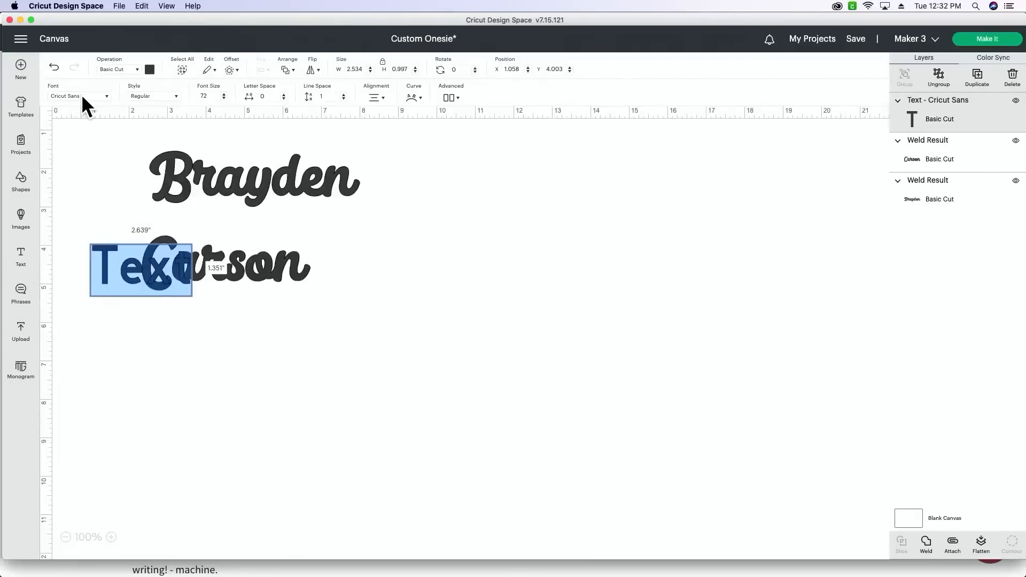
{"action": "left_click", "coordinate": [82, 96]}
{"action": "left_click", "coordinate": [455, 71]}
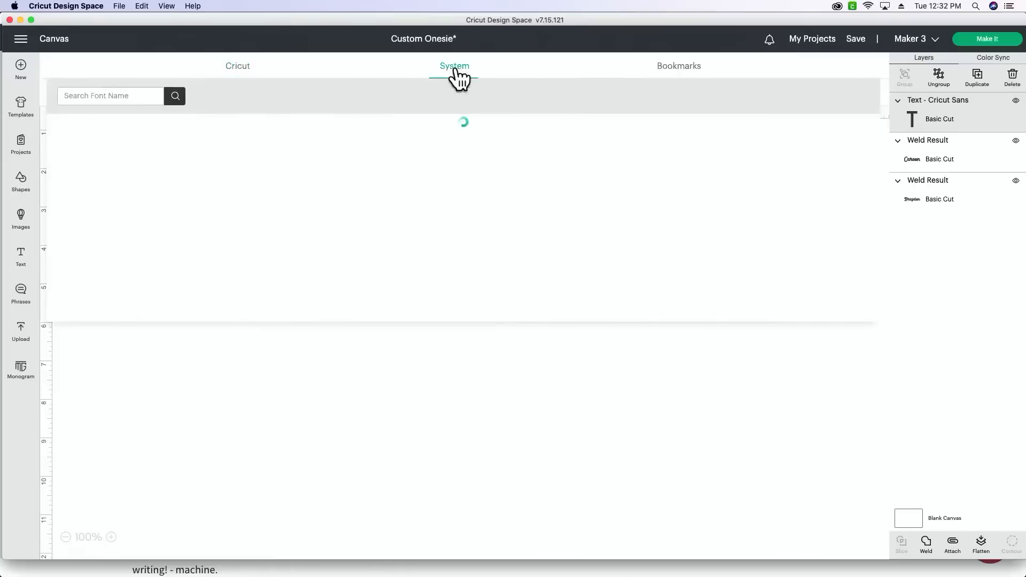
{"action": "left_click", "coordinate": [158, 96]}
{"action": "type", "text": "lemon"}
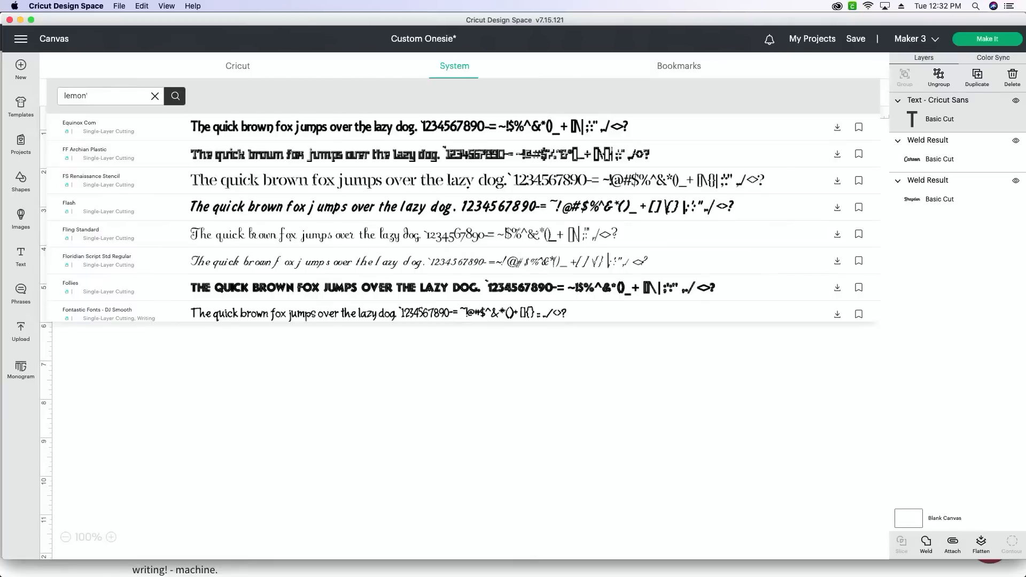
{"action": "key", "text": "Return"}
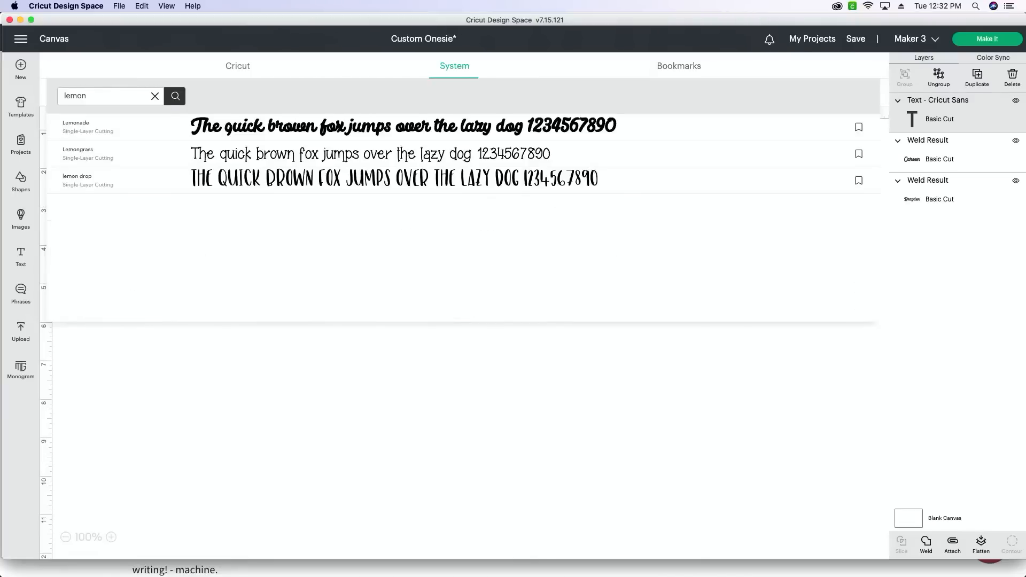
{"action": "left_click", "coordinate": [411, 122]}
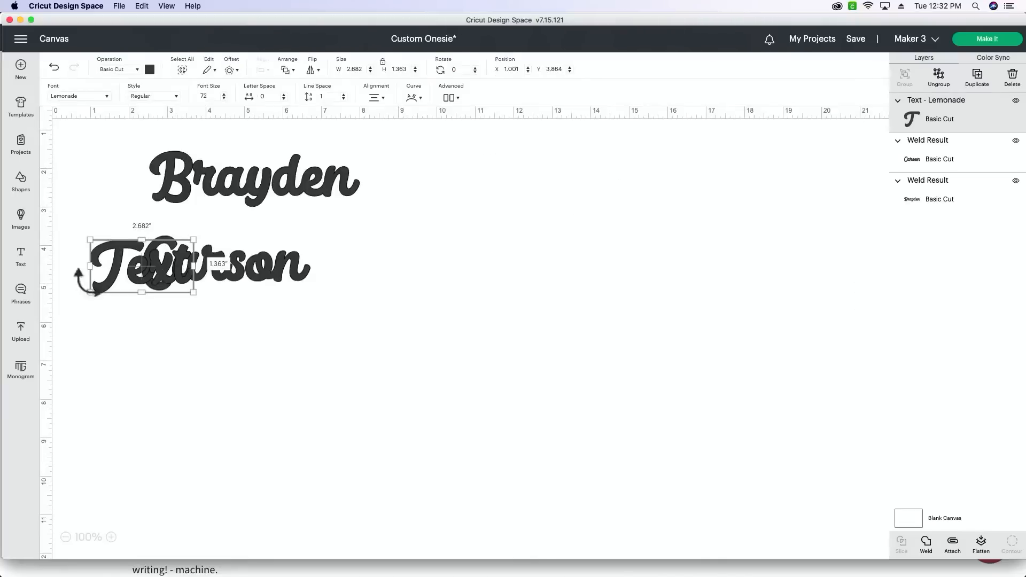
- Move the new text clear of the two welded names and replace its placeholder wording with another first name
{"action": "left_click_drag", "start_coordinate": [141, 269], "coordinate": [438, 310]}
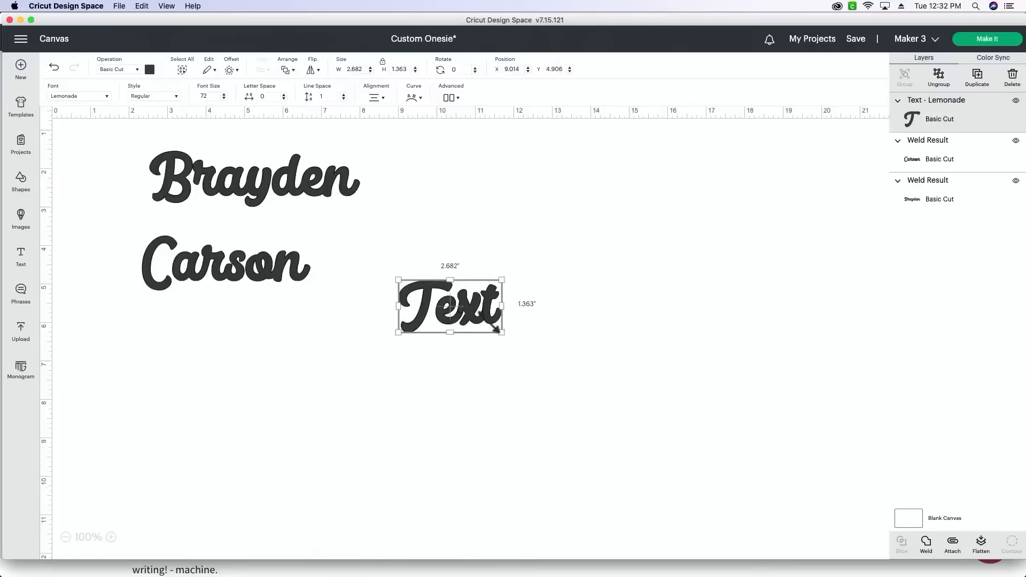
{"action": "double_click", "coordinate": [470, 303]}
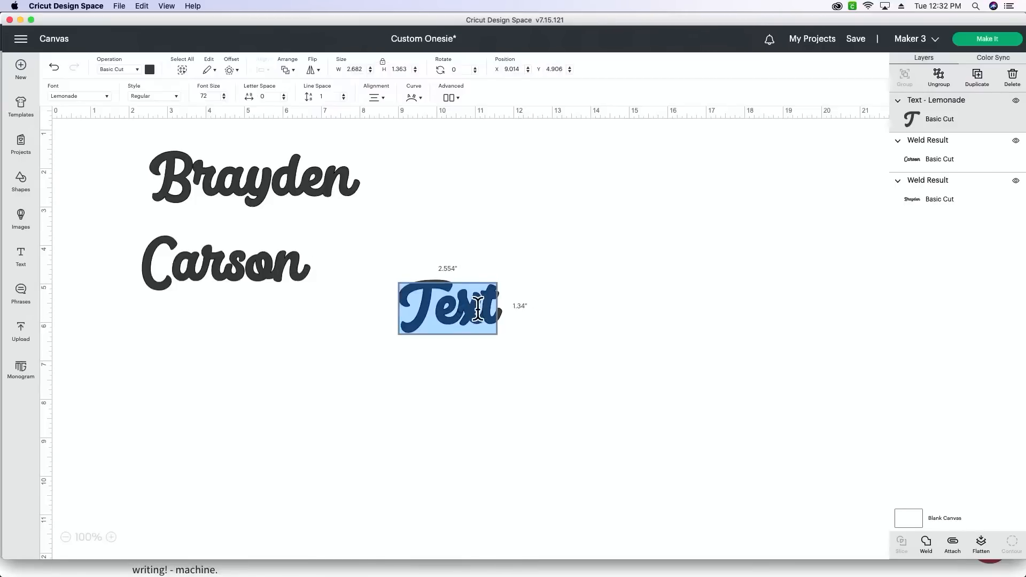
{"action": "type", "text": "R"}
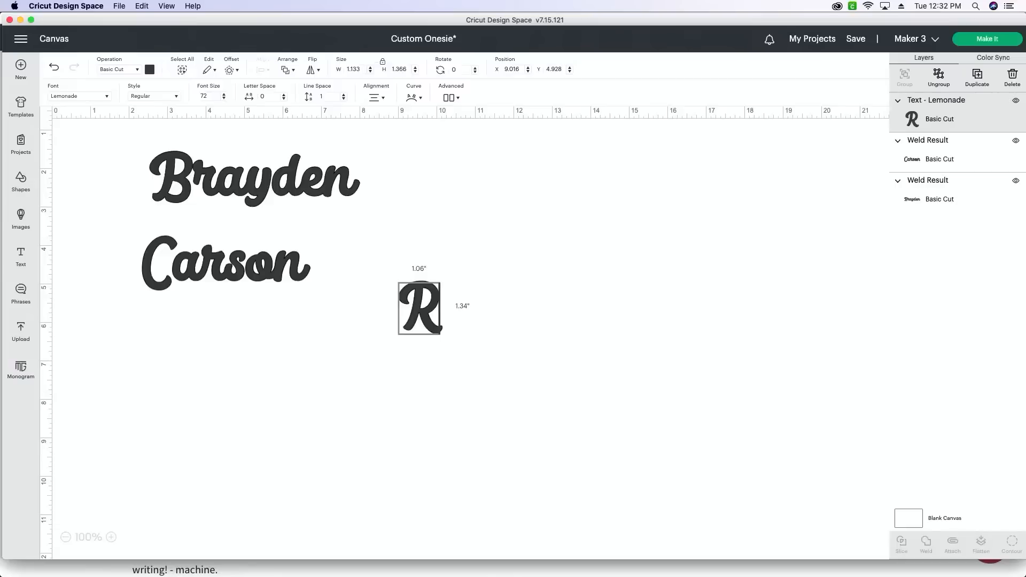
{"action": "type", "text": "uby"}
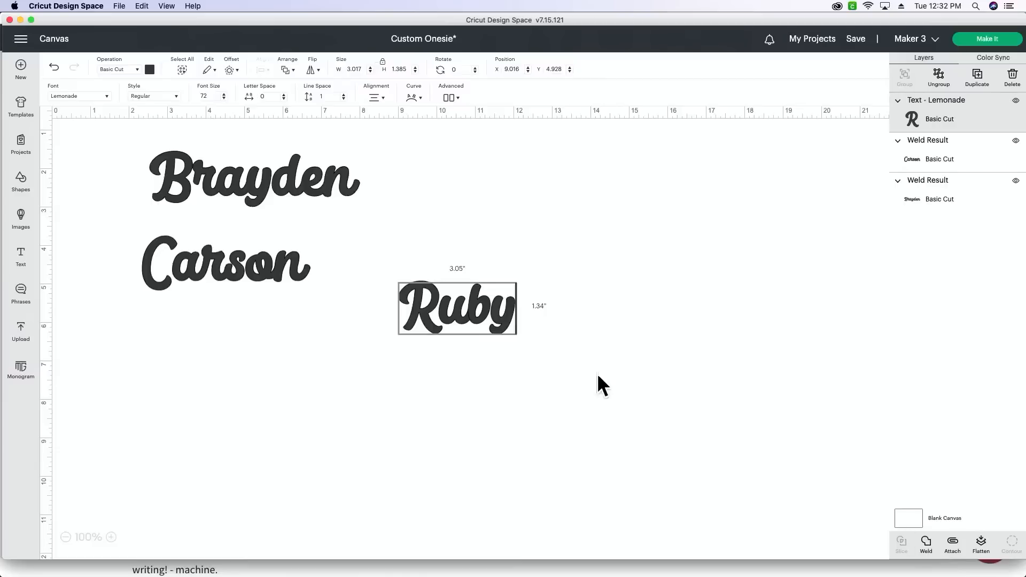
- Enlarge the new name to about 4.05 in wide and weld its letters into one shape
{"action": "left_click", "coordinate": [469, 336]}
{"action": "left_click", "coordinate": [489, 329]}
{"action": "left_click_drag", "start_coordinate": [514, 334], "coordinate": [554, 353]}
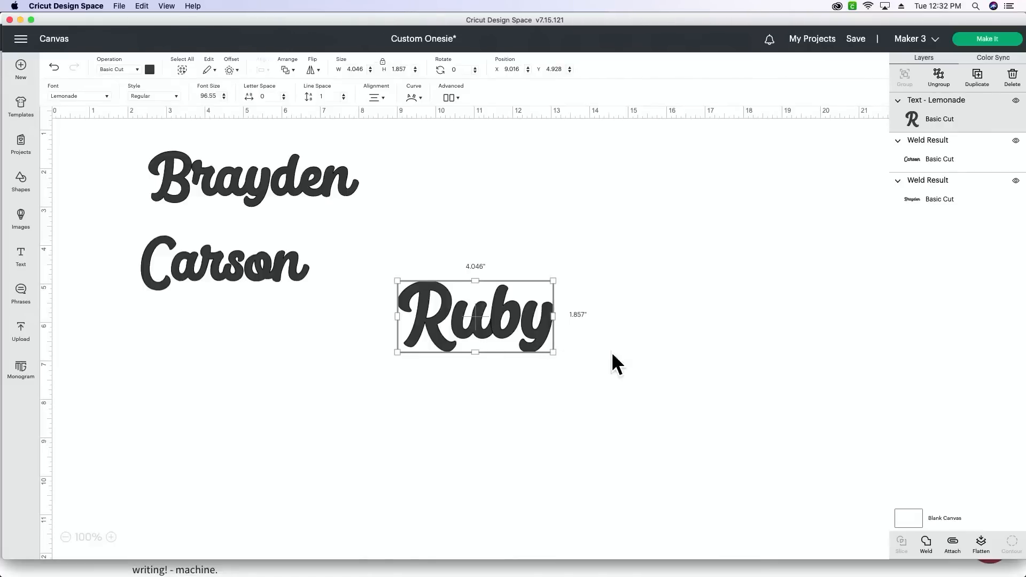
{"action": "left_click", "coordinate": [932, 556]}
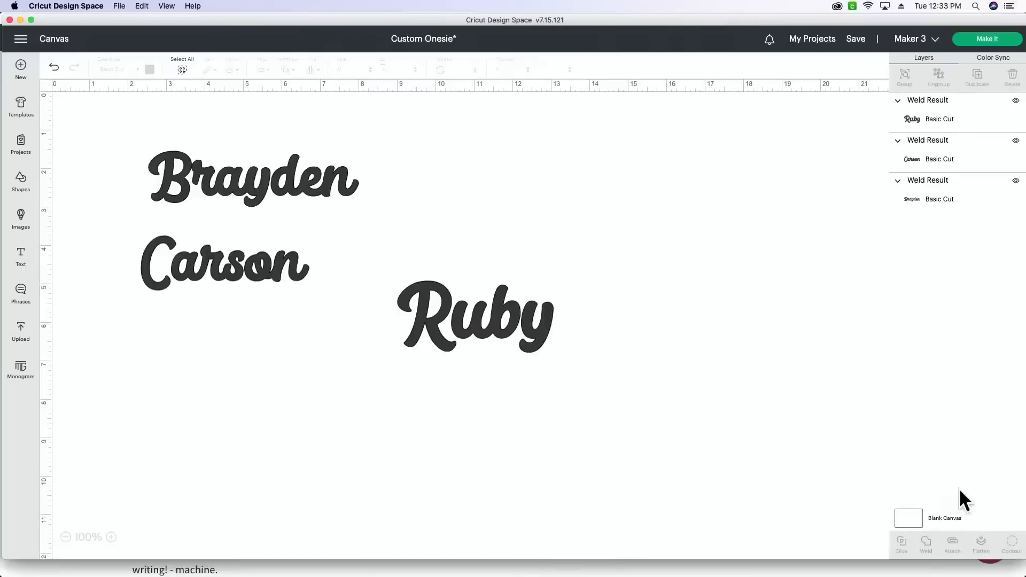
- Open the project's mat preview and hide the two older names so only the newest name is cut
{"action": "left_click", "coordinate": [997, 40]}
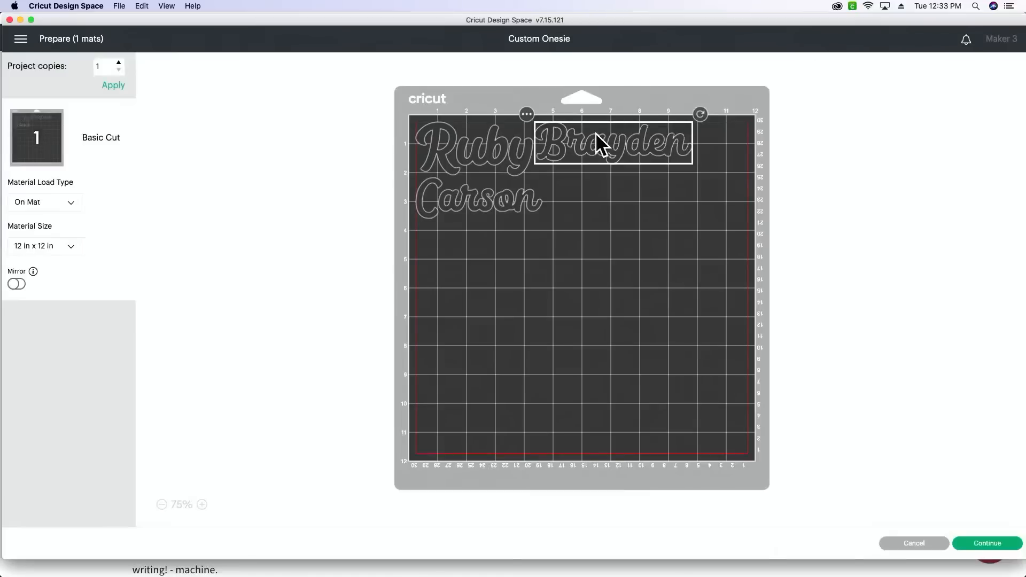
{"action": "left_click", "coordinate": [527, 114]}
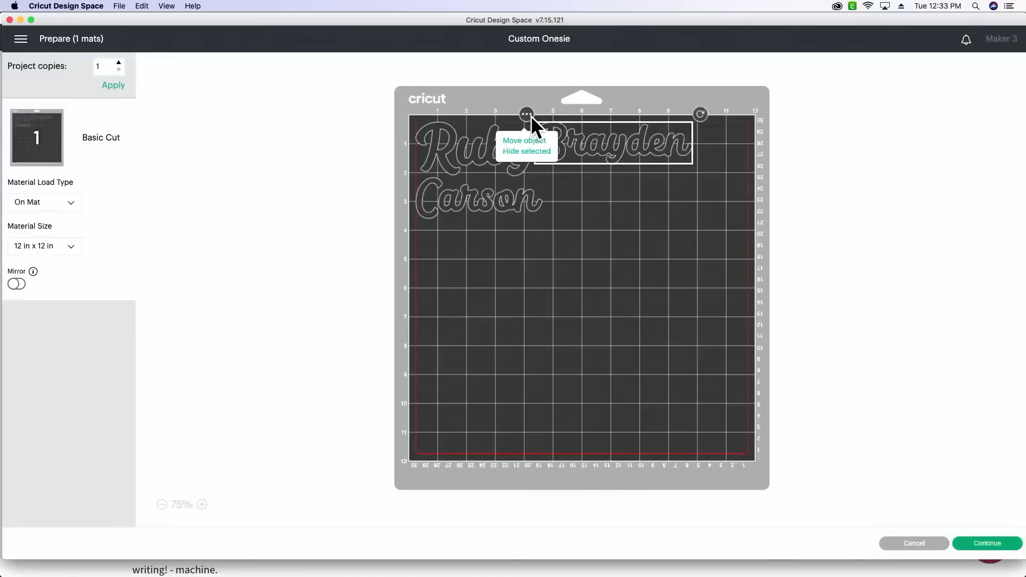
{"action": "left_click", "coordinate": [545, 153]}
{"action": "left_click", "coordinate": [454, 211]}
{"action": "left_click", "coordinate": [408, 170]}
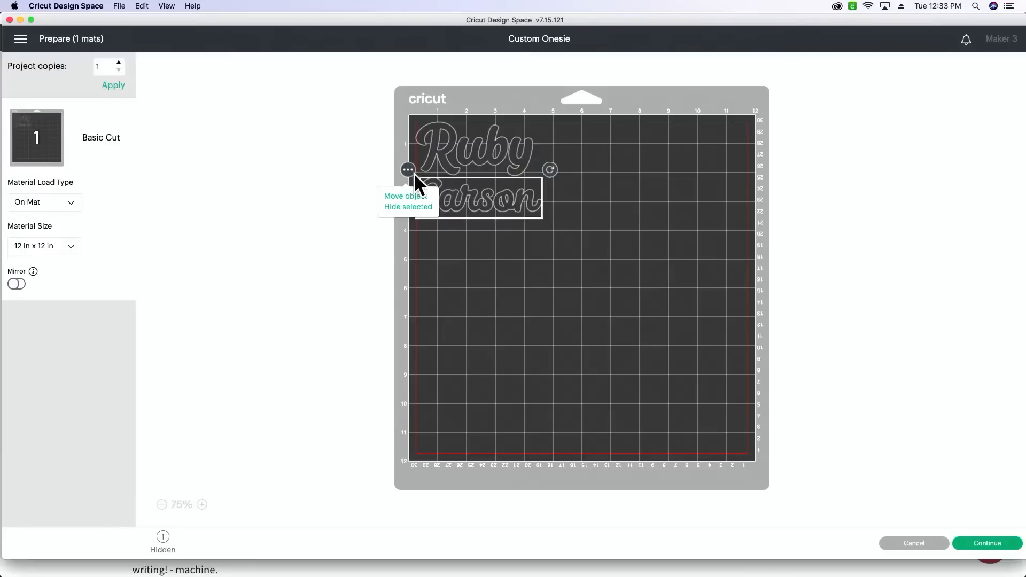
{"action": "left_click", "coordinate": [428, 207]}
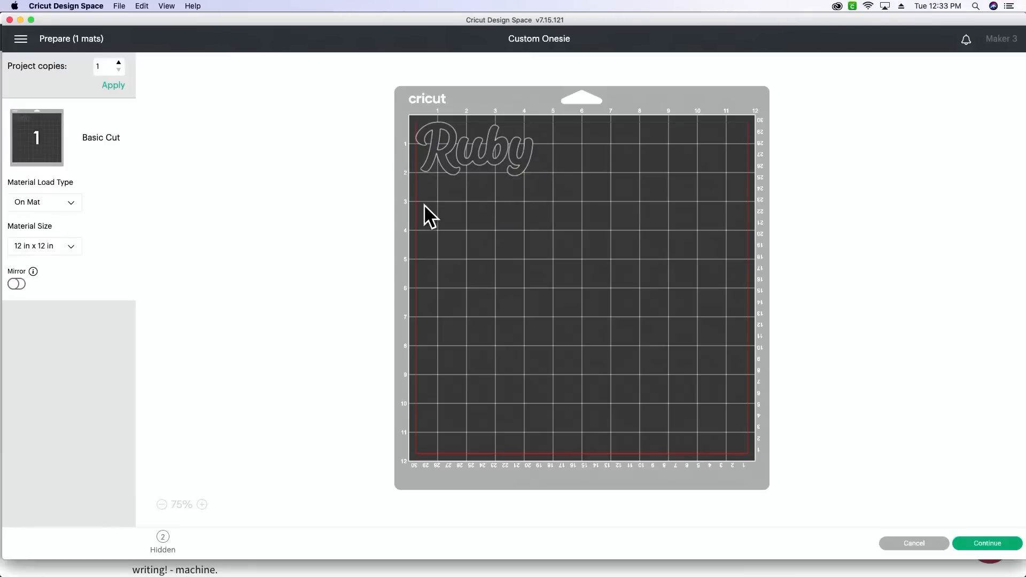
{"action": "left_click", "coordinate": [483, 161]}
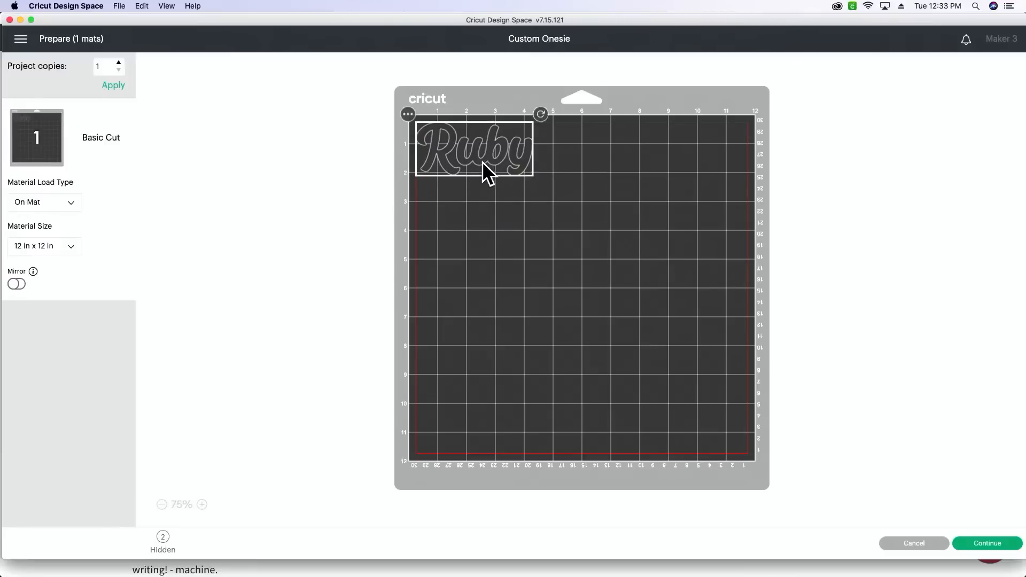
- Continue to the cutting setup and connect the Maker 3 over USB
{"action": "left_click", "coordinate": [985, 545]}
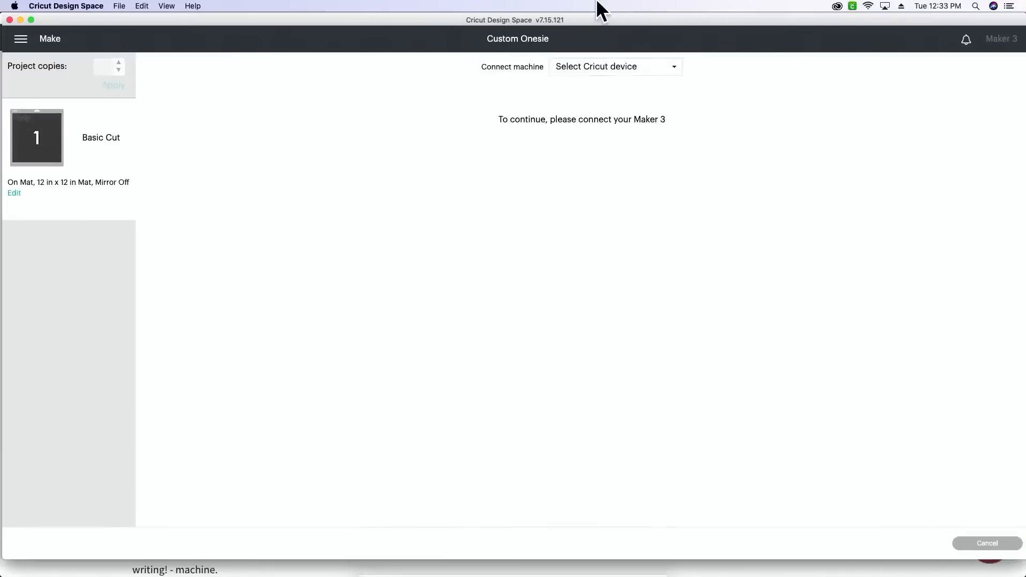
{"action": "left_click", "coordinate": [616, 66]}
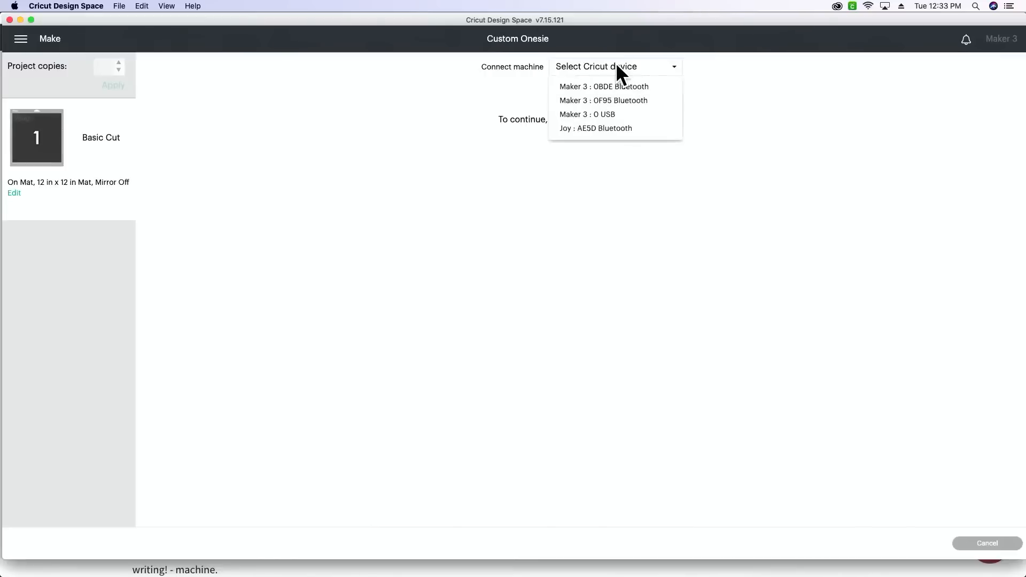
{"action": "left_click", "coordinate": [621, 114]}
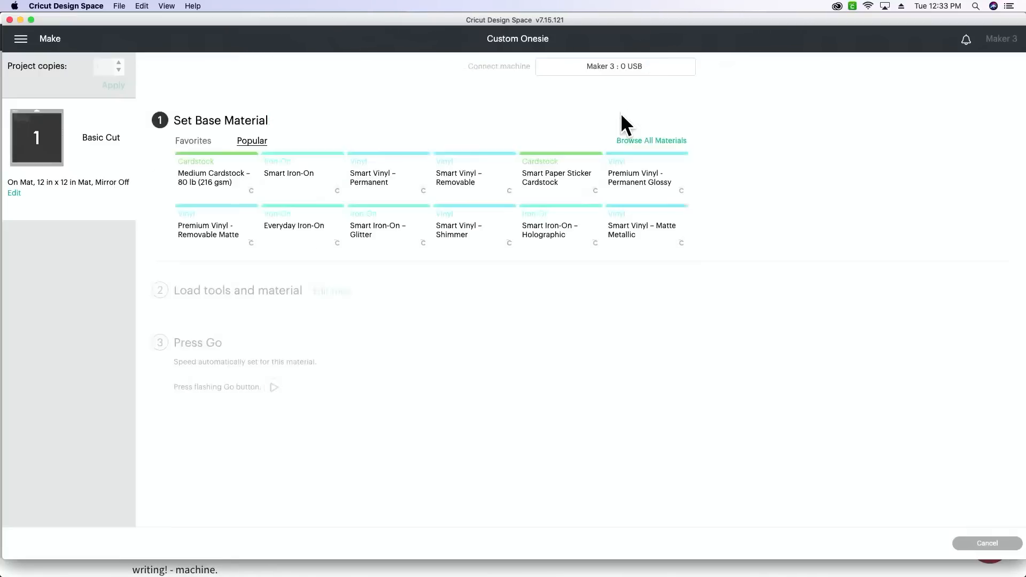
- Search all materials for "felt" and set the base material to Felt, Craft Bonded
{"action": "left_click", "coordinate": [666, 153]}
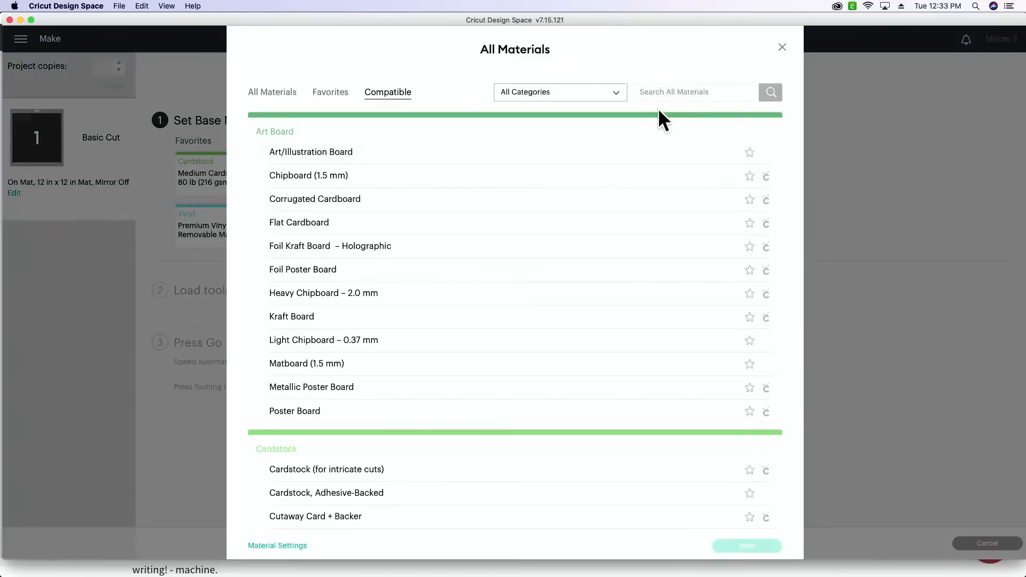
{"action": "left_click", "coordinate": [690, 96]}
{"action": "type", "text": "felt"}
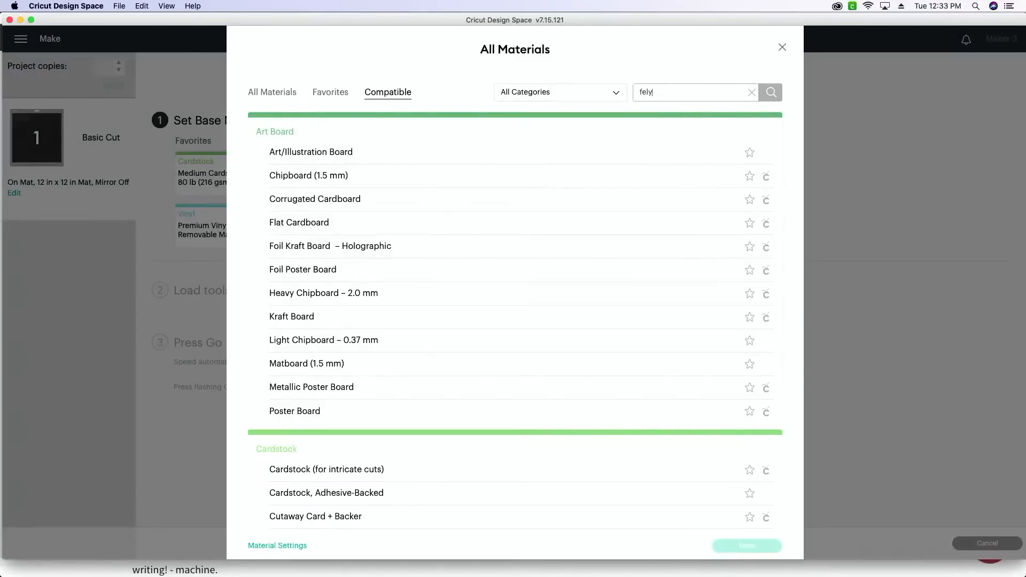
{"action": "key", "text": "Return"}
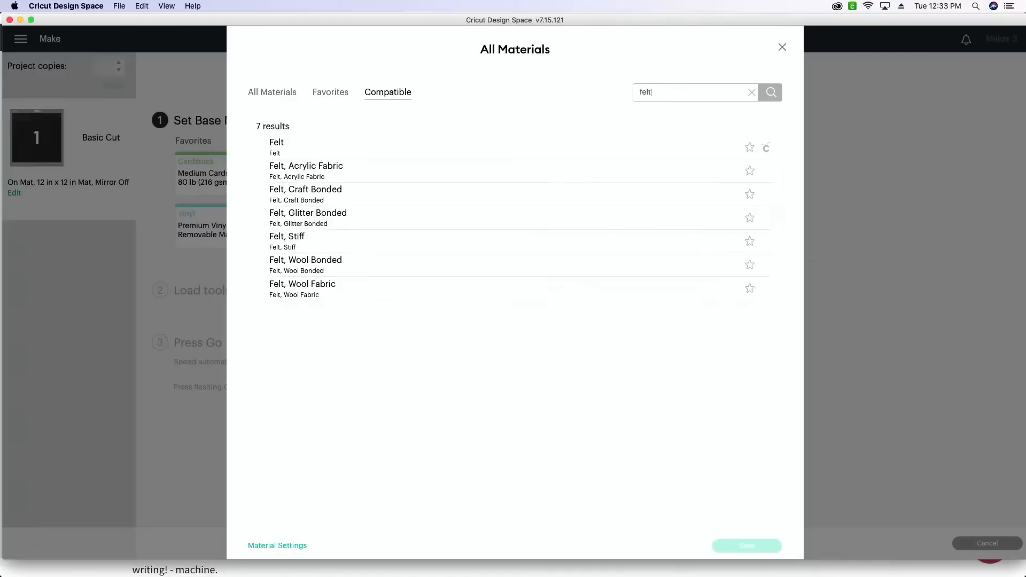
{"action": "left_click", "coordinate": [362, 191]}
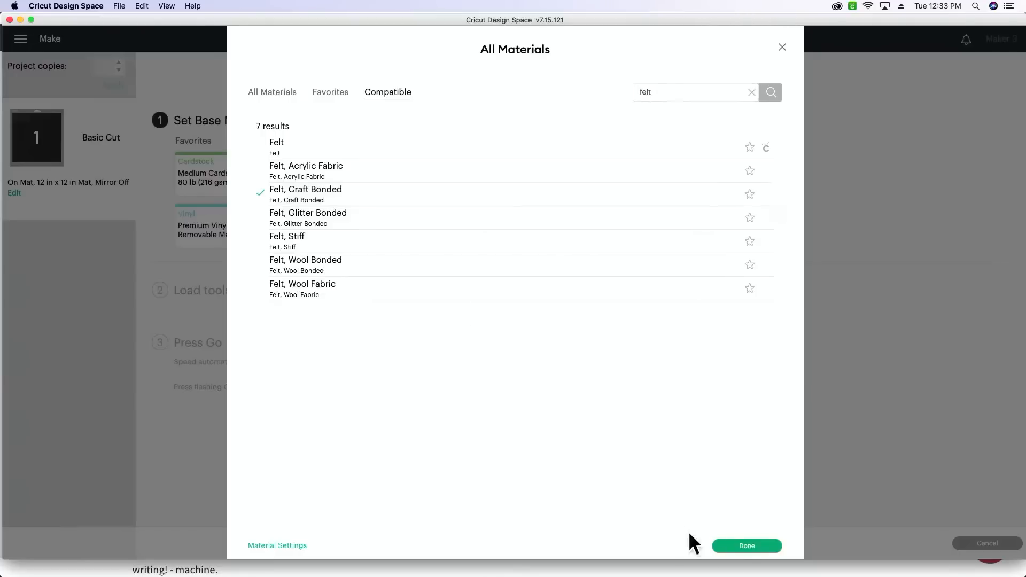
{"action": "left_click", "coordinate": [745, 547]}
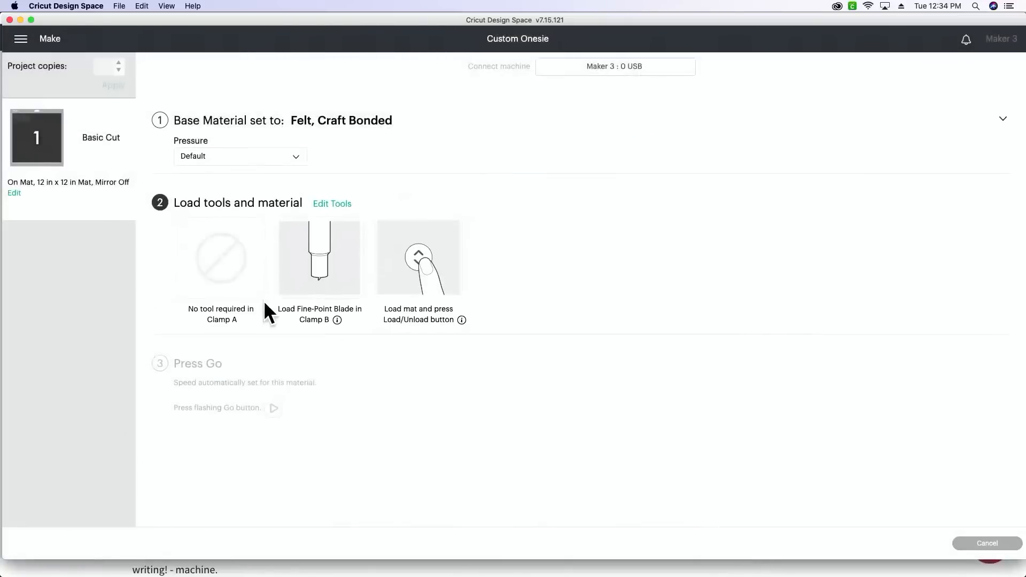
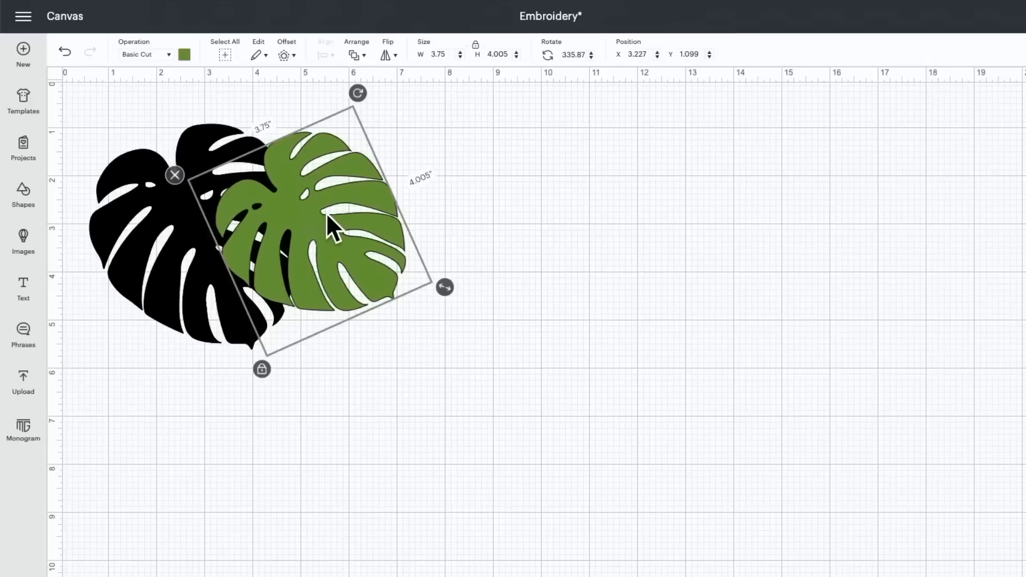
- Reposition the green monstera leaf over the black one at about X 2.1, Y 0.39, and rotate the black leaf slightly clockwise
{"action": "left_click_drag", "start_coordinate": [327, 213], "coordinate": [281, 174]}
{"action": "left_click", "coordinate": [161, 294]}
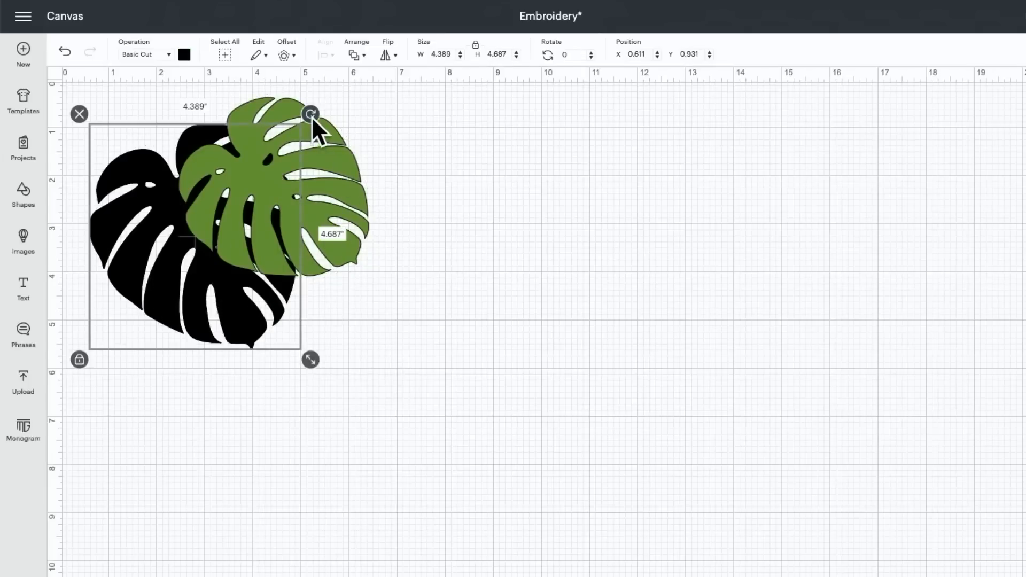
{"action": "left_click_drag", "start_coordinate": [313, 118], "coordinate": [319, 127]}
{"action": "left_click", "coordinate": [329, 211]}
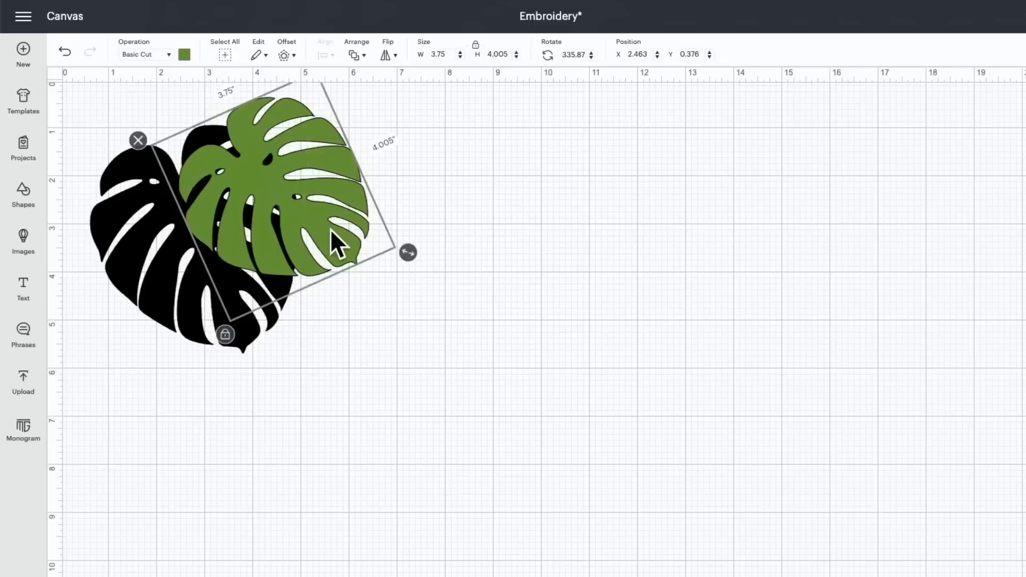
{"action": "mouse_move", "coordinate": [330, 229]}
{"action": "left_mouse_down"}
{"action": "mouse_move", "coordinate": [327, 239]}
{"action": "mouse_move", "coordinate": [313, 231]}
{"action": "left_mouse_up"}
{"action": "left_click", "coordinate": [455, 250]}
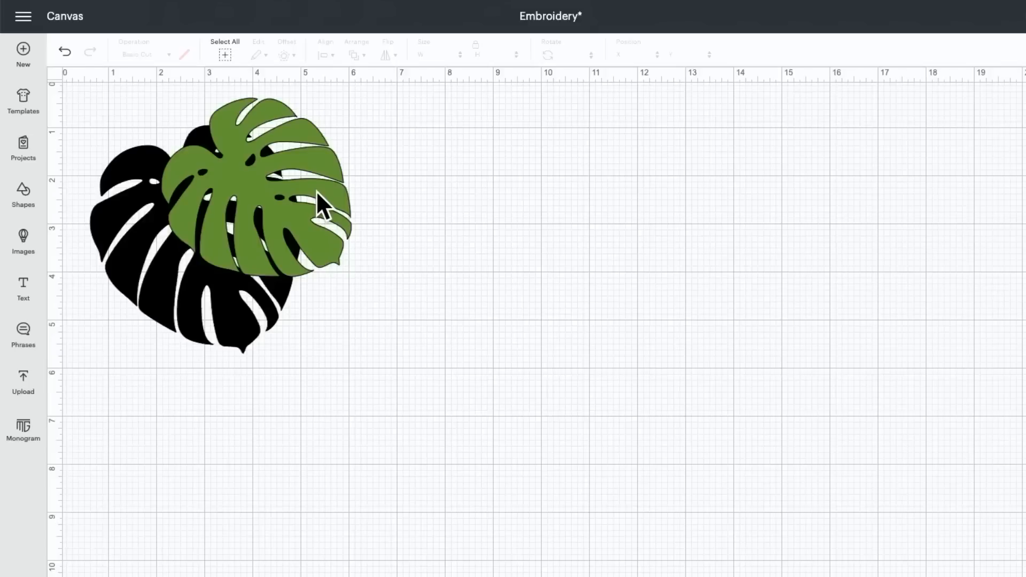
{"action": "left_click", "coordinate": [256, 181]}
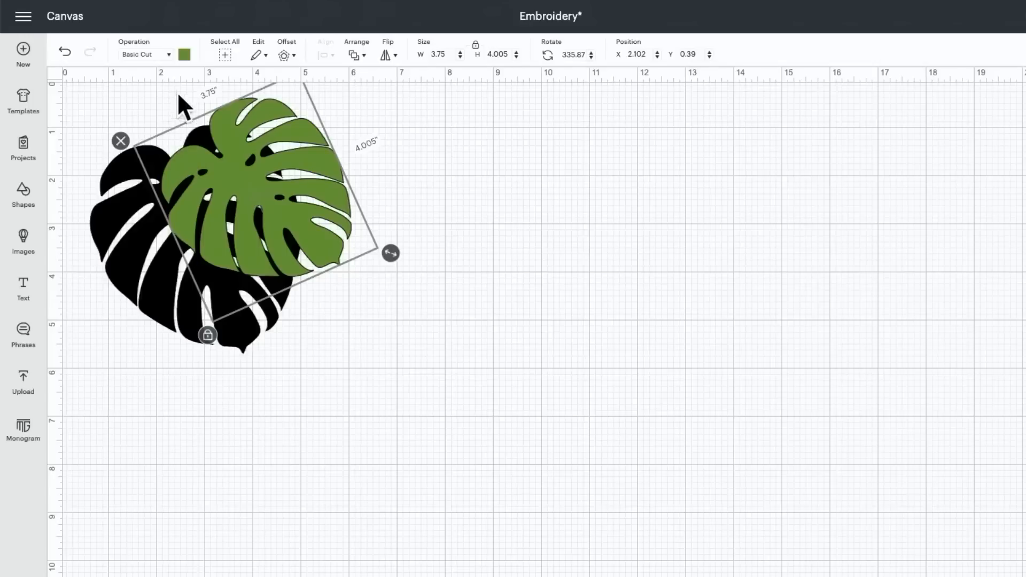
- Try the Pen operation on the green and the black monstera leaf, and undo both changes
{"action": "left_click", "coordinate": [159, 54]}
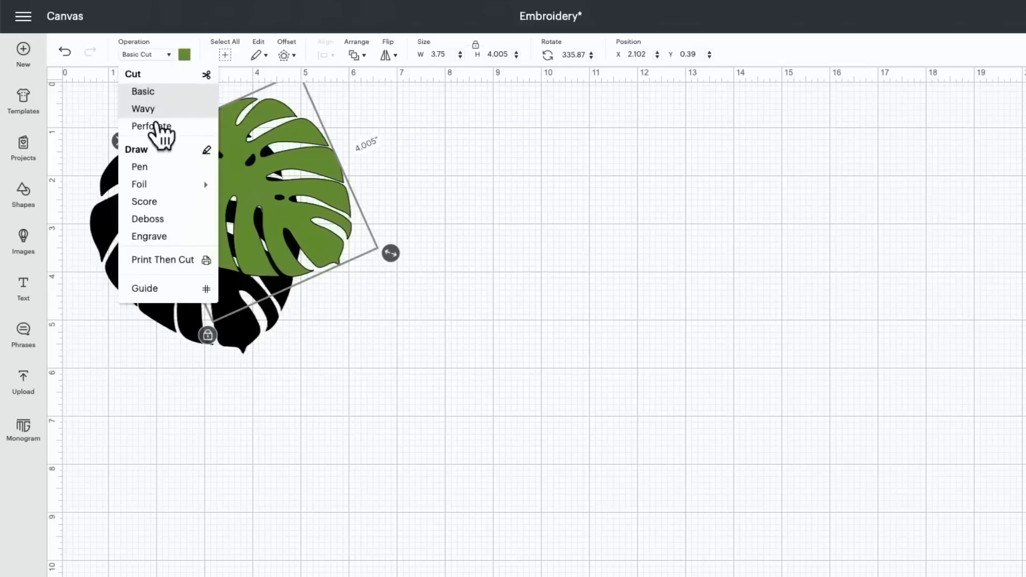
{"action": "left_click", "coordinate": [158, 167]}
{"action": "left_click", "coordinate": [124, 262]}
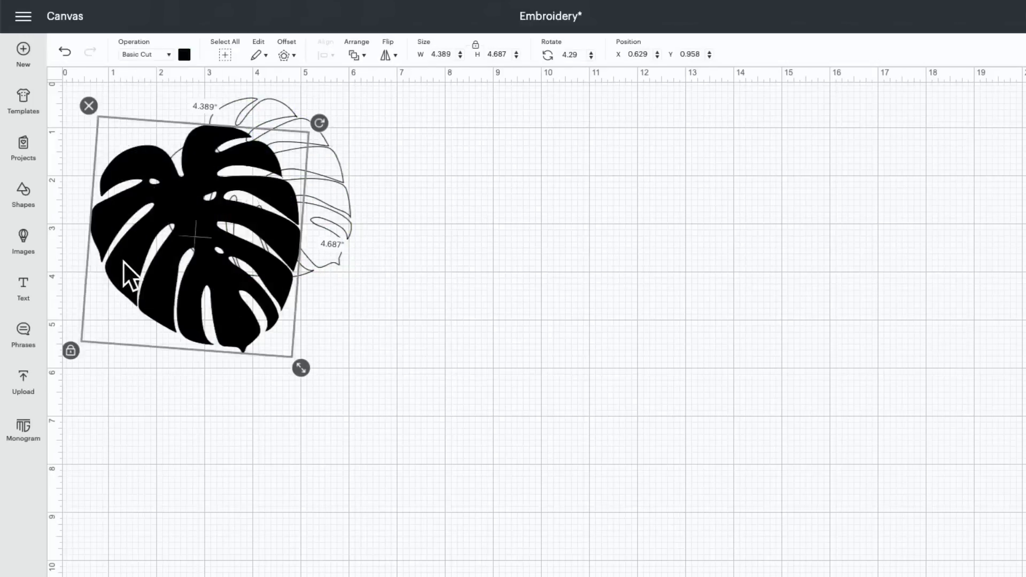
{"action": "left_click", "coordinate": [140, 55]}
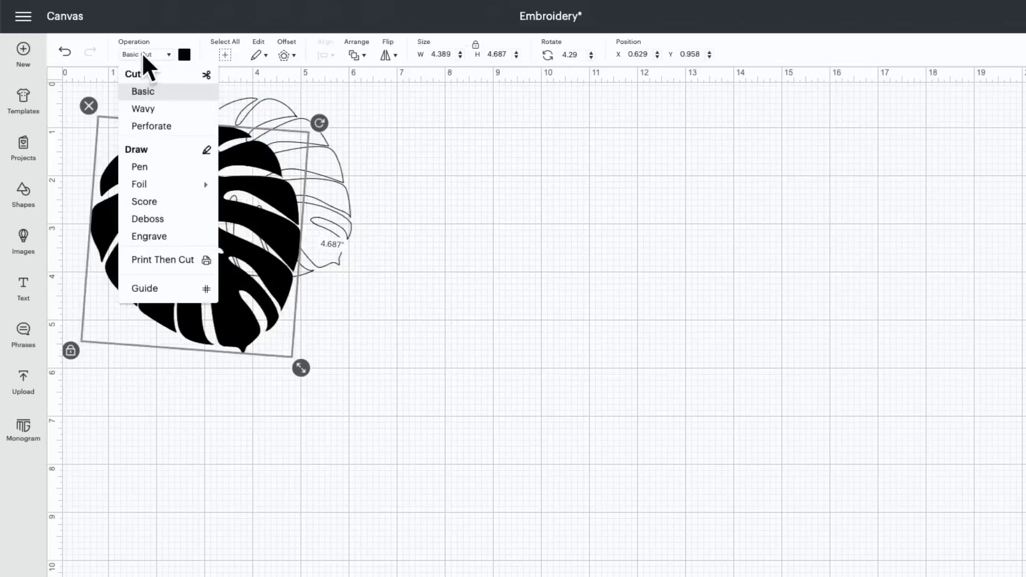
{"action": "left_click", "coordinate": [153, 168]}
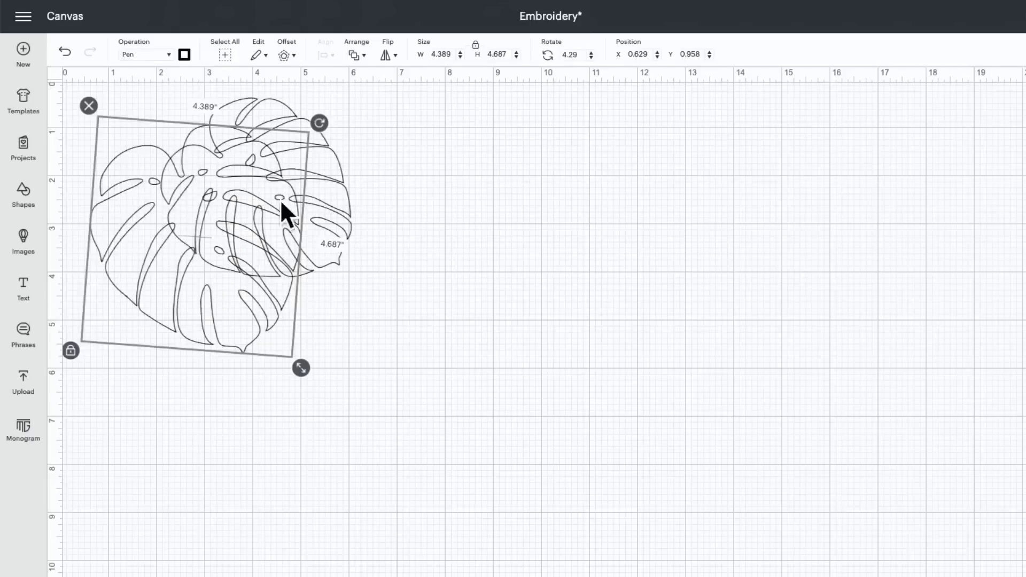
{"action": "scroll", "coordinate": [320, 186], "scroll_direction": "up", "scroll_amount": 1}
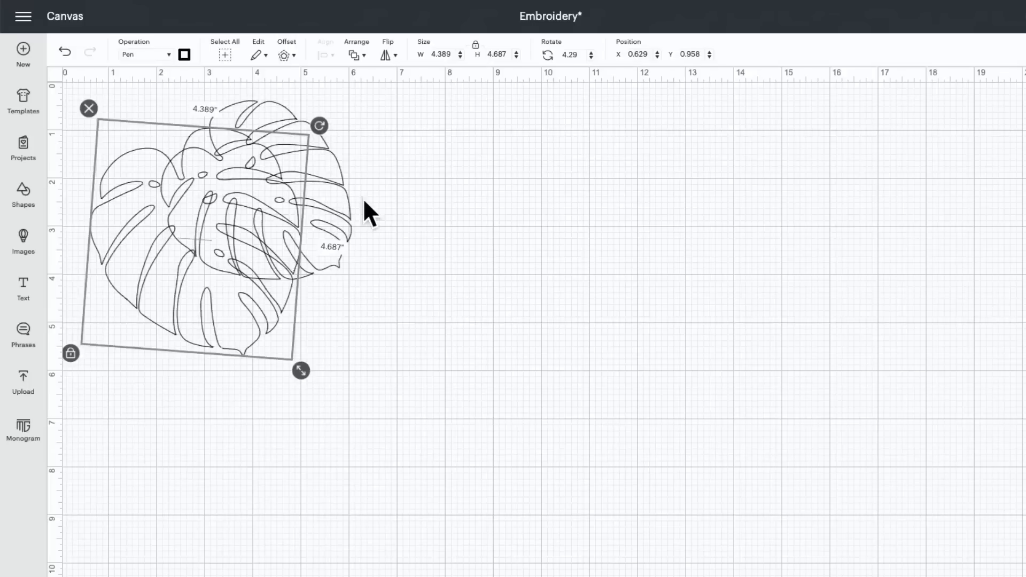
{"action": "left_click", "coordinate": [65, 52]}
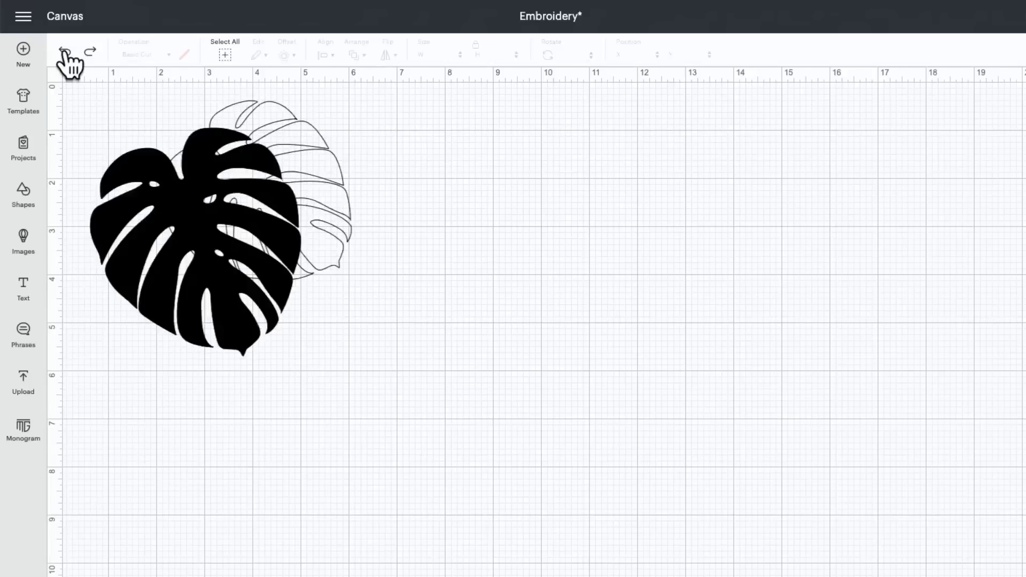
{"action": "left_click", "coordinate": [65, 52]}
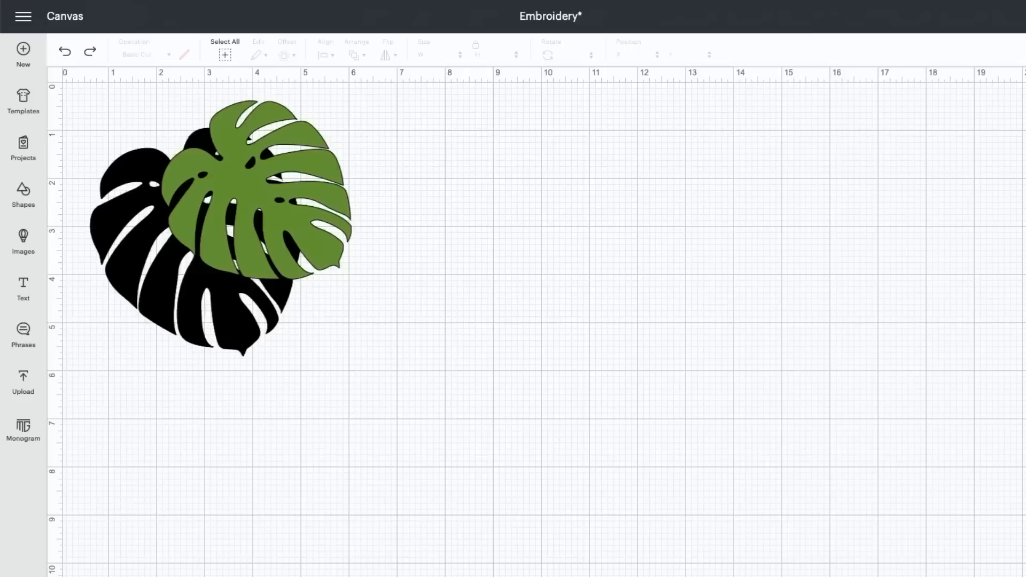
- Slice the overlapping green and black monstera leaves with each other
{"action": "key", "text": "super+plus"}
{"action": "key", "text": "super+plus"}
{"action": "scroll", "coordinate": [222, 528], "scroll_direction": "left", "scroll_amount": 5}
{"action": "scroll", "coordinate": [222, 528], "scroll_direction": "up", "scroll_amount": 3}
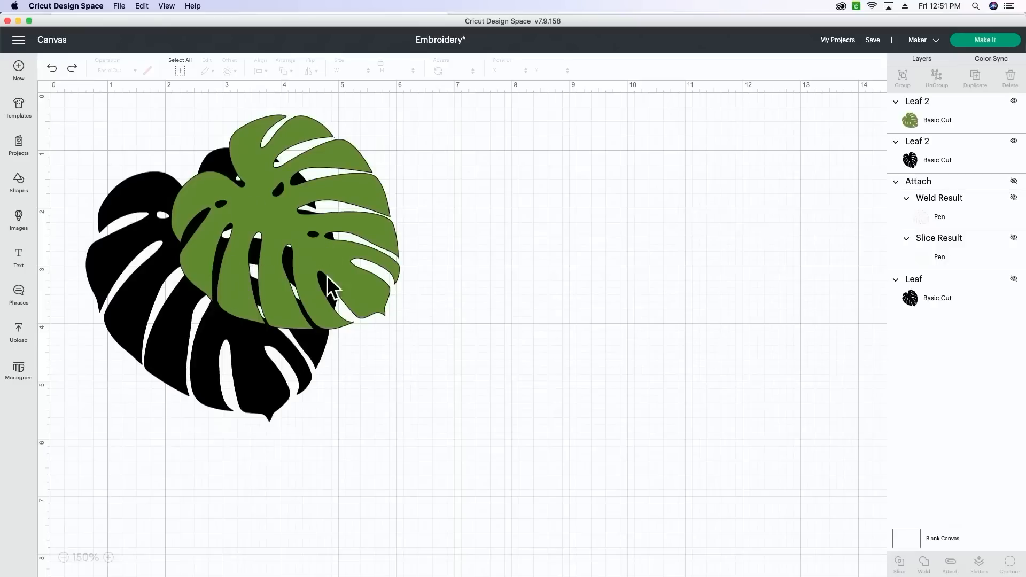
{"action": "left_click_drag", "start_coordinate": [431, 181], "coordinate": [149, 404]}
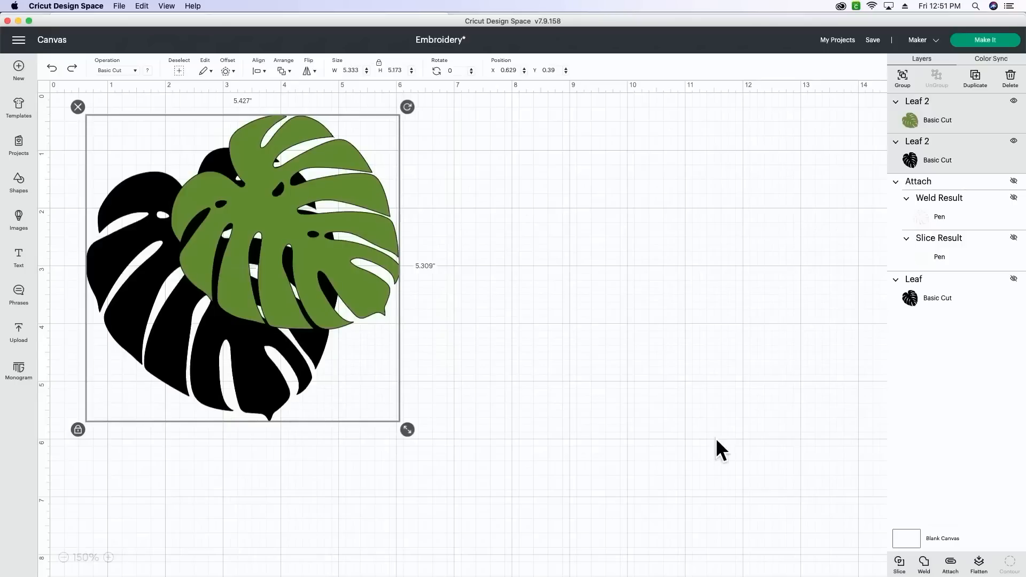
{"action": "scroll", "coordinate": [734, 438], "scroll_direction": "right", "scroll_amount": 1}
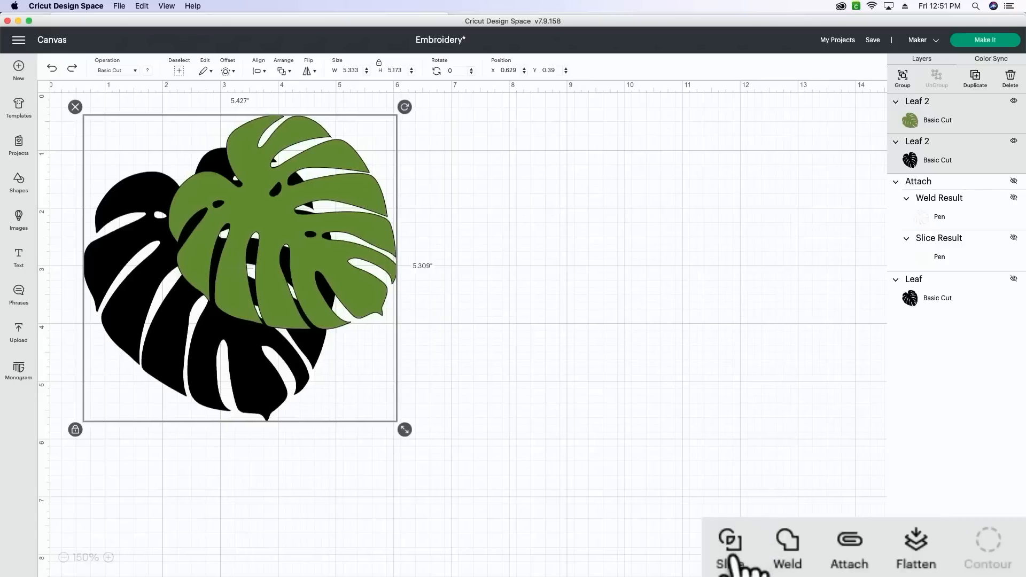
{"action": "left_click", "coordinate": [901, 565]}
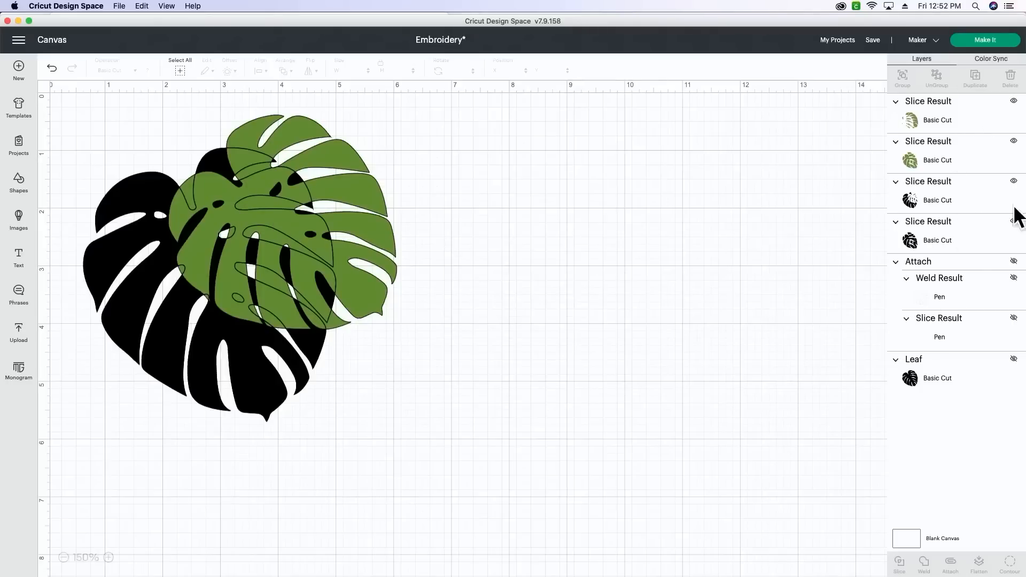
- Delete the black slice result that lies beneath the green leaf in the overlap area
{"action": "left_click", "coordinate": [920, 200]}
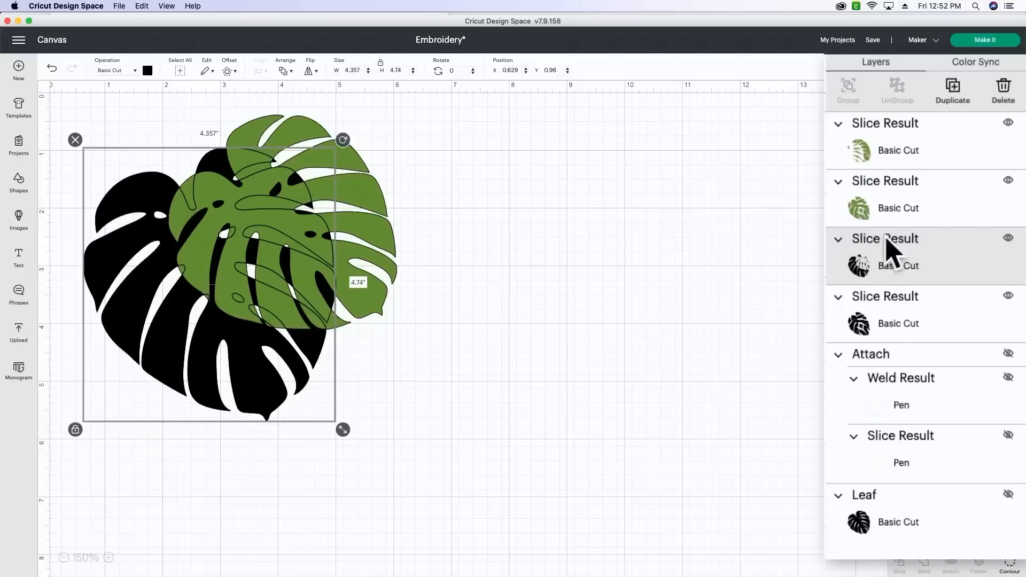
{"action": "left_click", "coordinate": [890, 331]}
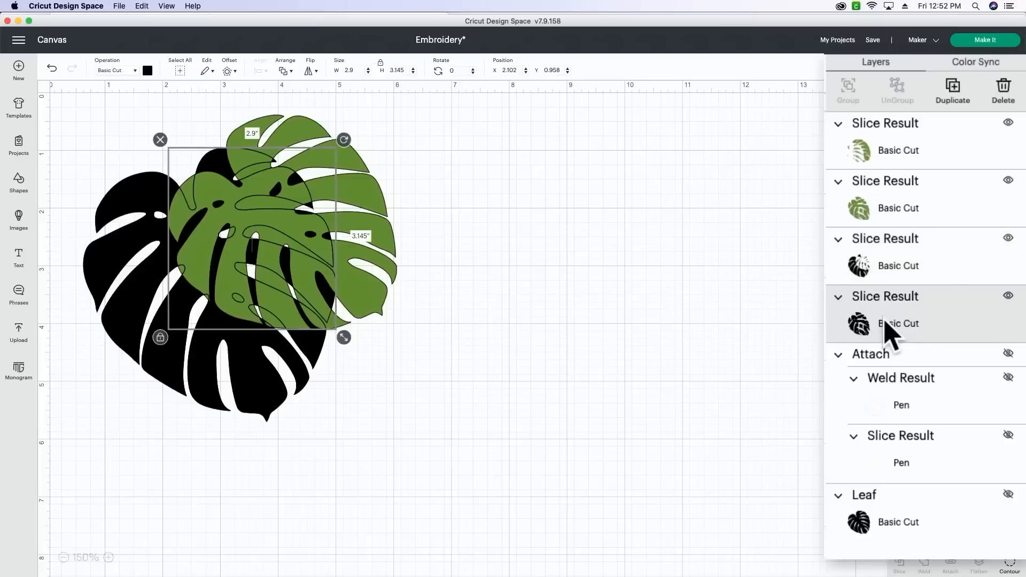
{"action": "key", "text": "Delete"}
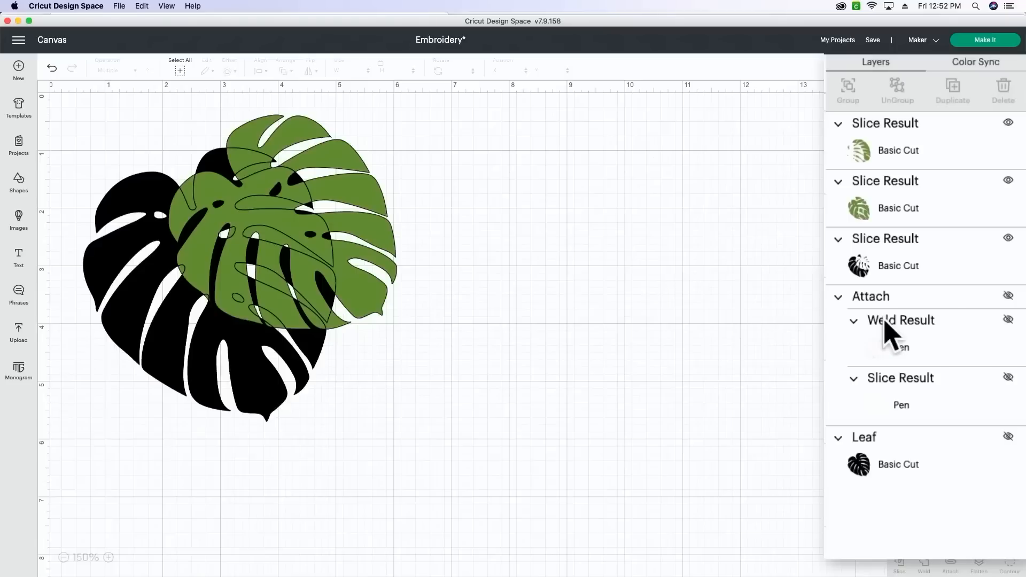
- Weld the two green slice results back into one whole leaf
{"action": "left_click", "coordinate": [896, 207]}
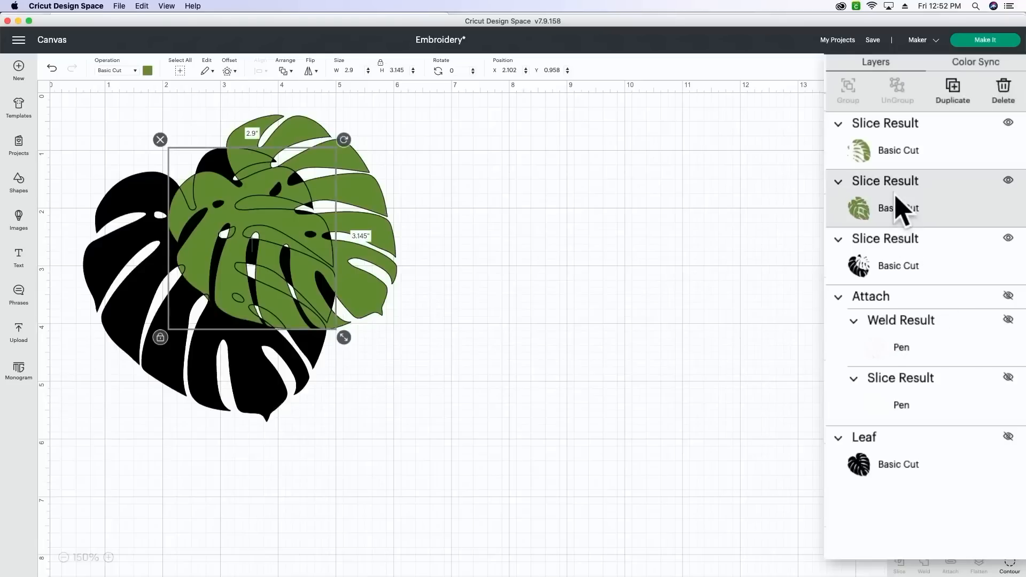
{"action": "left_click", "coordinate": [877, 155], "text": "shift"}
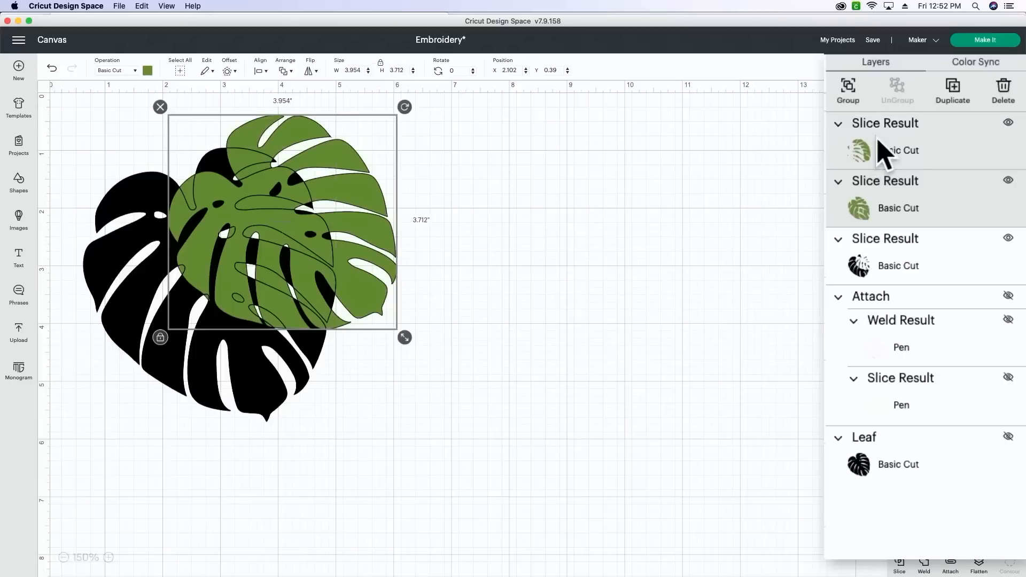
{"action": "left_click", "coordinate": [923, 566]}
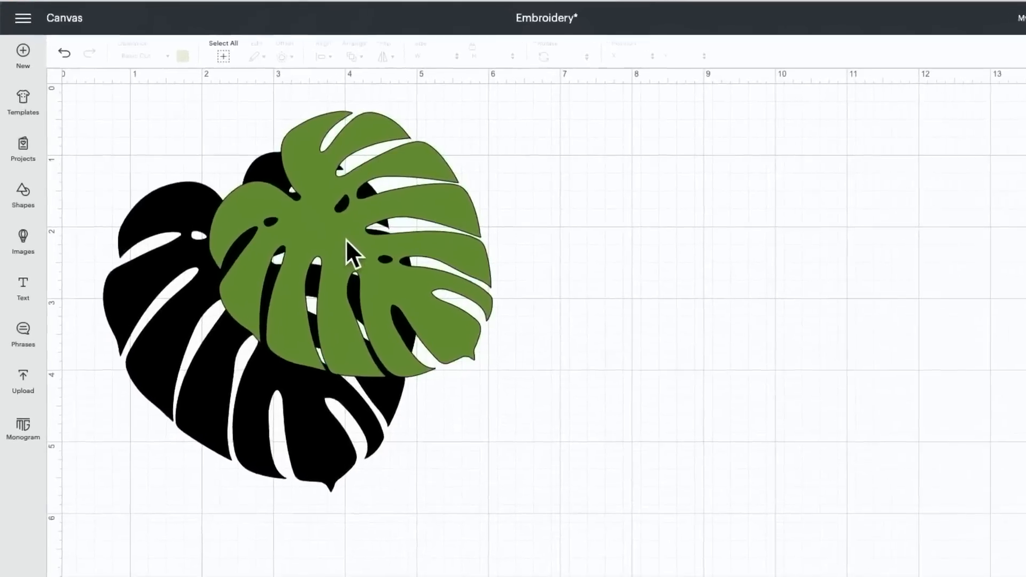
- Move the welded green leaf off the black one to about X 6.2, Y 0.57 to check the cutout, and undo the move
{"action": "left_click", "coordinate": [346, 241]}
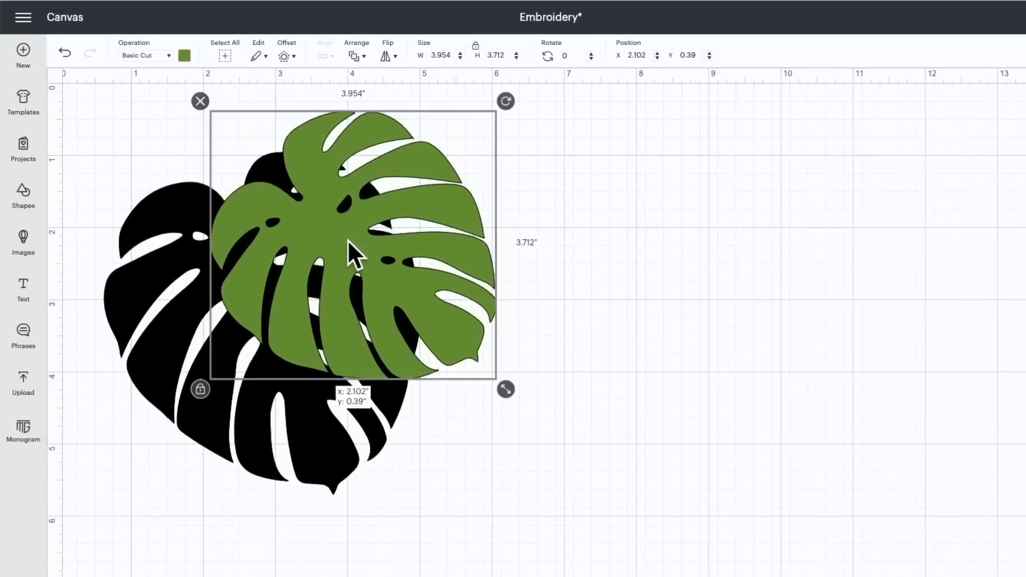
{"action": "mouse_move", "coordinate": [347, 239]}
{"action": "left_mouse_down"}
{"action": "mouse_move", "coordinate": [535, 238]}
{"action": "mouse_move", "coordinate": [714, 257]}
{"action": "mouse_move", "coordinate": [399, 245]}
{"action": "mouse_move", "coordinate": [342, 253]}
{"action": "left_mouse_up"}
{"action": "left_click_drag", "start_coordinate": [345, 254], "coordinate": [346, 253]}
{"action": "left_click", "coordinate": [567, 281]}
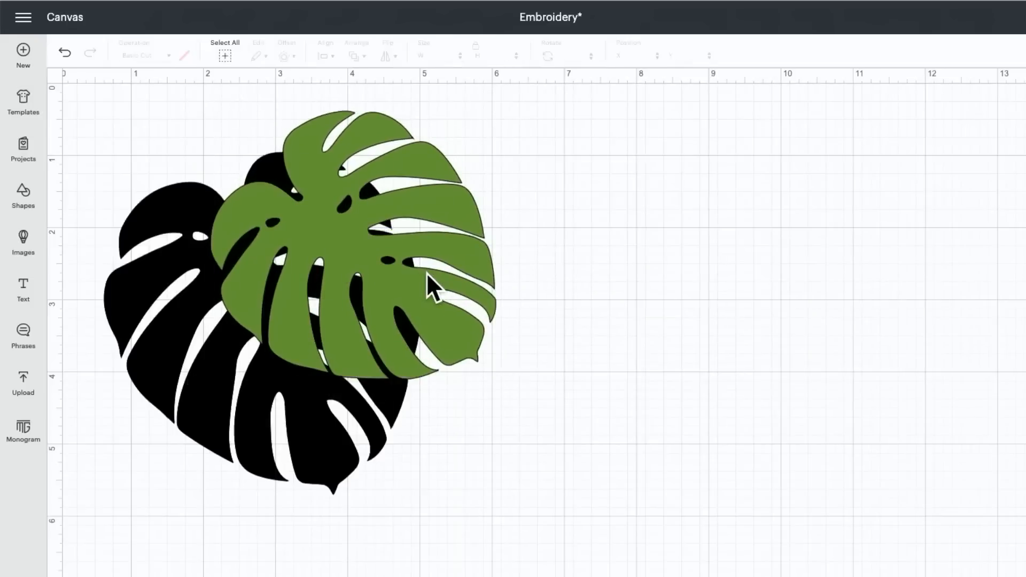
{"action": "left_click_drag", "start_coordinate": [325, 253], "coordinate": [620, 267]}
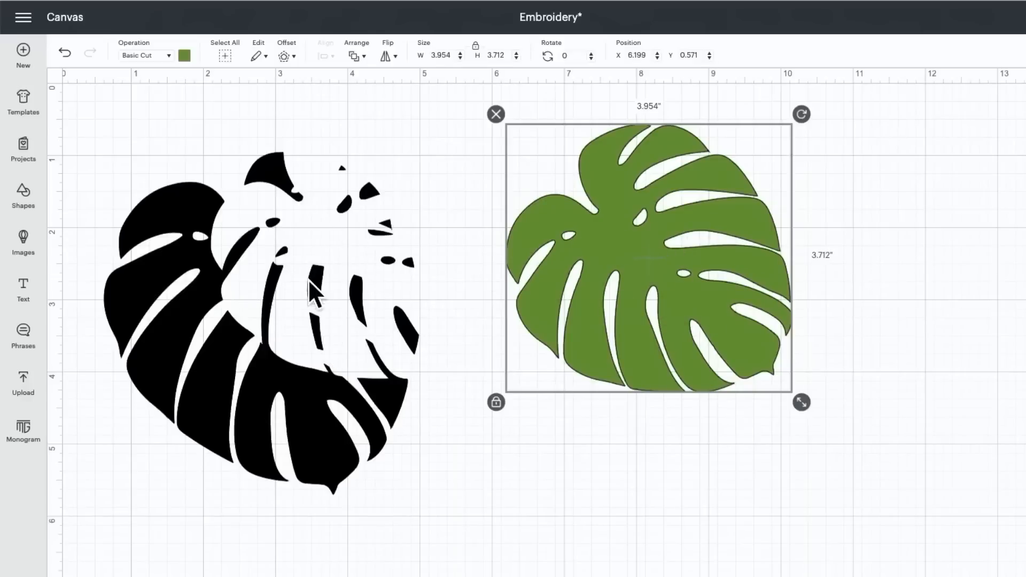
{"action": "scroll", "coordinate": [624, 277], "scroll_direction": "left", "scroll_amount": 1}
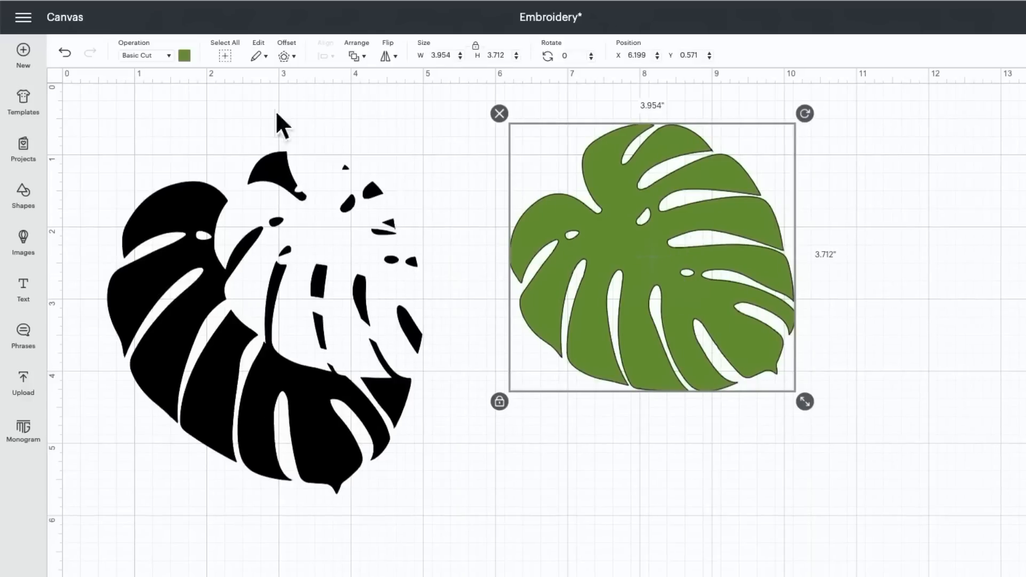
{"action": "left_click", "coordinate": [65, 53]}
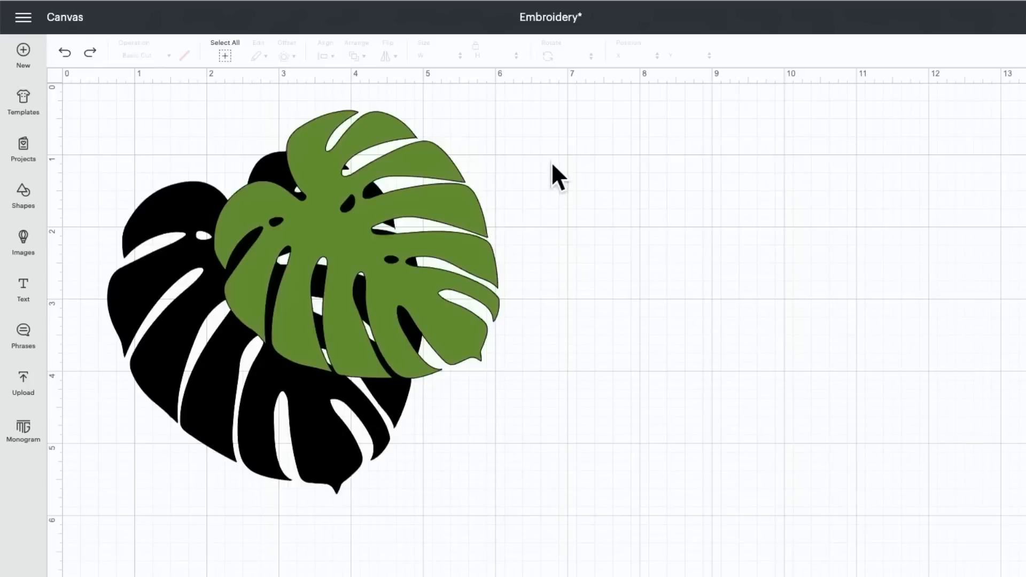
- Change the operation of both the green and the black leaf to Pen
{"action": "left_click_drag", "start_coordinate": [550, 162], "coordinate": [204, 455]}
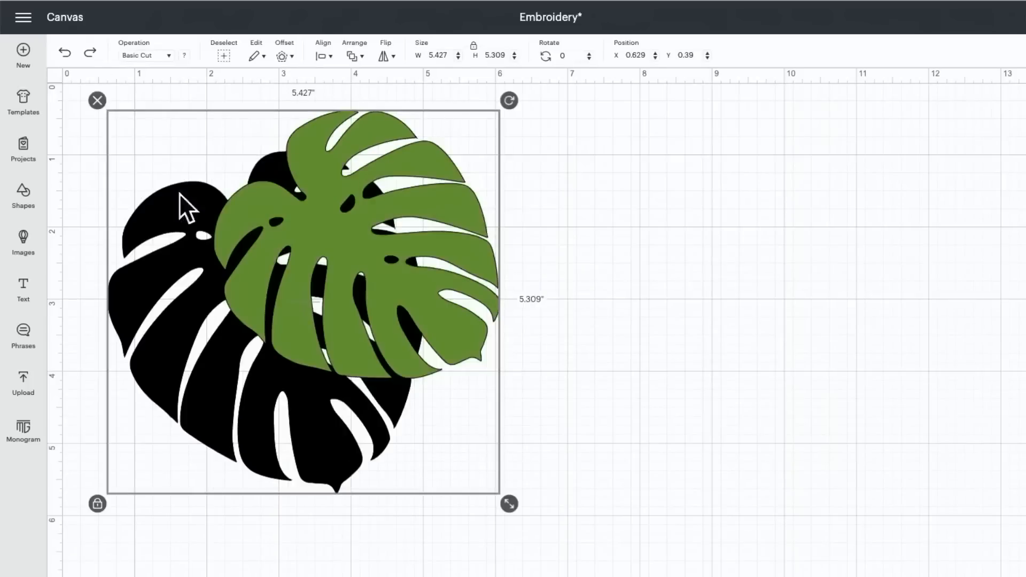
{"action": "left_click", "coordinate": [140, 56]}
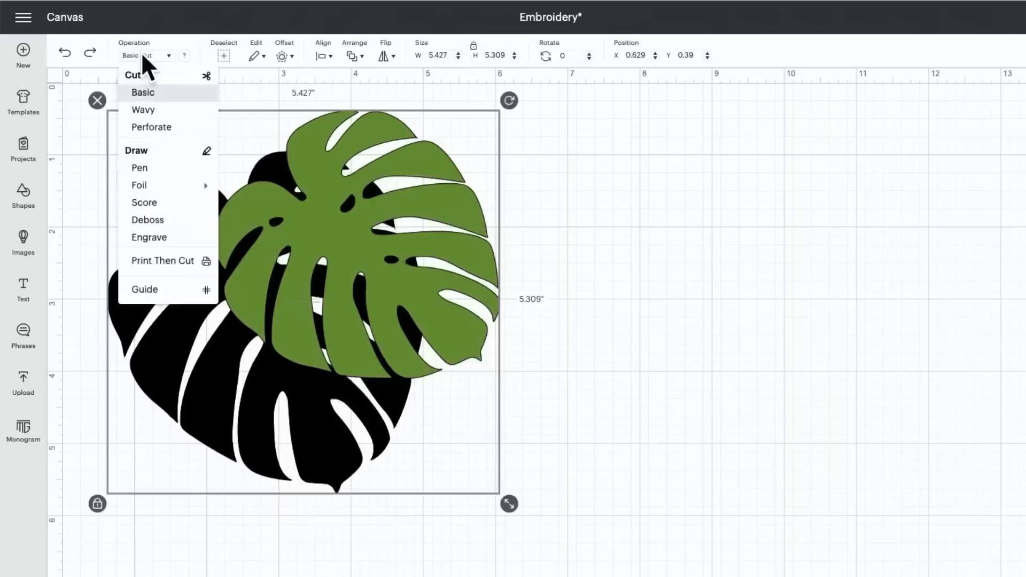
{"action": "left_click", "coordinate": [140, 169]}
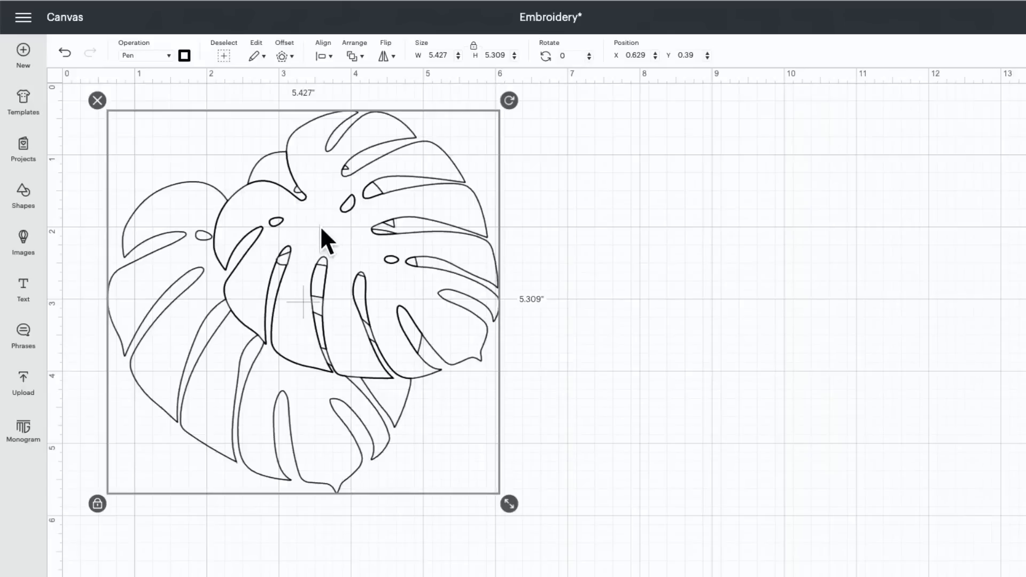
- Set the front leaf's pen colour to Raspberry, keeping the Fine Point (0.4mm) pen type
{"action": "left_click", "coordinate": [347, 147]}
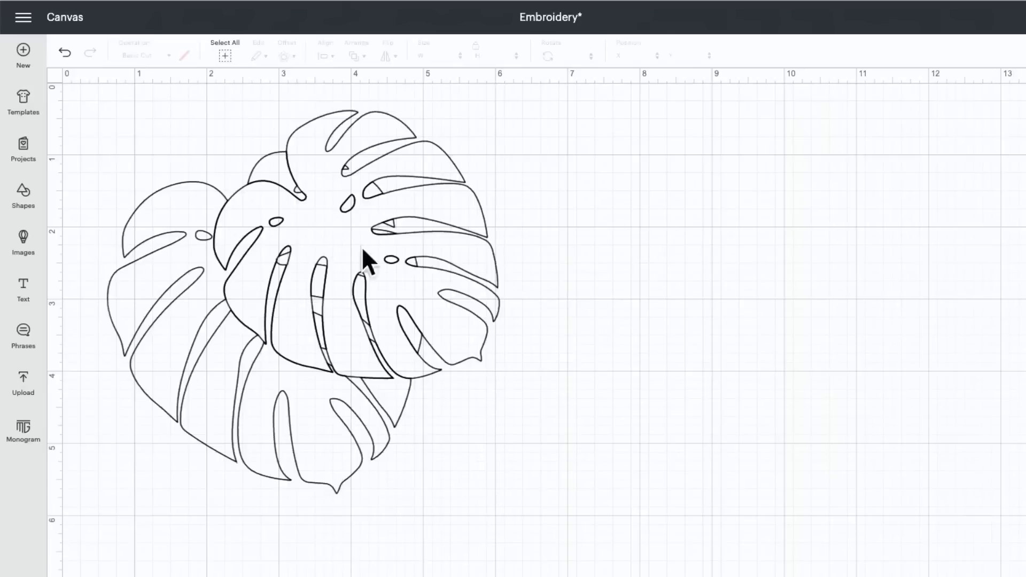
{"action": "left_click", "coordinate": [336, 251]}
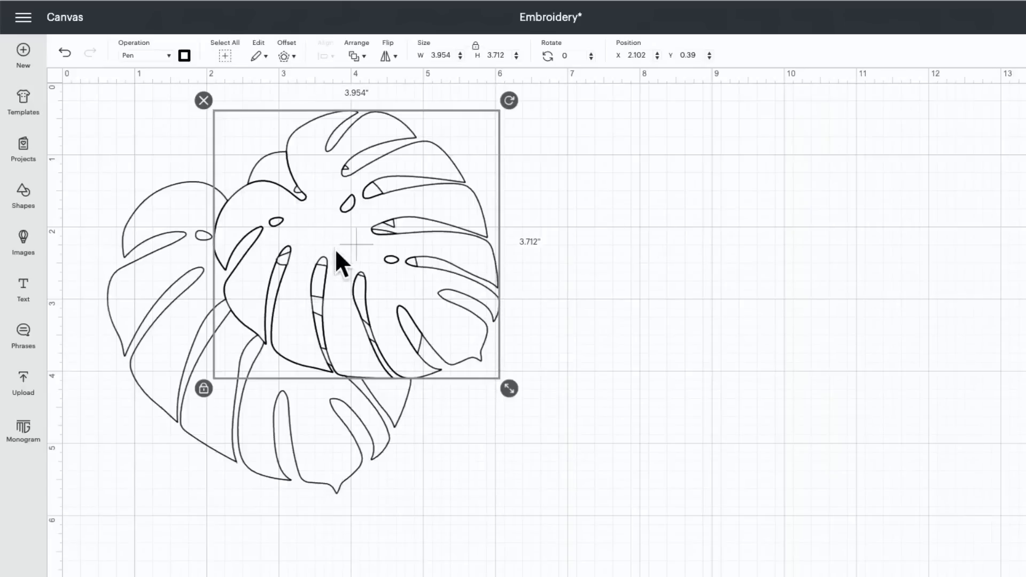
{"action": "left_click", "coordinate": [184, 56]}
{"action": "scroll", "coordinate": [257, 166], "scroll_direction": "down", "scroll_amount": 5}
{"action": "scroll", "coordinate": [257, 166], "scroll_direction": "up", "scroll_amount": 3}
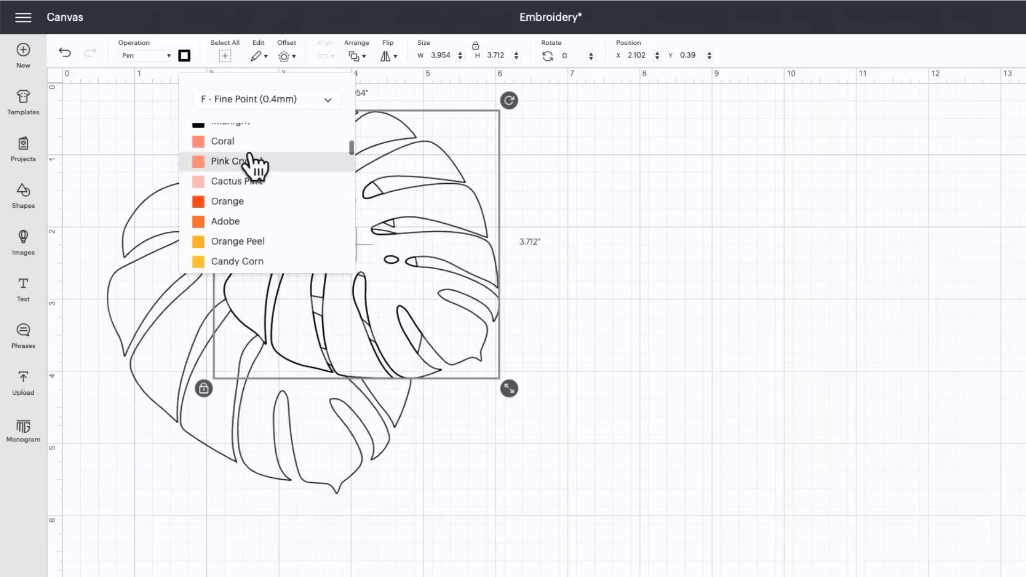
{"action": "scroll", "coordinate": [249, 161], "scroll_direction": "up", "scroll_amount": 3}
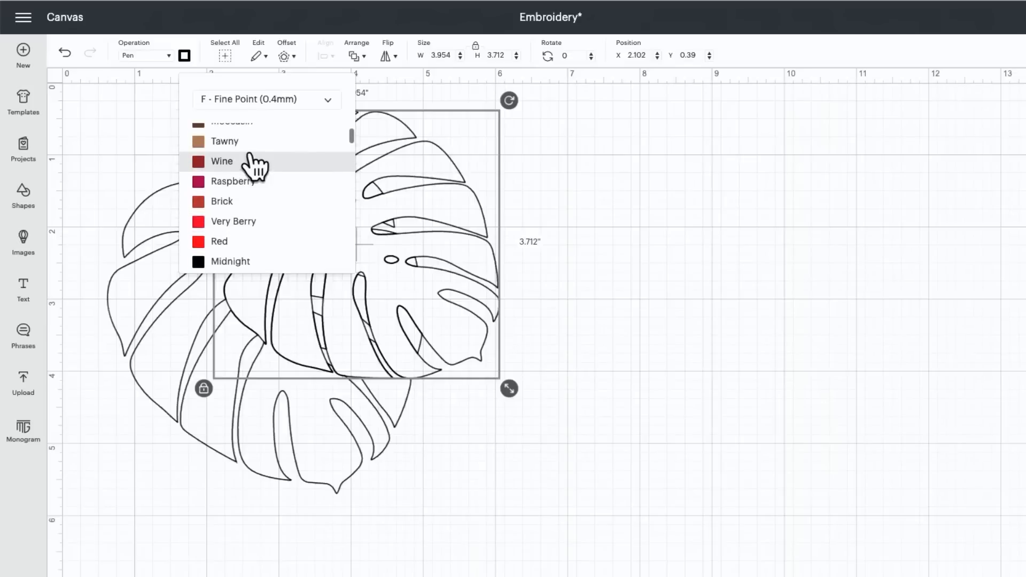
{"action": "left_click", "coordinate": [251, 183]}
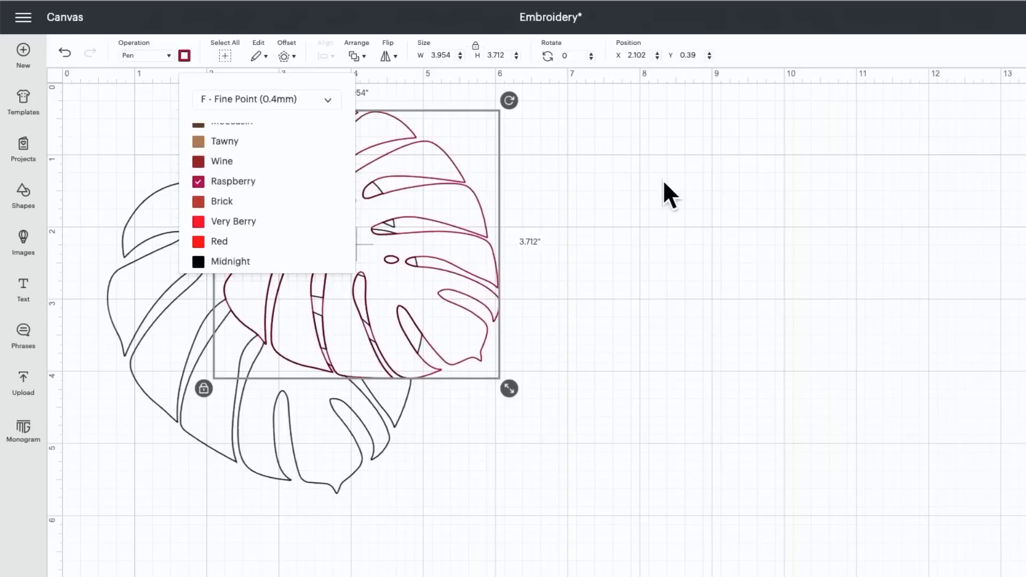
{"action": "left_click", "coordinate": [631, 224]}
- Set the back leaf's Fine Point (0.4mm) pen colour to Sour Apple
{"action": "left_click", "coordinate": [347, 474]}
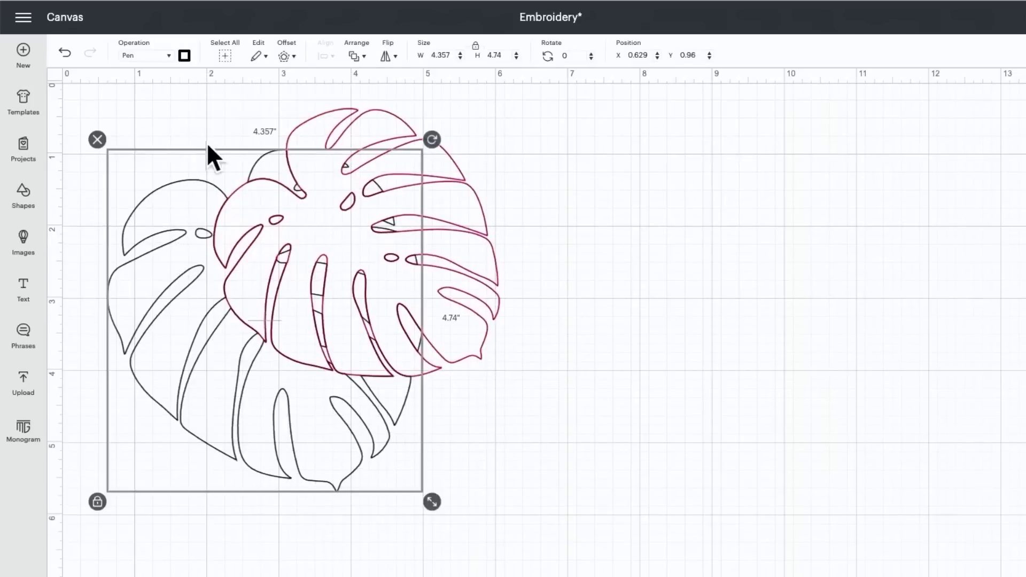
{"action": "left_click", "coordinate": [184, 55]}
{"action": "scroll", "coordinate": [227, 195], "scroll_direction": "down", "scroll_amount": 5}
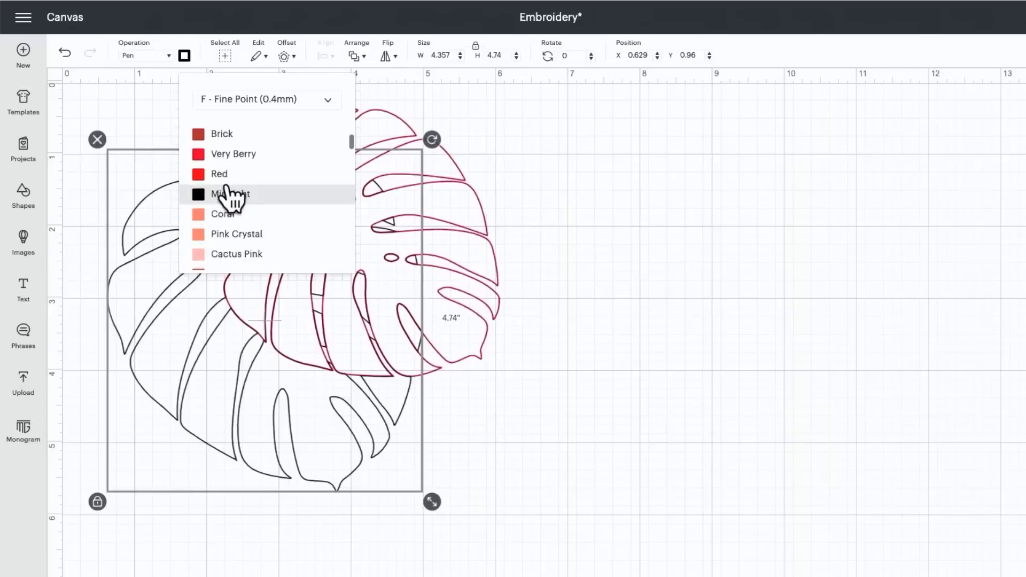
{"action": "scroll", "coordinate": [229, 198], "scroll_direction": "down", "scroll_amount": 3}
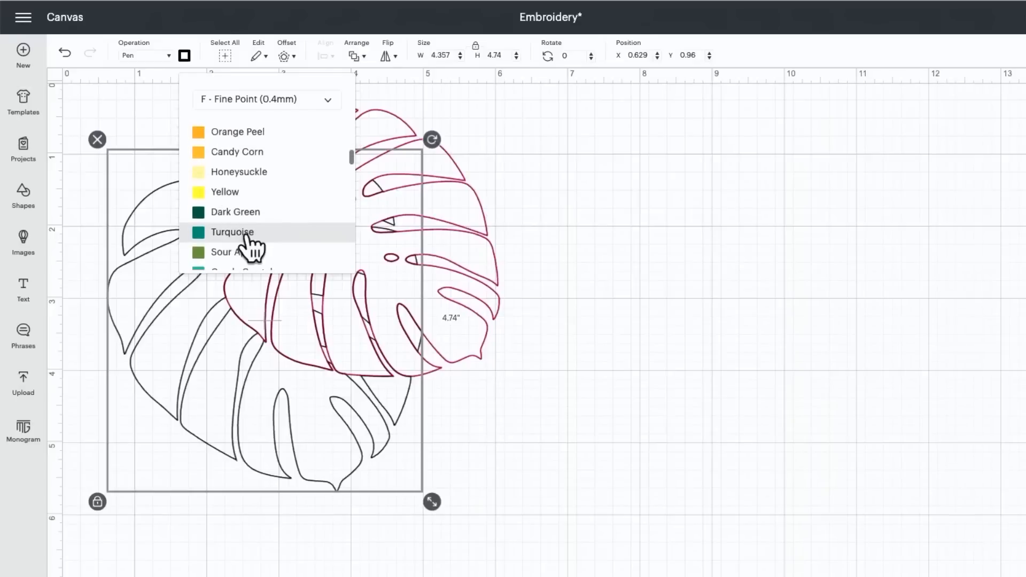
{"action": "left_click", "coordinate": [251, 251]}
{"action": "left_click", "coordinate": [523, 247]}
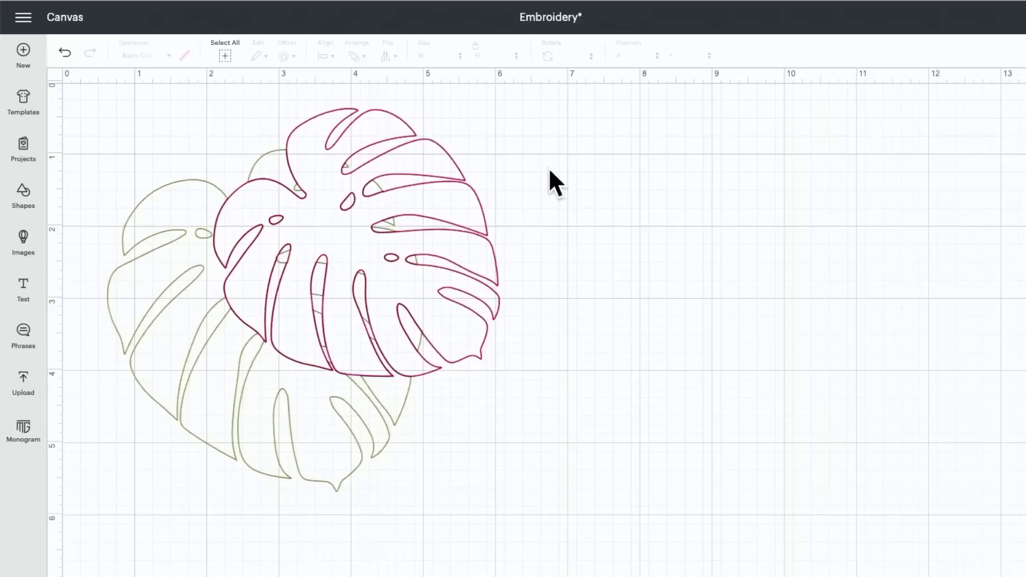
- Try welding the two overlapping leaf outlines together, and undo the weld
{"action": "left_click_drag", "start_coordinate": [522, 140], "coordinate": [163, 463]}
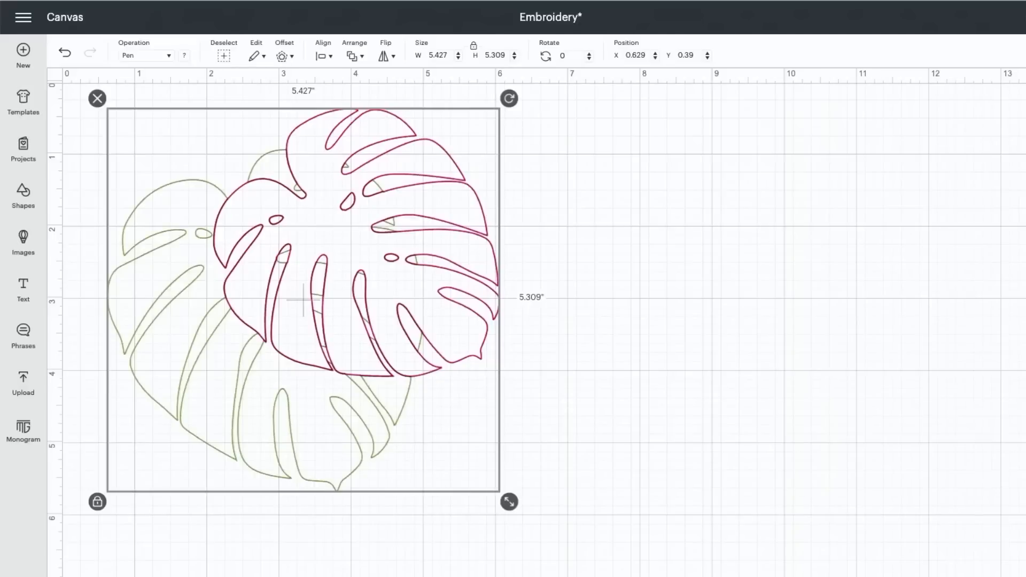
{"action": "key", "text": "ctrl+g"}
{"action": "key", "text": "ctrl+shift+g"}
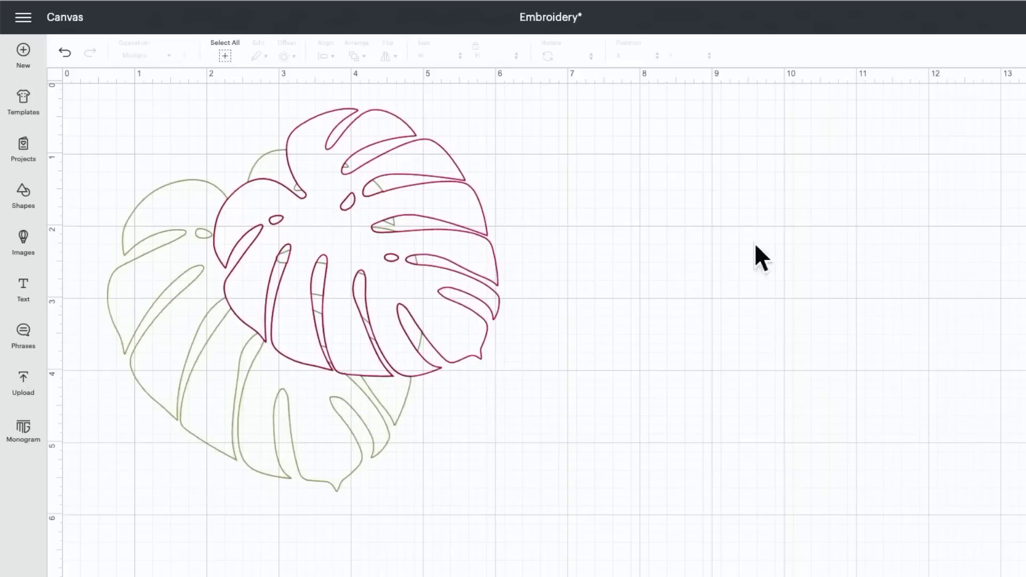
{"action": "left_click_drag", "start_coordinate": [614, 185], "coordinate": [260, 390]}
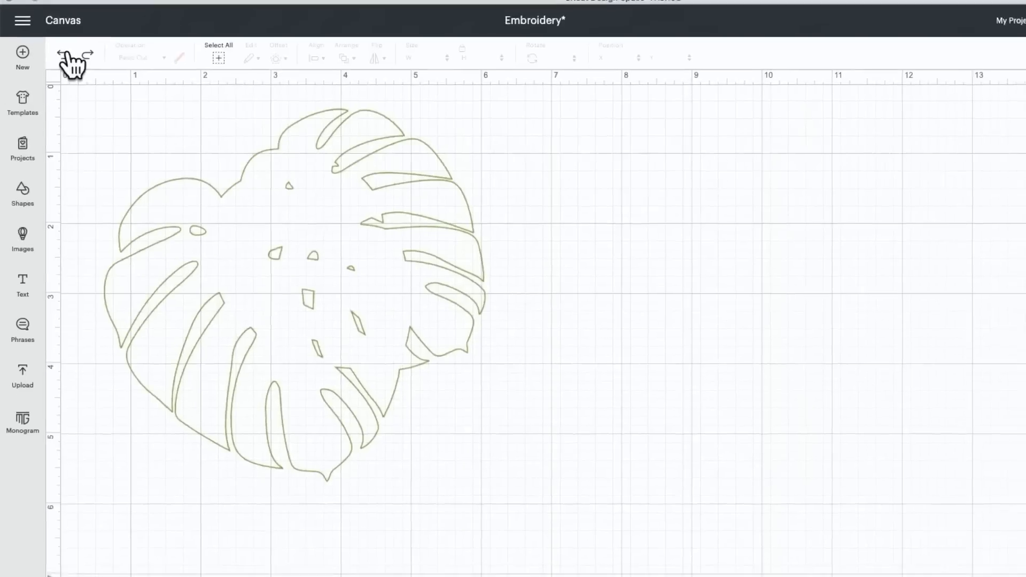
{"action": "left_click", "coordinate": [63, 54]}
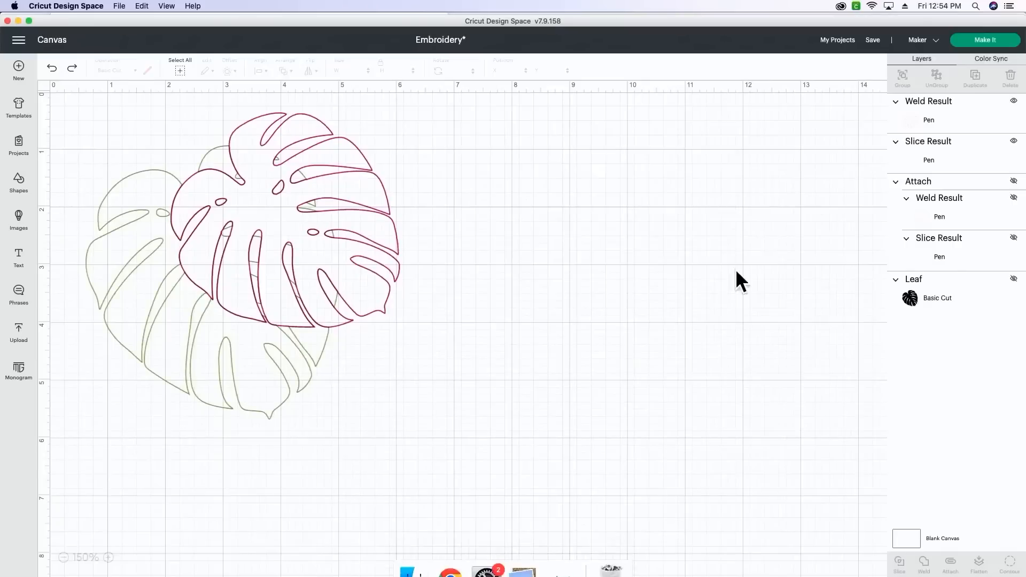
- Attach the Raspberry and Sour Apple leaf outlines to each other so they keep their overlapping arrangement
{"action": "left_click_drag", "start_coordinate": [474, 190], "coordinate": [233, 369]}
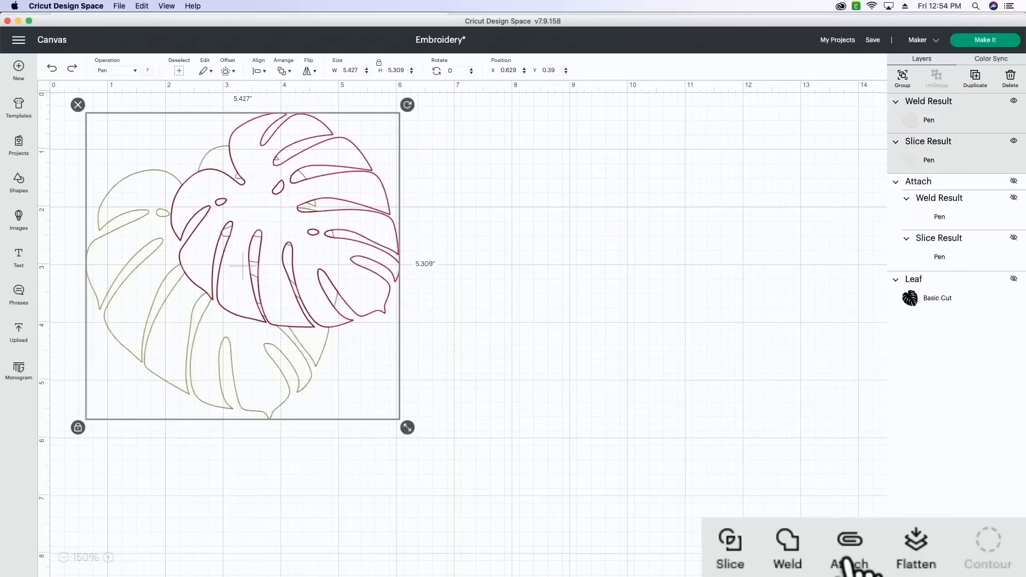
{"action": "left_click", "coordinate": [850, 556]}
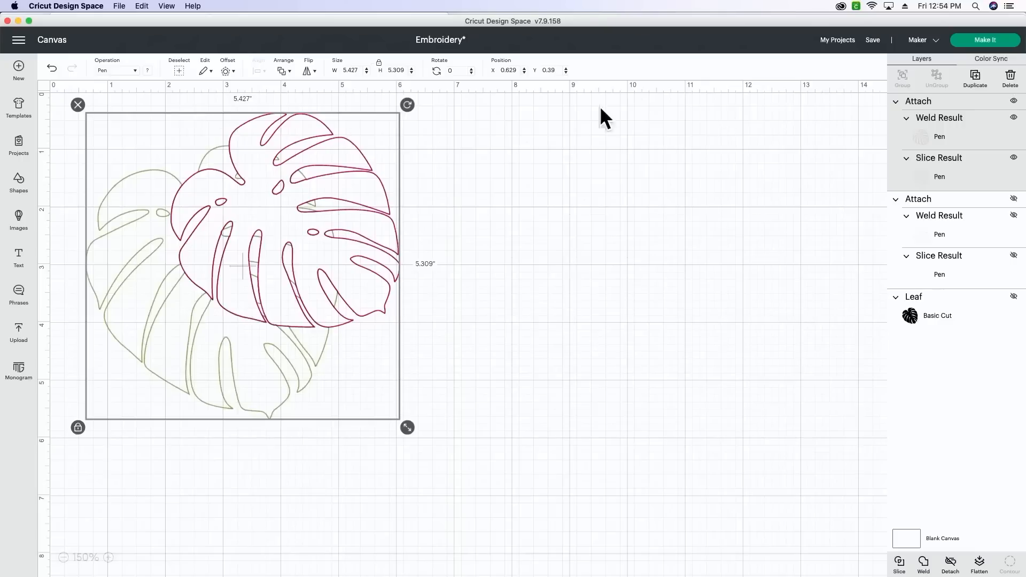
- Send the attached leaves to the Maker 3 and set the base material to Heavy Cardstock – 100 lb (270 gsm)
{"action": "left_click", "coordinate": [984, 42]}
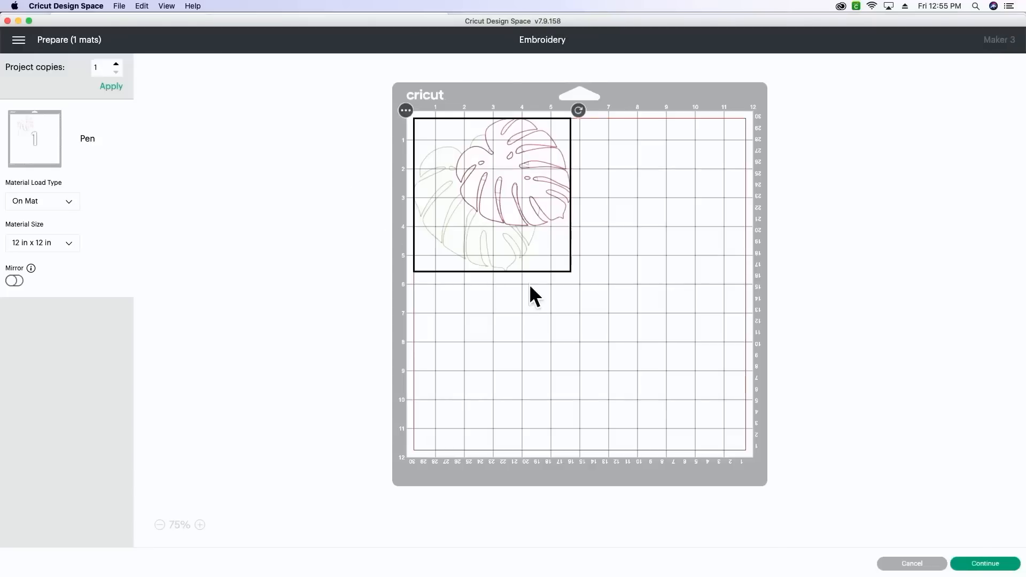
{"action": "left_click", "coordinate": [1002, 565]}
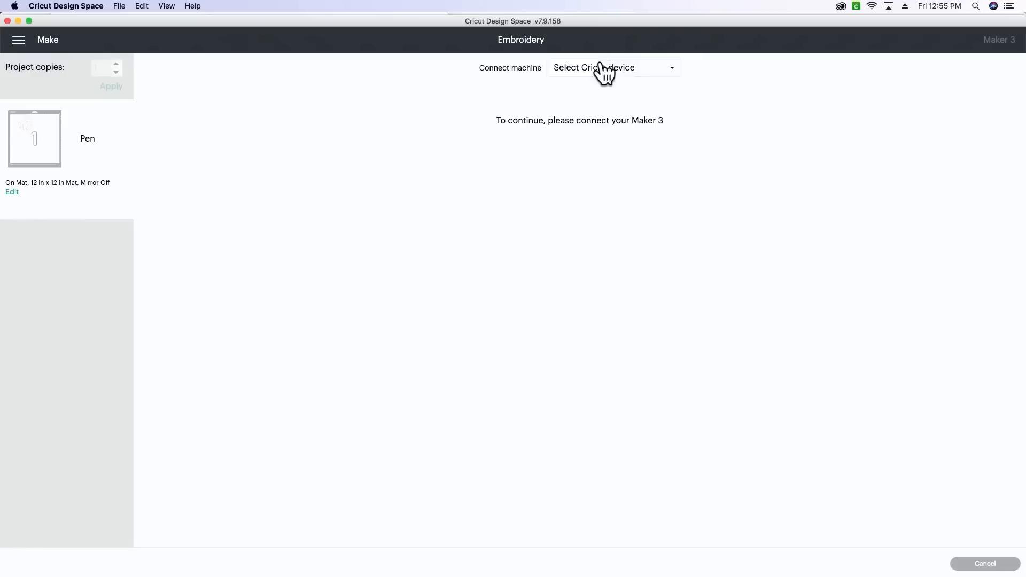
{"action": "left_click", "coordinate": [602, 68]}
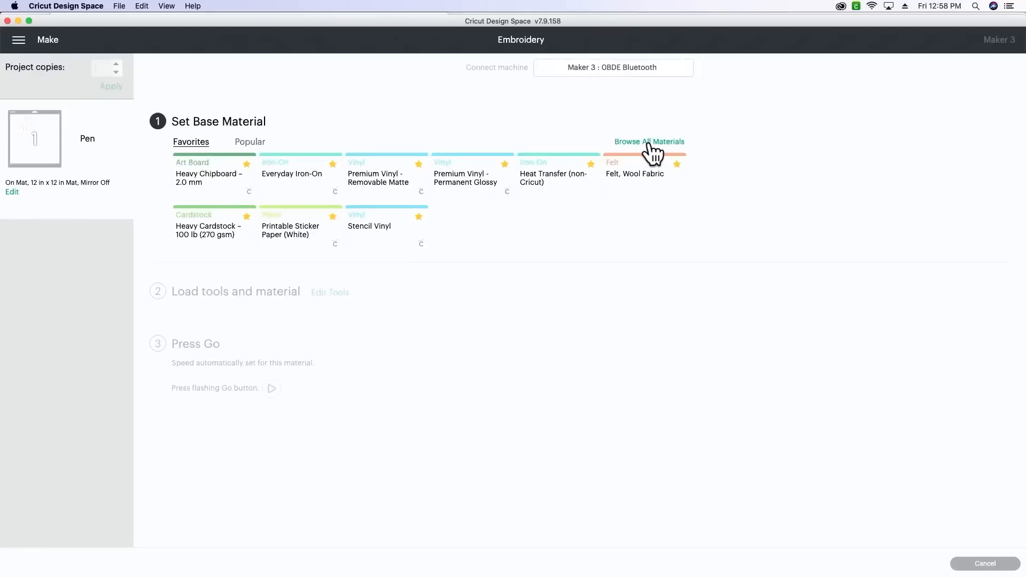
{"action": "left_click", "coordinate": [196, 243]}
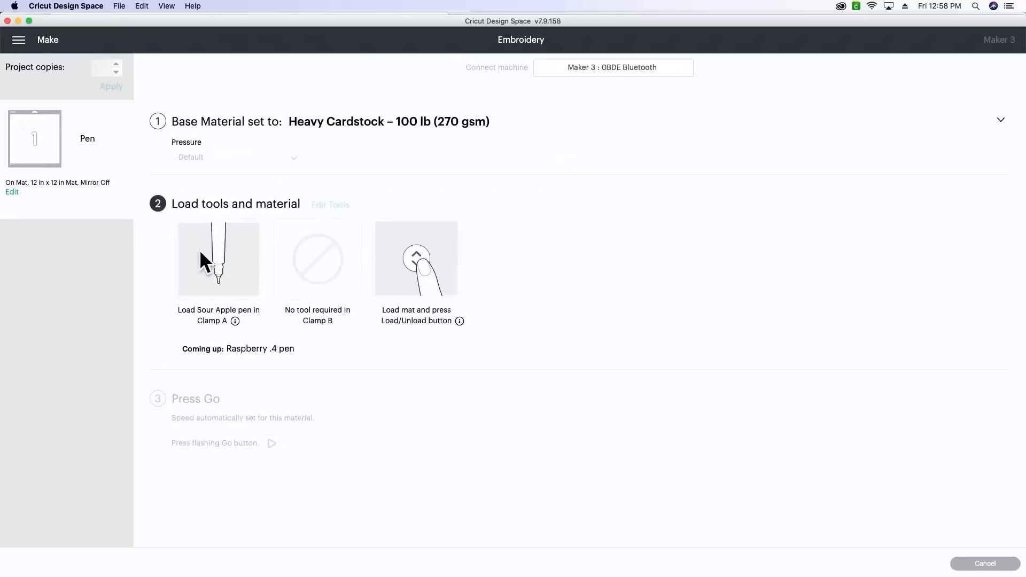
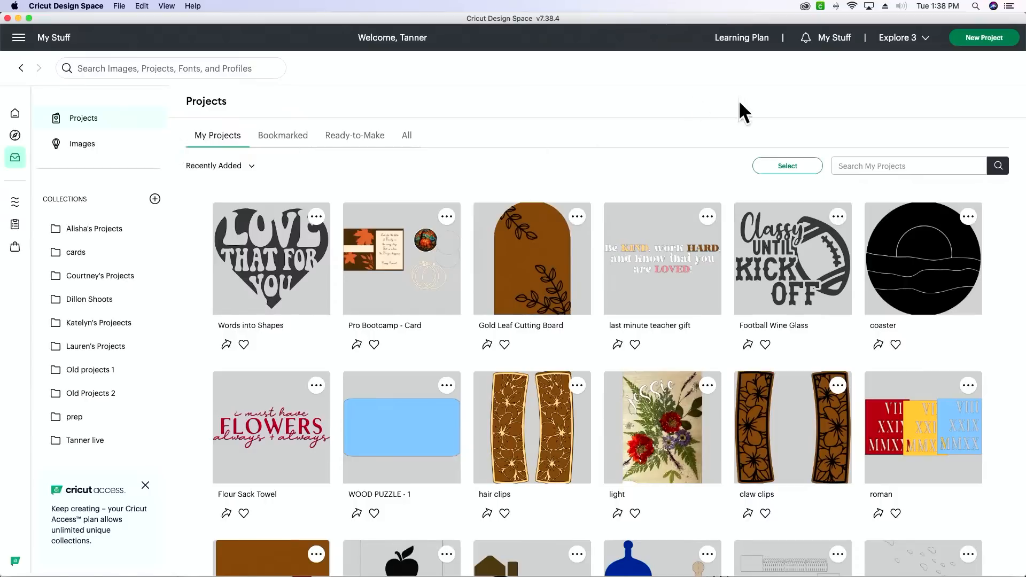
- Open the saved Football Wine Glass project on the canvas and dismiss the missing-content notice
{"action": "left_click", "coordinate": [781, 274]}
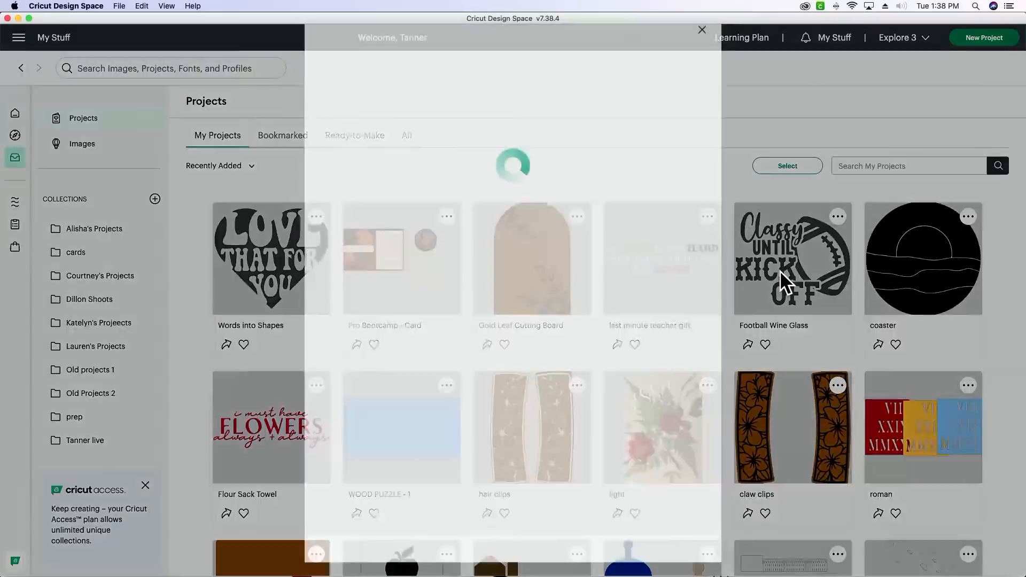
{"action": "left_click", "coordinate": [598, 566]}
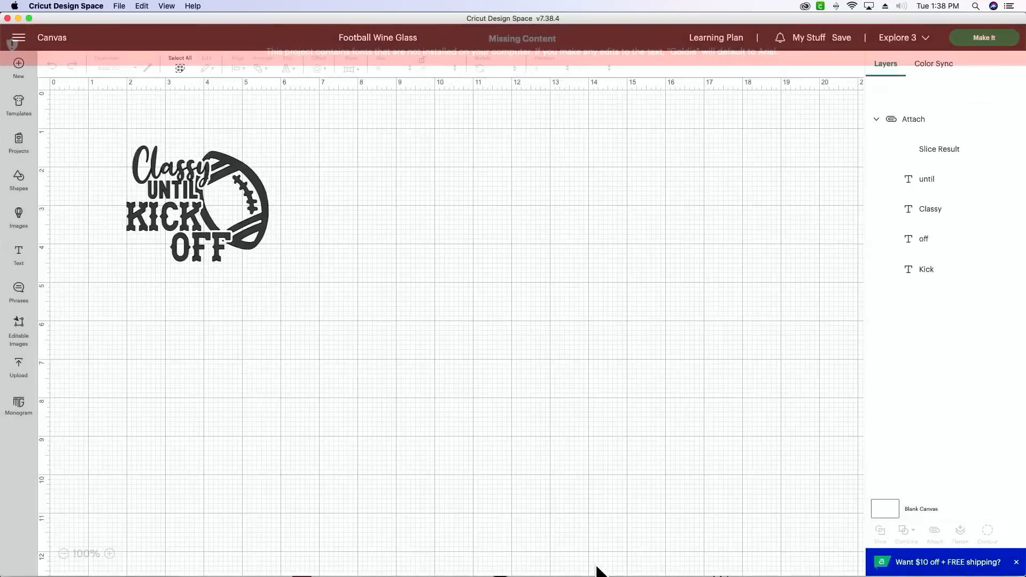
{"action": "left_click", "coordinate": [506, 54]}
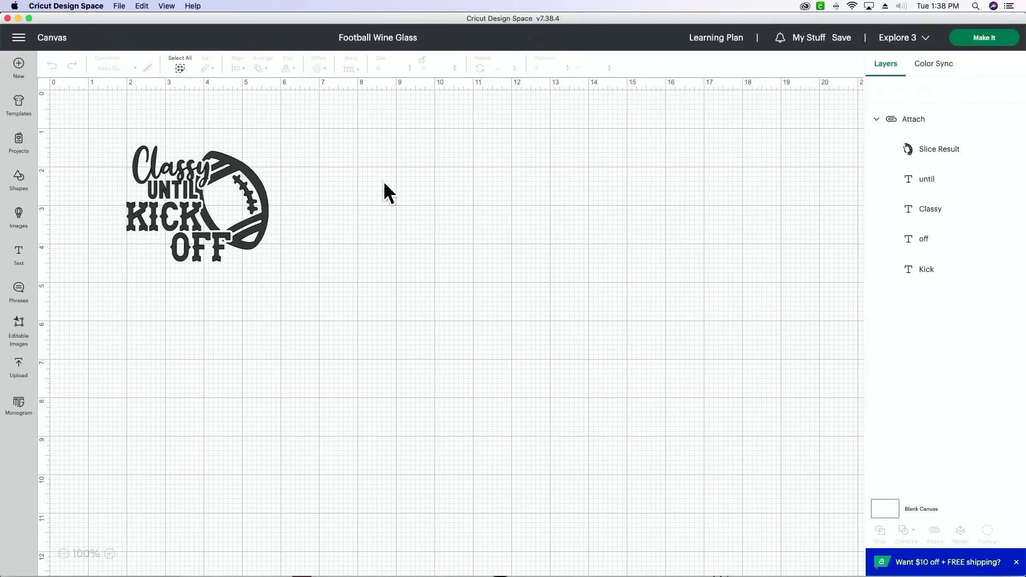
- Move the attached Classy Until Kick Off design to about X 6.28, Y 0.54 to free the canvas beside it
{"action": "left_click", "coordinate": [109, 554]}
{"action": "left_click", "coordinate": [110, 554]}
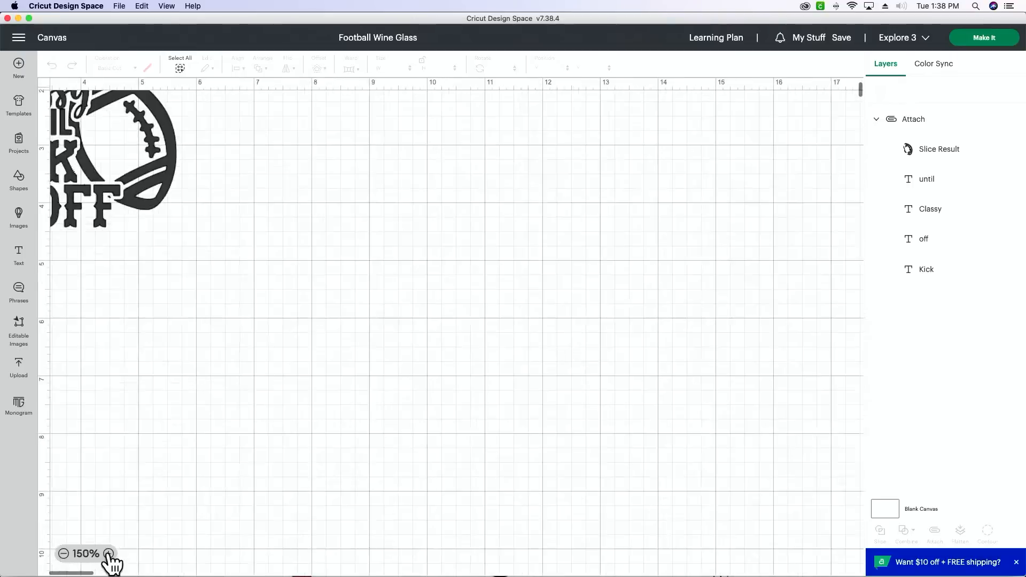
{"action": "left_click", "coordinate": [110, 554]}
{"action": "scroll", "coordinate": [104, 453], "scroll_direction": "left", "scroll_amount": 8}
{"action": "scroll", "coordinate": [104, 452], "scroll_direction": "up", "scroll_amount": 5}
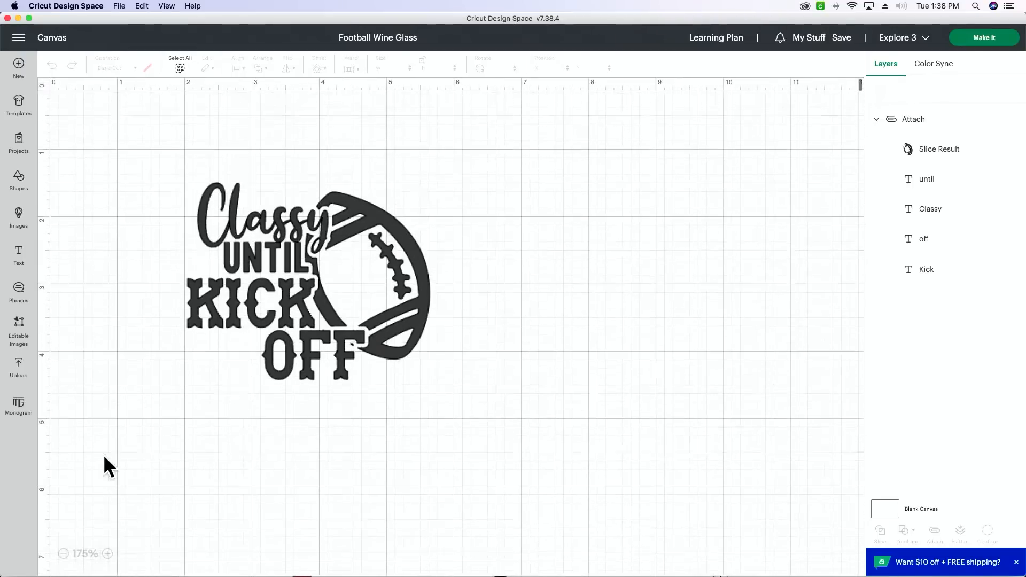
{"action": "left_click", "coordinate": [348, 280]}
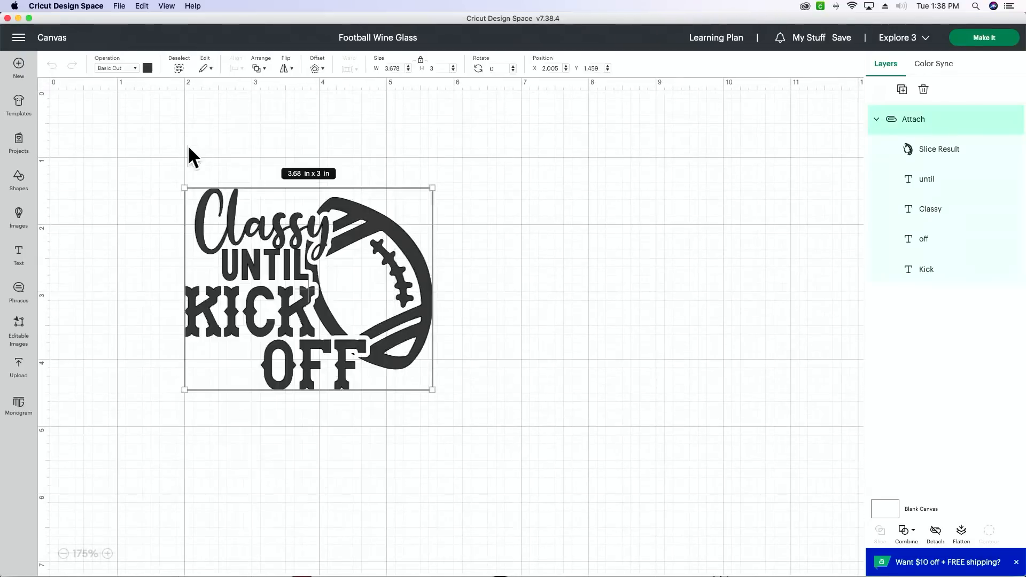
{"action": "left_click_drag", "start_coordinate": [255, 258], "coordinate": [543, 196]}
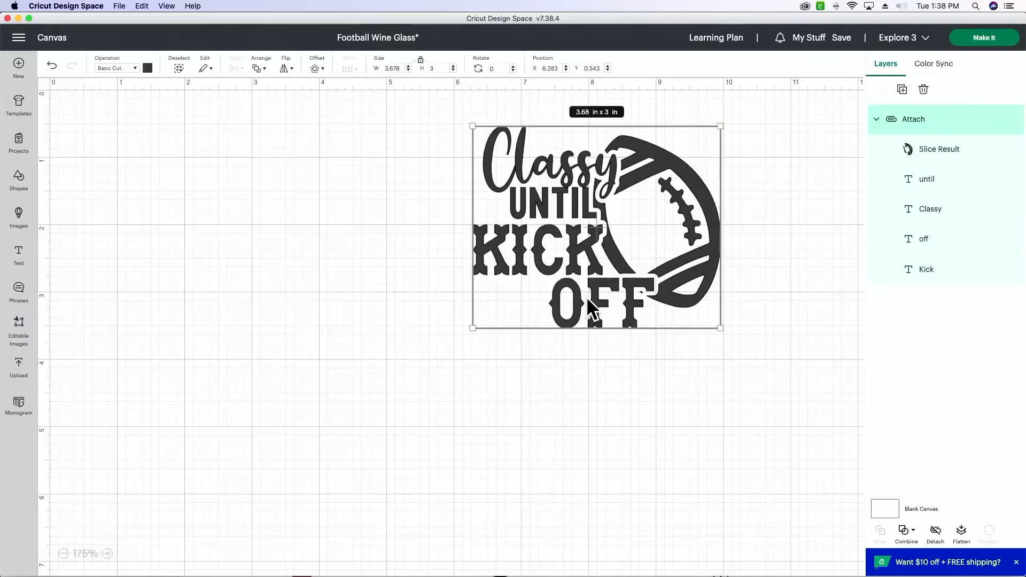
{"action": "left_click", "coordinate": [544, 418]}
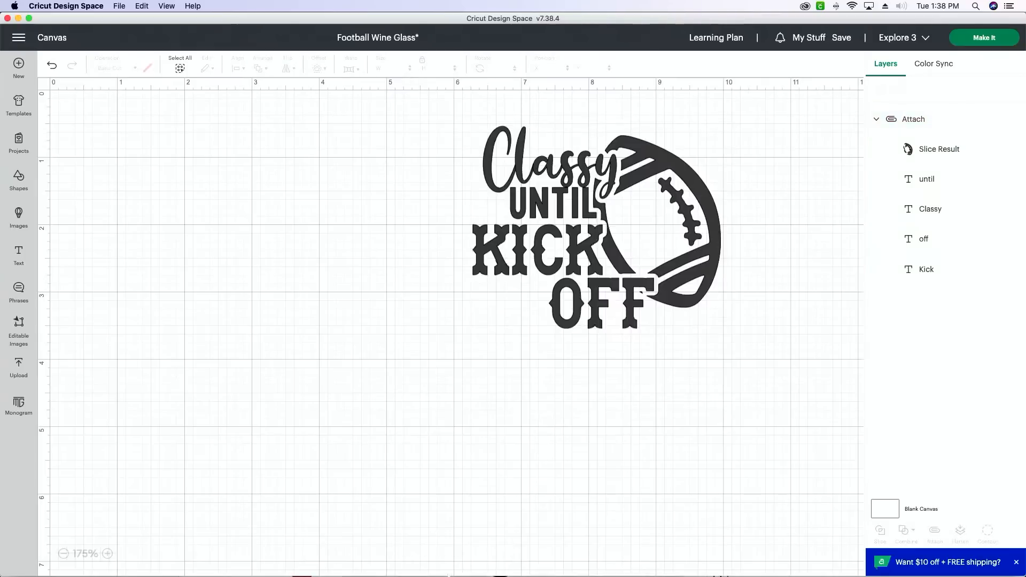
- Switch to Chrome and close the two Canva pages, keeping the Makers Gonna Learn cut files archive open
{"action": "left_click", "coordinate": [393, 556]}
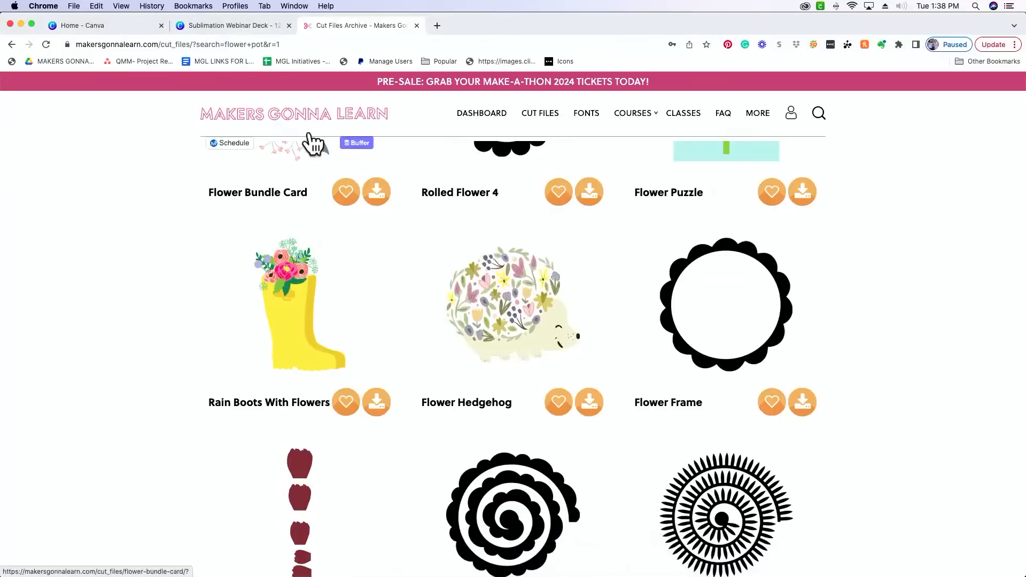
{"action": "left_click", "coordinate": [289, 25]}
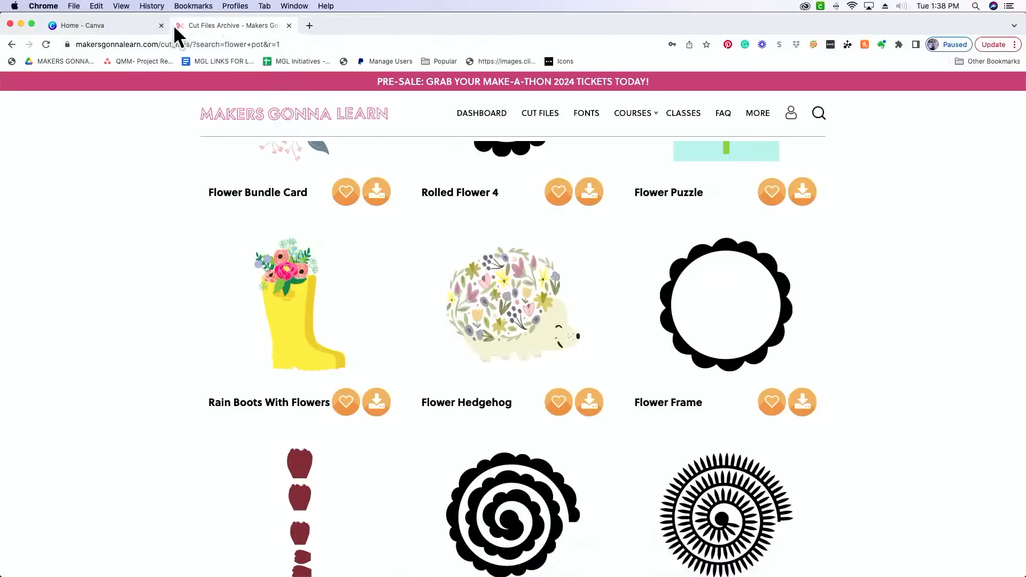
{"action": "left_click", "coordinate": [162, 25]}
- Reload the full Makers Gonna Learn cut files archive and search it for Football
{"action": "scroll", "coordinate": [441, 334], "scroll_direction": "up", "scroll_amount": 3}
{"action": "scroll", "coordinate": [441, 335], "scroll_direction": "up", "scroll_amount": 4}
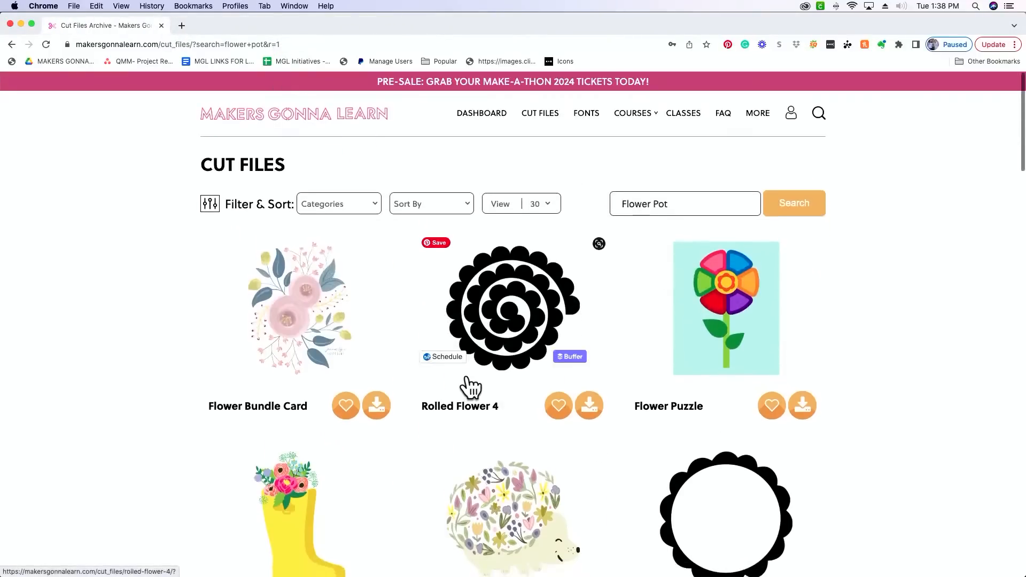
{"action": "left_click", "coordinate": [791, 113]}
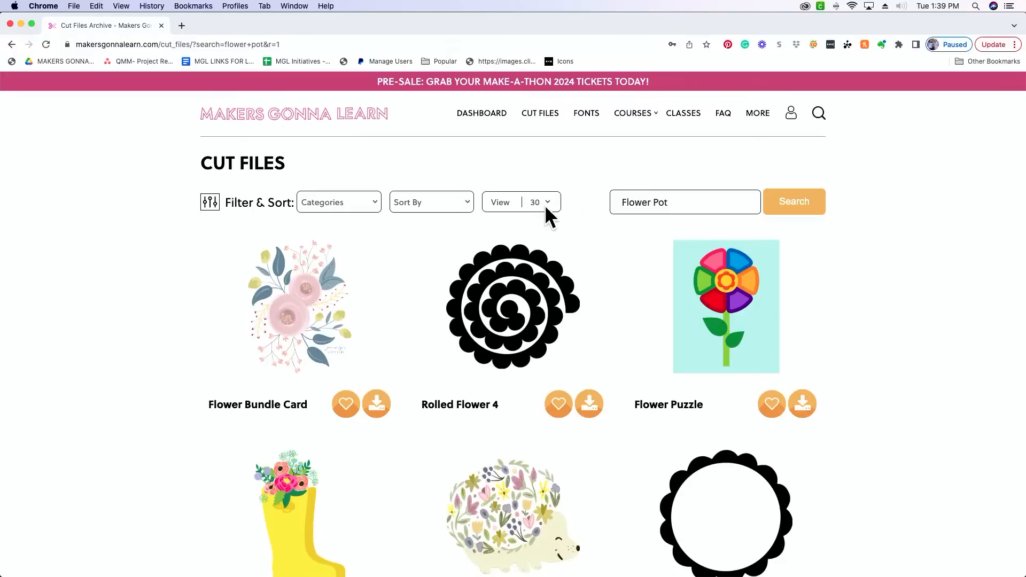
{"action": "left_click", "coordinate": [544, 111]}
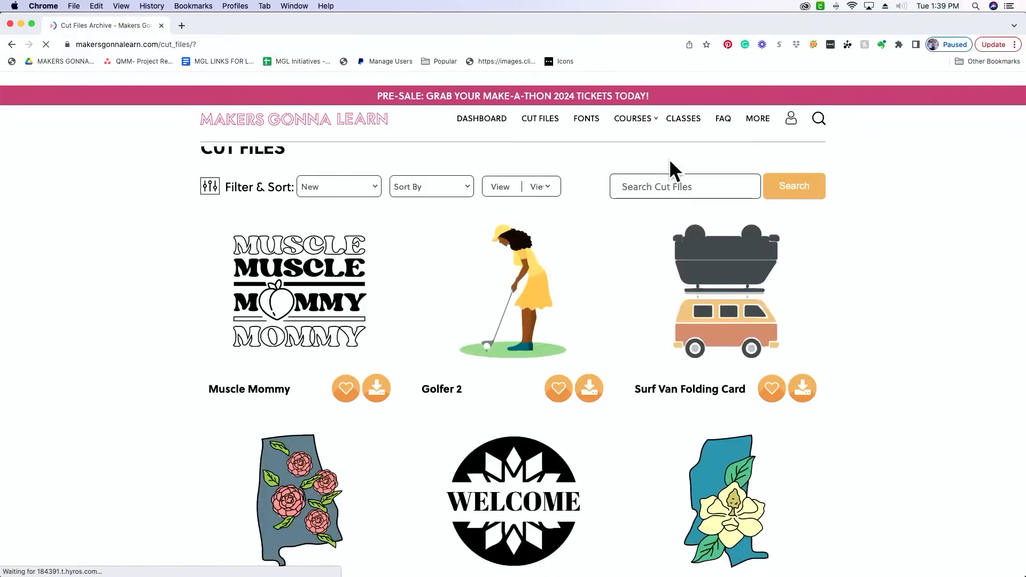
{"action": "left_click", "coordinate": [692, 198]}
{"action": "type", "text": "F"}
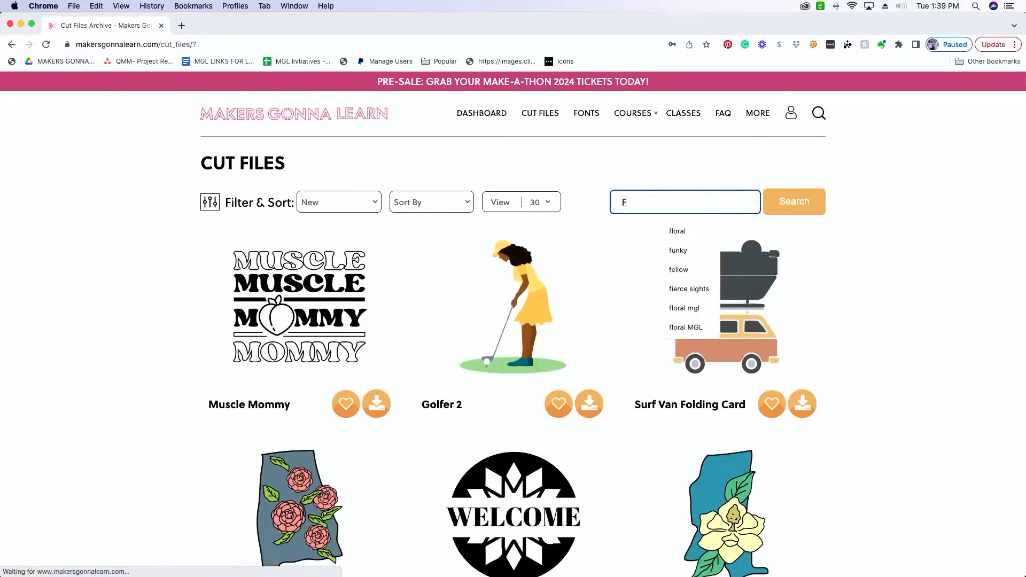
{"action": "type", "text": "ootball"}
{"action": "key", "text": "Return"}
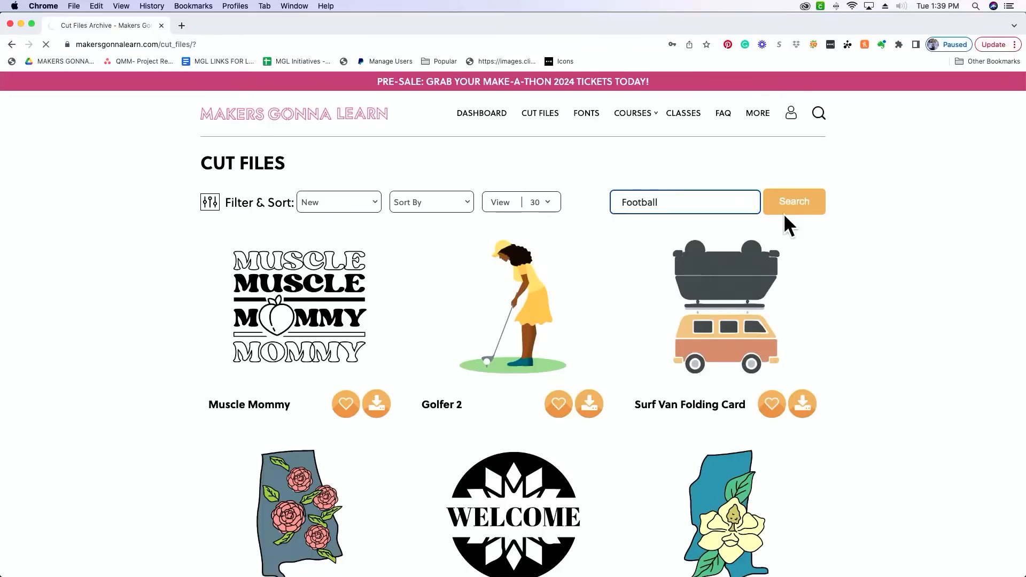
- Download the American Football cut file, unzip it and open the american-football2 folder
{"action": "scroll", "coordinate": [970, 343], "scroll_direction": "down", "scroll_amount": 1}
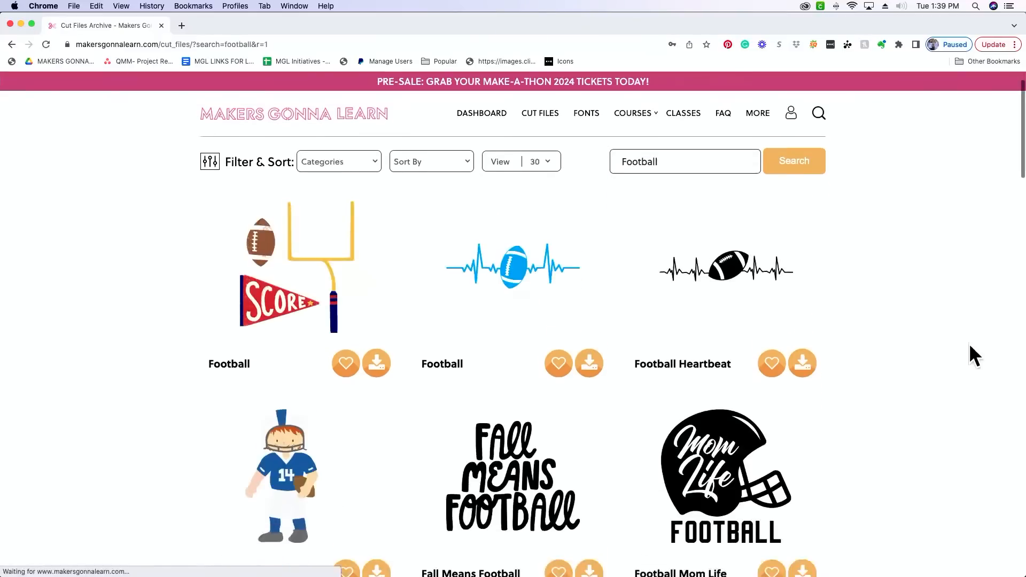
{"action": "scroll", "coordinate": [970, 343], "scroll_direction": "down", "scroll_amount": 4}
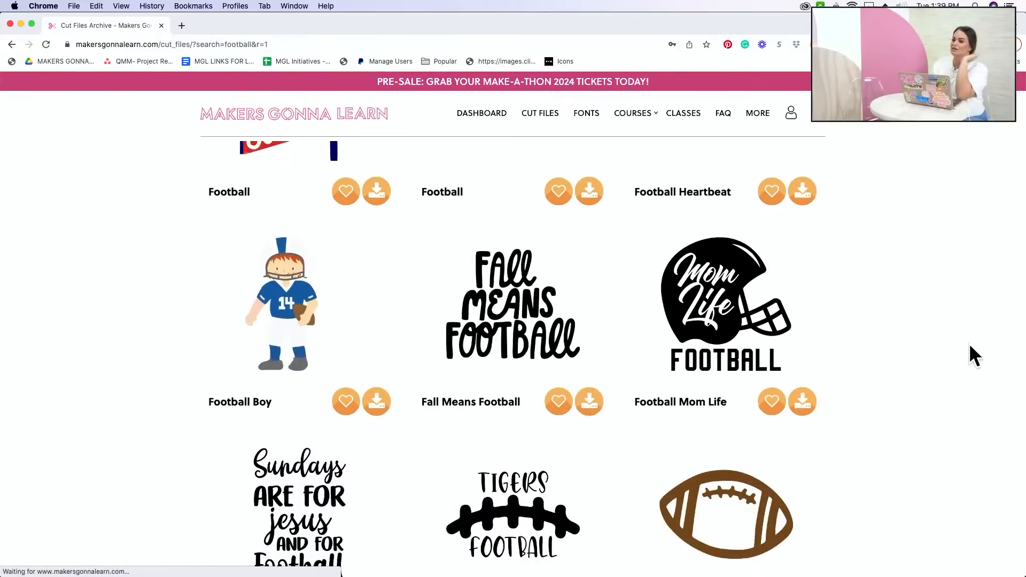
{"action": "scroll", "coordinate": [897, 331], "scroll_direction": "down", "scroll_amount": 4}
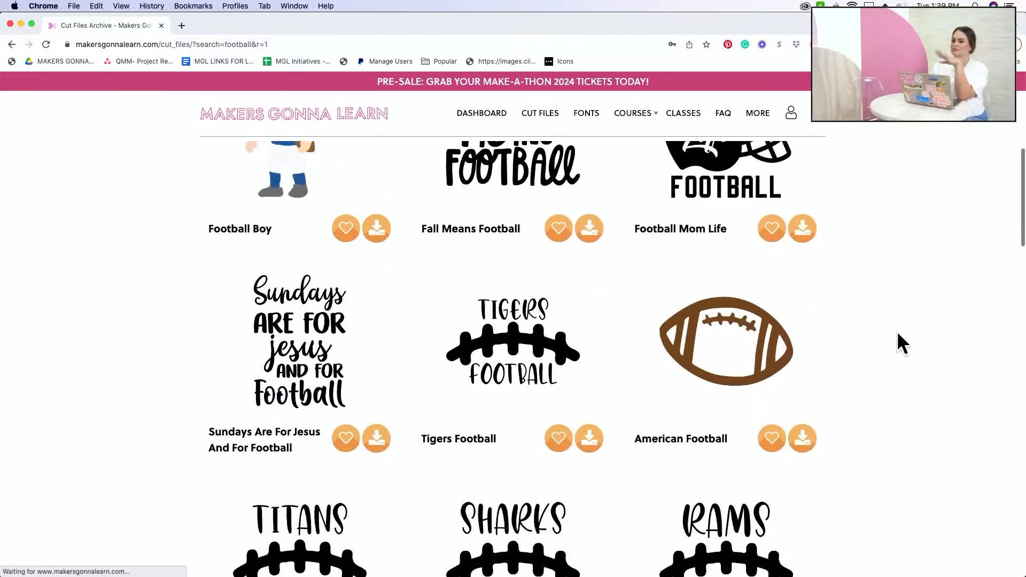
{"action": "scroll", "coordinate": [897, 331], "scroll_direction": "down", "scroll_amount": 2}
{"action": "left_click", "coordinate": [803, 357]}
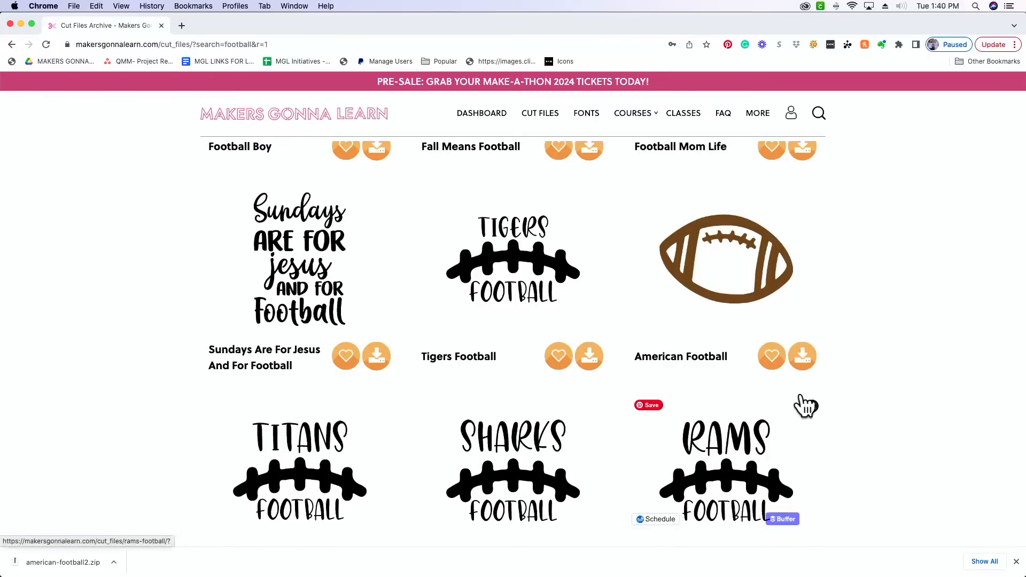
{"action": "left_click", "coordinate": [71, 562]}
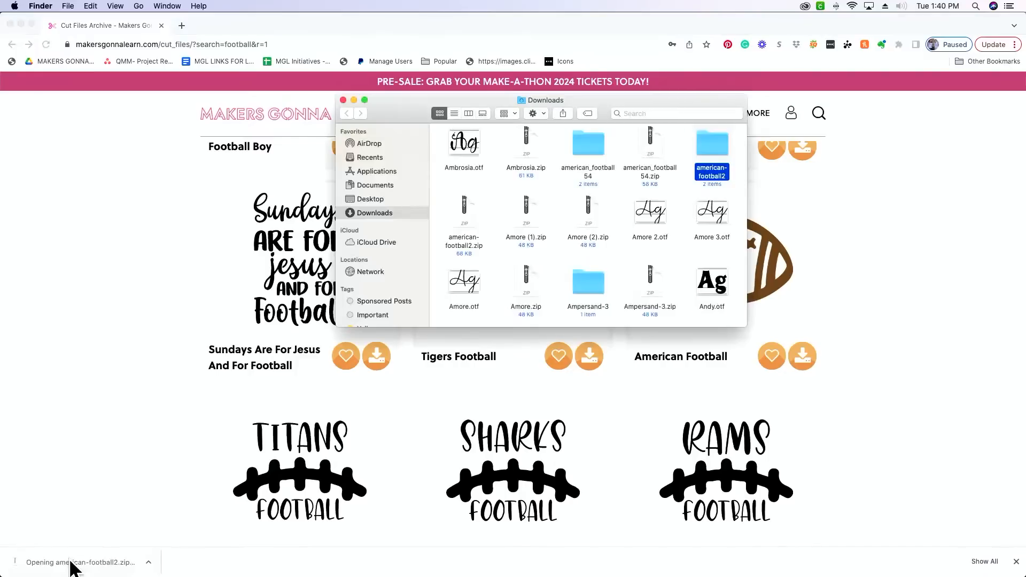
{"action": "double_click", "coordinate": [701, 148]}
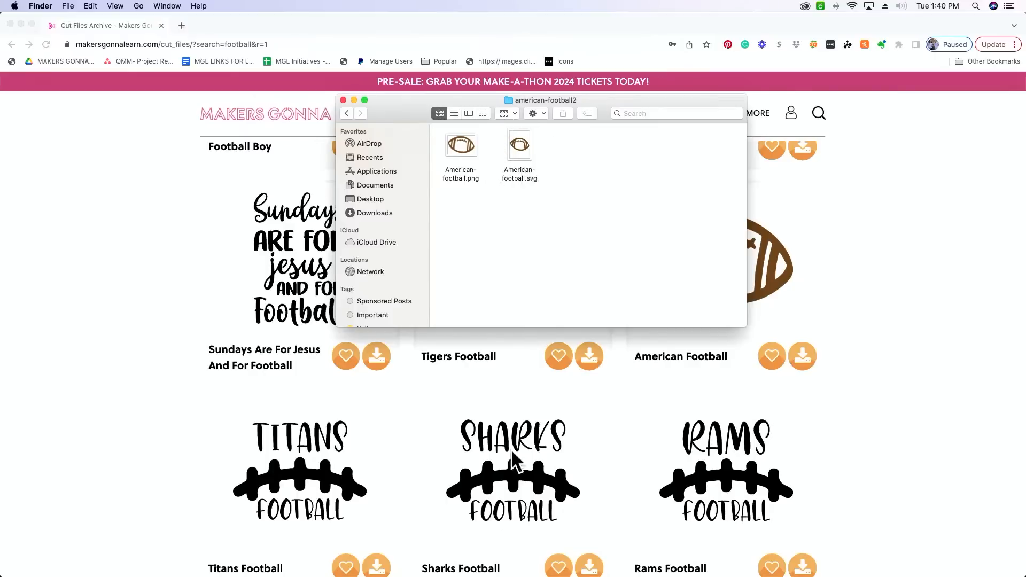
- Switch to Cricut Design Space and upload American-football.svg from the american-football2 folder as a cut image
{"action": "mouse_move", "coordinate": [516, 576]}
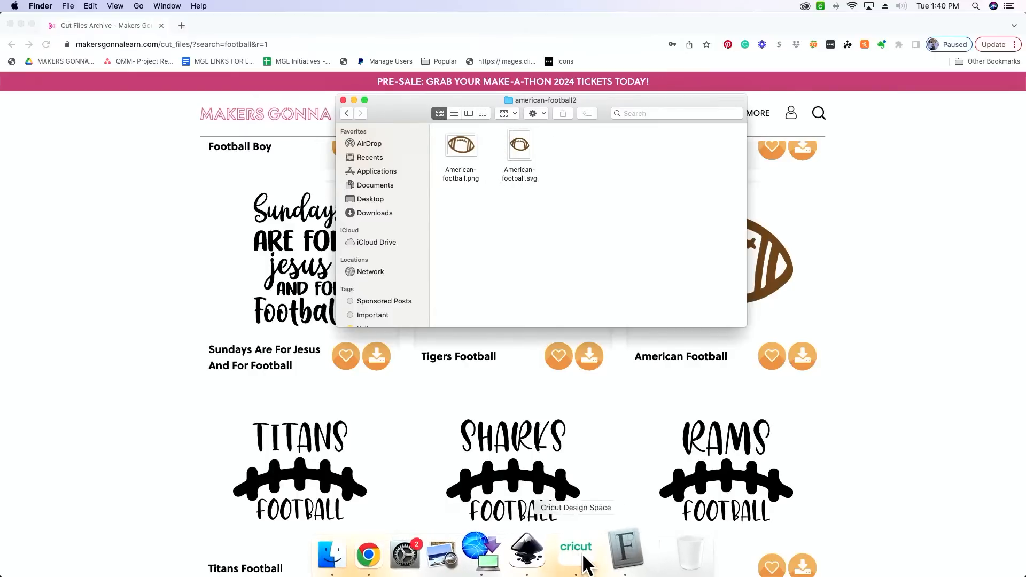
{"action": "left_click", "coordinate": [583, 557]}
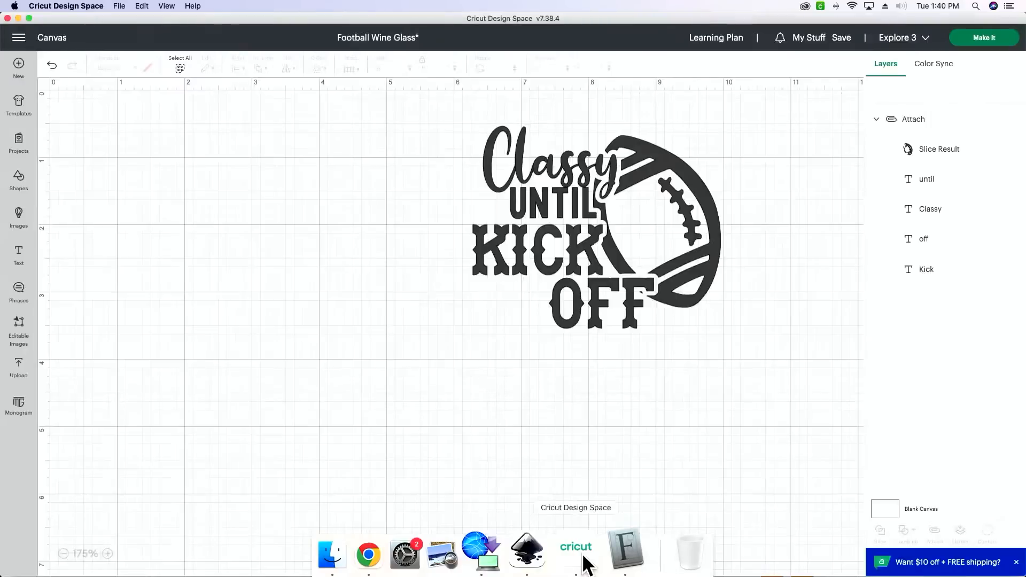
{"action": "left_click", "coordinate": [19, 380]}
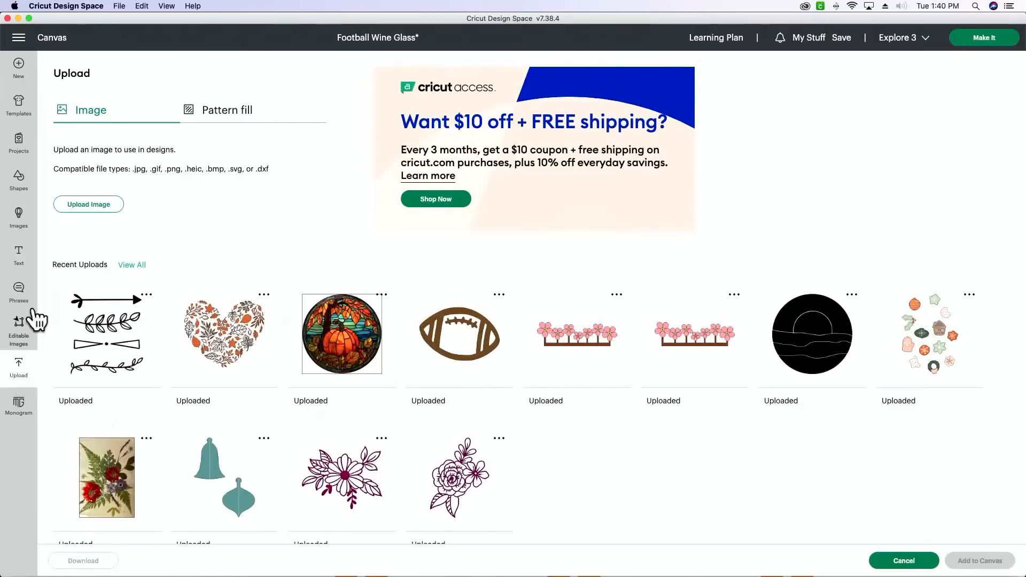
{"action": "left_click", "coordinate": [86, 205]}
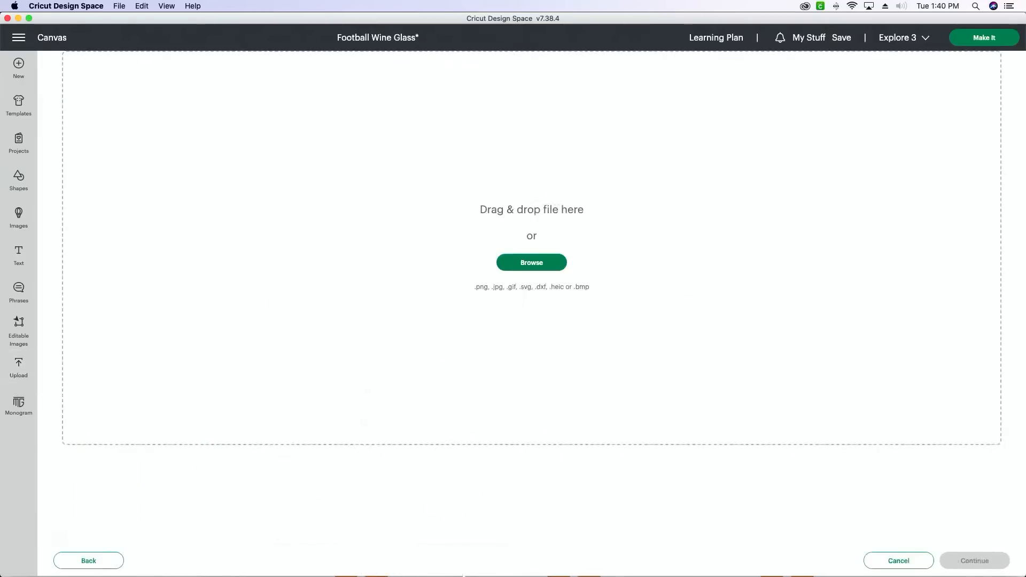
{"action": "left_click", "coordinate": [369, 565]}
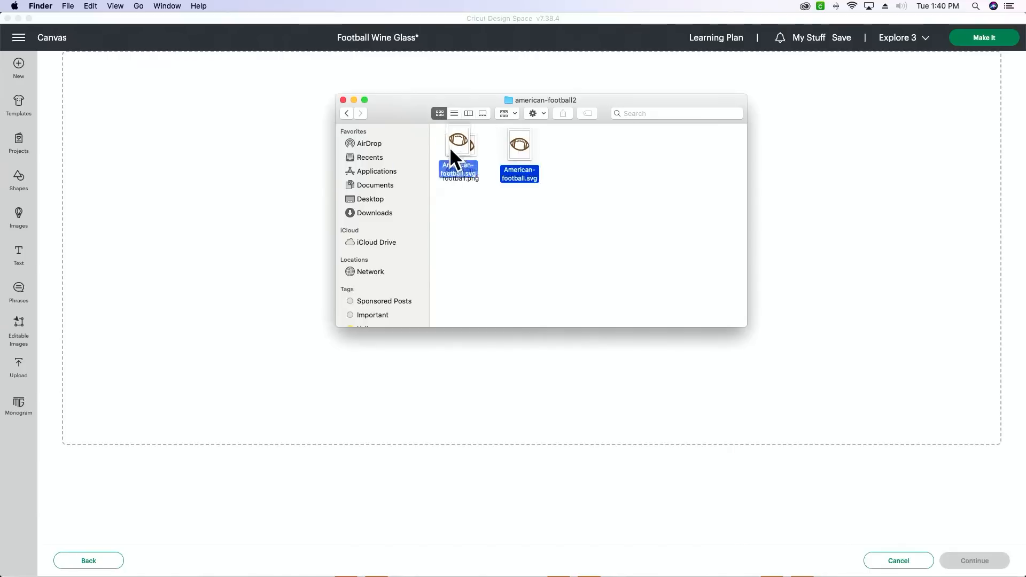
{"action": "left_click_drag", "start_coordinate": [450, 147], "coordinate": [190, 156]}
{"action": "left_click", "coordinate": [316, 204]}
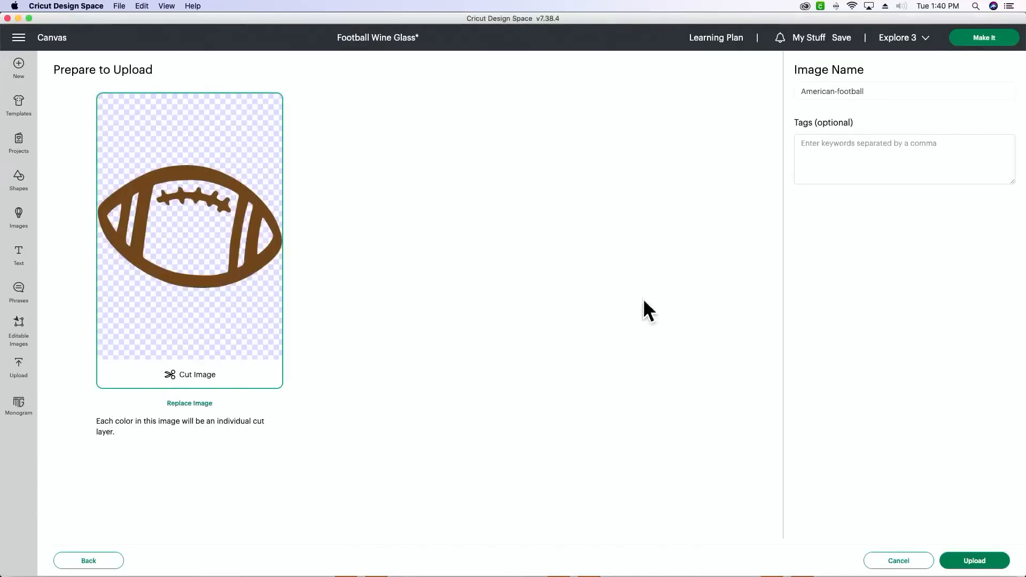
{"action": "left_click", "coordinate": [991, 564]}
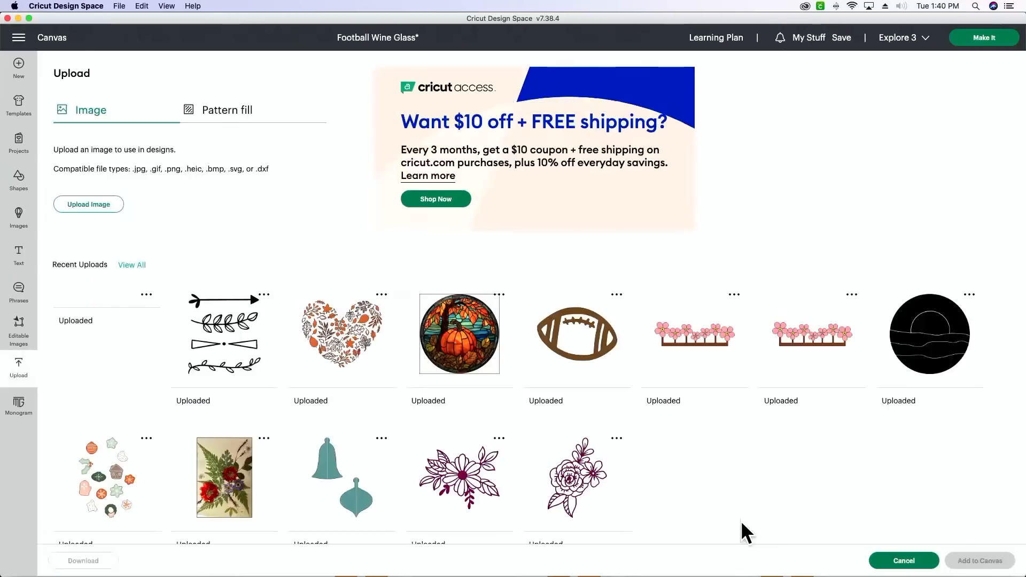
- Add the newly uploaded football to the canvas and move it to about X 2.38, Y 1.27
{"action": "left_click", "coordinate": [111, 369]}
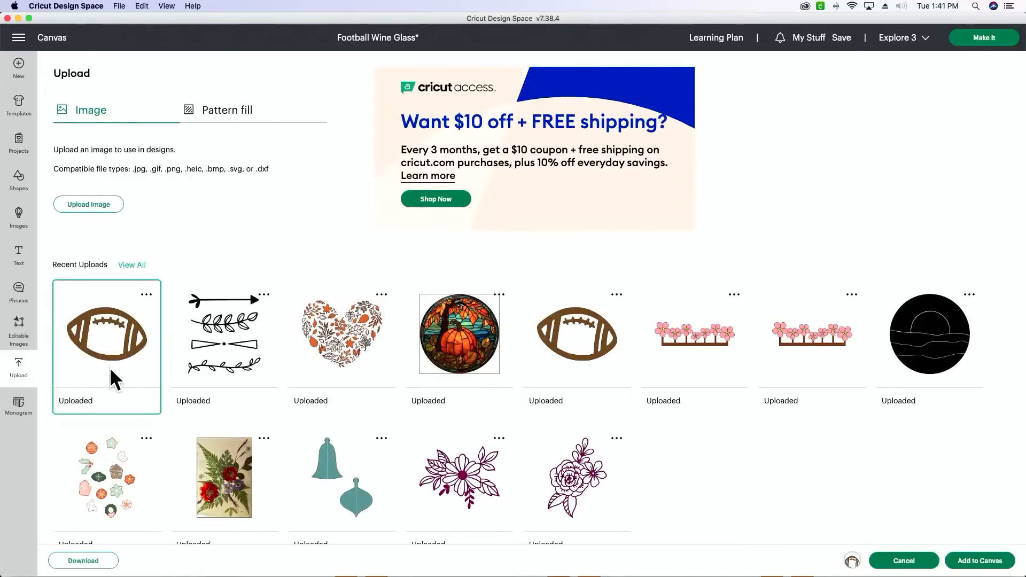
{"action": "left_click", "coordinate": [989, 561]}
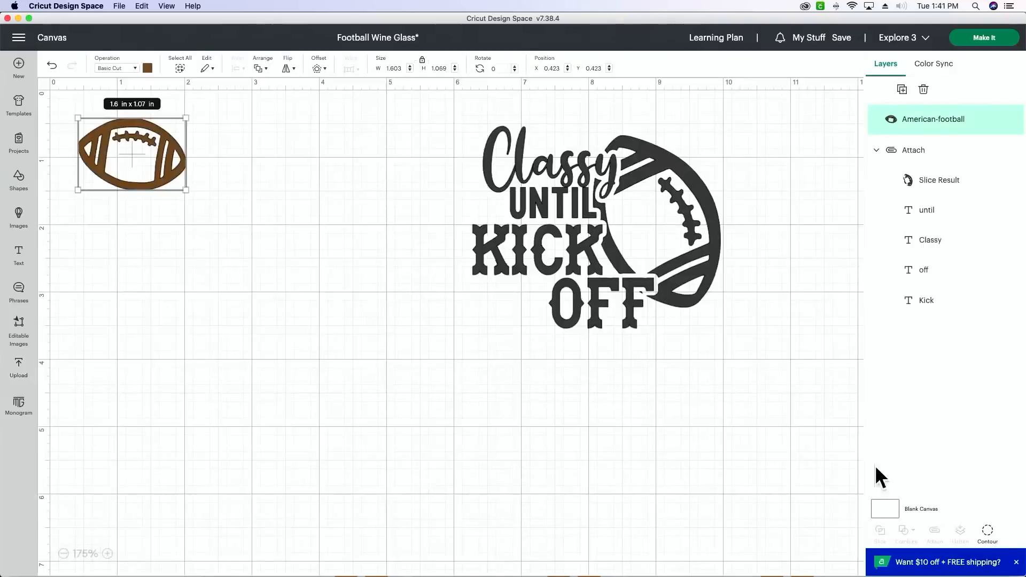
{"action": "left_click_drag", "start_coordinate": [127, 165], "coordinate": [258, 223]}
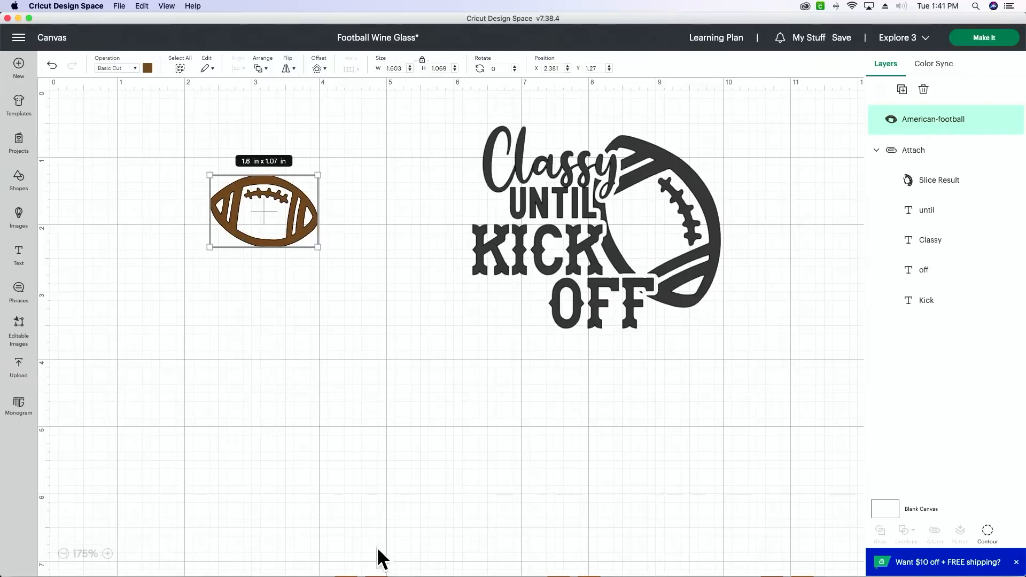
- Switch to Chrome and open the Makers Gonna Learn fonts archive
{"action": "left_click", "coordinate": [398, 568]}
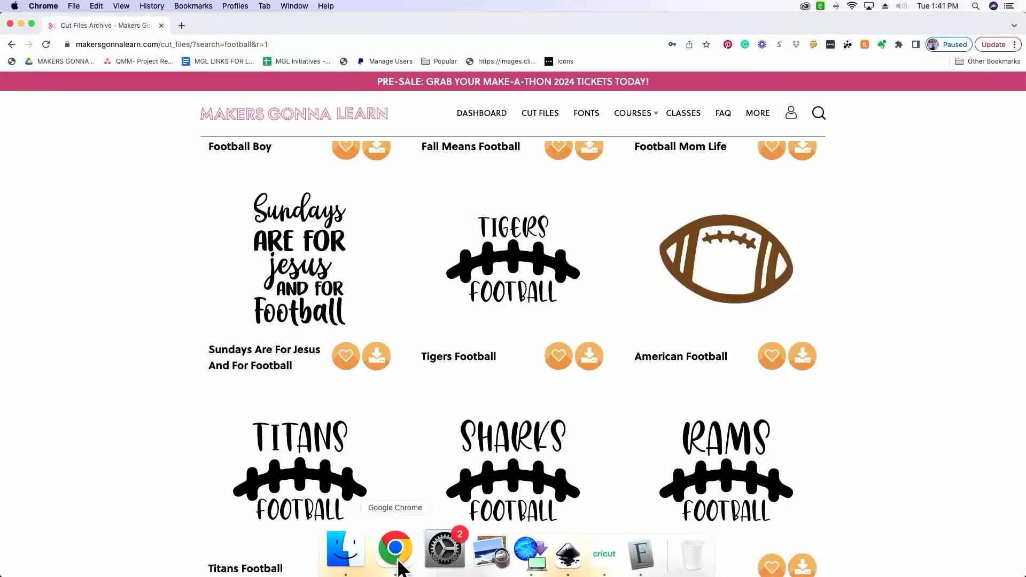
{"action": "scroll", "coordinate": [385, 339], "scroll_direction": "up", "scroll_amount": 10}
{"action": "left_click", "coordinate": [592, 117]}
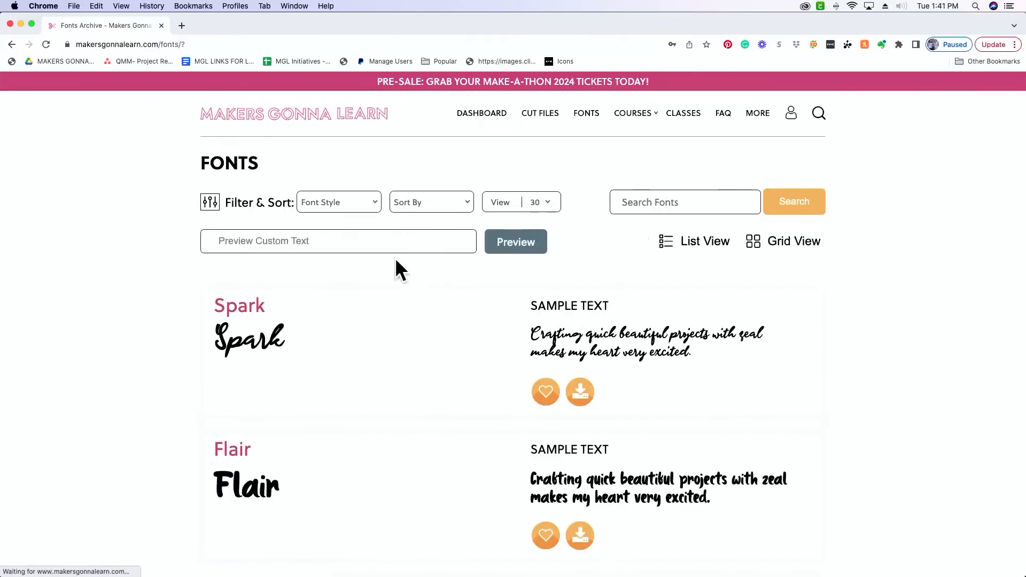
{"action": "left_click", "coordinate": [339, 203]}
{"action": "left_click", "coordinate": [337, 203]}
{"action": "left_click", "coordinate": [350, 201]}
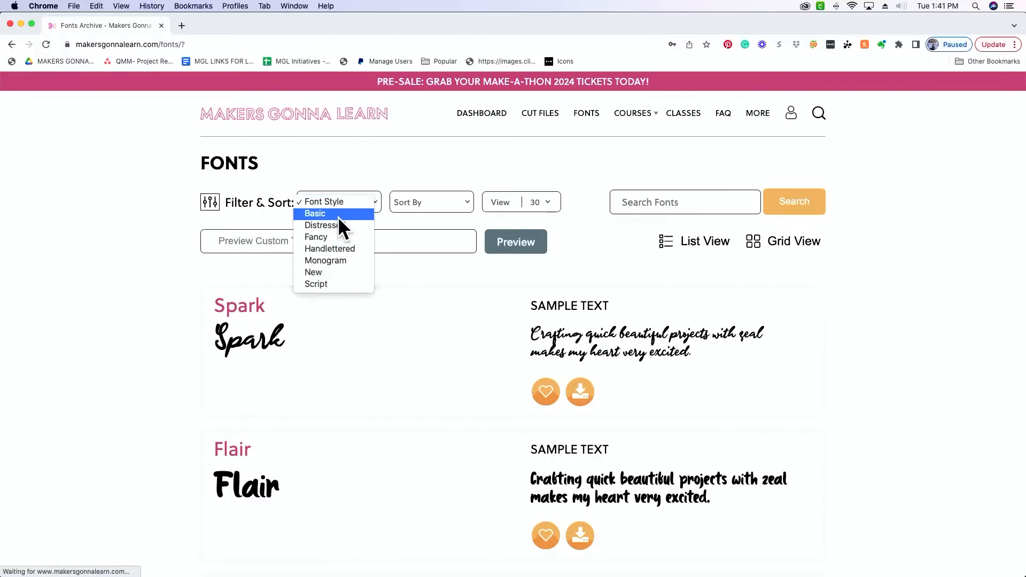
- Search the fonts archive for Giddy Up
{"action": "left_click", "coordinate": [640, 202]}
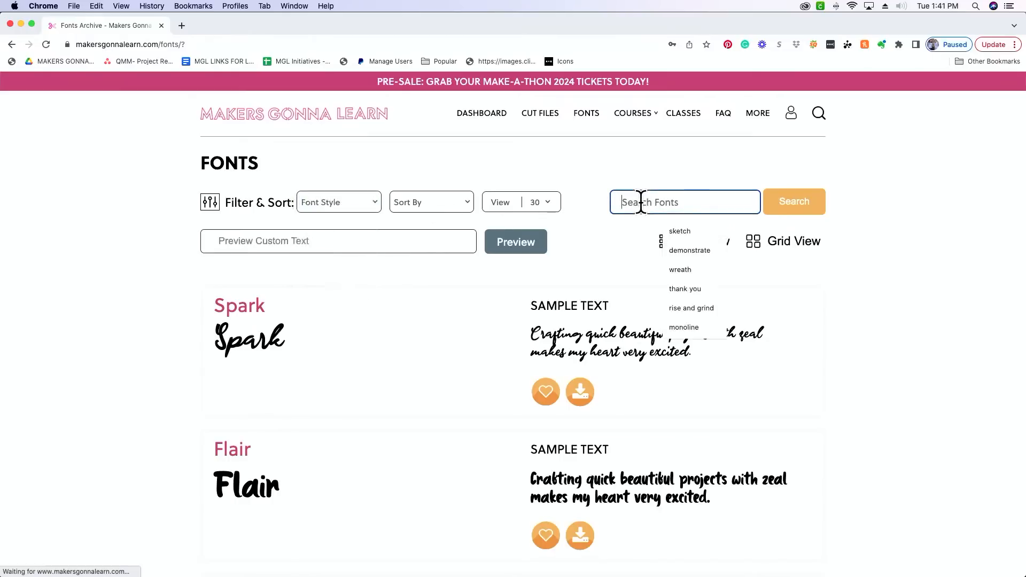
{"action": "type", "text": "Giddy"}
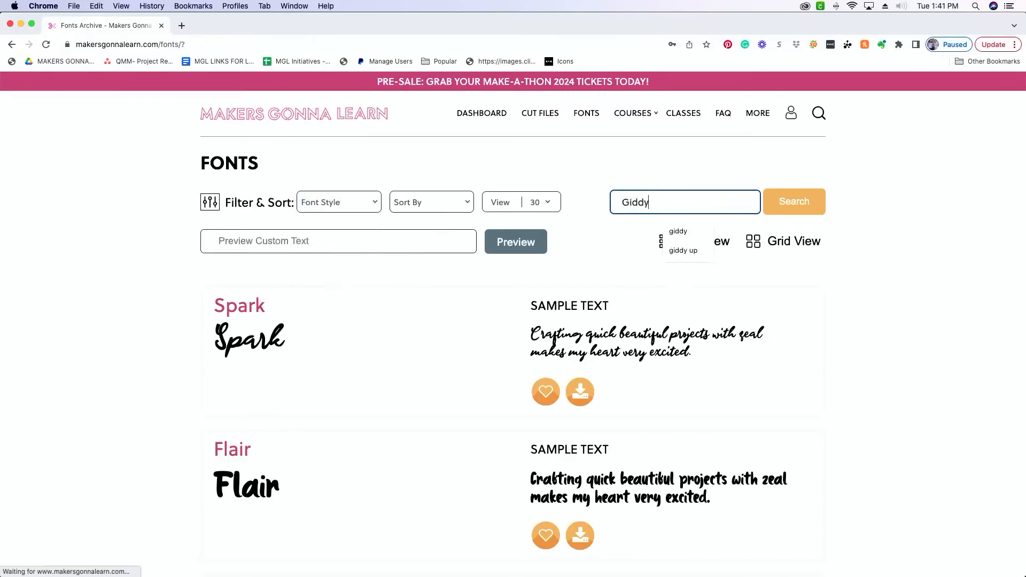
{"action": "type", "text": " Up"}
{"action": "key", "text": "Return"}
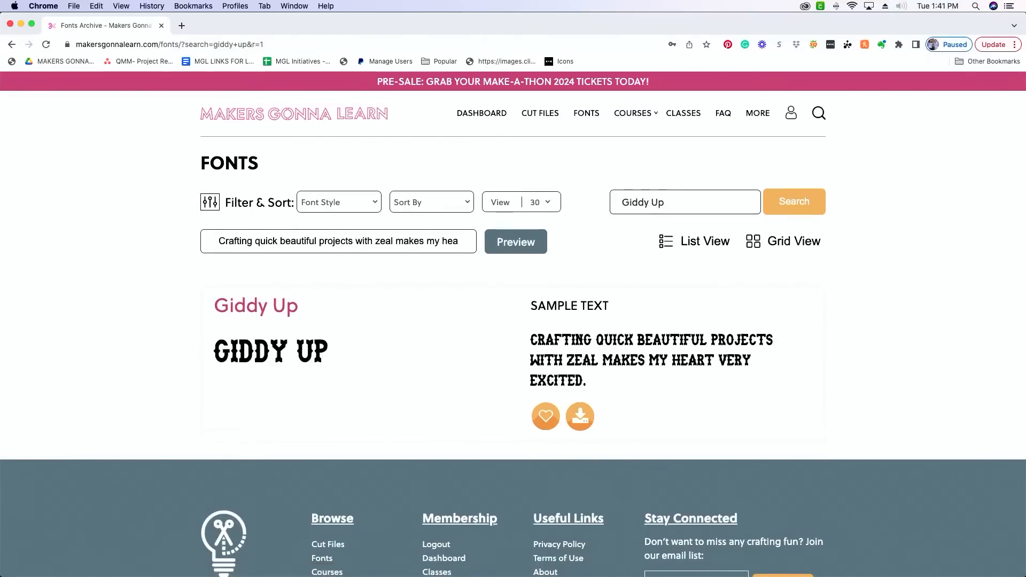
- Download and unzip the Giddy Up font, and install Giddy Up 3.otf in Font Book
{"action": "left_click", "coordinate": [588, 422]}
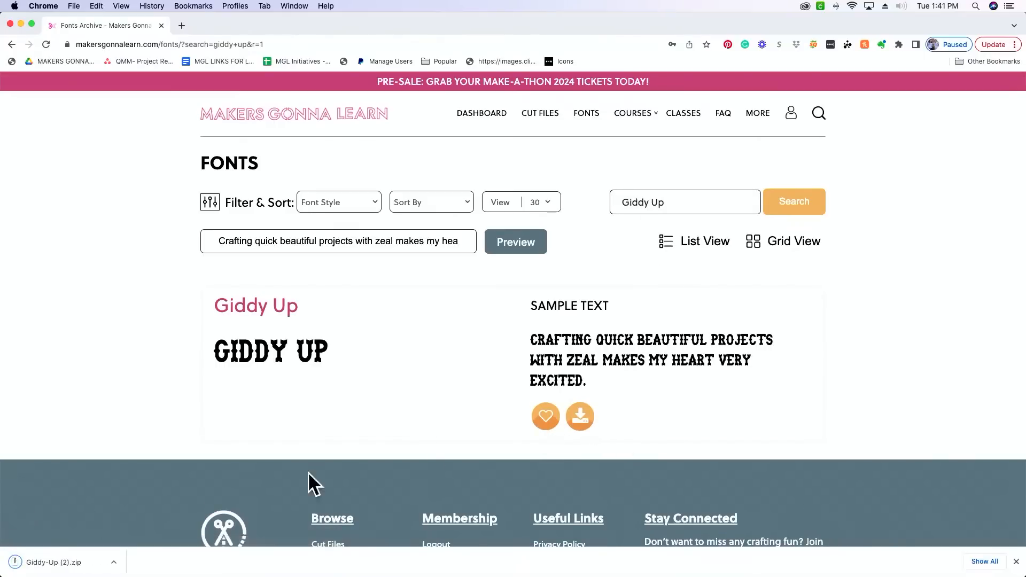
{"action": "left_click", "coordinate": [53, 571]}
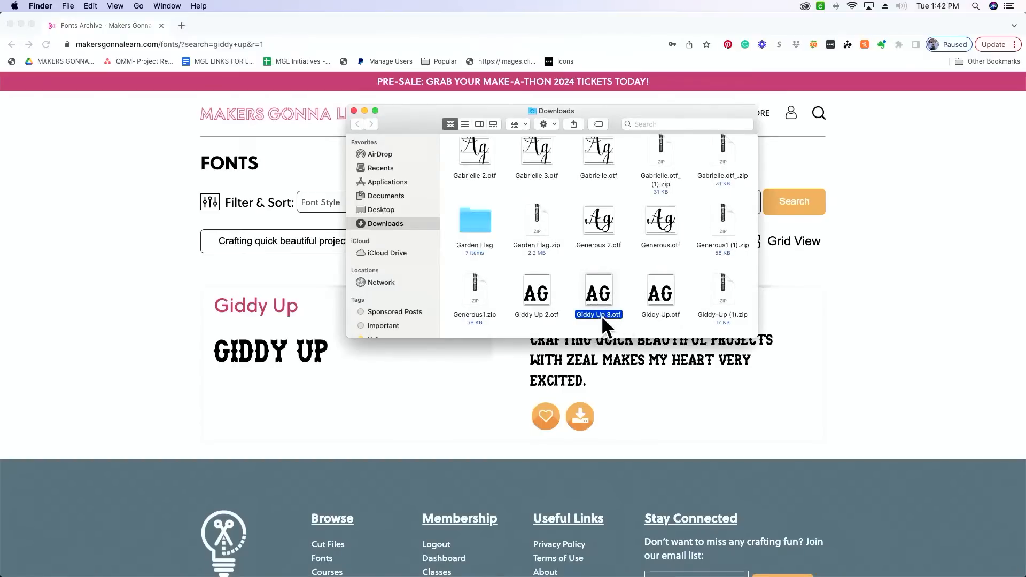
{"action": "double_click", "coordinate": [602, 293]}
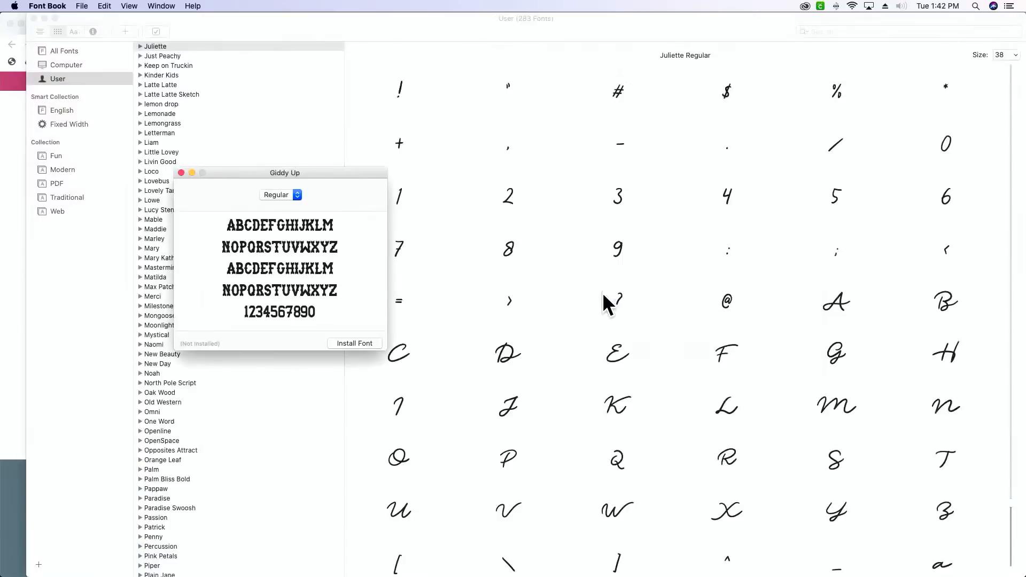
{"action": "left_click", "coordinate": [365, 345]}
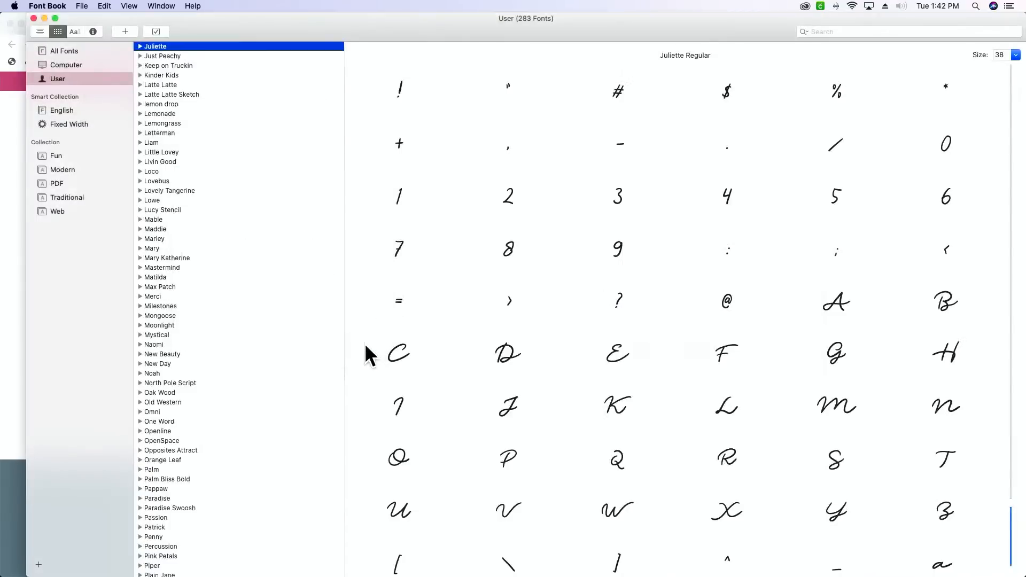
- Switch back to Chrome and search the fonts archive for Plain Jane
{"action": "key", "text": "super+Tab"}
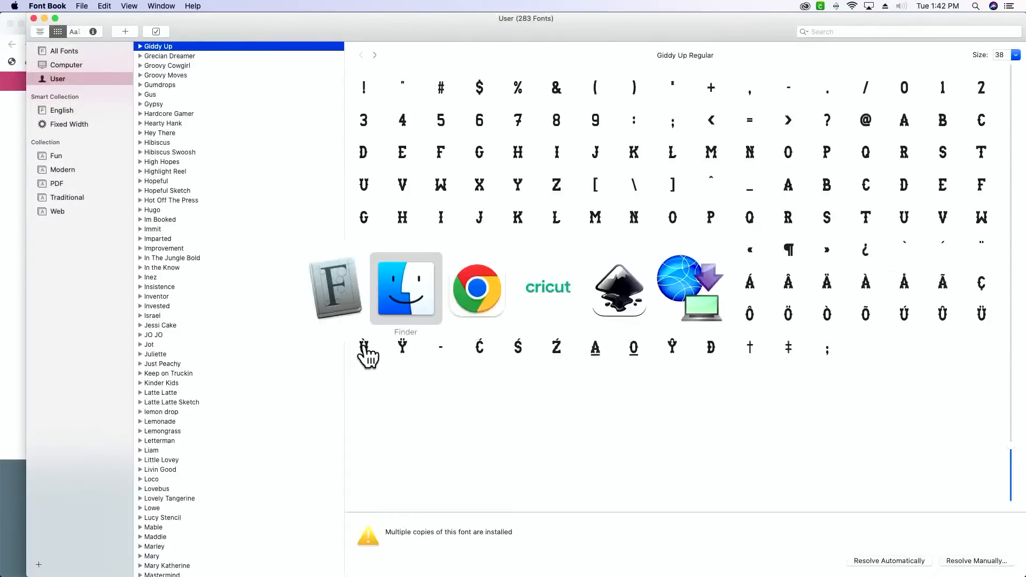
{"action": "key", "text": "super+Tab"}
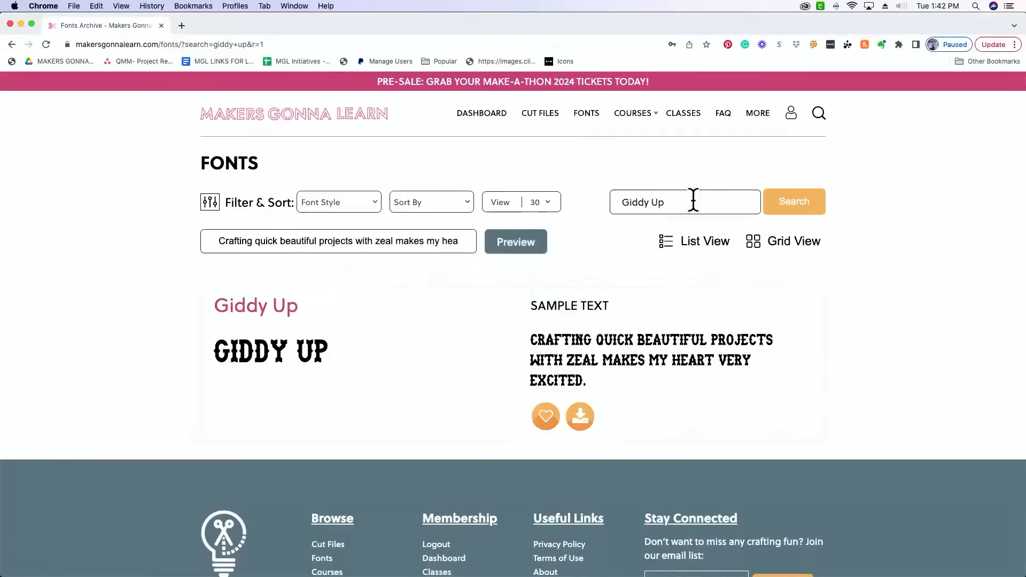
{"action": "double_click", "coordinate": [693, 200]}
{"action": "key", "text": "BackSpace"}
{"action": "key", "text": "BackSpace"}
{"action": "key", "text": "BackSpace"}
{"action": "key", "text": "BackSpace"}
{"action": "key", "text": "BackSpace"}
{"action": "key", "text": "BackSpace"}
{"action": "key", "text": "BackSpace"}
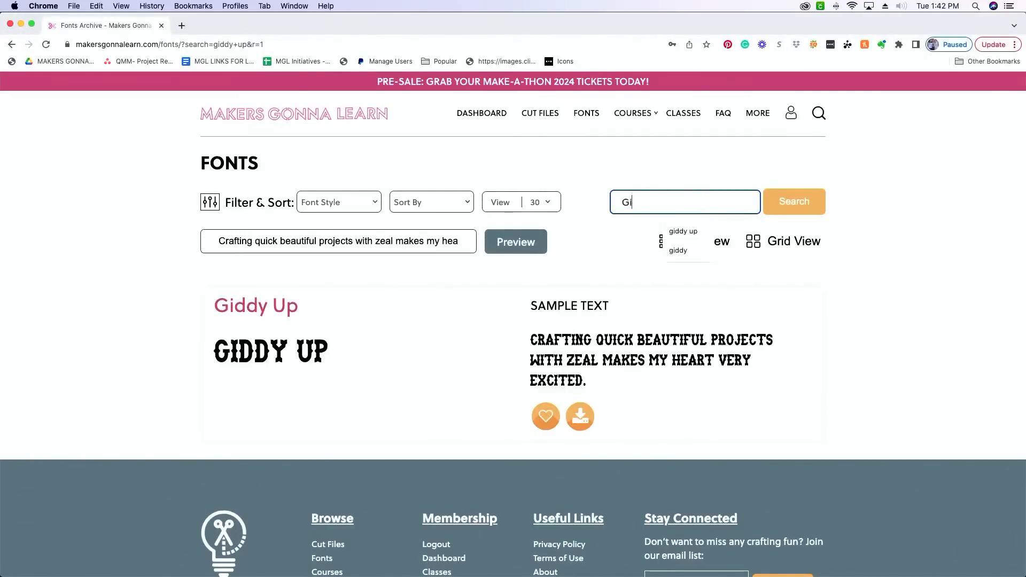
{"action": "type", "text": "Plain Jan"}
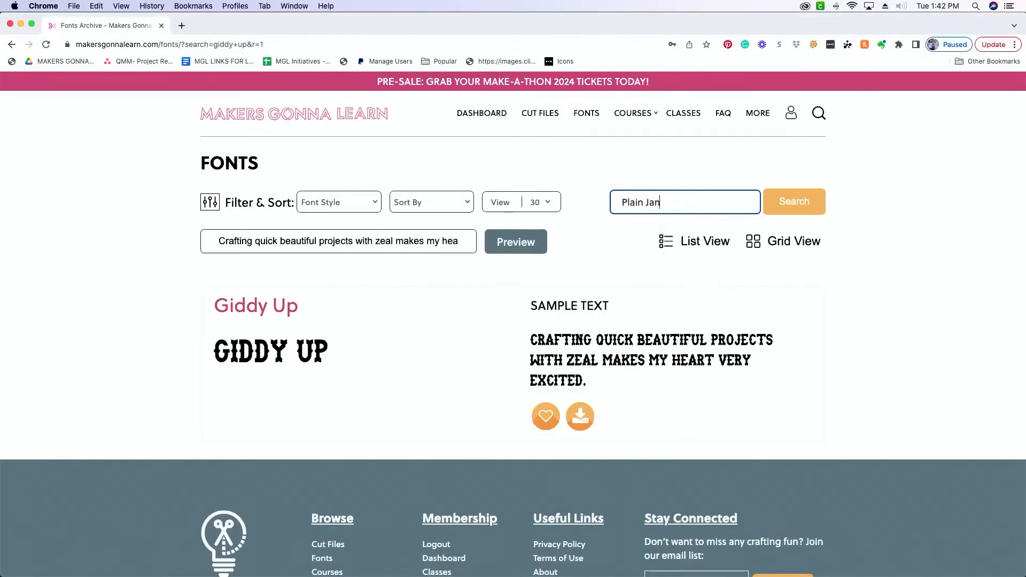
{"action": "type", "text": "e"}
{"action": "key", "text": "Return"}
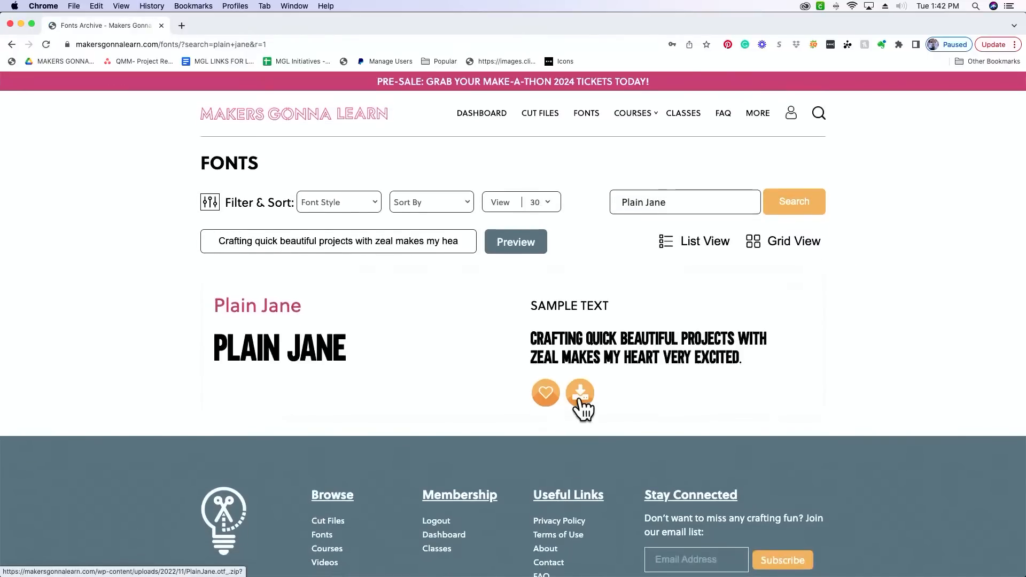
- Download and unzip the Plain Jane font, and install PlainJane 2.otf in Font Book
{"action": "left_click", "coordinate": [581, 402]}
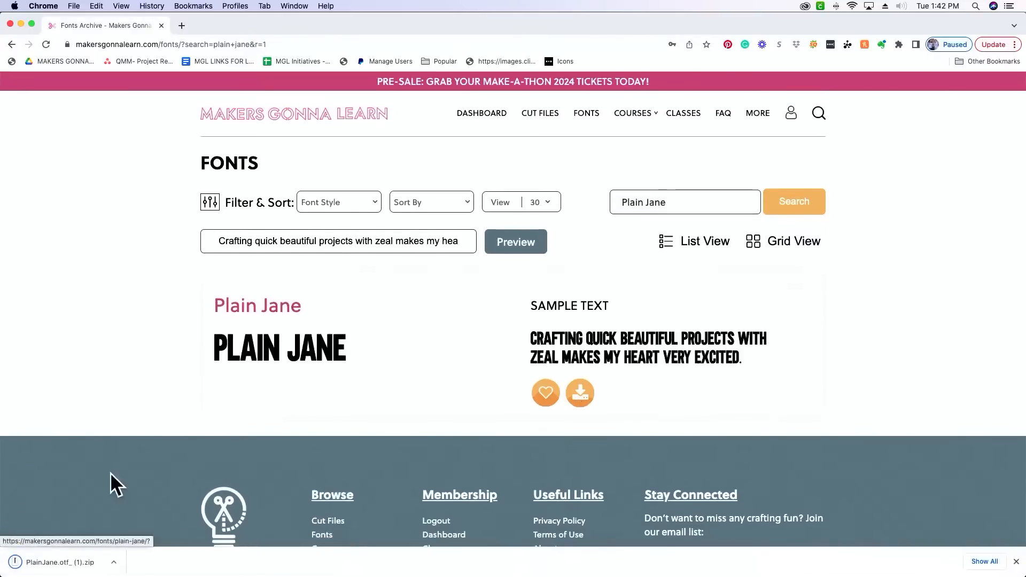
{"action": "left_click", "coordinate": [76, 567]}
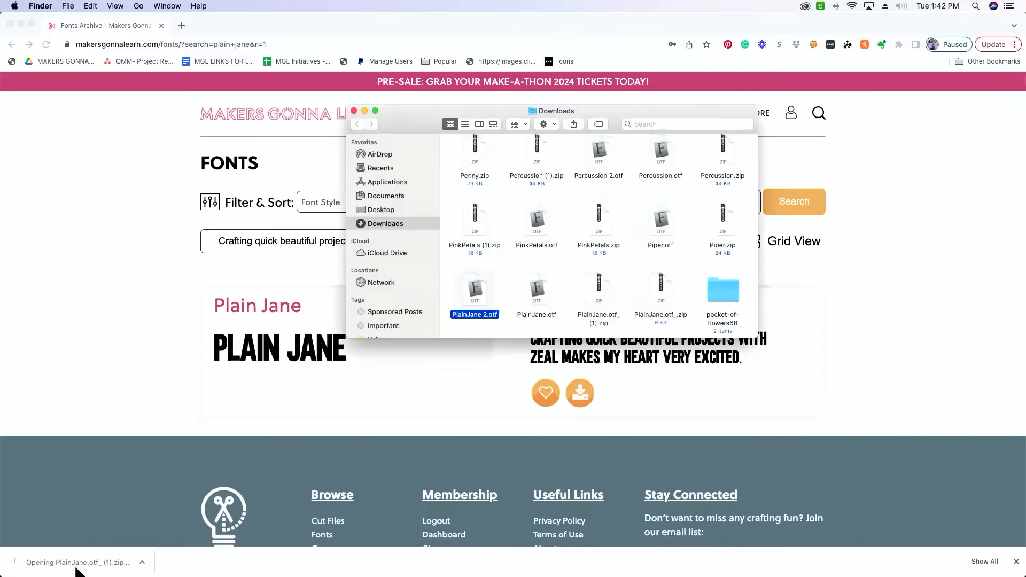
{"action": "double_click", "coordinate": [474, 293]}
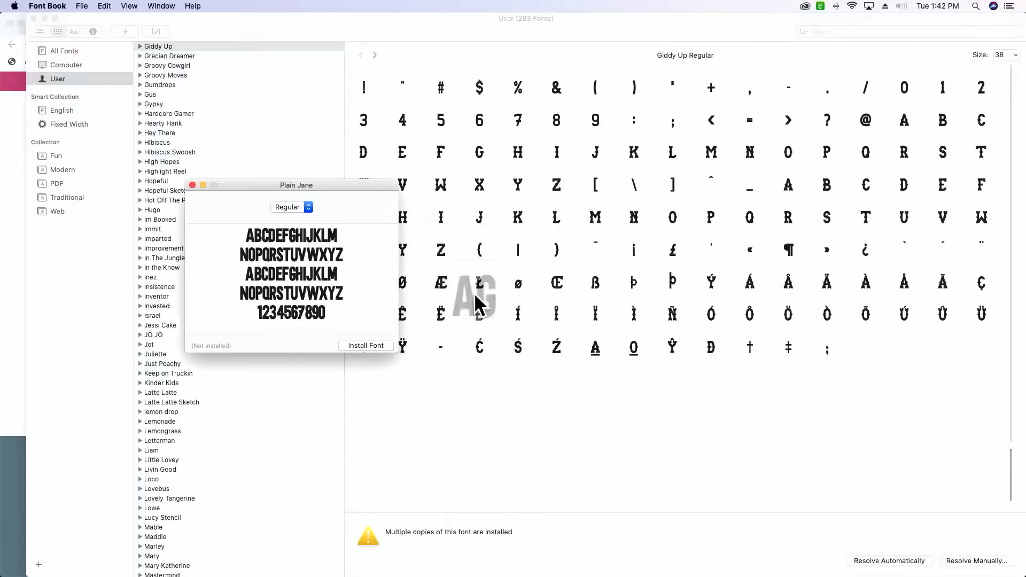
{"action": "left_click", "coordinate": [374, 345]}
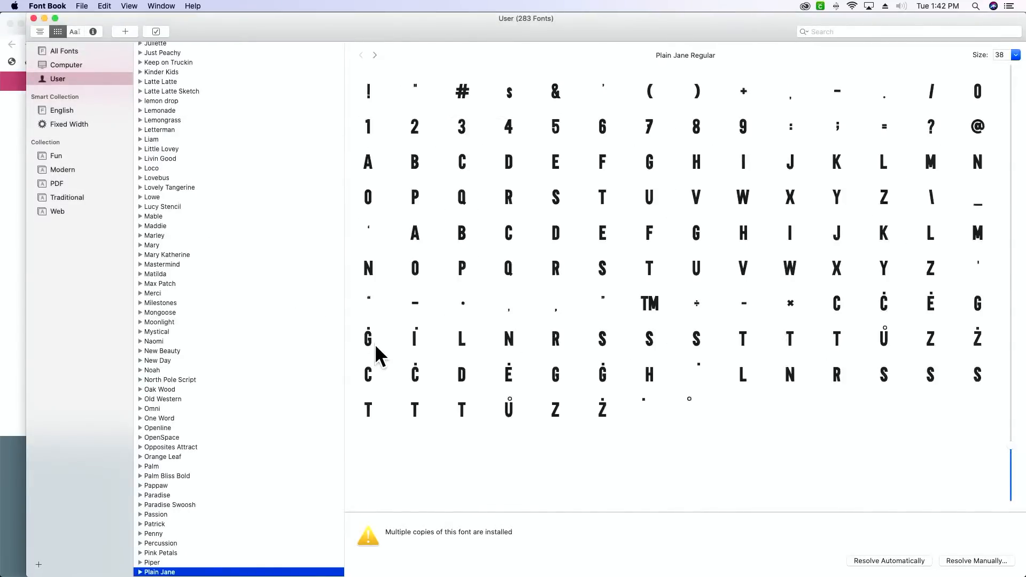
- Return to the fonts archive in Chrome and search it for Goldie
{"action": "key", "text": "super+Tab"}
{"action": "key", "text": "super+Tab"}
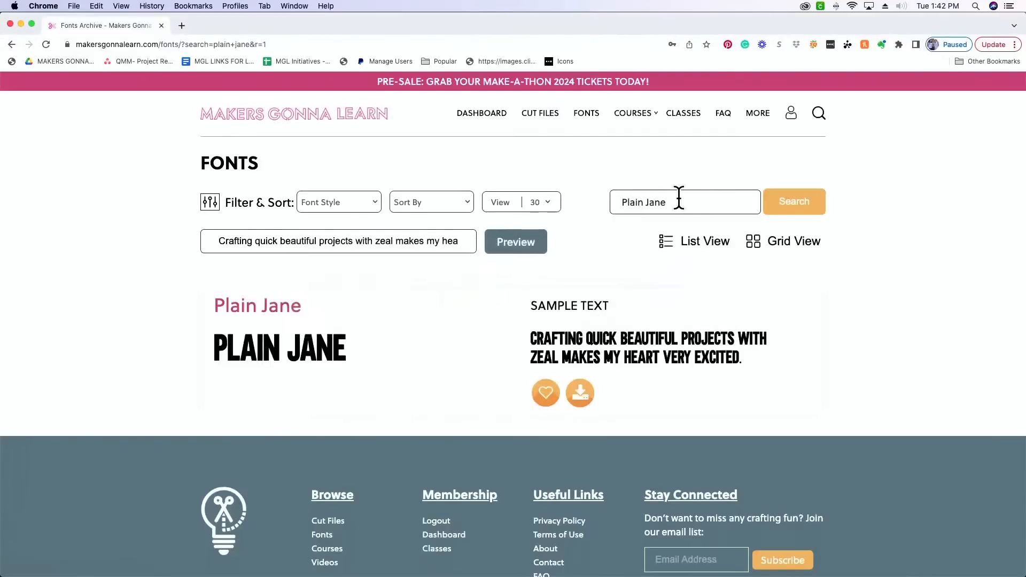
{"action": "double_click", "coordinate": [678, 201]}
{"action": "triple_click", "coordinate": [679, 201]}
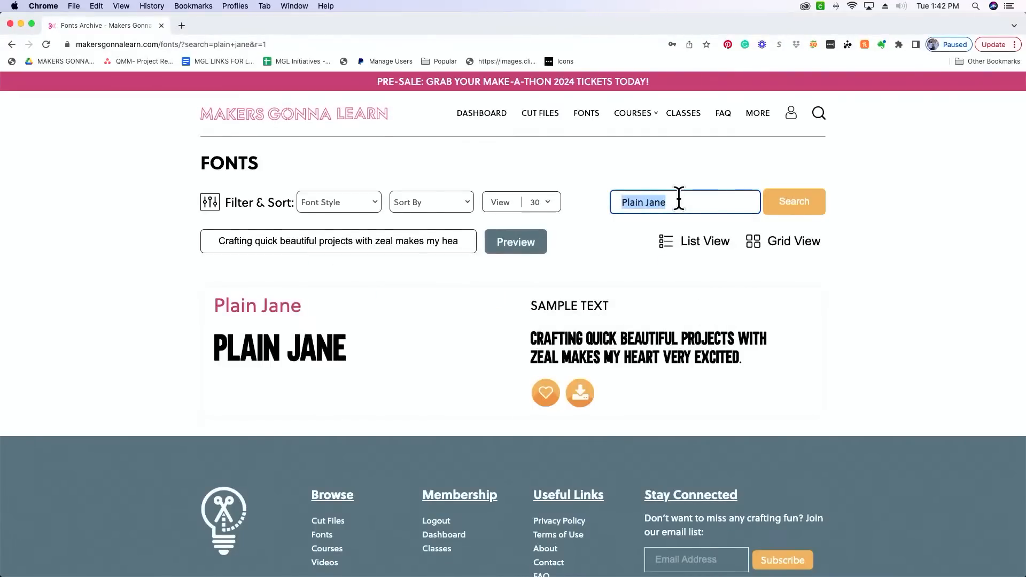
{"action": "type", "text": "Goldie"}
{"action": "key", "text": "Return"}
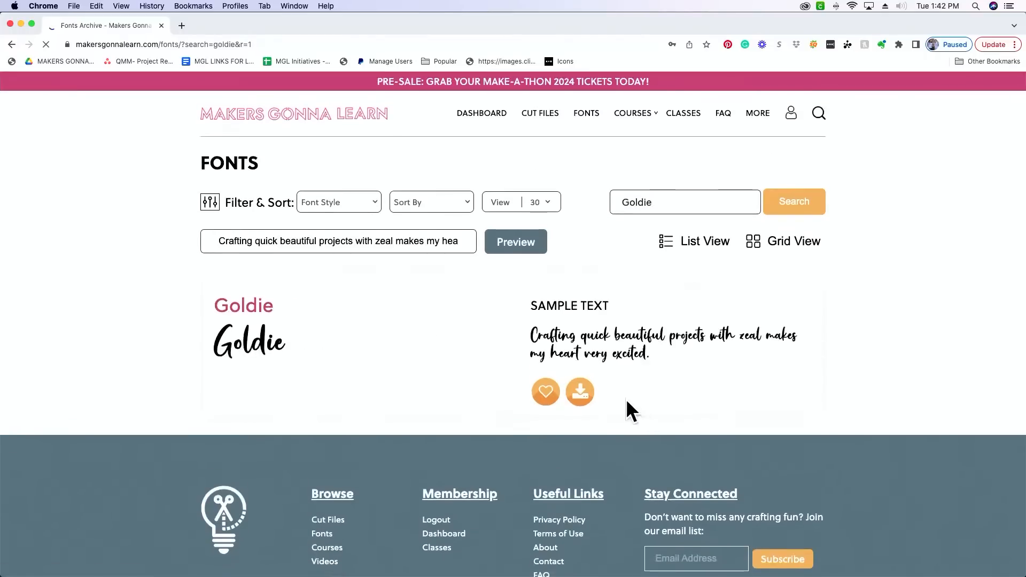
- Download the Goldie font and unzip it in the Downloads folder
{"action": "left_click", "coordinate": [590, 398]}
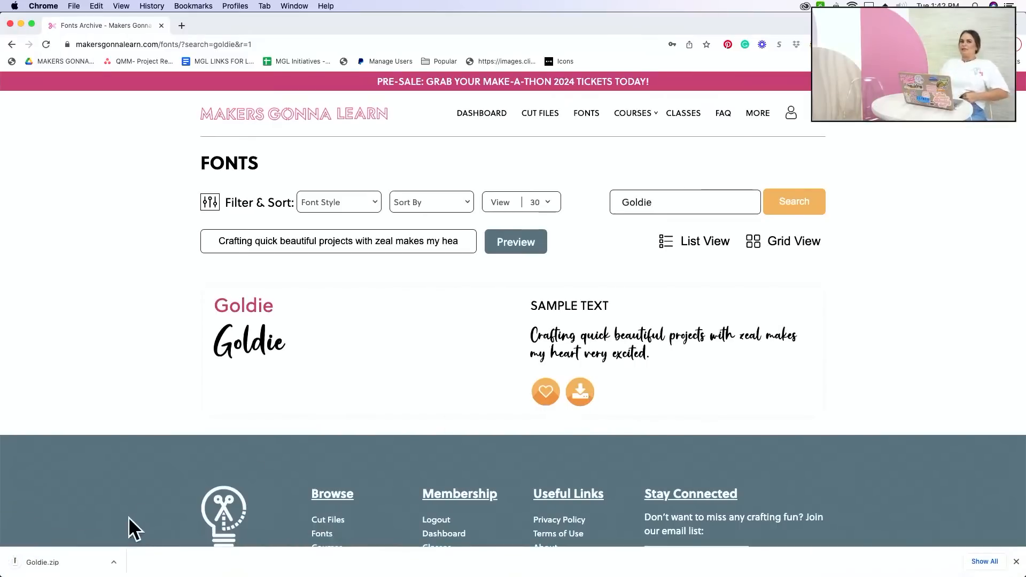
{"action": "left_click", "coordinate": [76, 569]}
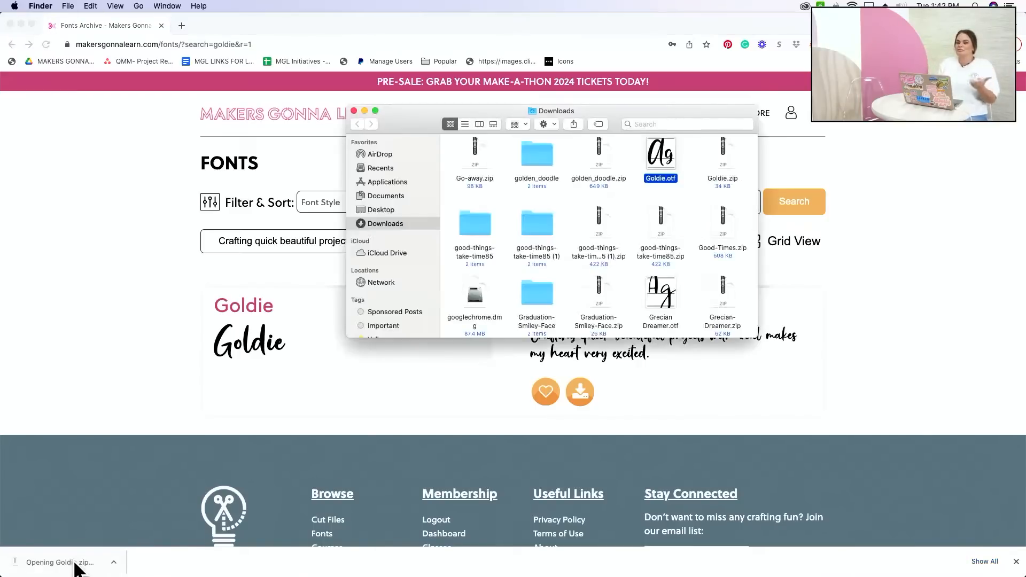
- Install the Goldie font from the Goldie.otf file in Downloads and switch to Cricut Design Space
{"action": "double_click", "coordinate": [666, 158]}
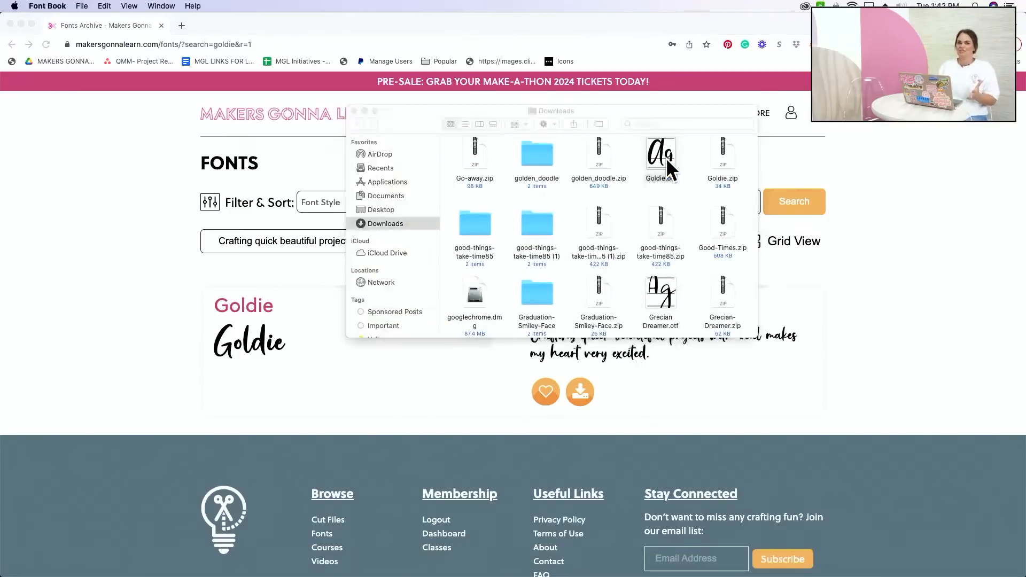
{"action": "left_click", "coordinate": [380, 396]}
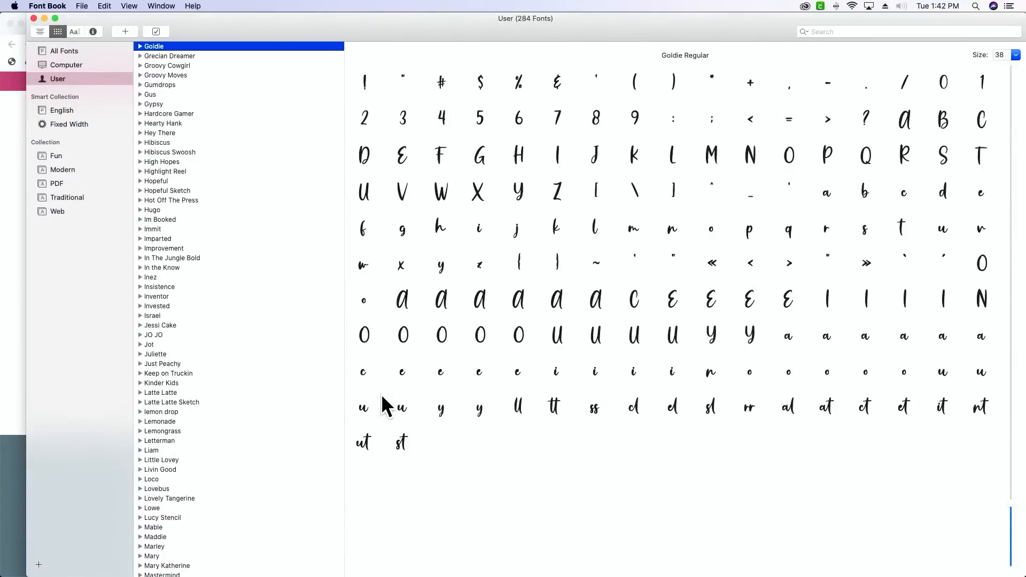
{"action": "mouse_move", "coordinate": [484, 574]}
{"action": "left_click", "coordinate": [583, 554]}
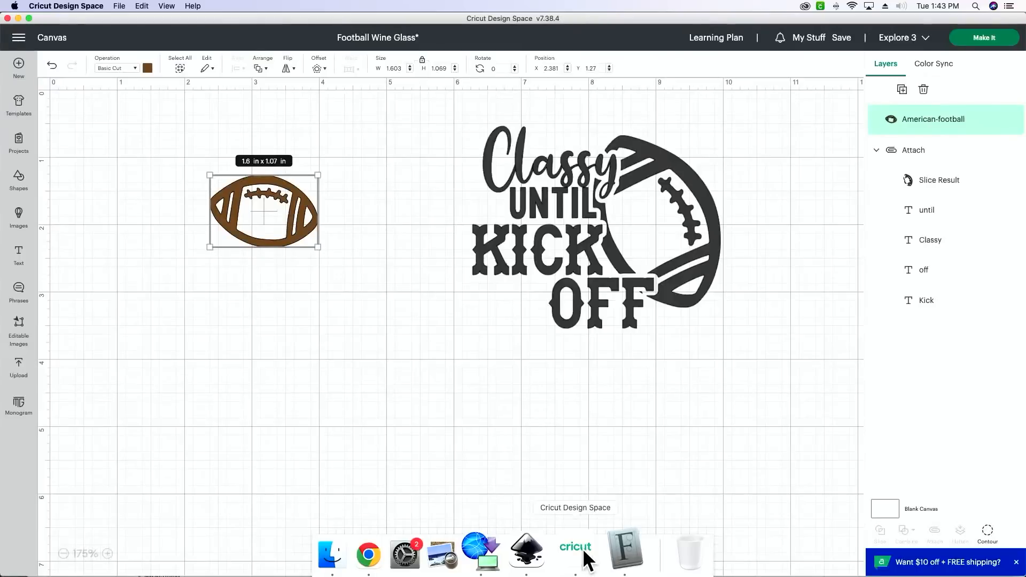
- Save the Football Wine Glass project and reload Design Space to load the new font
{"action": "left_click", "coordinate": [467, 418]}
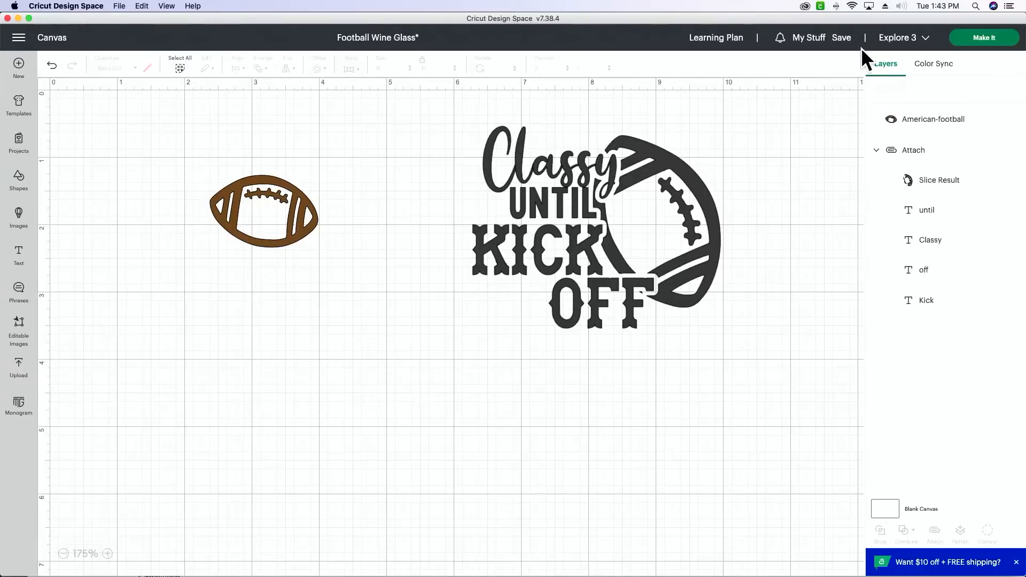
{"action": "mouse_move", "coordinate": [843, 35]}
{"action": "left_click", "coordinate": [866, 66]}
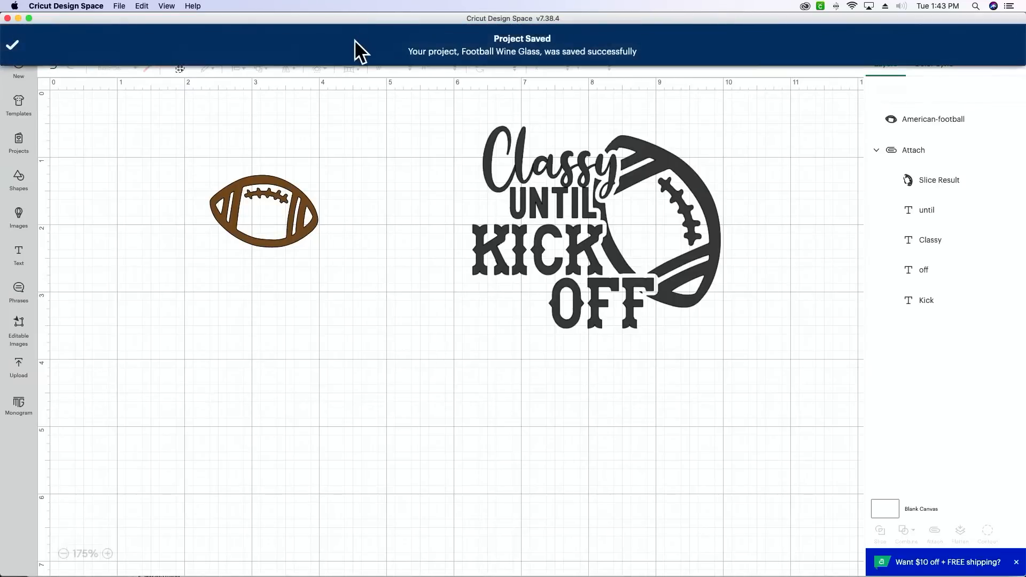
{"action": "left_click", "coordinate": [172, 6]}
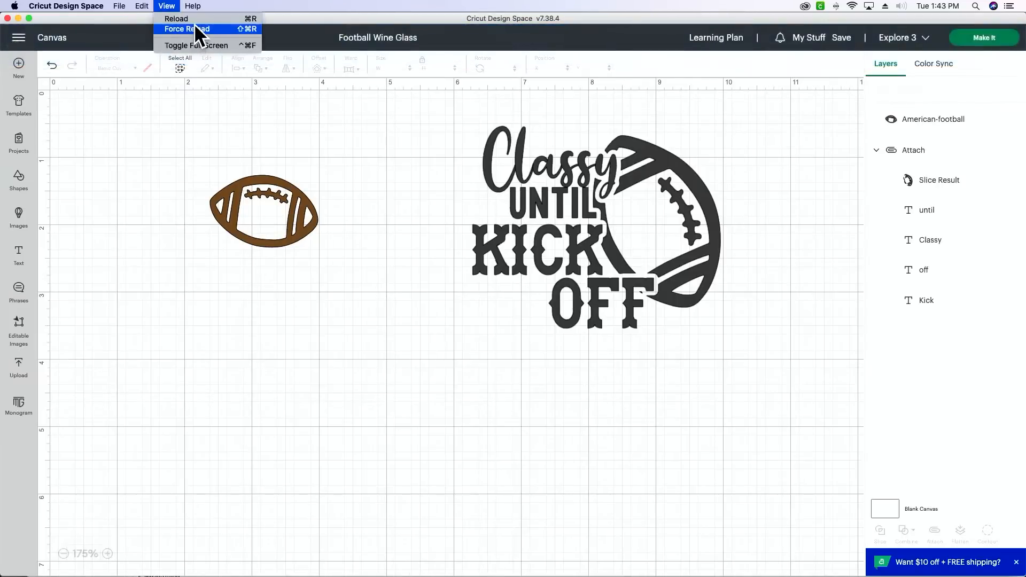
{"action": "left_click", "coordinate": [195, 22]}
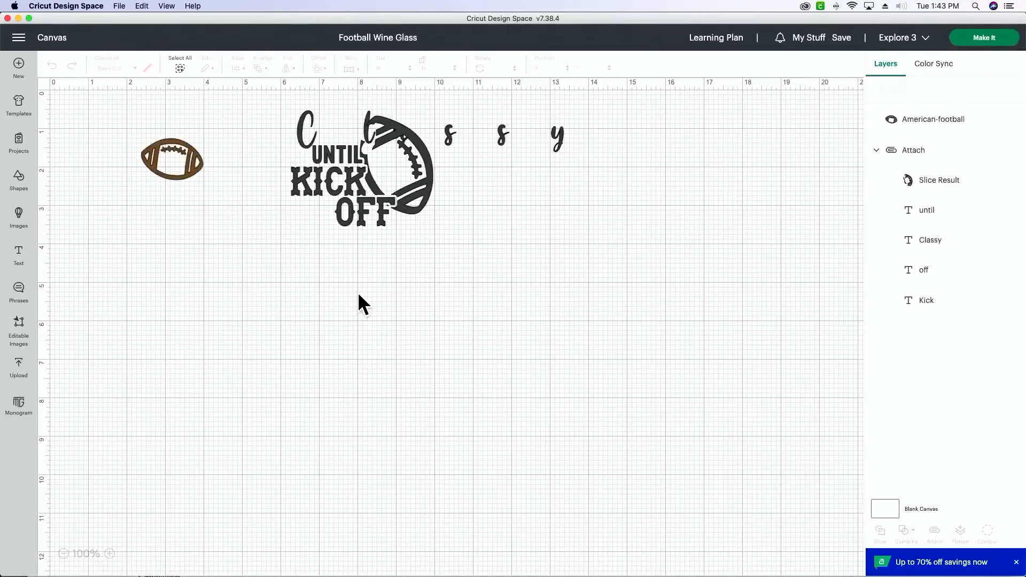
- Add a text object reading "classy" and set its font to the system font Goldie
{"action": "scroll", "coordinate": [391, 272], "scroll_direction": "down", "scroll_amount": 1}
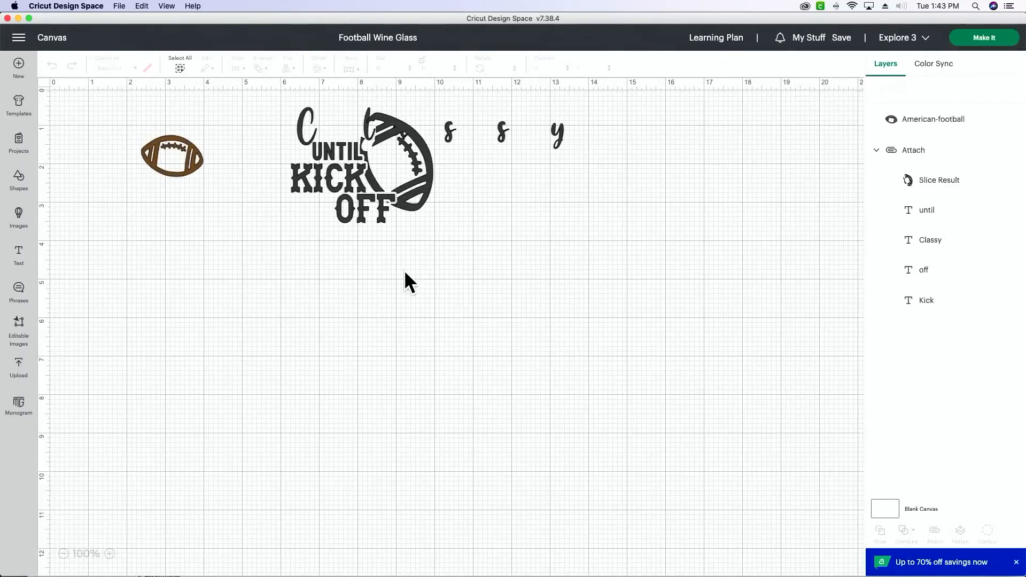
{"action": "left_click", "coordinate": [18, 259]}
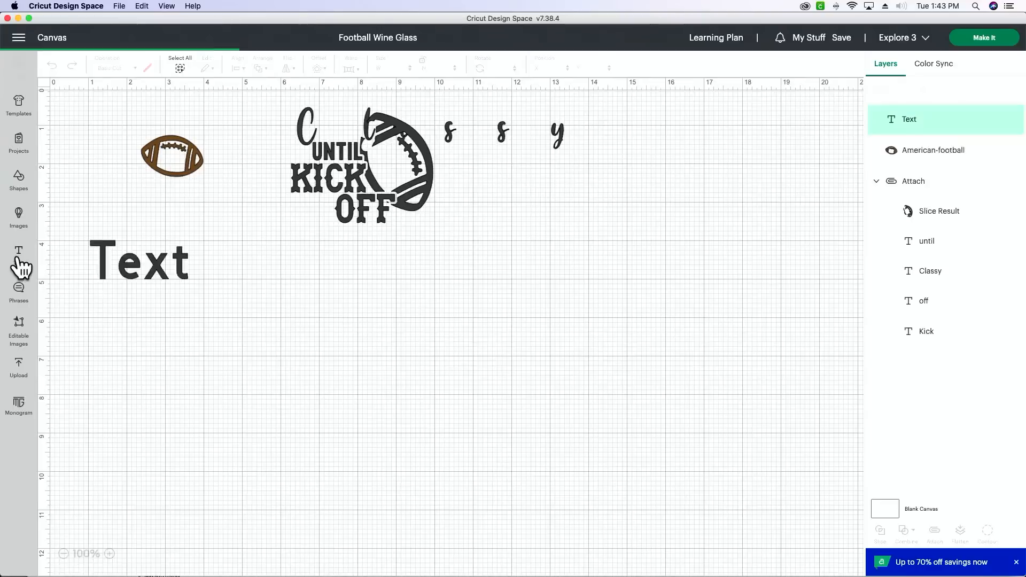
{"action": "type", "text": "classy"}
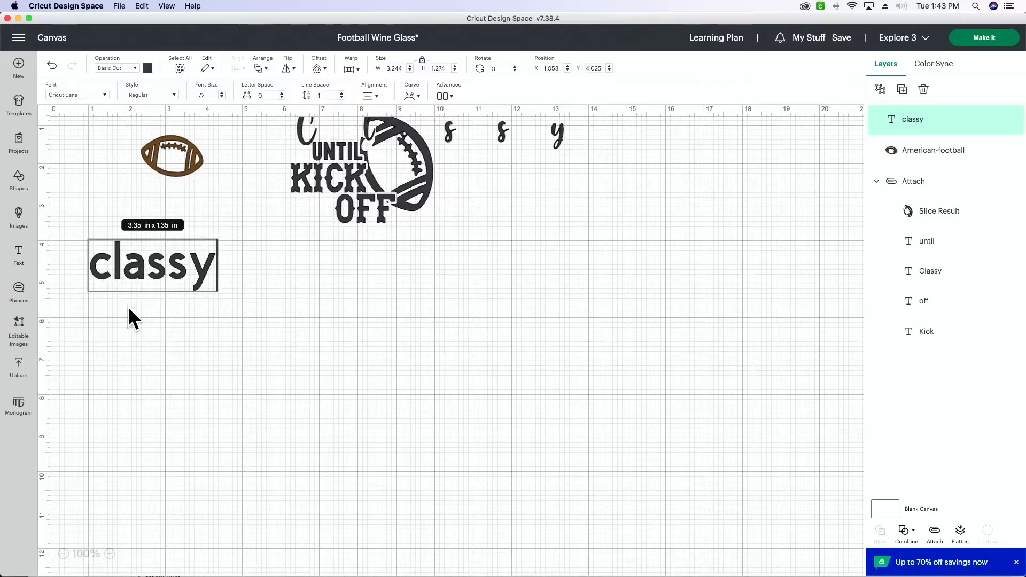
{"action": "key", "text": "super+a"}
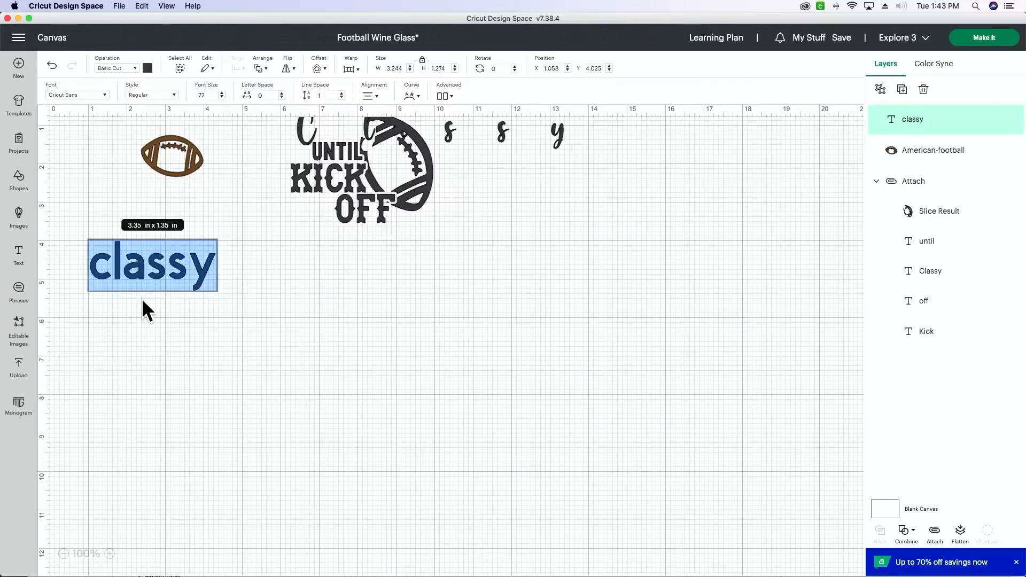
{"action": "left_click", "coordinate": [82, 94]}
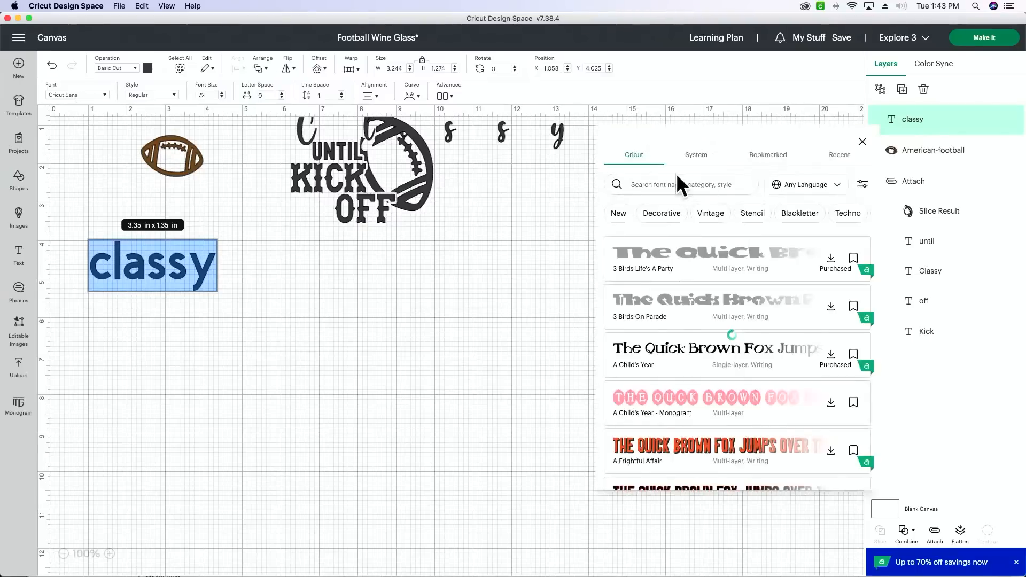
{"action": "left_click", "coordinate": [694, 156]}
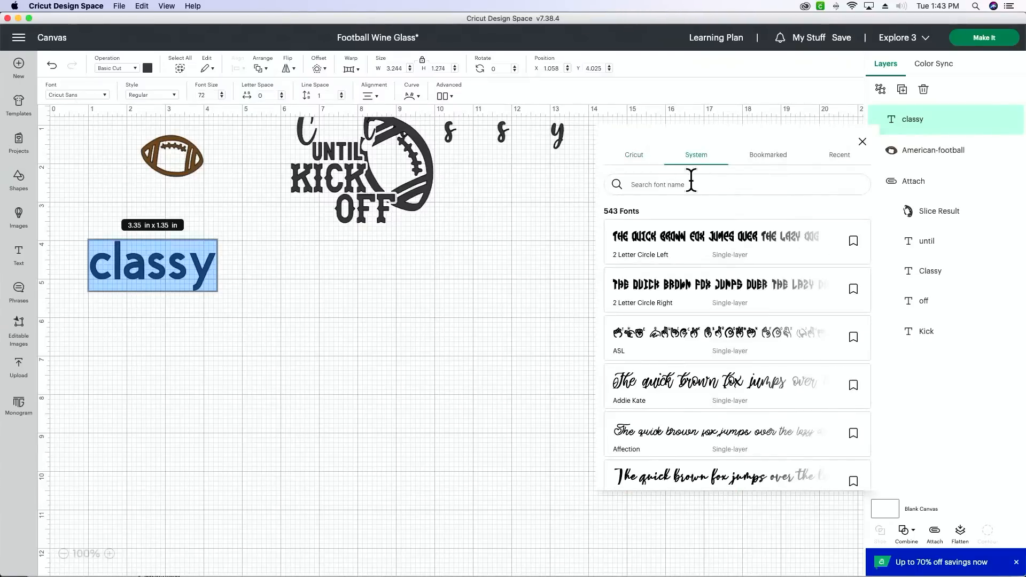
{"action": "left_click", "coordinate": [691, 182]}
{"action": "type", "text": "goldie"}
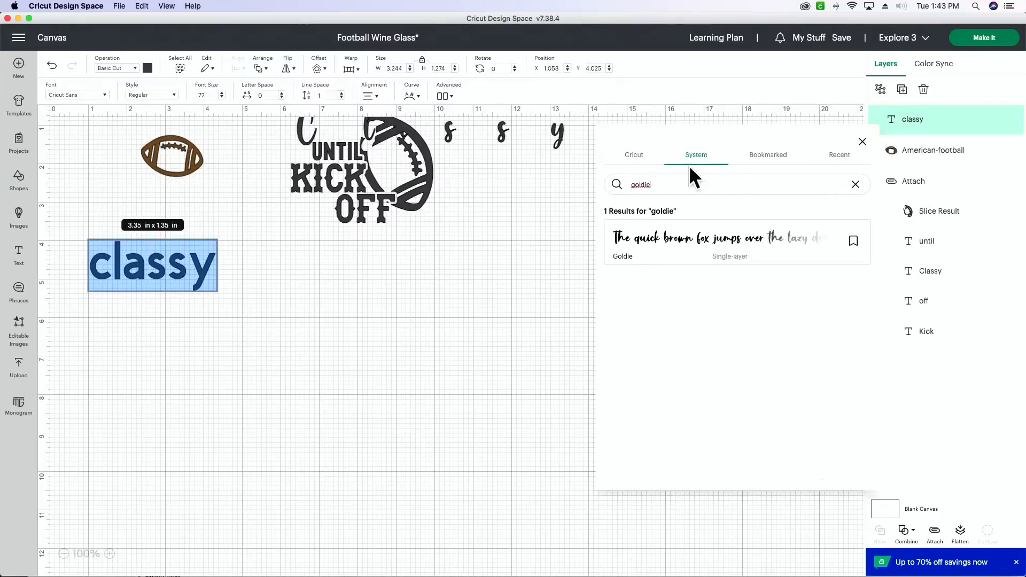
{"action": "left_click", "coordinate": [685, 247]}
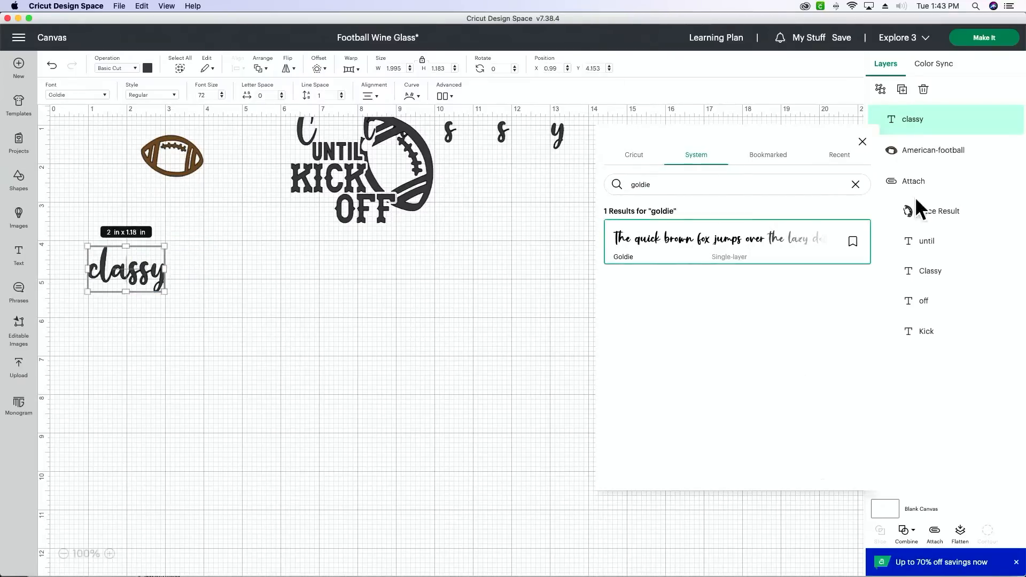
- Search the system fonts for "giddy up" and "plain", and try Plain Jane on the classy text
{"action": "left_click", "coordinate": [855, 185]}
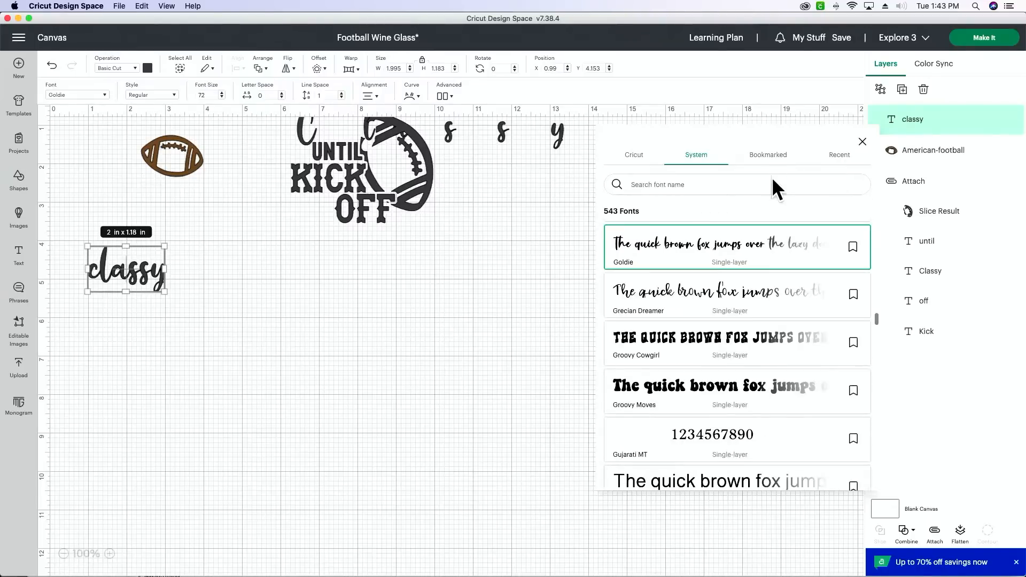
{"action": "type", "text": "giddy up"}
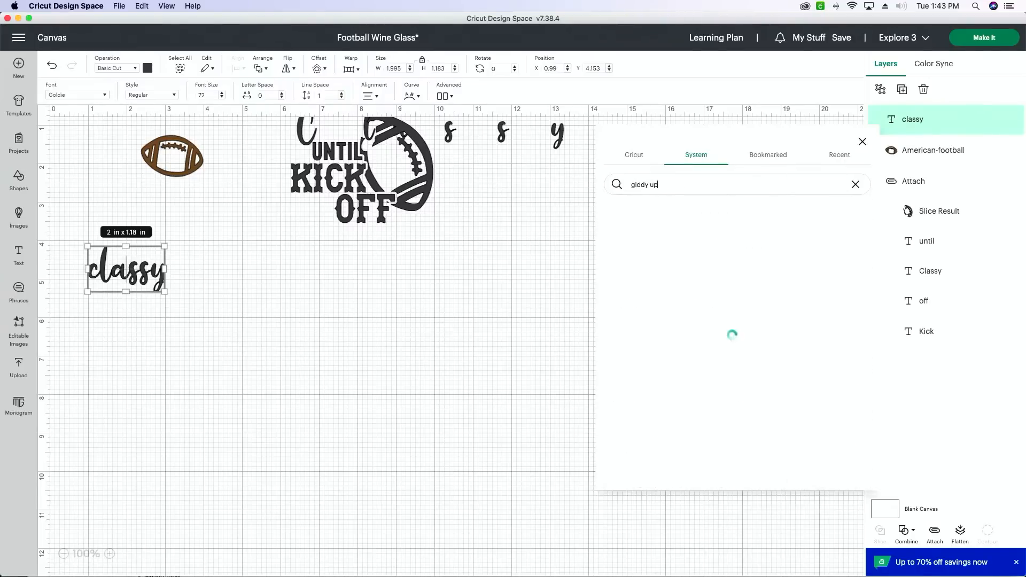
{"action": "left_click", "coordinate": [854, 185]}
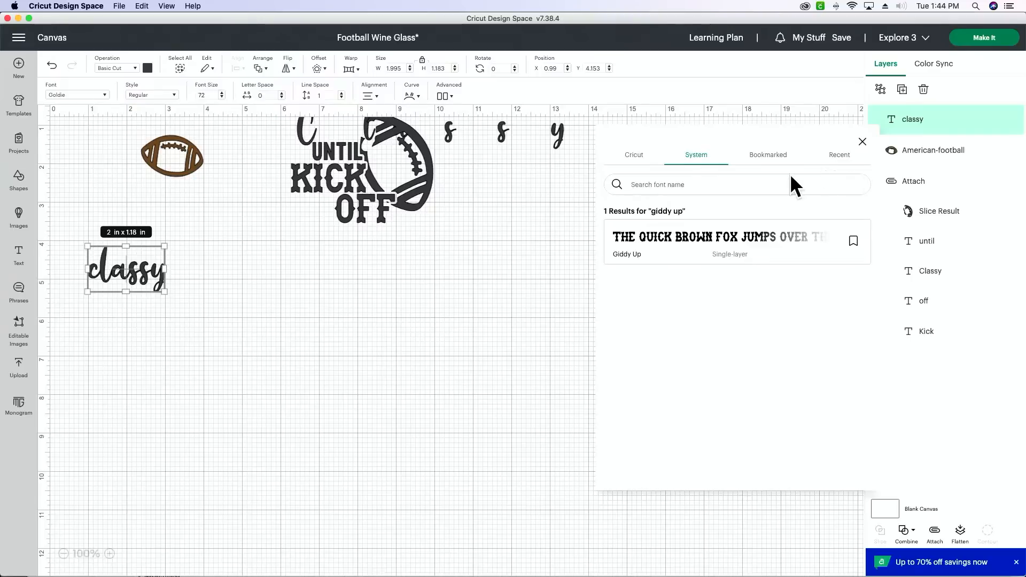
{"action": "type", "text": "plain"}
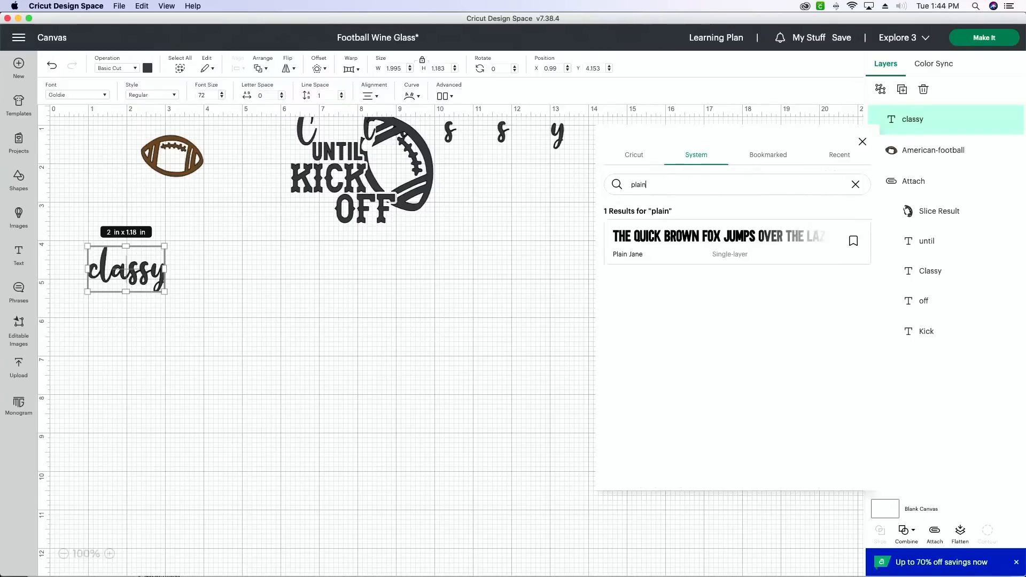
{"action": "left_click", "coordinate": [716, 246]}
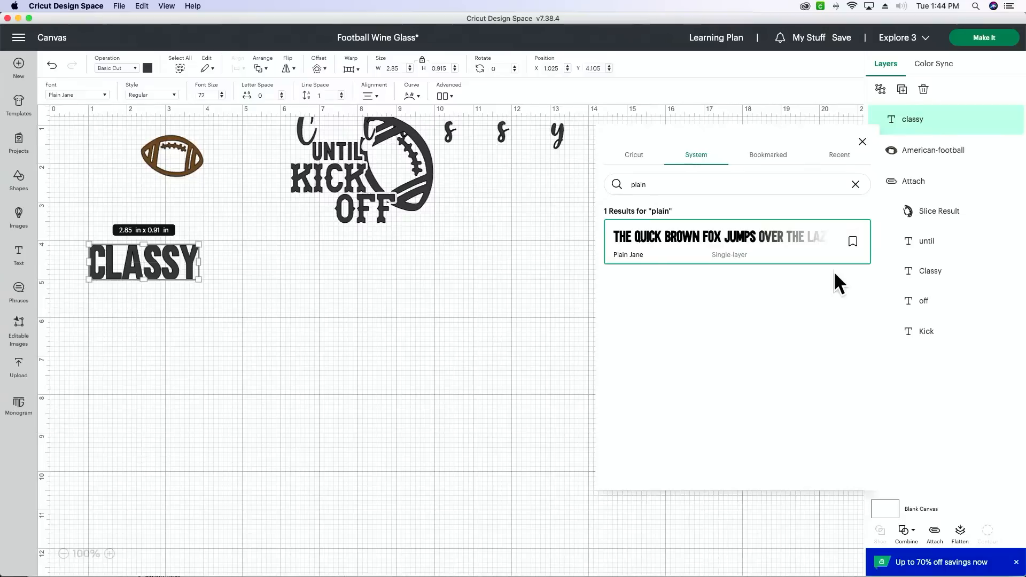
- Set the classy text's font back to Goldie
{"action": "left_click", "coordinate": [856, 184]}
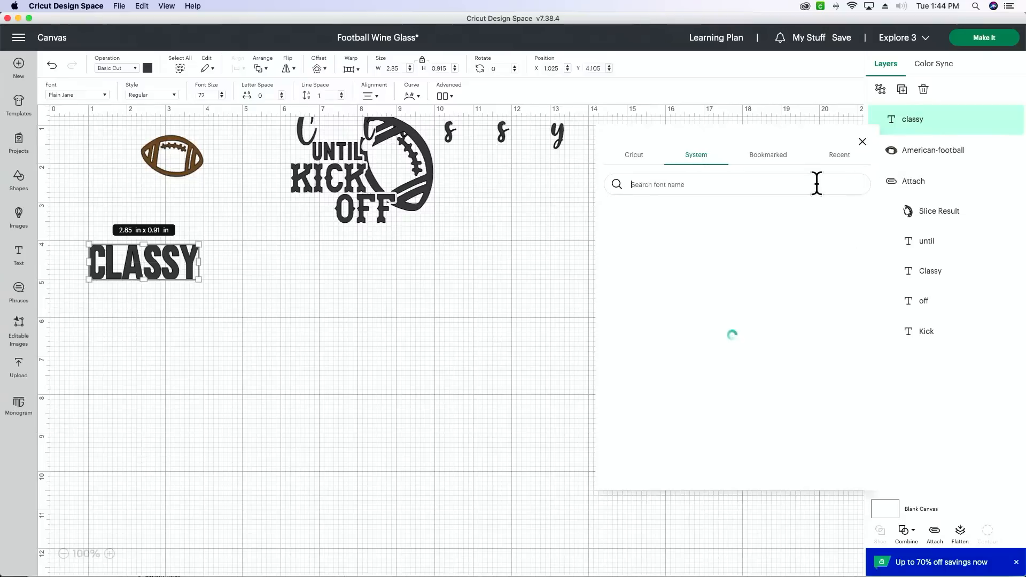
{"action": "type", "text": "goldie"}
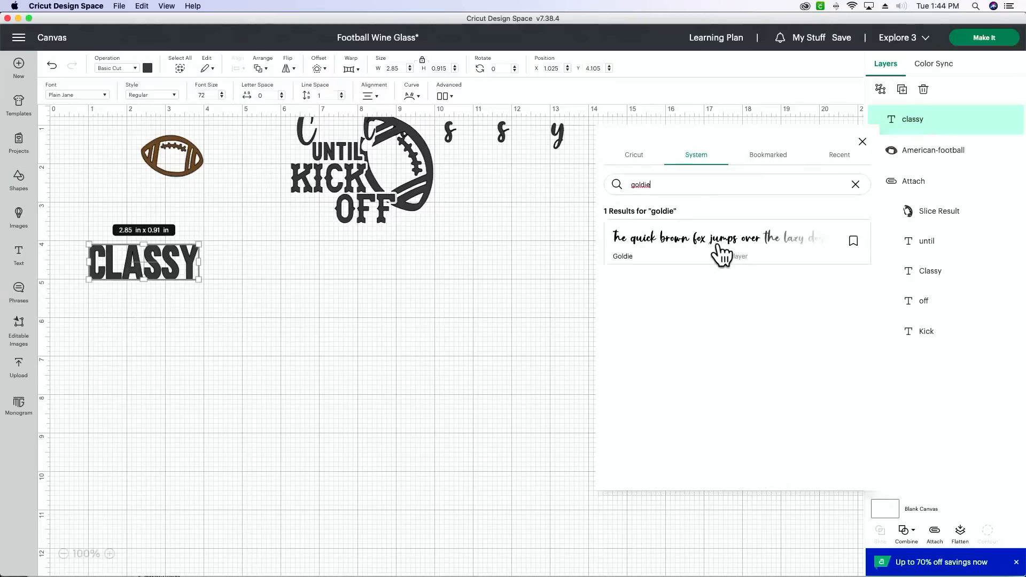
{"action": "left_click", "coordinate": [719, 251]}
- Shift the brown football slightly and move the attached design far aside to about X 14.4, Y 1.9 in, freeing canvas space
{"action": "left_click_drag", "start_coordinate": [184, 166], "coordinate": [202, 217]}
{"action": "left_click_drag", "start_coordinate": [488, 282], "coordinate": [649, 185]}
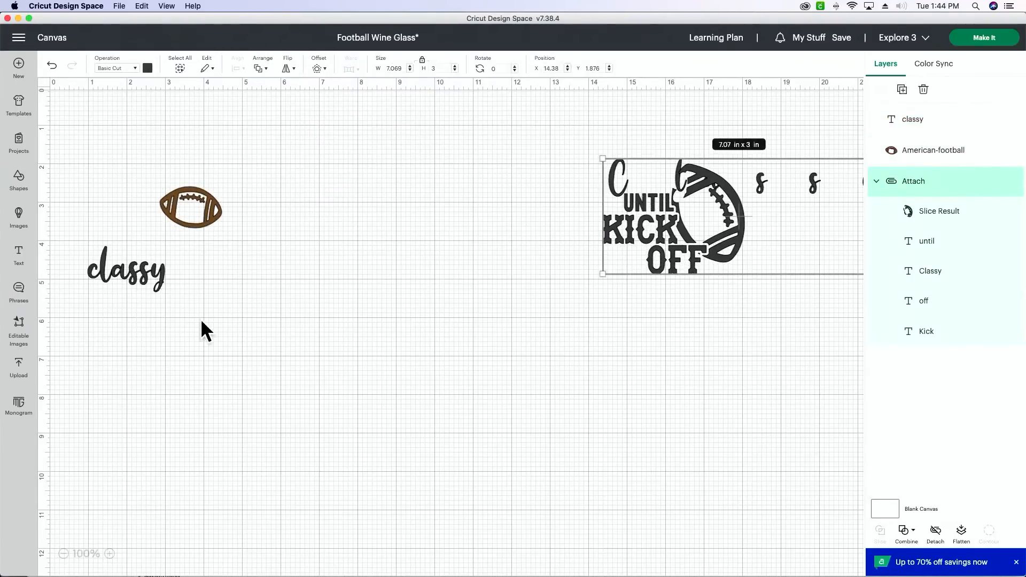
- Replace the lowercase c of the classy text with a capital so that it reads "Classy"
{"action": "left_click", "coordinate": [109, 554]}
{"action": "left_click", "coordinate": [109, 554]}
{"action": "left_click", "coordinate": [109, 554]}
{"action": "scroll", "coordinate": [110, 530], "scroll_direction": "left", "scroll_amount": 6}
{"action": "scroll", "coordinate": [120, 524], "scroll_direction": "up", "scroll_amount": 5}
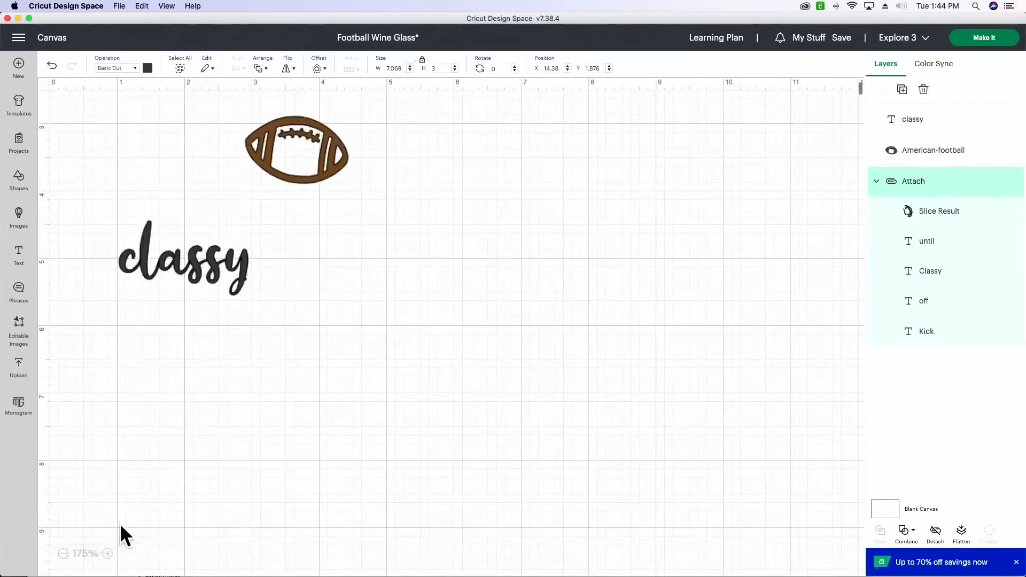
{"action": "left_click", "coordinate": [136, 402]}
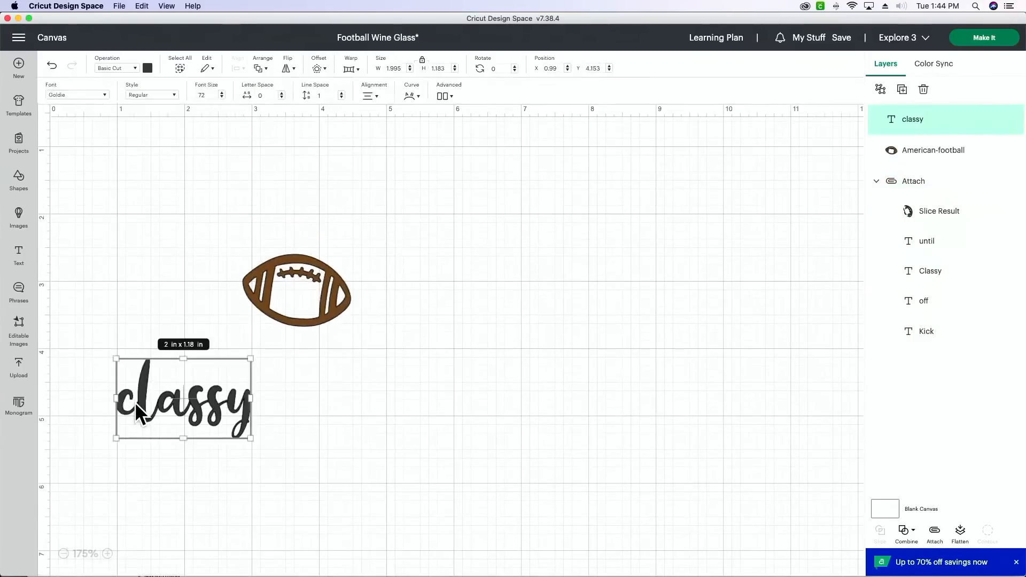
{"action": "double_click", "coordinate": [136, 402]}
{"action": "left_click", "coordinate": [135, 404]}
{"action": "key", "text": "BackSpace"}
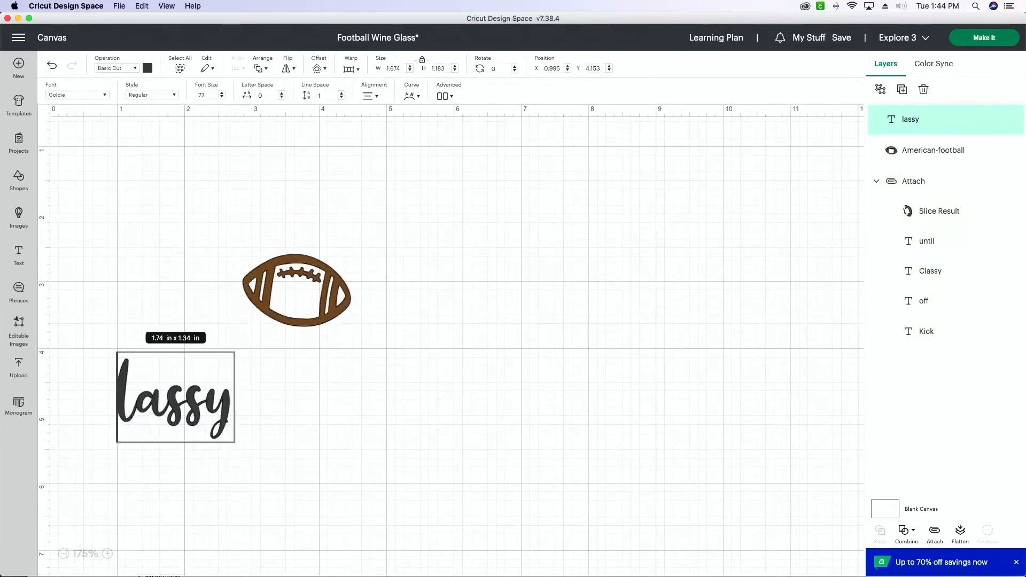
{"action": "type", "text": "C"}
{"action": "left_click", "coordinate": [384, 415]}
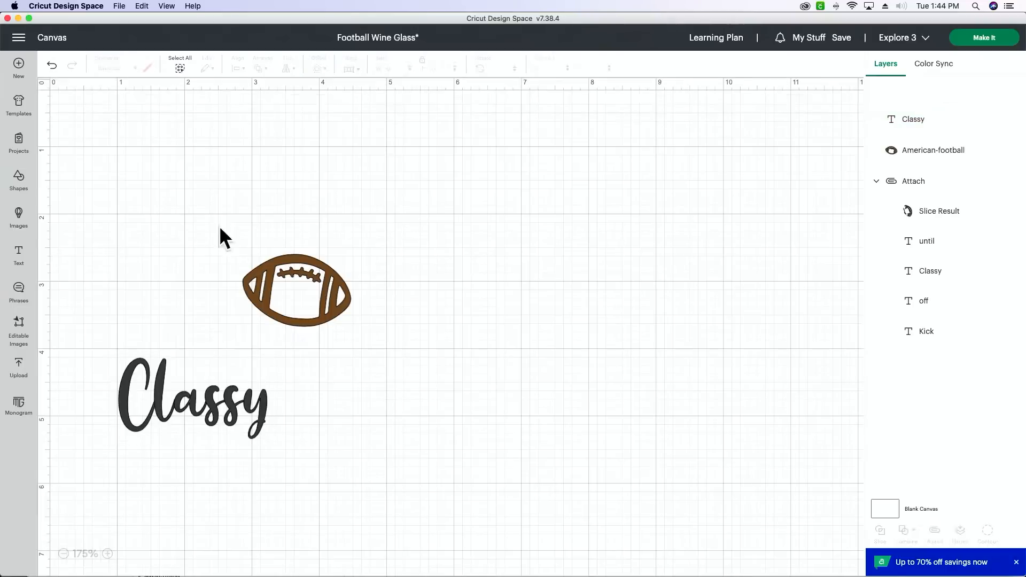
- Move the Classy text near the canvas's upper left and place the football just below and to its right
{"action": "left_click_drag", "start_coordinate": [315, 295], "coordinate": [363, 307]}
{"action": "left_click_drag", "start_coordinate": [201, 419], "coordinate": [187, 145]}
{"action": "left_click", "coordinate": [343, 294]}
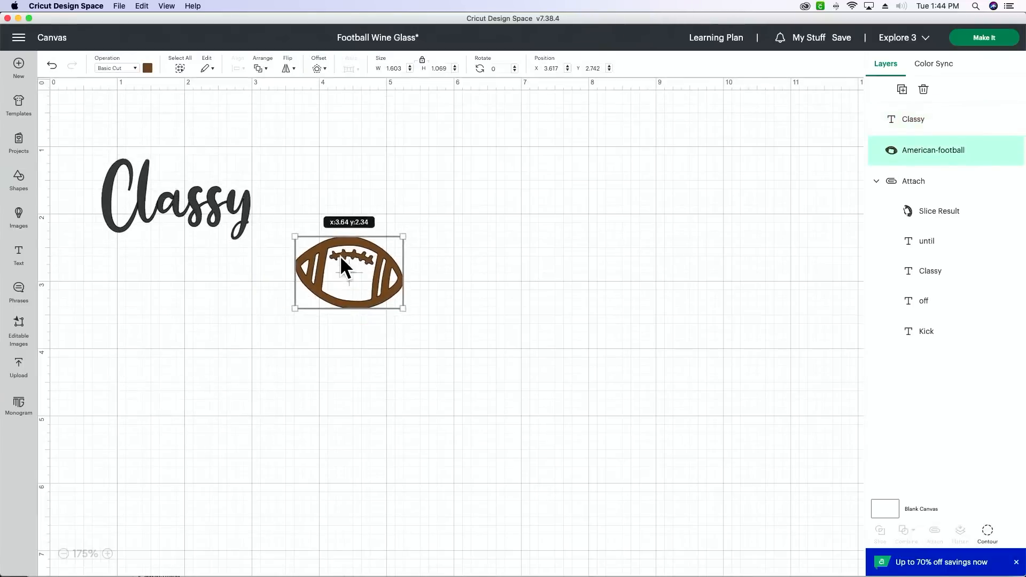
- Add a text object reading "until" and set its font to the system font Plain Jane
{"action": "left_click", "coordinate": [20, 258]}
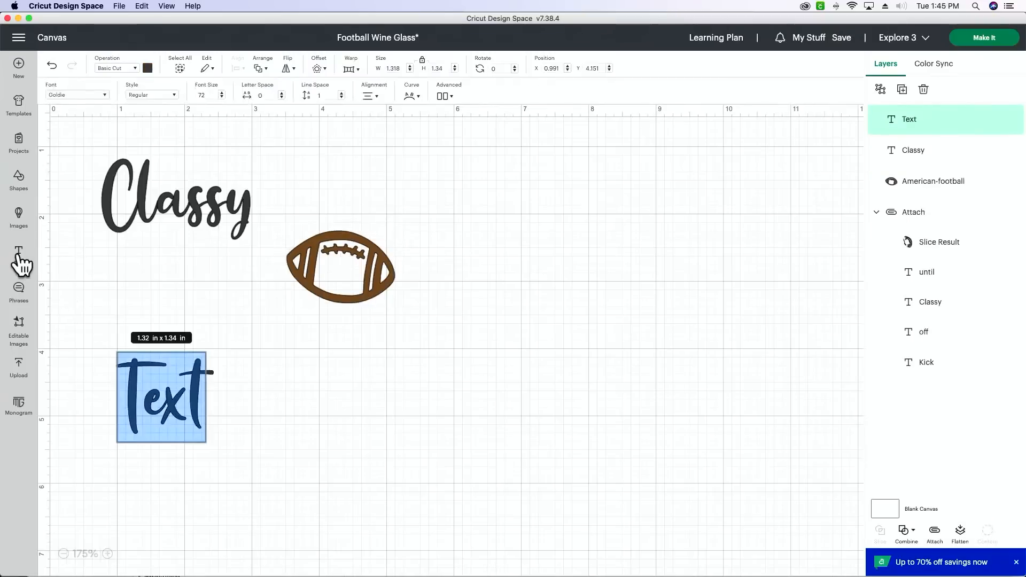
{"action": "type", "text": "until"}
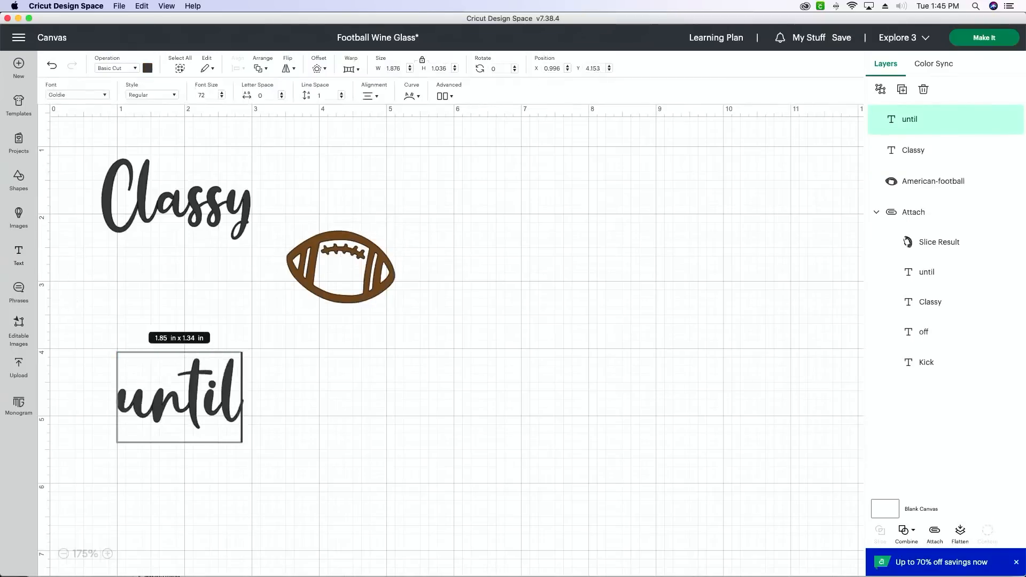
{"action": "key", "text": "super+a"}
{"action": "left_click", "coordinate": [84, 94]}
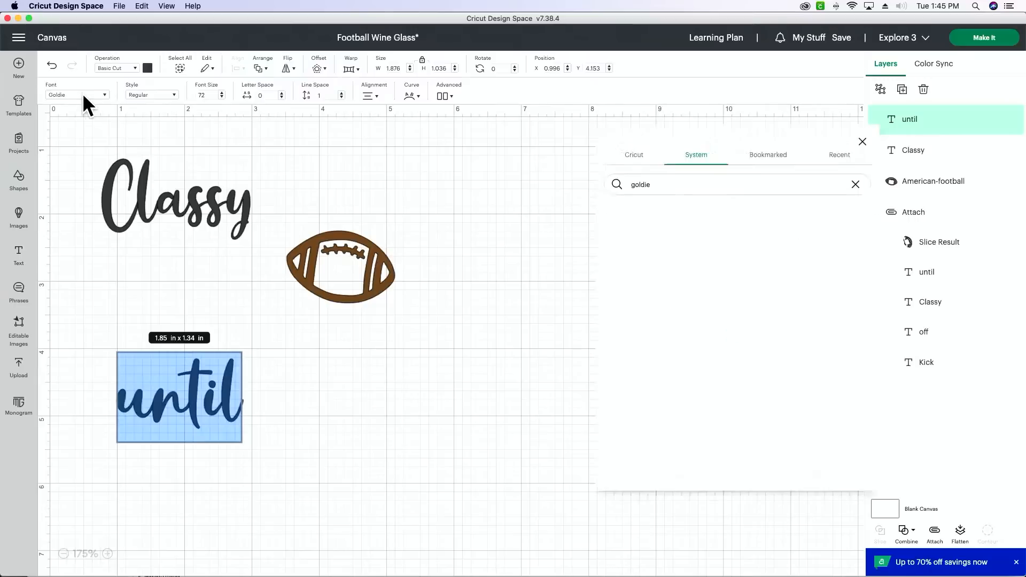
{"action": "left_click", "coordinate": [855, 184]}
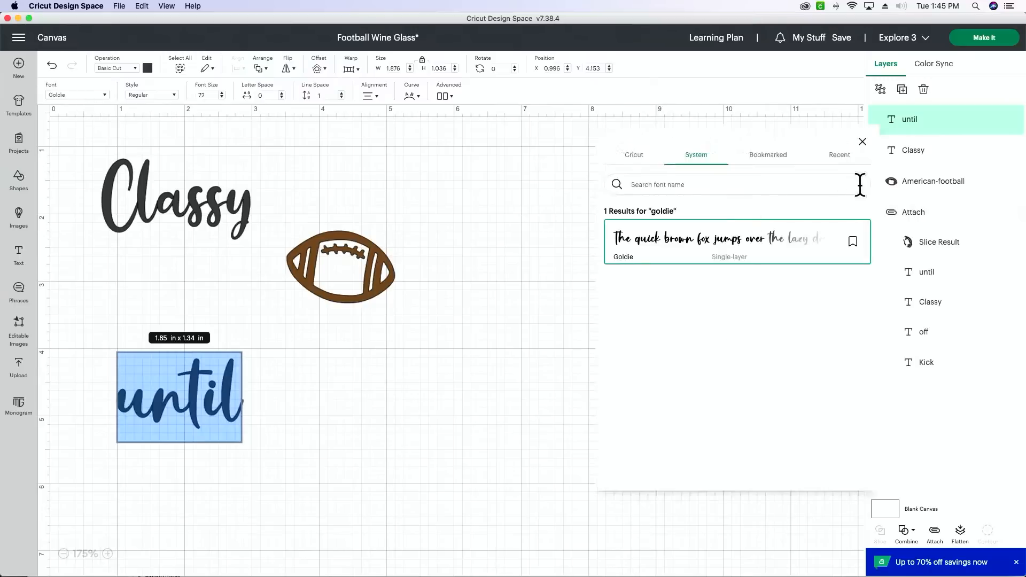
{"action": "type", "text": "plain"}
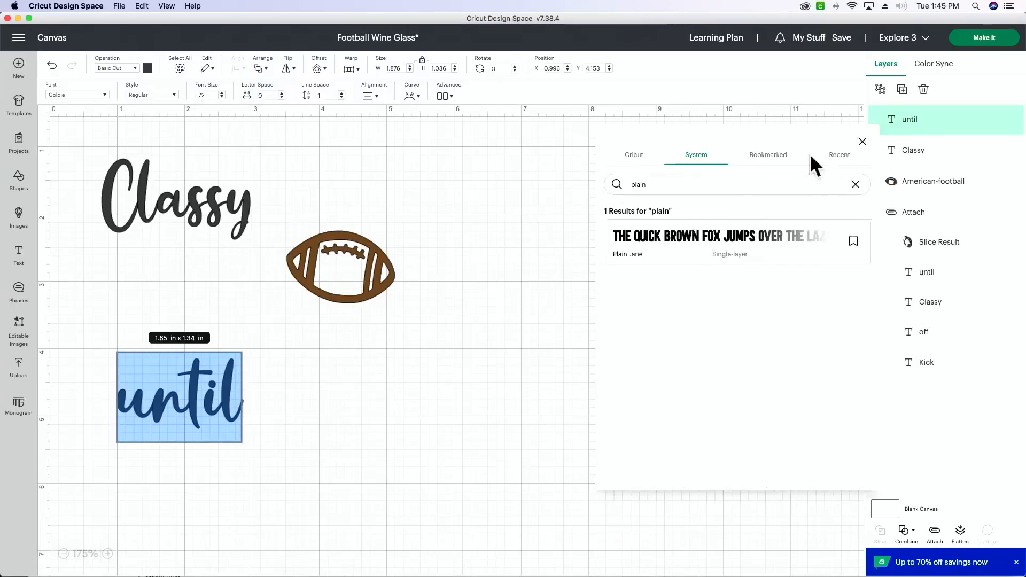
{"action": "left_click", "coordinate": [748, 245]}
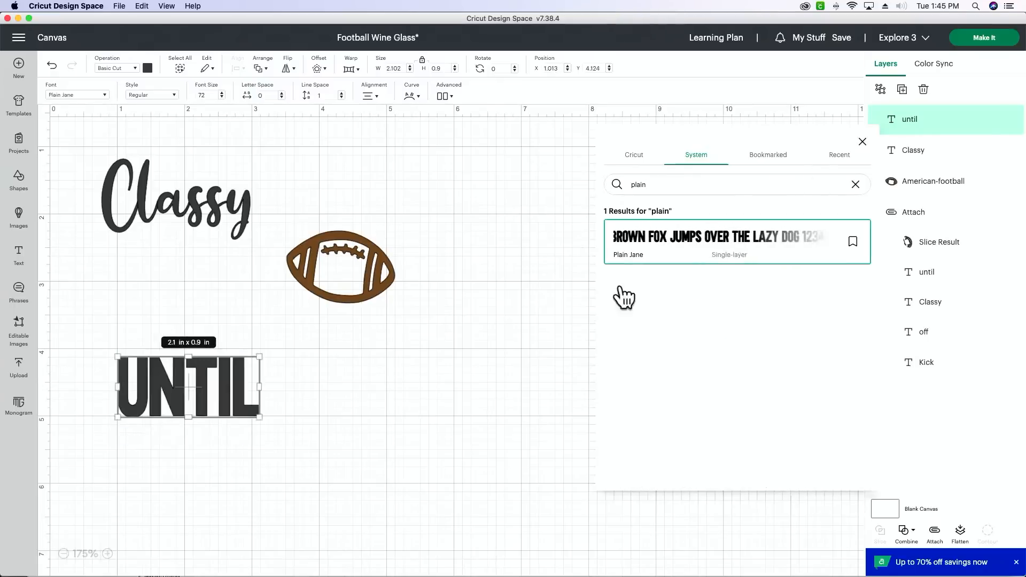
- Scale the UNTIL text down to about 1.37 x 0.59 in and place it directly beneath Classy
{"action": "left_click_drag", "start_coordinate": [264, 421], "coordinate": [203, 323]}
{"action": "left_click_drag", "start_coordinate": [207, 267], "coordinate": [209, 261]}
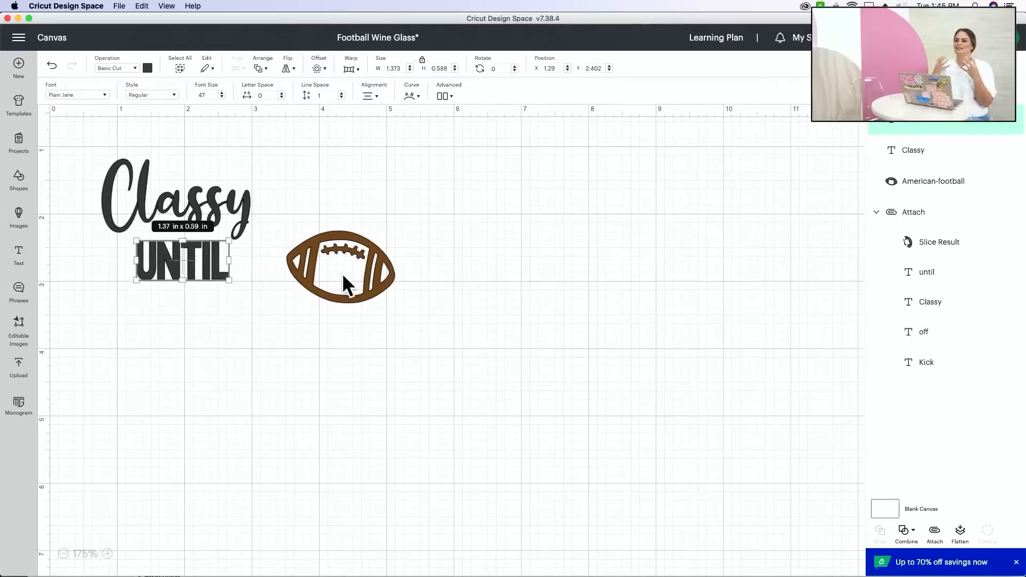
- Move the football closer to UNTIL, add a two-line text object reading "KICK OFF" and place it beneath UNTIL
{"action": "left_click_drag", "start_coordinate": [343, 273], "coordinate": [323, 256]}
{"action": "left_click", "coordinate": [21, 259]}
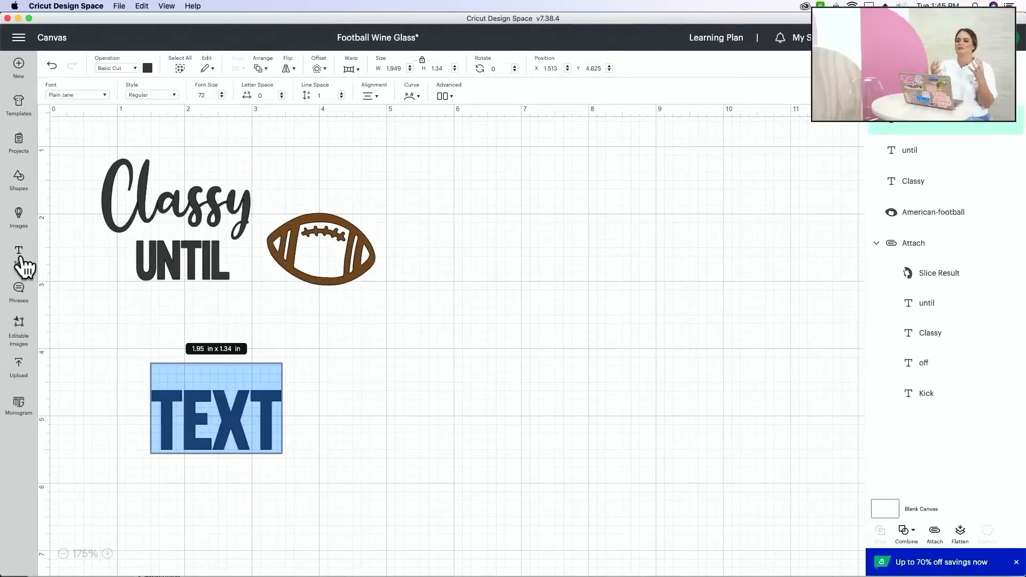
{"action": "type", "text": "KICK"}
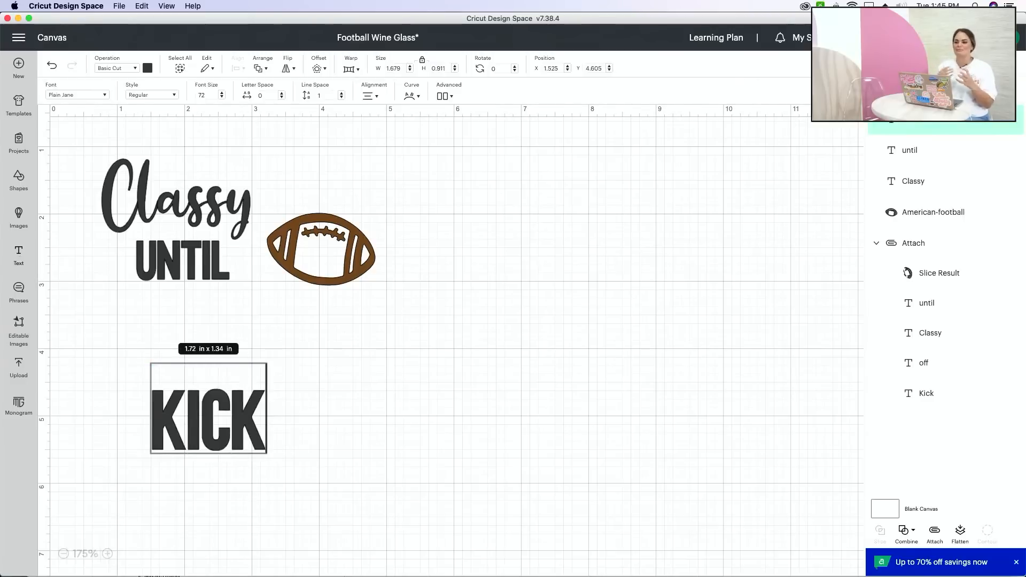
{"action": "key", "text": "Return"}
{"action": "type", "text": "IF"}
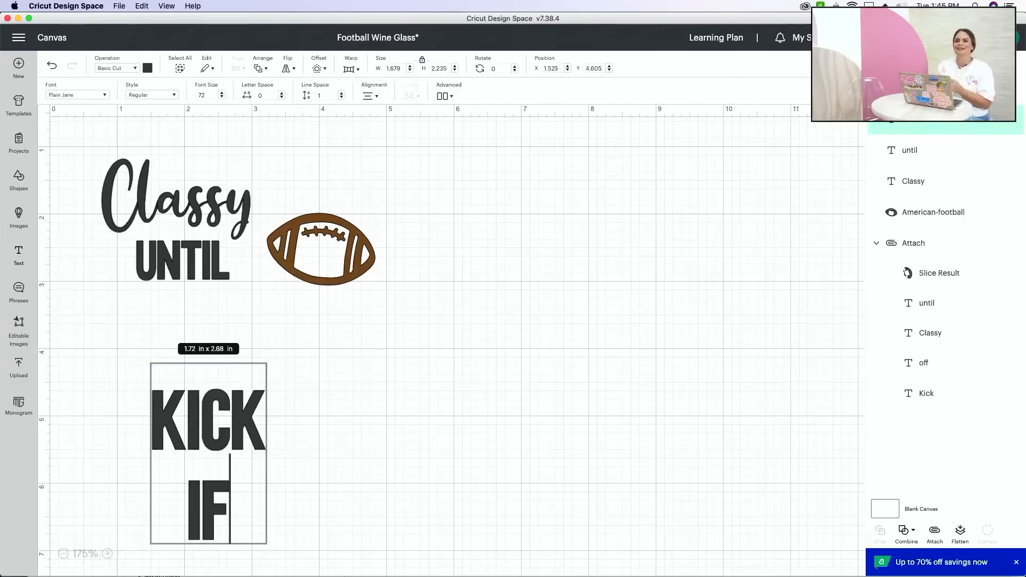
{"action": "type", "text": "F"}
{"action": "key", "text": "BackSpace"}
{"action": "key", "text": "BackSpace"}
{"action": "key", "text": "BackSpace"}
{"action": "type", "text": "OFF"}
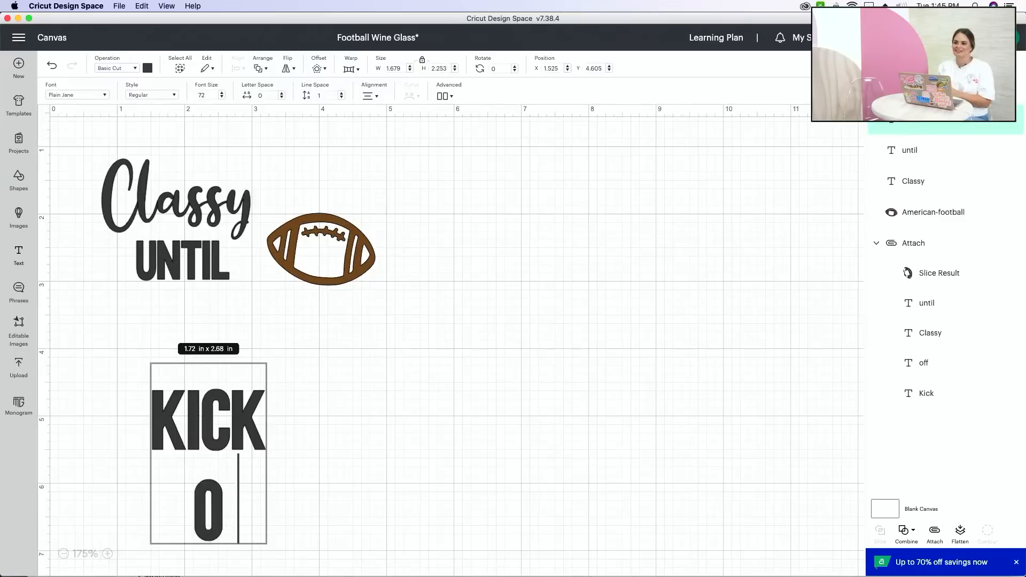
{"action": "left_click", "coordinate": [289, 418]}
{"action": "left_click_drag", "start_coordinate": [198, 459], "coordinate": [174, 382]}
- Search the system fonts for "giddy" and set the KICK OFF text's font to Giddy Up
{"action": "left_click", "coordinate": [71, 94]}
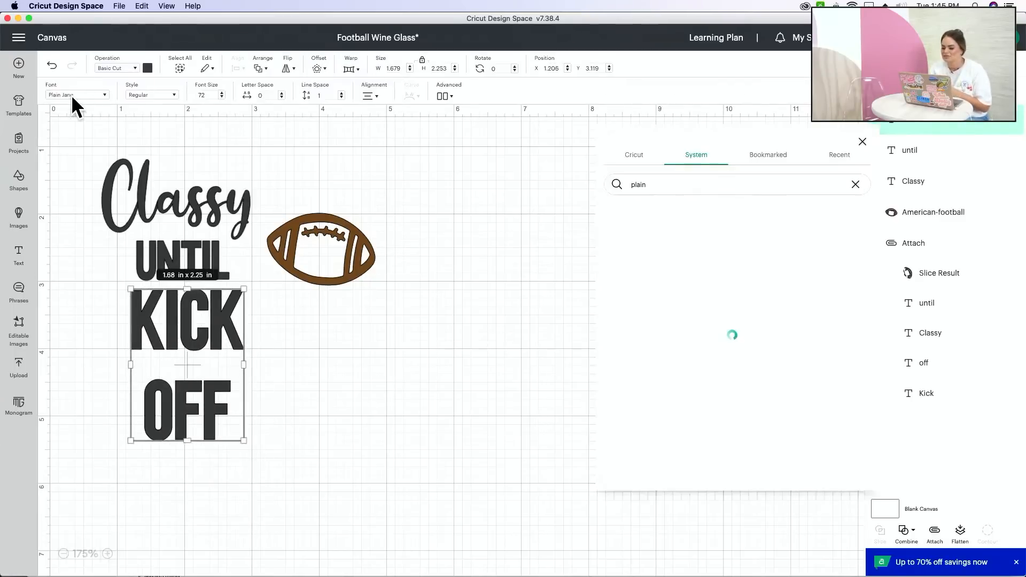
{"action": "left_click", "coordinate": [746, 184]}
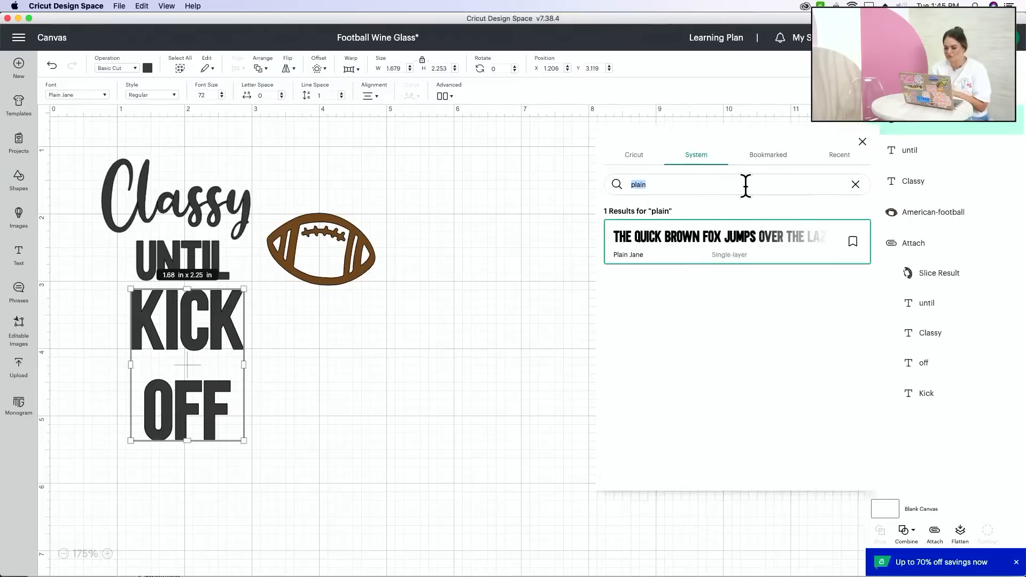
{"action": "type", "text": "giddy"}
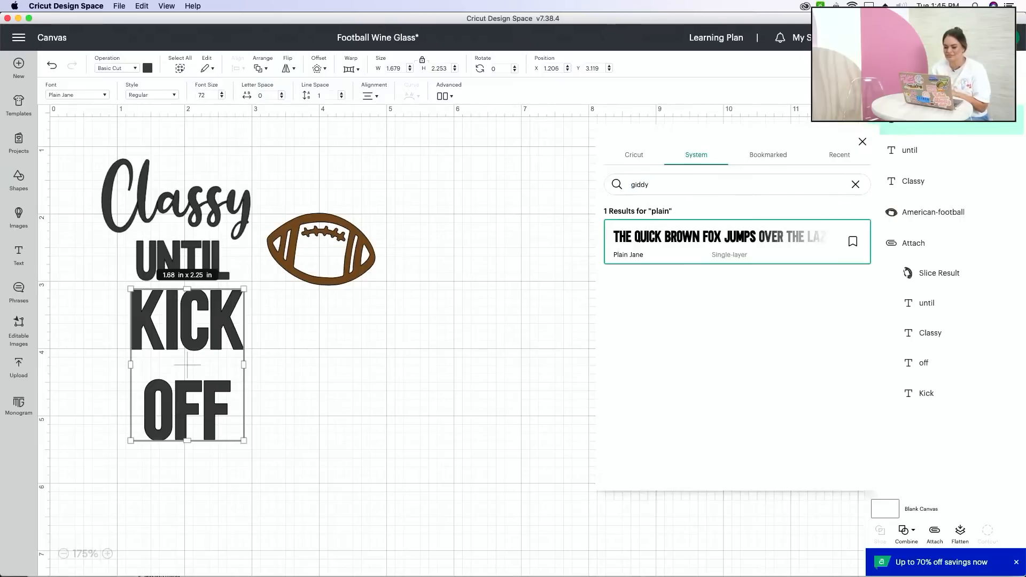
{"action": "left_click", "coordinate": [776, 239]}
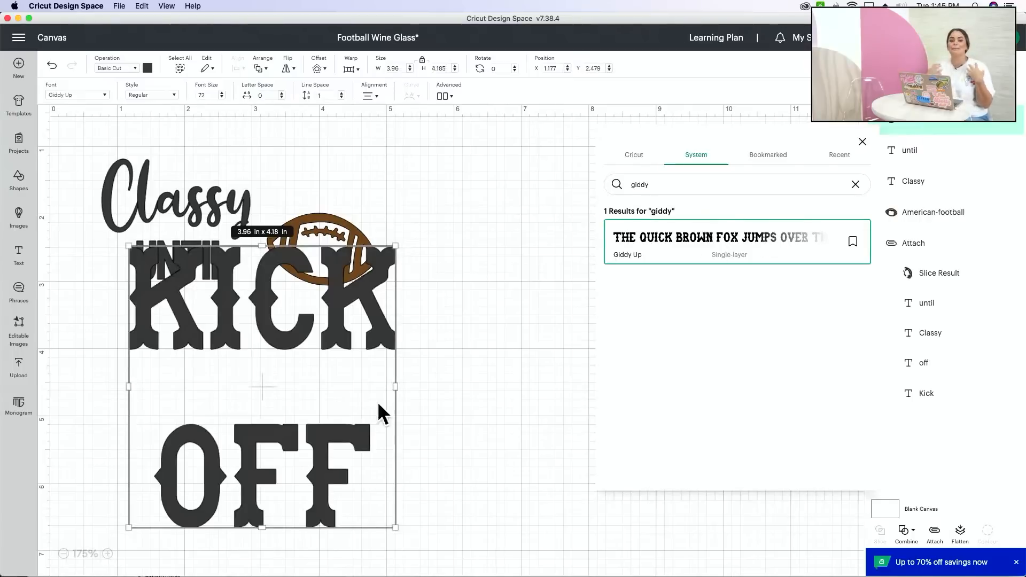
- Scale the KICK OFF text down to about 2.28 x 2.41 in and place it directly beneath UNTIL
{"action": "left_click_drag", "start_coordinate": [390, 344], "coordinate": [333, 381]}
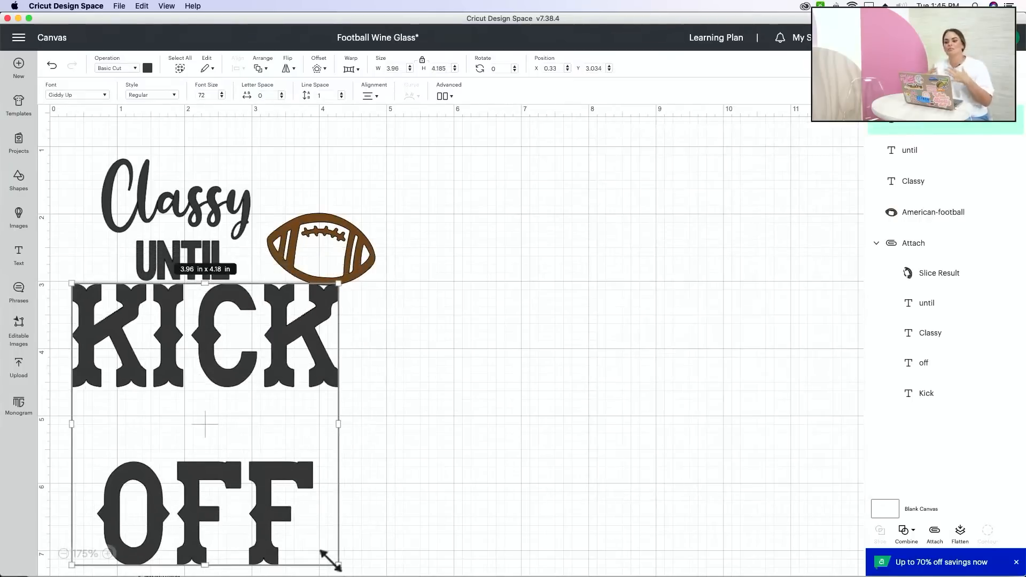
{"action": "left_click_drag", "start_coordinate": [331, 561], "coordinate": [219, 438]}
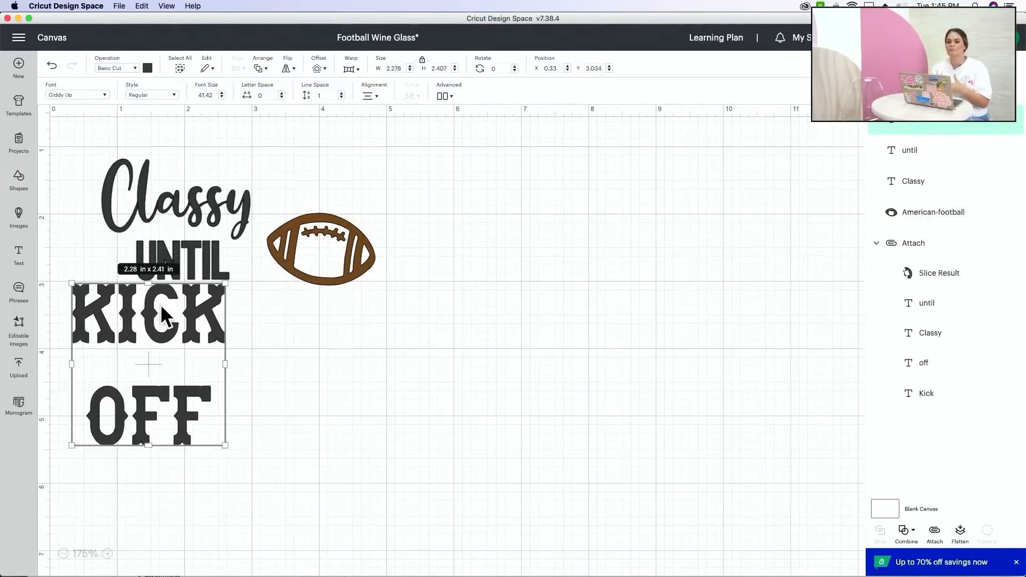
{"action": "left_click_drag", "start_coordinate": [160, 304], "coordinate": [195, 303]}
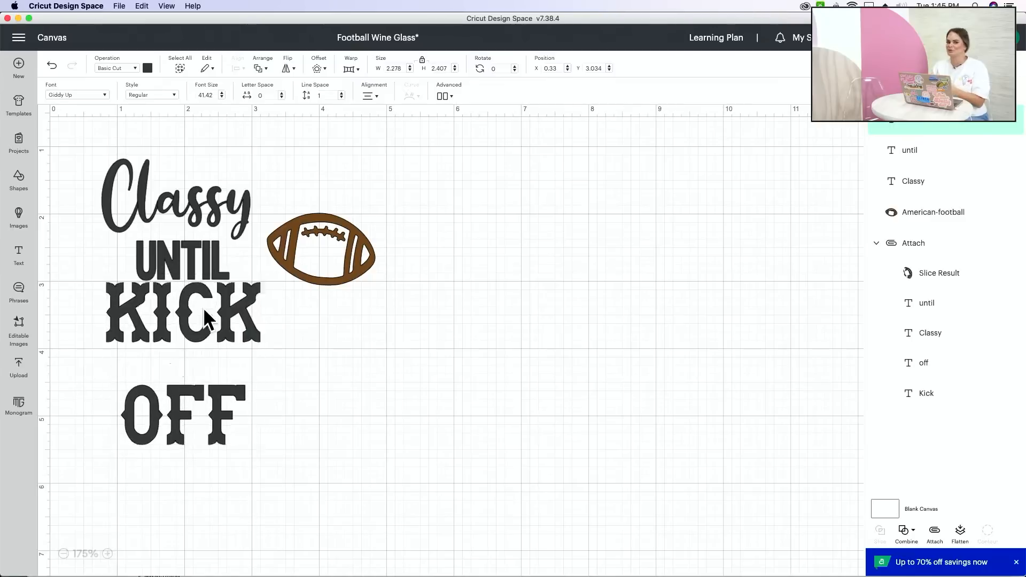
- Scale the UNTIL text down to about 1.13 x 0.48 in and lower Classy to sit close above it
{"action": "left_click", "coordinate": [198, 249]}
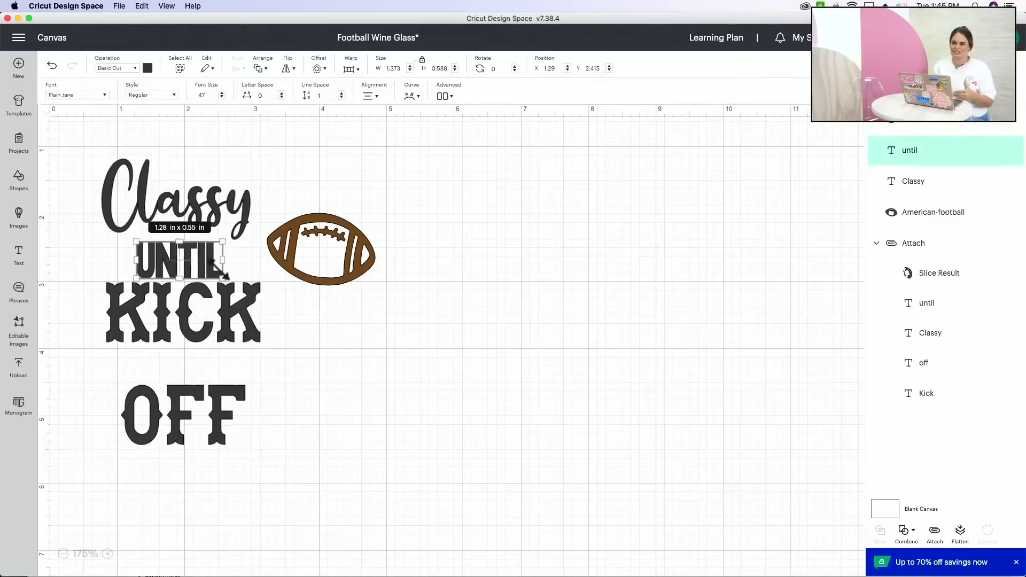
{"action": "left_click_drag", "start_coordinate": [223, 277], "coordinate": [213, 274]}
{"action": "left_click_drag", "start_coordinate": [222, 217], "coordinate": [220, 230]}
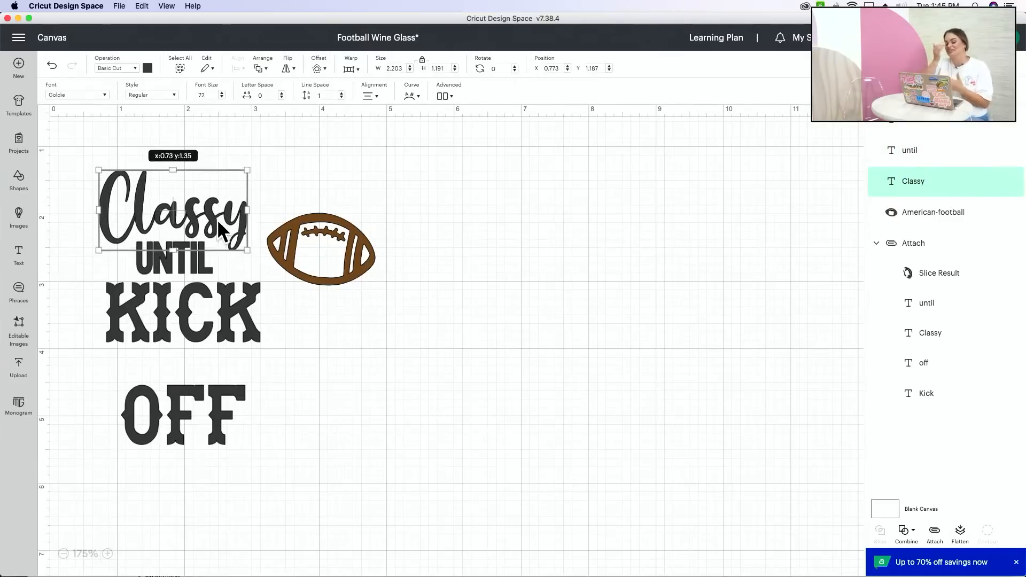
{"action": "left_click", "coordinate": [204, 409]}
{"action": "left_click", "coordinate": [445, 98]}
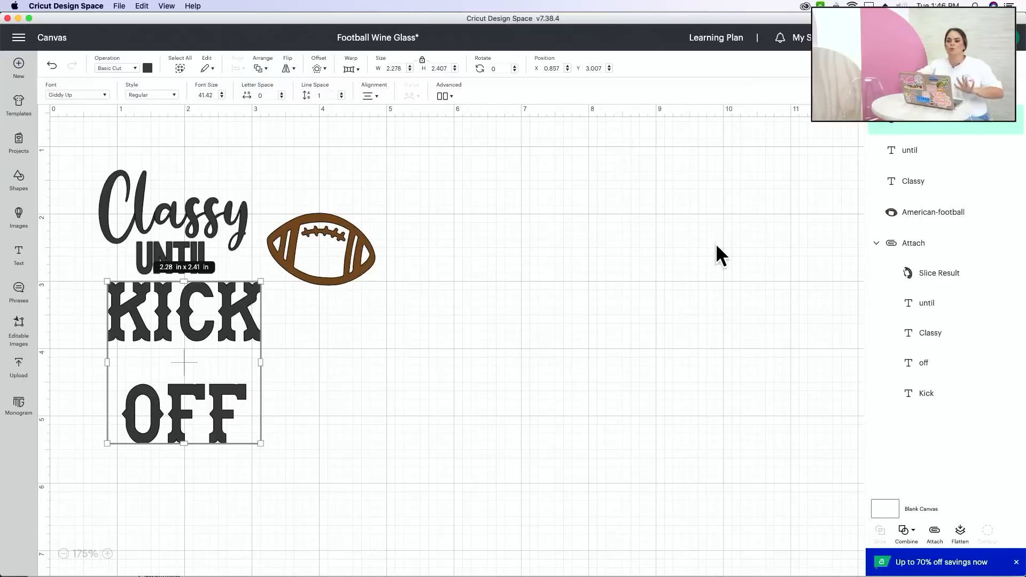
{"action": "left_click", "coordinate": [454, 325]}
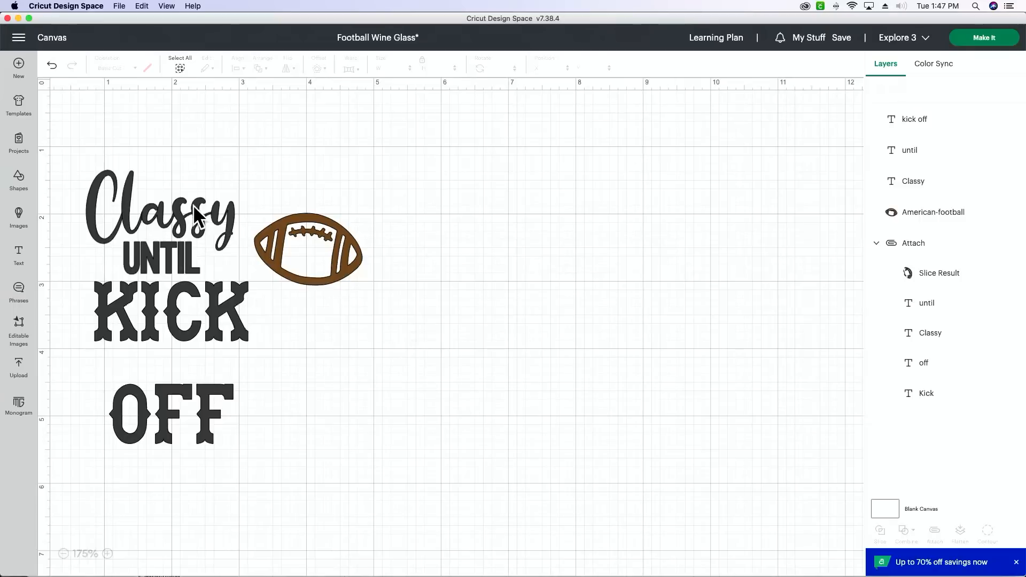
- Shift Classy, UNTIL and KICK OFF upward with even spacing, and lower the football slightly beside them
{"action": "left_click_drag", "start_coordinate": [194, 207], "coordinate": [199, 185]}
{"action": "left_click_drag", "start_coordinate": [182, 254], "coordinate": [187, 238]}
{"action": "left_click", "coordinate": [193, 321]}
{"action": "left_click_drag", "start_coordinate": [192, 320], "coordinate": [192, 314]}
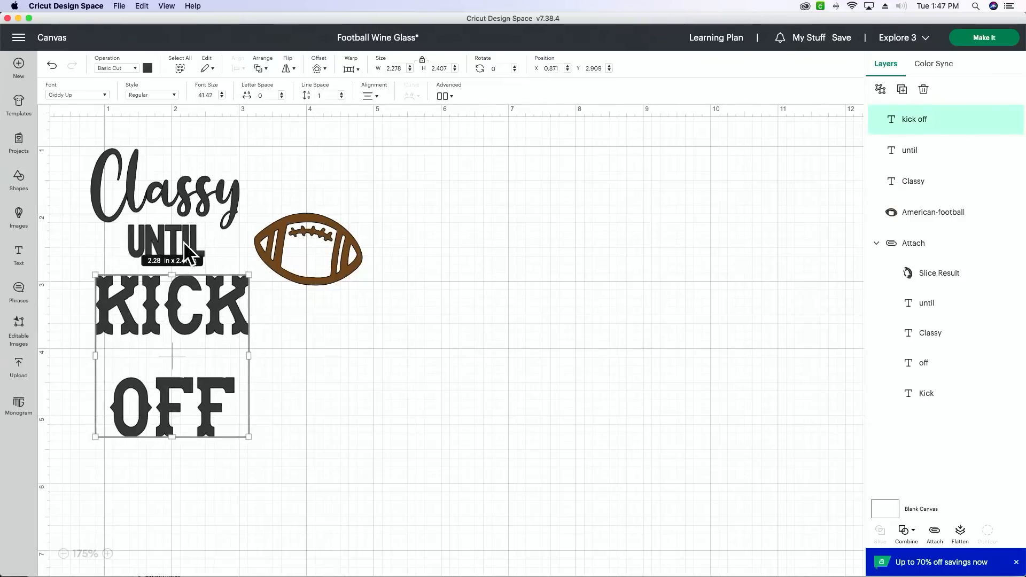
{"action": "left_click_drag", "start_coordinate": [273, 267], "coordinate": [268, 281]}
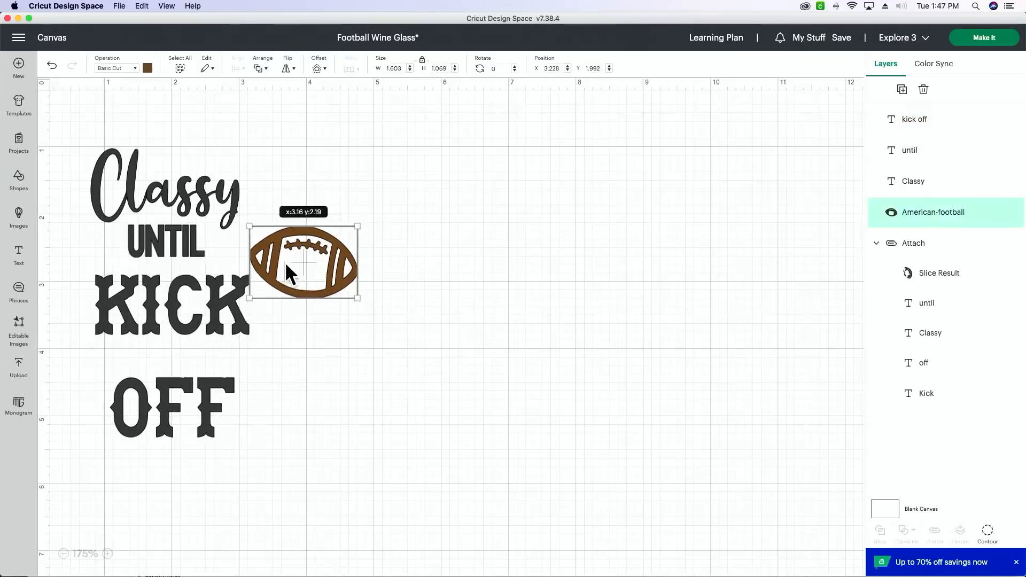
- Ungroup the KICK OFF text to lines so that KICK and OFF are separate text objects
{"action": "left_click", "coordinate": [197, 322]}
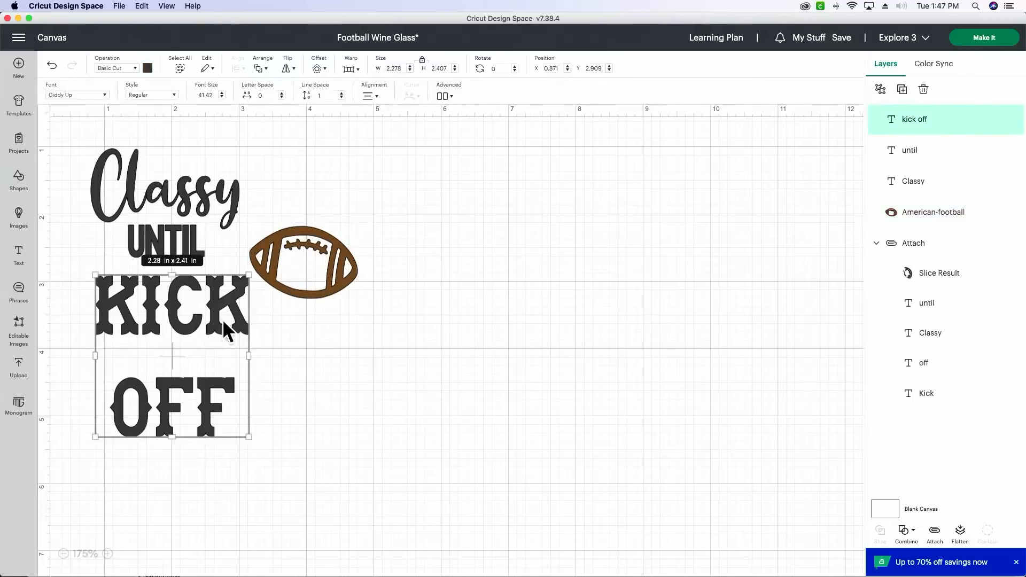
{"action": "double_click", "coordinate": [239, 312]}
{"action": "left_click", "coordinate": [240, 315]}
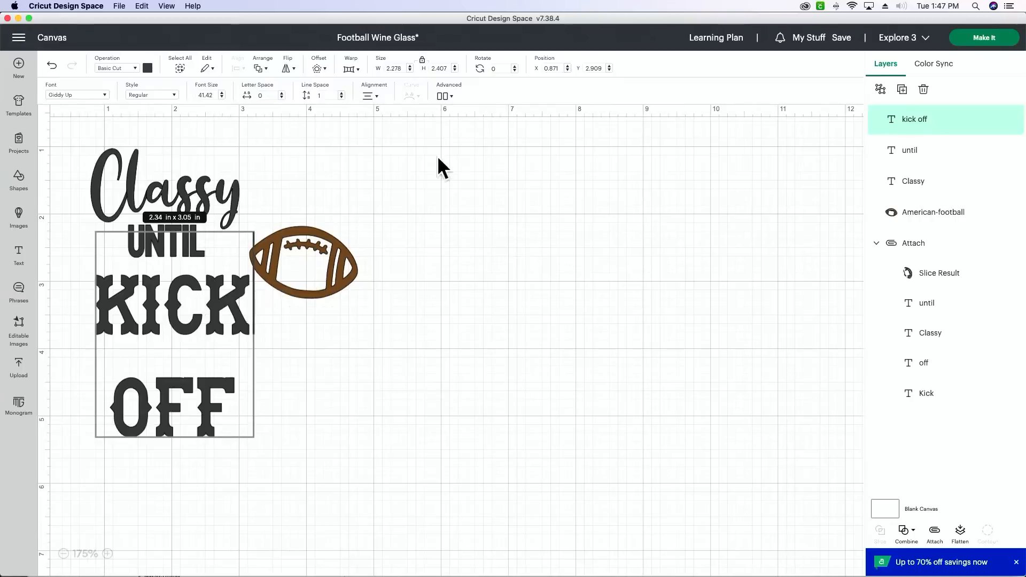
{"action": "left_click", "coordinate": [442, 99]}
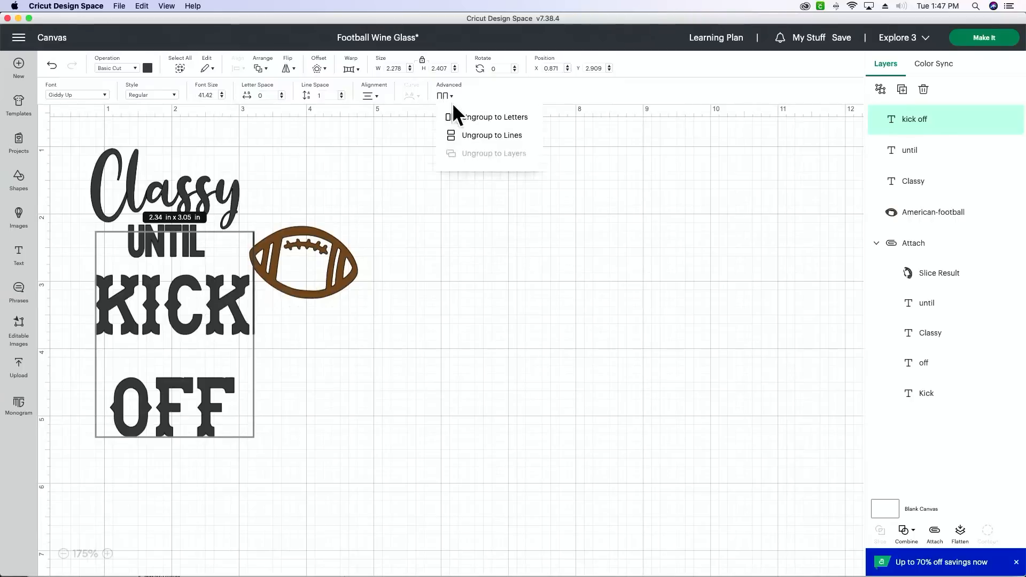
{"action": "left_click", "coordinate": [483, 140]}
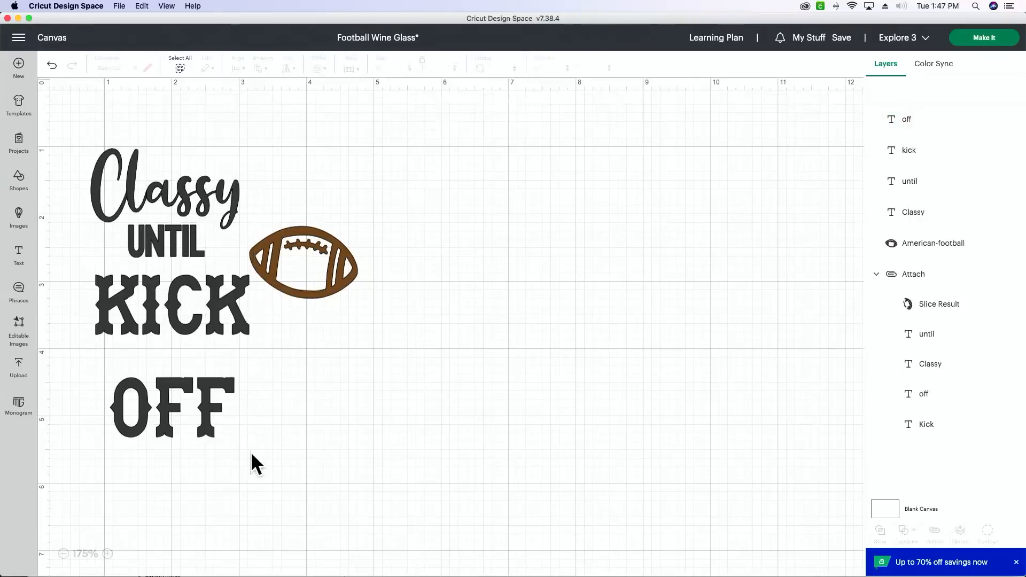
- Place OFF just beneath KICK, offset to the right, and tighten the spacing between Classy, UNTIL, KICK and OFF
{"action": "left_click_drag", "start_coordinate": [171, 415], "coordinate": [206, 390]}
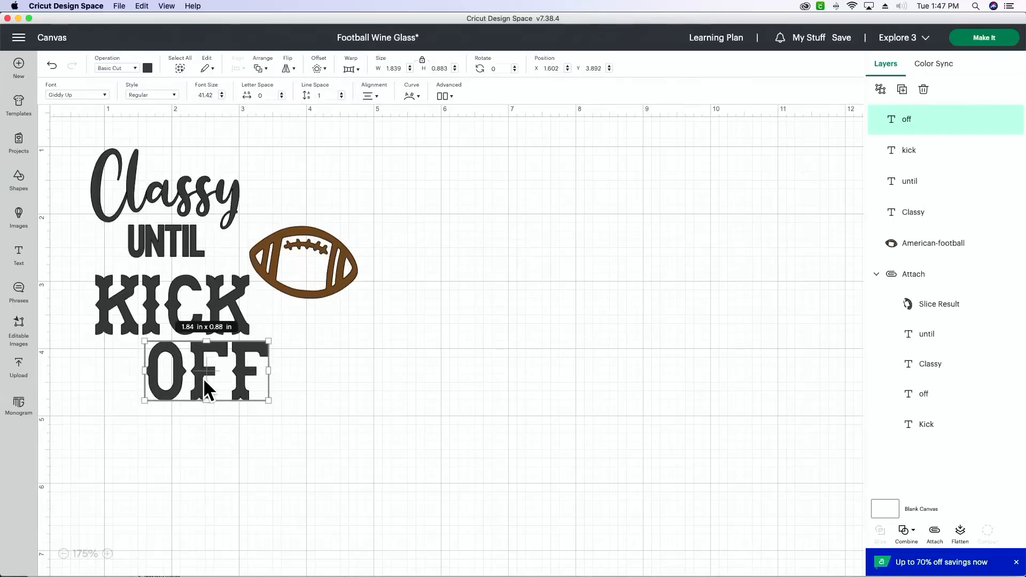
{"action": "left_click", "coordinate": [183, 251]}
{"action": "left_click_drag", "start_coordinate": [183, 251], "coordinate": [191, 257]}
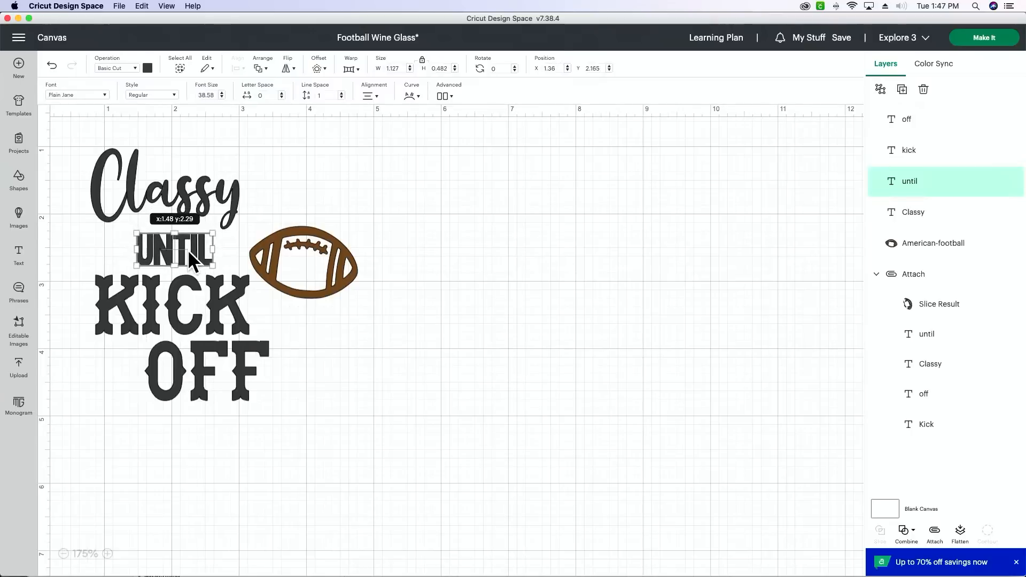
{"action": "left_click", "coordinate": [199, 204]}
{"action": "left_click_drag", "start_coordinate": [199, 205], "coordinate": [200, 205]}
{"action": "left_click", "coordinate": [175, 310]}
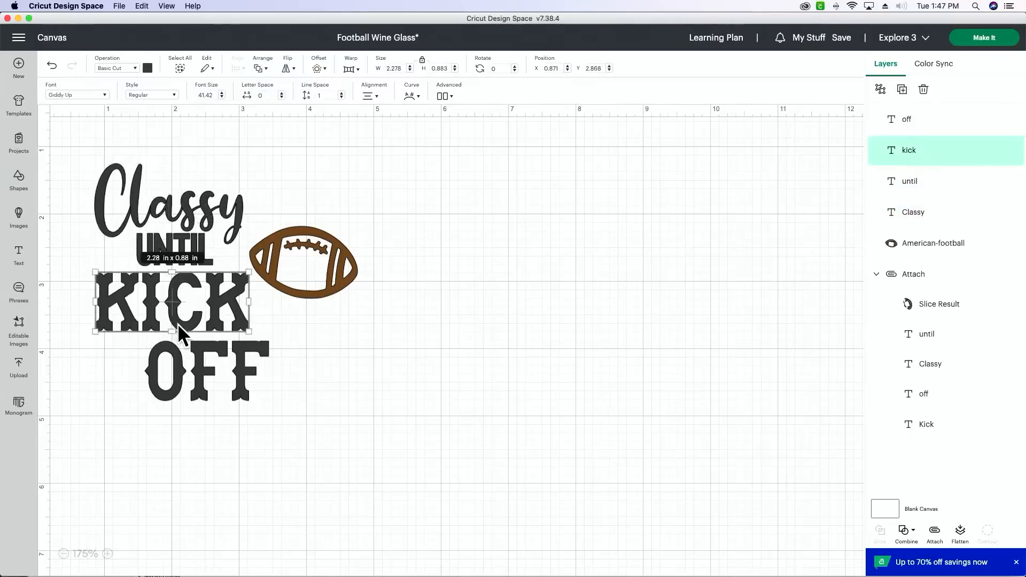
{"action": "left_click_drag", "start_coordinate": [198, 369], "coordinate": [198, 367]}
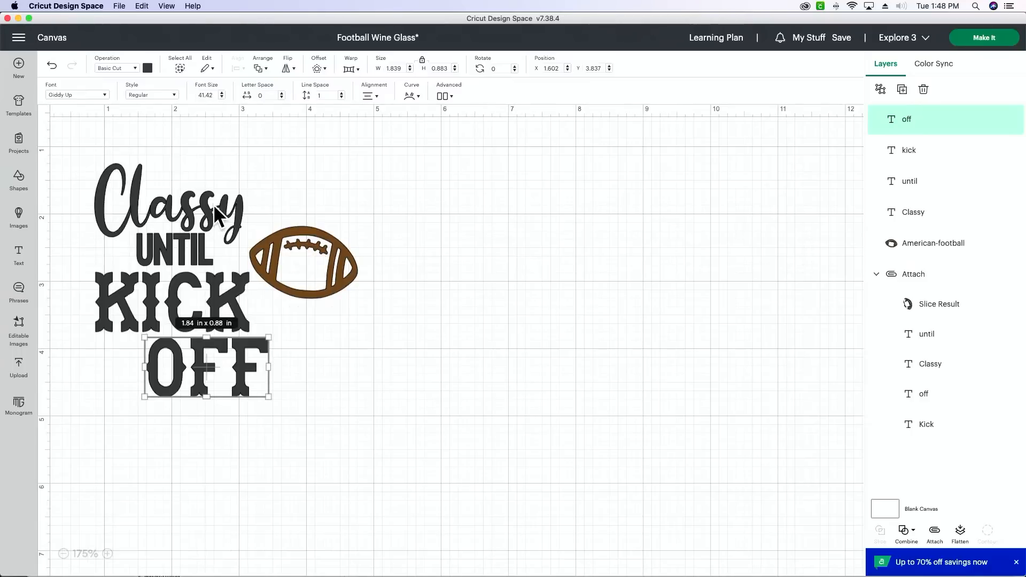
- Rotate the football to about 57° and enlarge it to about 3.17 x 2.11 in
{"action": "left_click_drag", "start_coordinate": [319, 251], "coordinate": [308, 238]}
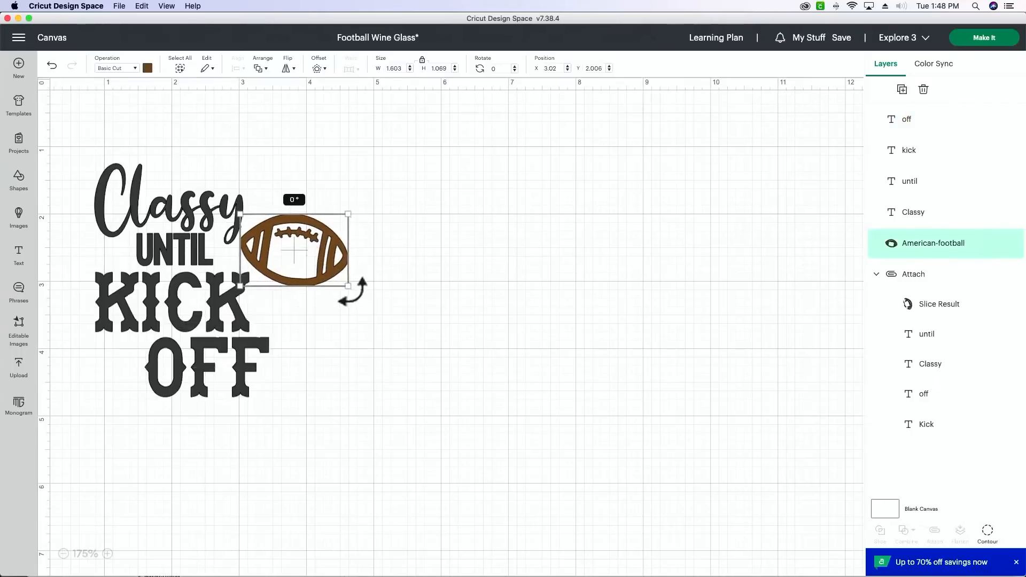
{"action": "left_click_drag", "start_coordinate": [353, 287], "coordinate": [297, 339]}
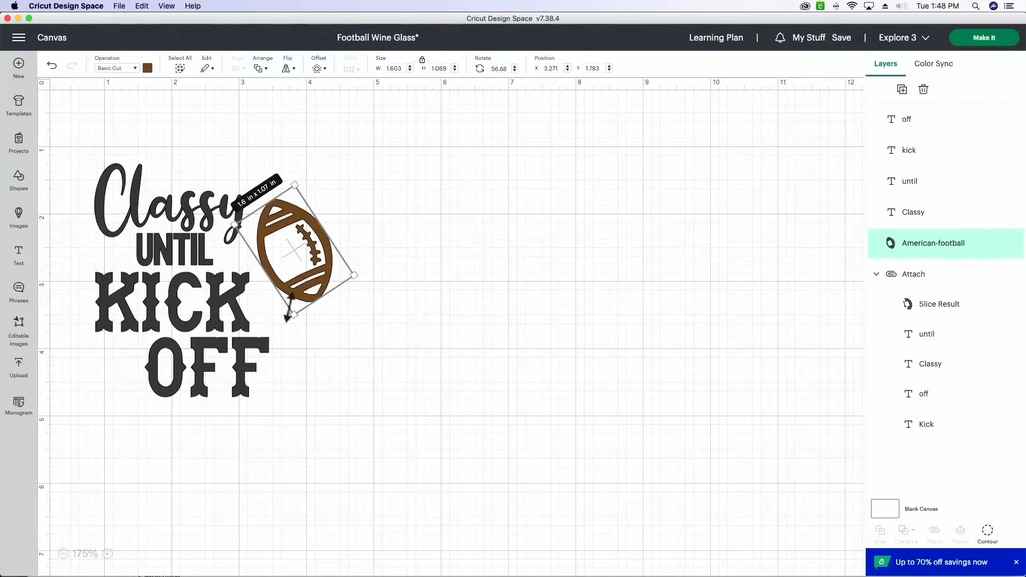
{"action": "left_click_drag", "start_coordinate": [289, 316], "coordinate": [313, 419]}
- Position the football over the right side of the stacked words and rotate it to about 60.7°
{"action": "left_click_drag", "start_coordinate": [330, 376], "coordinate": [316, 356]}
{"action": "left_click_drag", "start_coordinate": [275, 398], "coordinate": [293, 355]}
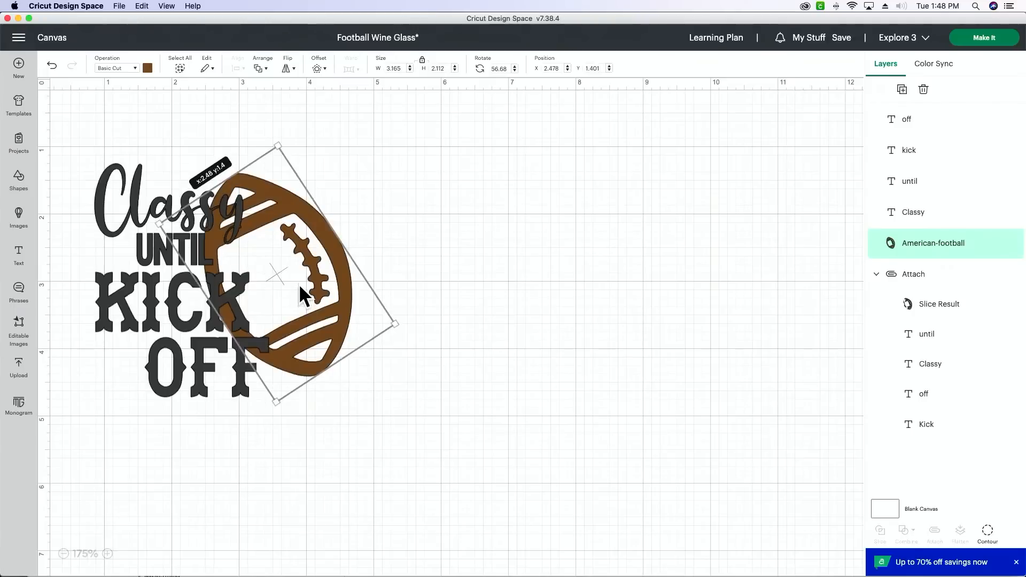
{"action": "mouse_move", "coordinate": [275, 412]}
{"action": "left_mouse_down"}
{"action": "mouse_move", "coordinate": [259, 416]}
{"action": "mouse_move", "coordinate": [268, 419]}
{"action": "left_mouse_up"}
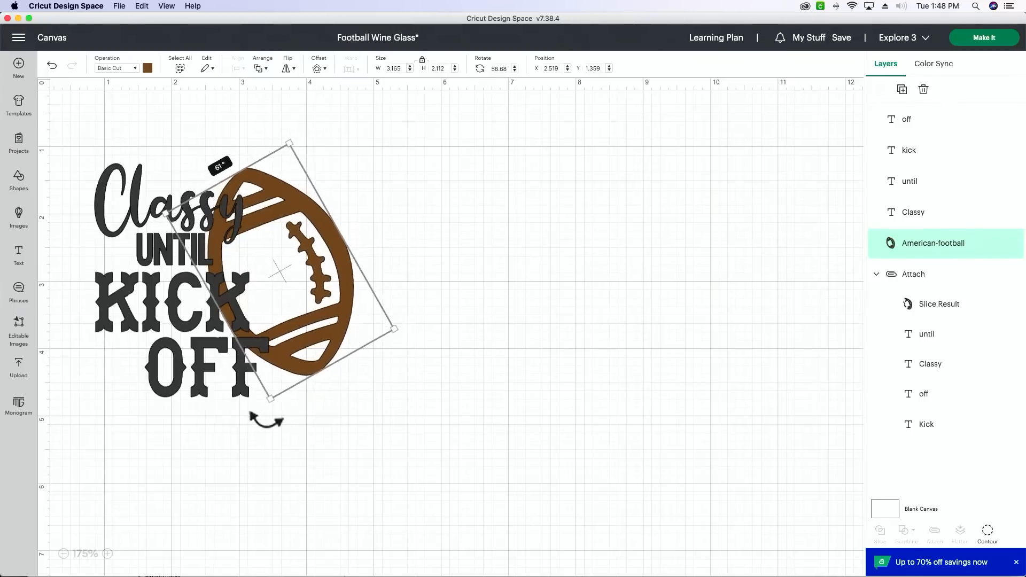
{"action": "mouse_move", "coordinate": [309, 370]}
{"action": "left_mouse_down"}
{"action": "mouse_move", "coordinate": [312, 352]}
{"action": "mouse_move", "coordinate": [311, 362]}
{"action": "left_mouse_up"}
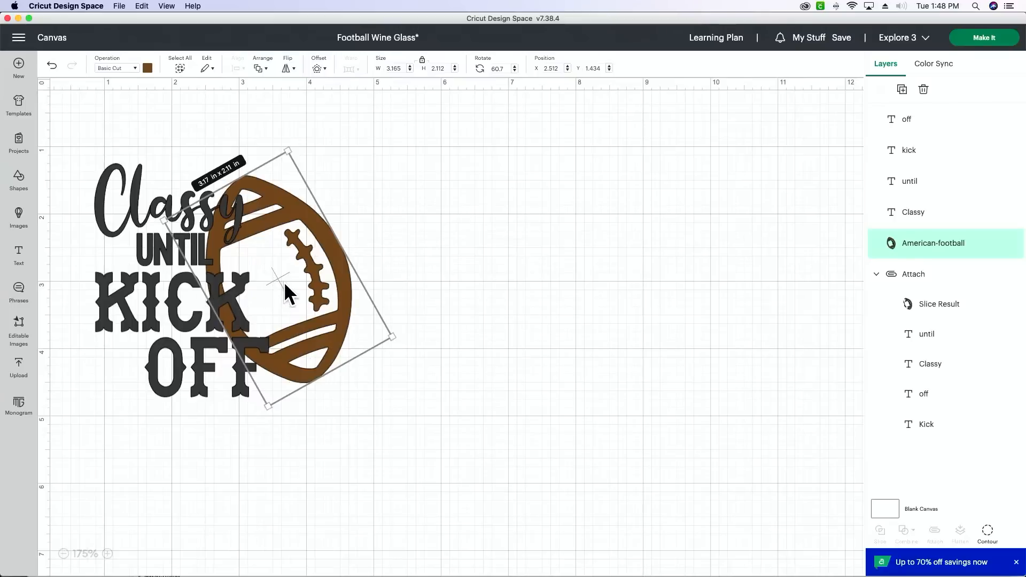
- Move the football clear of the words and apply a 0.1 in rounded, welded offset around Classy, UNTIL, KICK and OFF
{"action": "left_click_drag", "start_coordinate": [288, 292], "coordinate": [363, 292]}
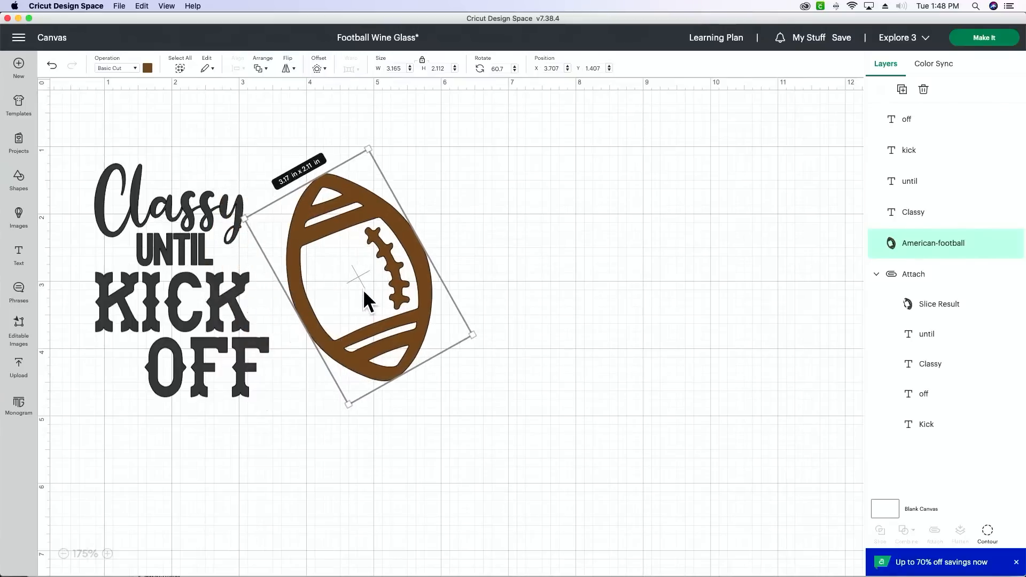
{"action": "left_click_drag", "start_coordinate": [70, 167], "coordinate": [165, 403]}
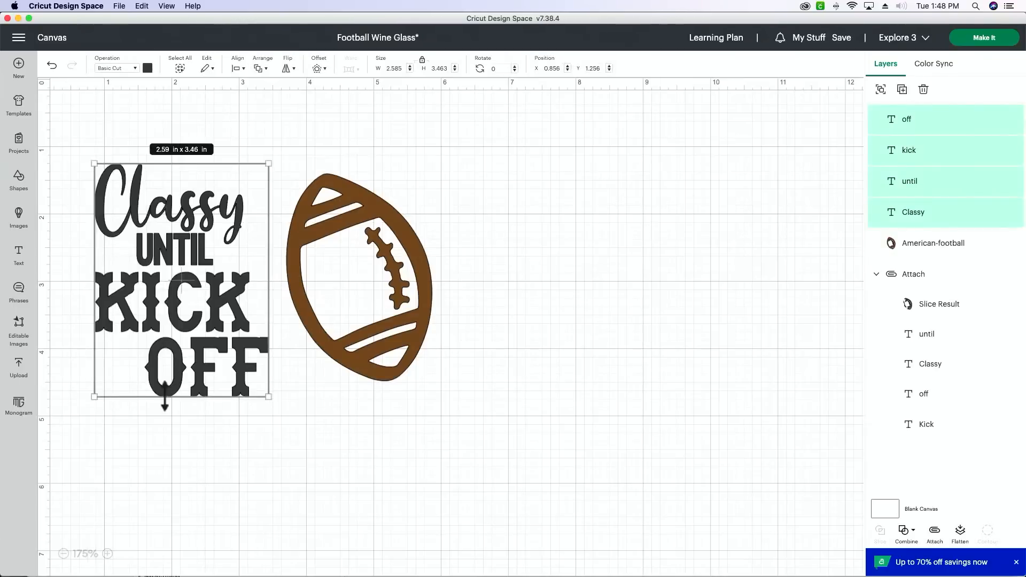
{"action": "left_click", "coordinate": [321, 70]}
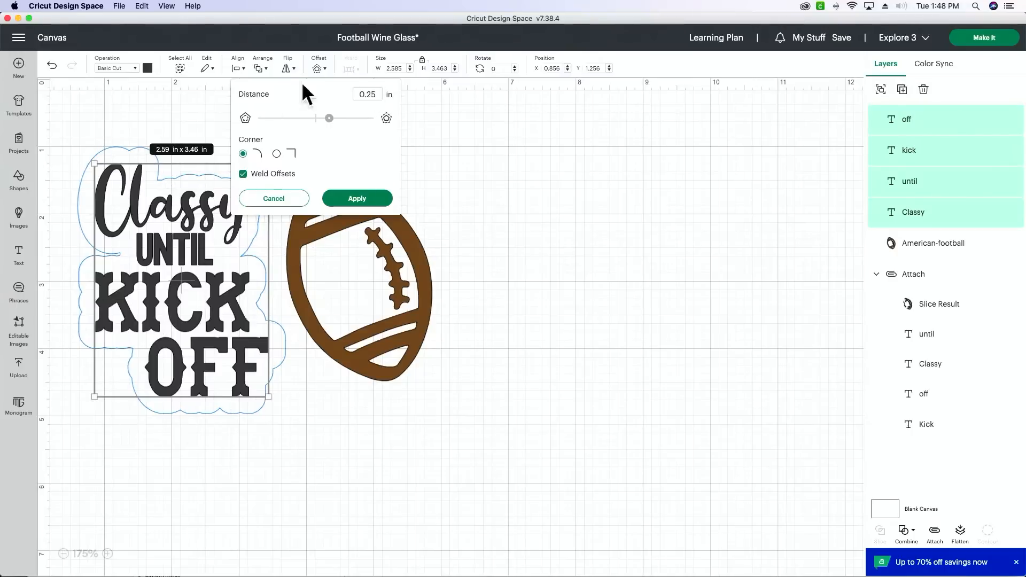
{"action": "left_click", "coordinate": [381, 98]}
{"action": "key", "text": "BackSpace"}
{"action": "key", "text": "BackSpace"}
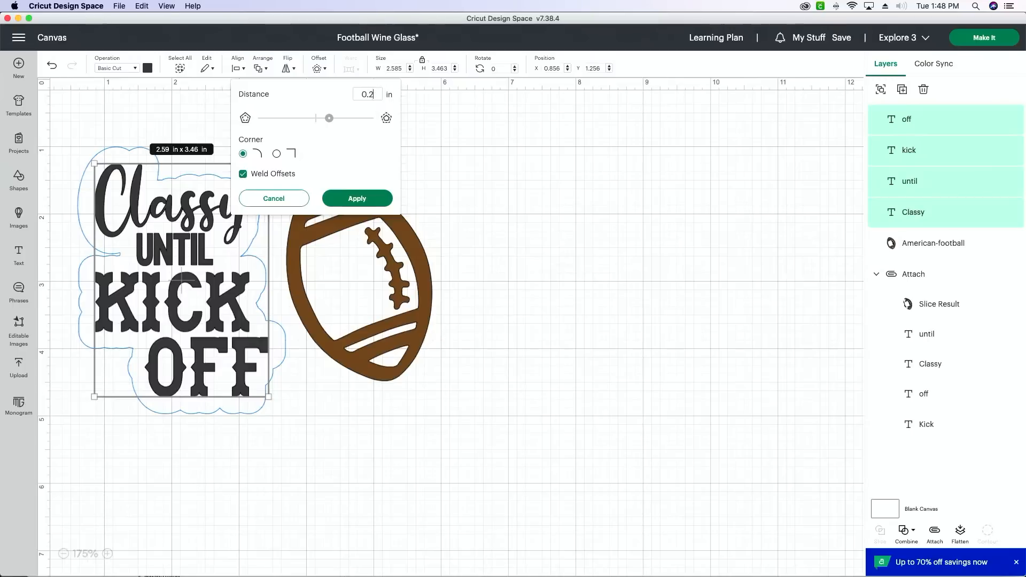
{"action": "type", "text": "15"}
{"action": "key", "text": "Return"}
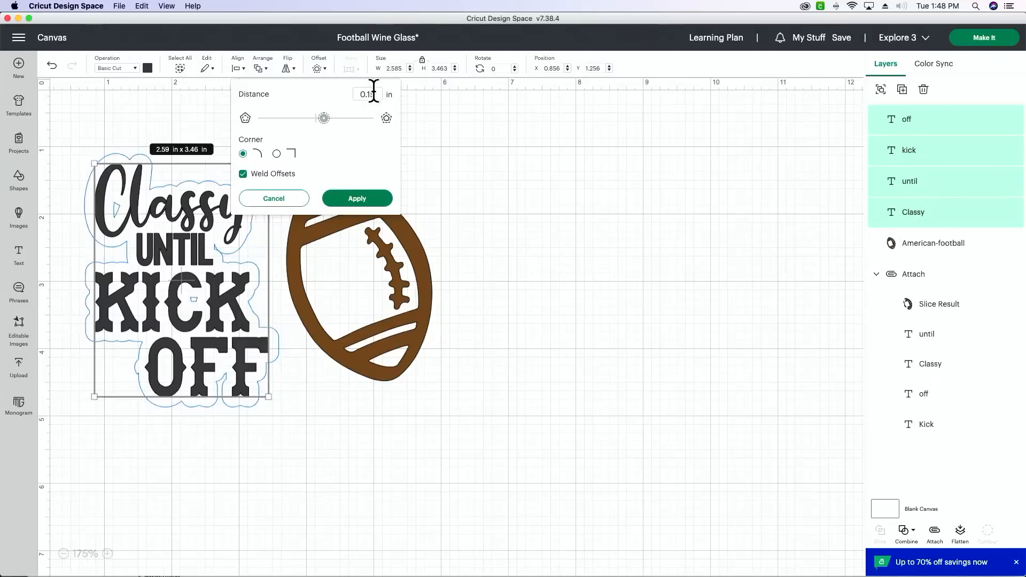
{"action": "key", "text": "BackSpace"}
{"action": "type", "text": "3"}
{"action": "key", "text": "Return"}
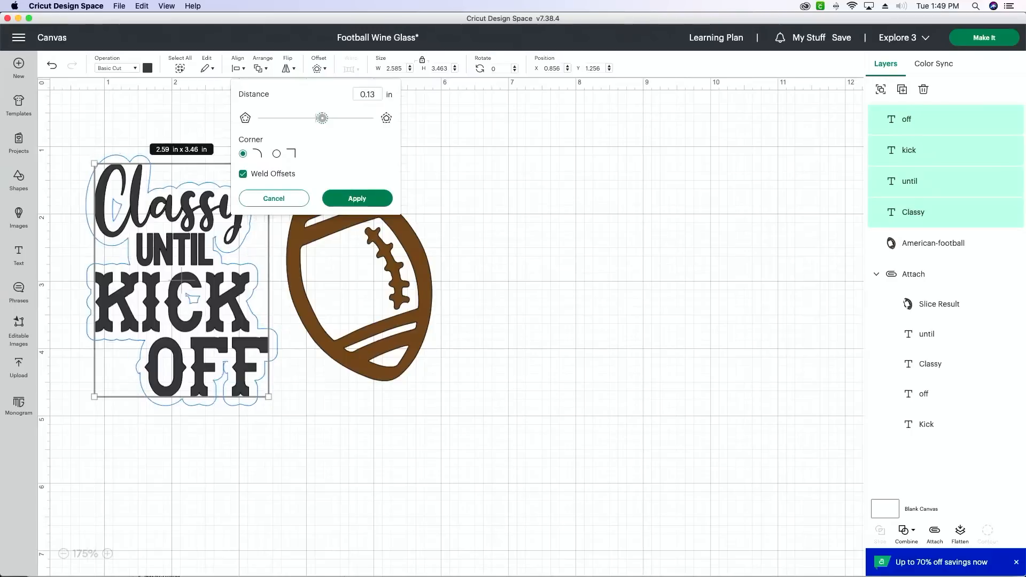
{"action": "key", "text": "BackSpace"}
{"action": "key", "text": "Return"}
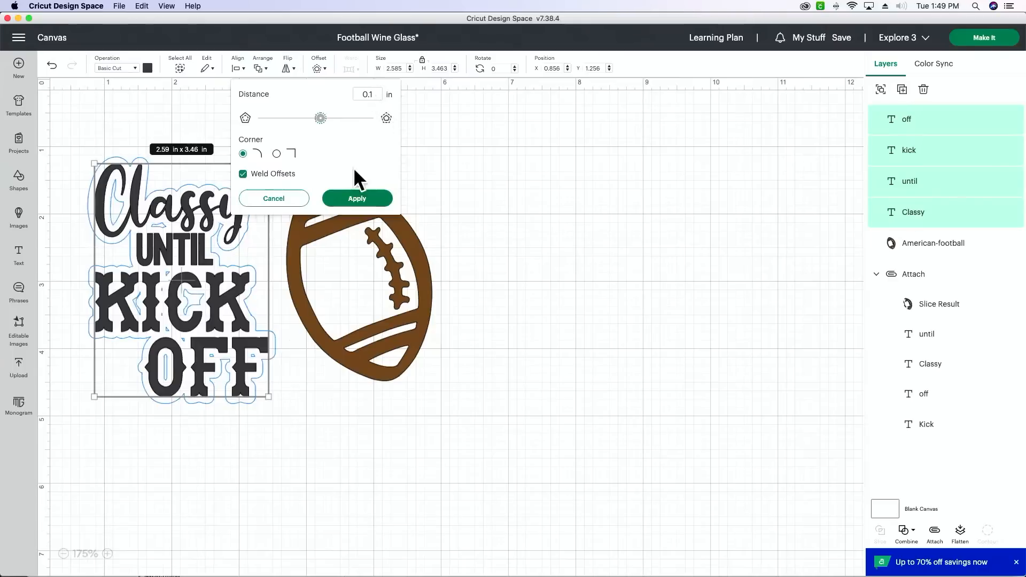
{"action": "left_click", "coordinate": [357, 201]}
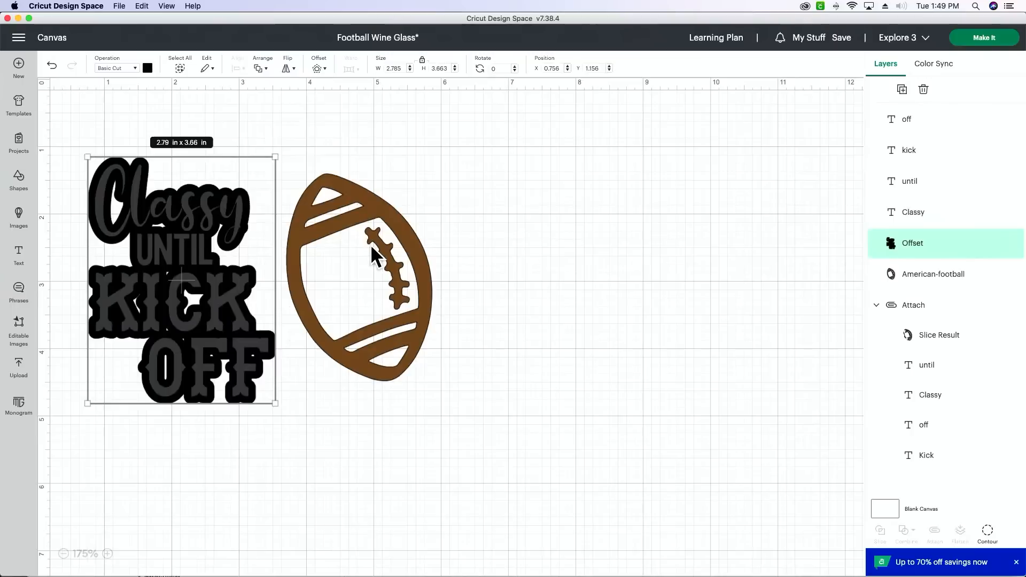
- Place the football back over the right part of the stacked words and slice it with the text offset
{"action": "left_click_drag", "start_coordinate": [404, 275], "coordinate": [310, 260]}
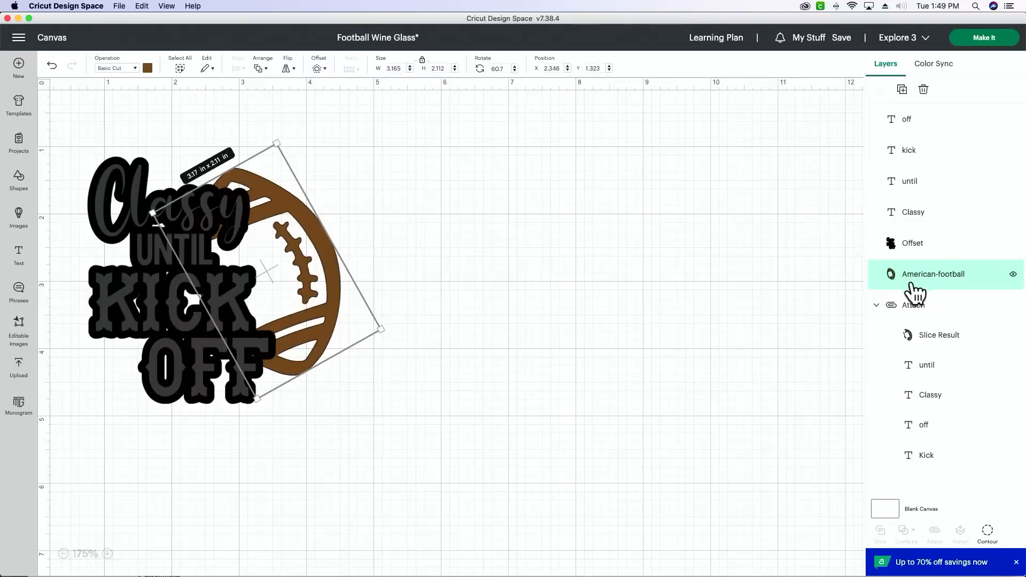
{"action": "left_click", "coordinate": [921, 247], "text": "shift"}
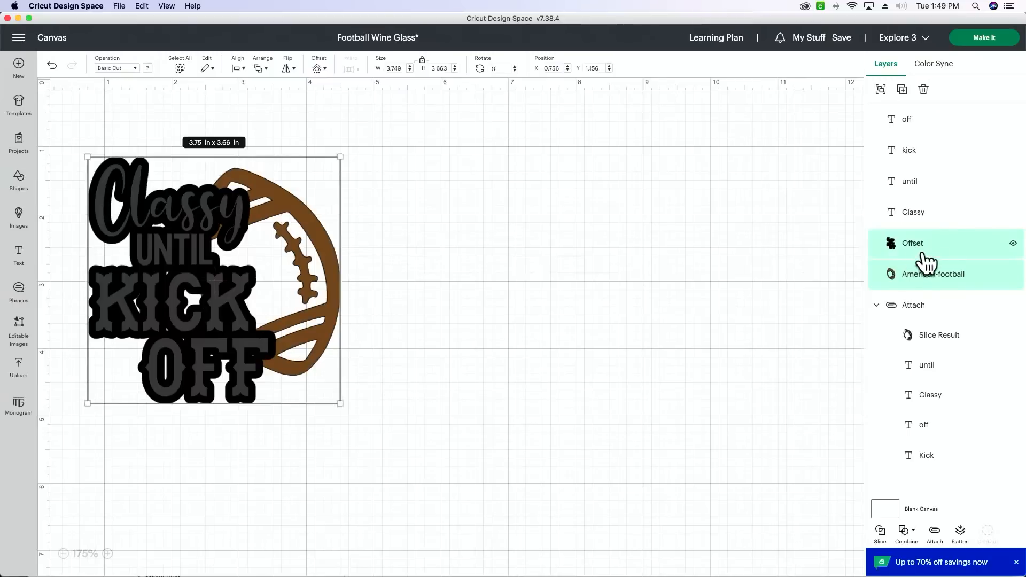
{"action": "left_click", "coordinate": [881, 532]}
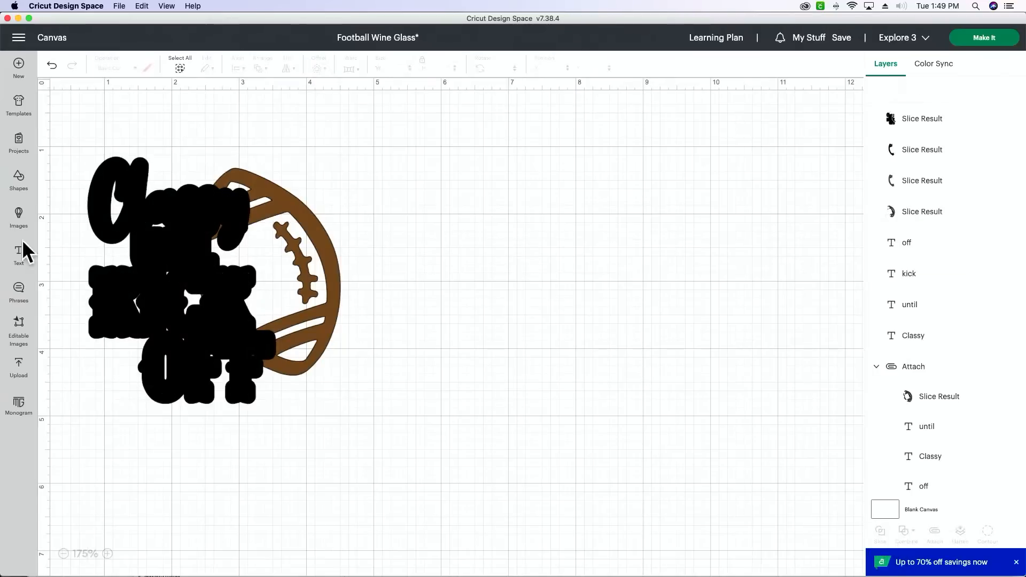
- Delete the leftover offset and both overlapping slice pieces, keeping only the cut football and the words
{"action": "left_click", "coordinate": [186, 204]}
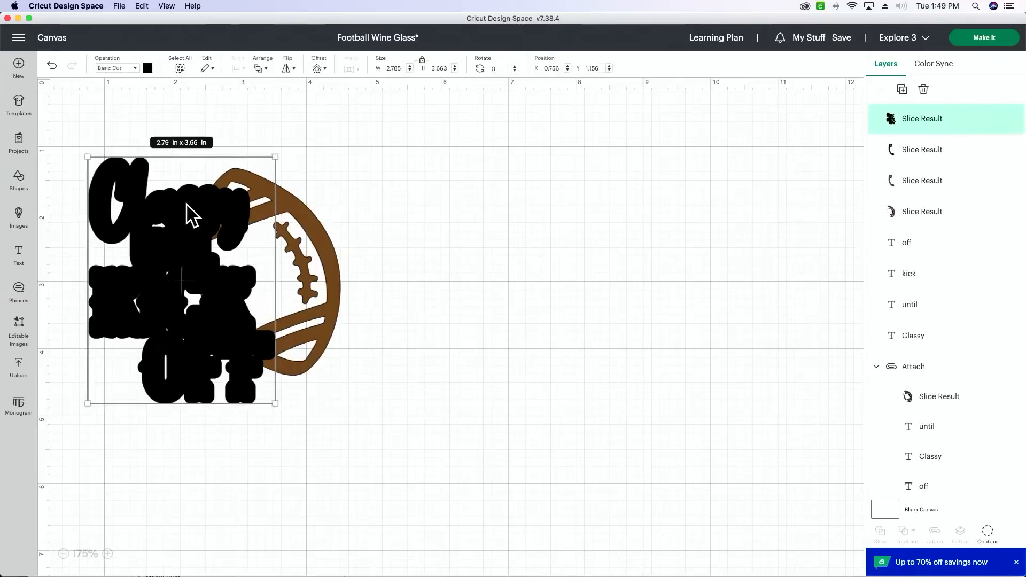
{"action": "key", "text": "Delete"}
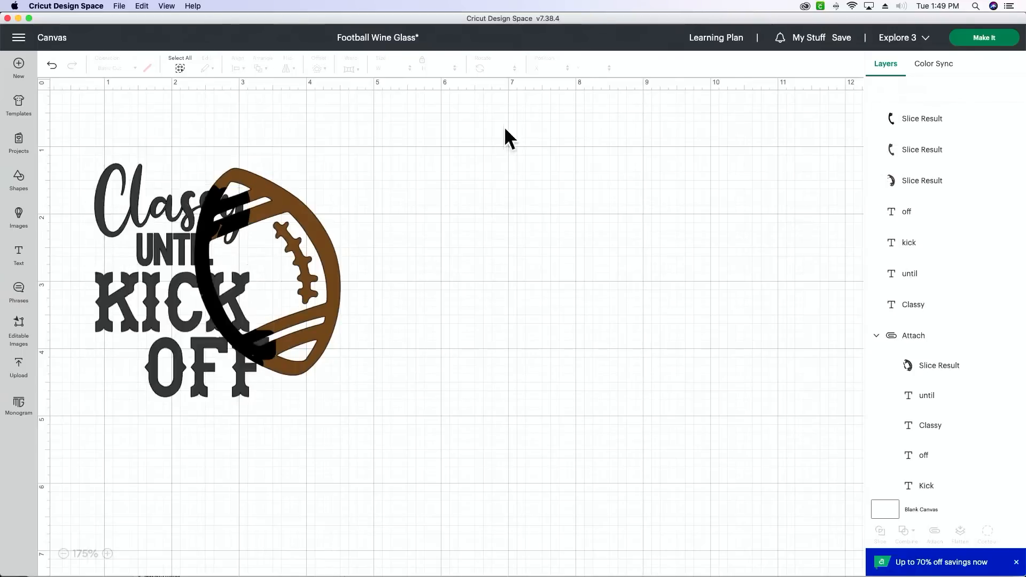
{"action": "left_click", "coordinate": [940, 129]}
{"action": "key", "text": "Delete"}
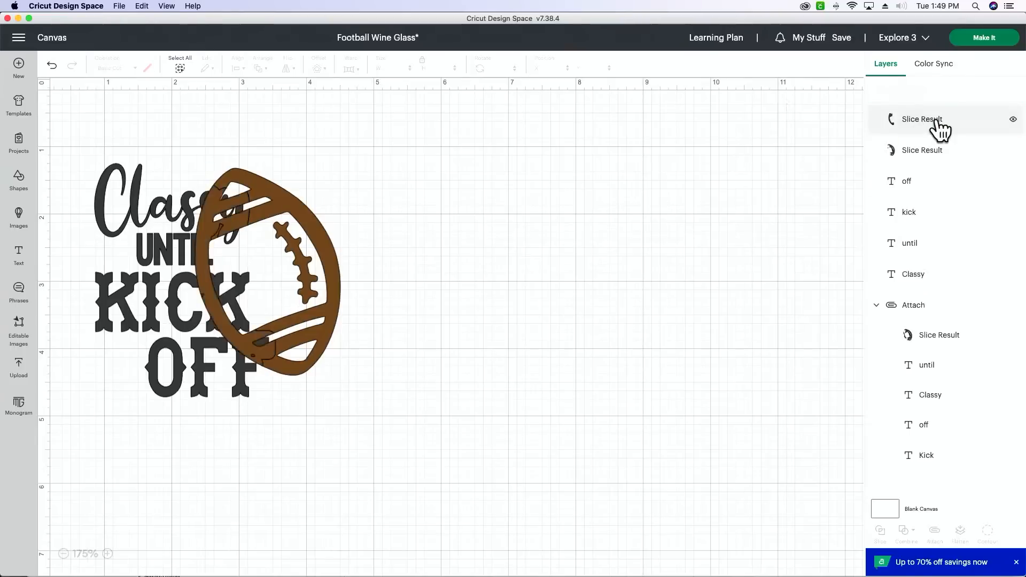
{"action": "left_click", "coordinate": [939, 129]}
{"action": "key", "text": "Delete"}
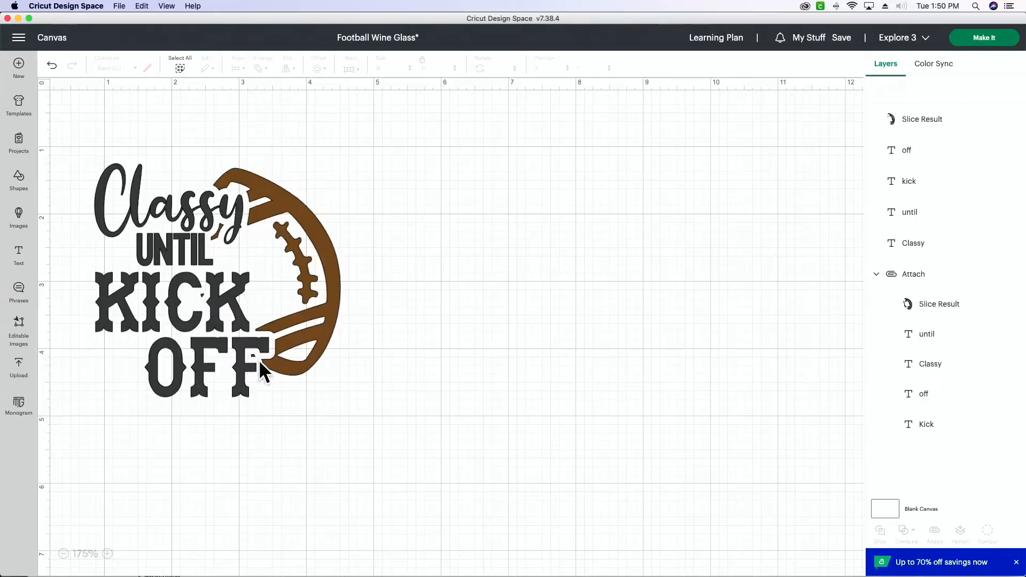
- Hide the three small stray contours of the sliced football that lie between the letters
{"action": "left_click", "coordinate": [322, 336]}
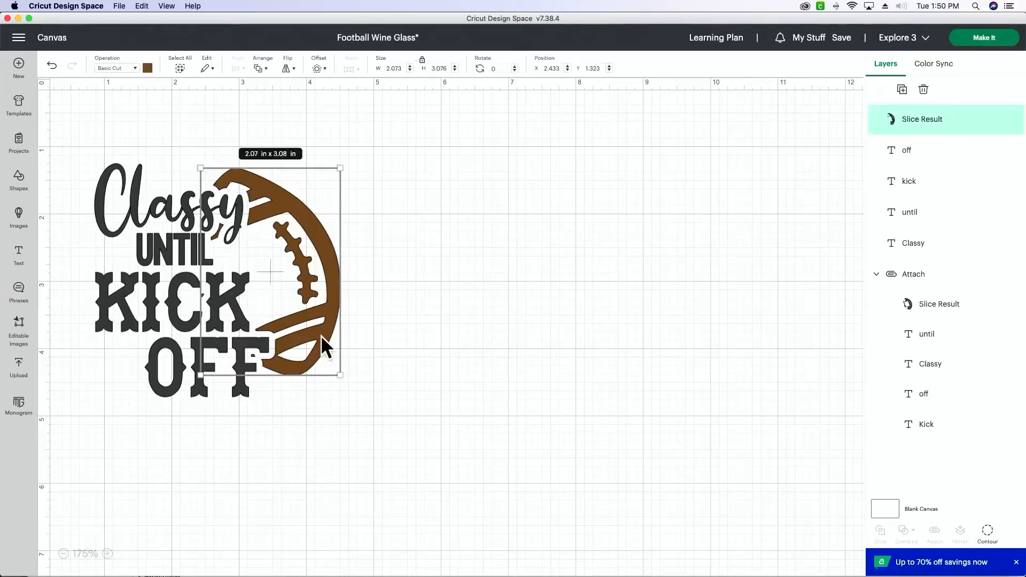
{"action": "left_click", "coordinate": [988, 532]}
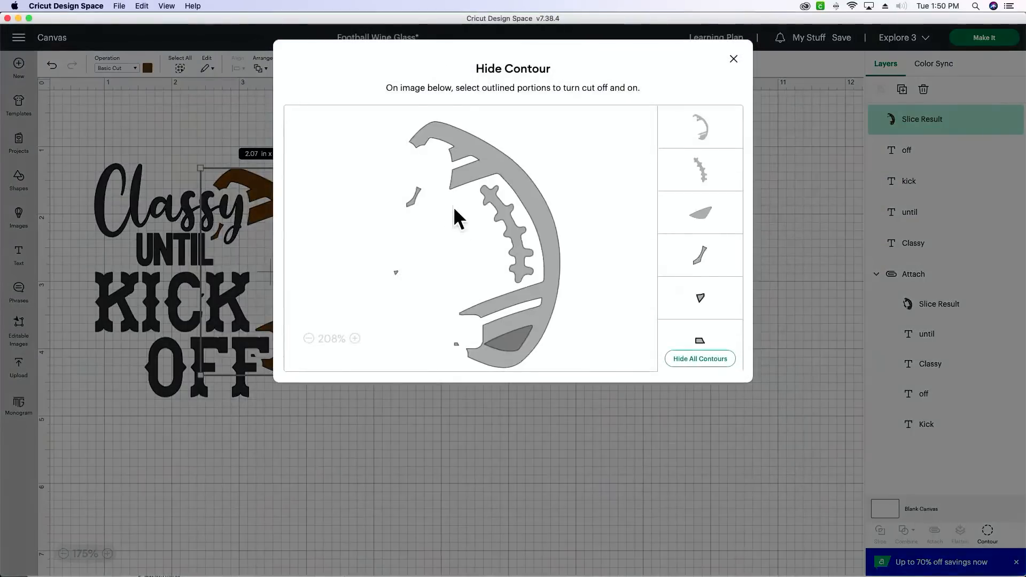
{"action": "left_click", "coordinate": [413, 202]}
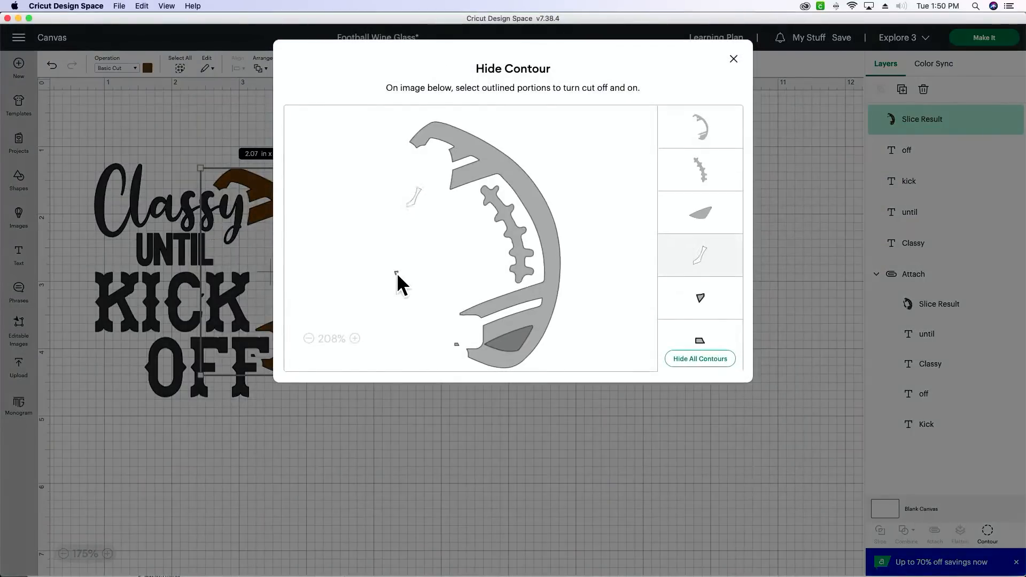
{"action": "left_click", "coordinate": [704, 303]}
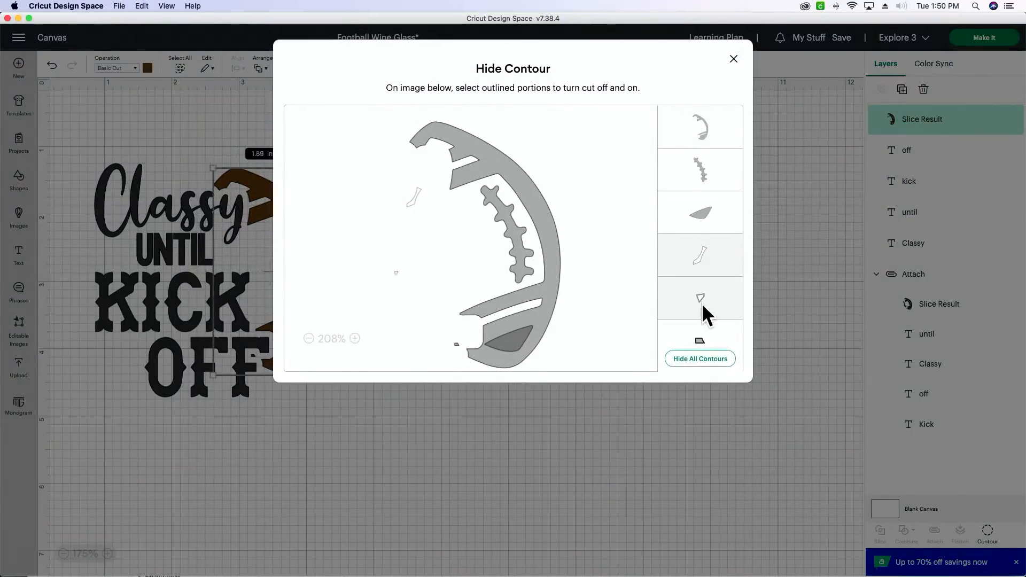
{"action": "scroll", "coordinate": [707, 310], "scroll_direction": "down", "scroll_amount": 1}
{"action": "left_click", "coordinate": [703, 326]}
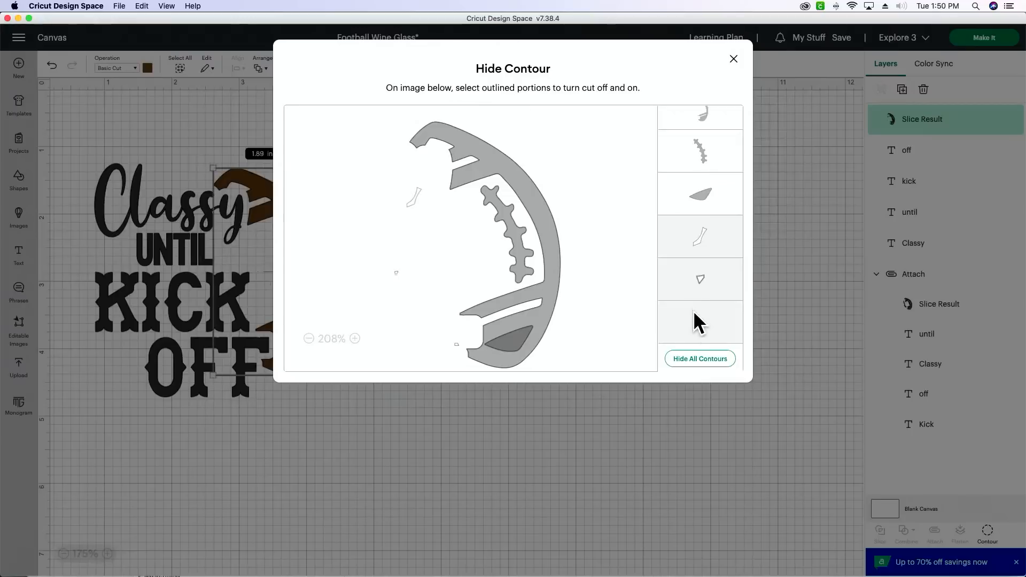
{"action": "left_click", "coordinate": [734, 59]}
- Attach the sliced football and the words Classy, UNTIL, KICK and OFF to each other
{"action": "left_click", "coordinate": [444, 308]}
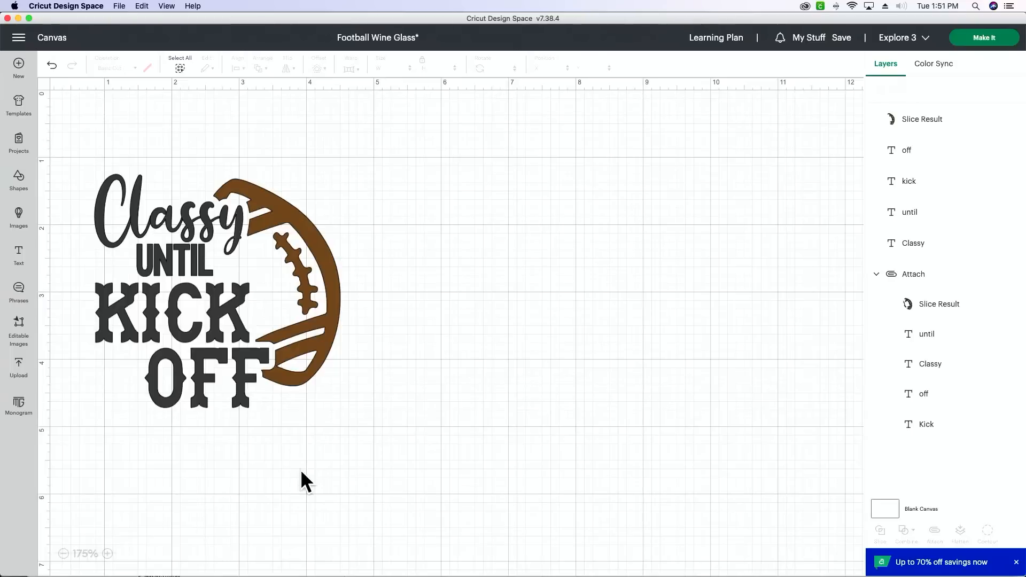
{"action": "left_click_drag", "start_coordinate": [346, 454], "coordinate": [58, 154]}
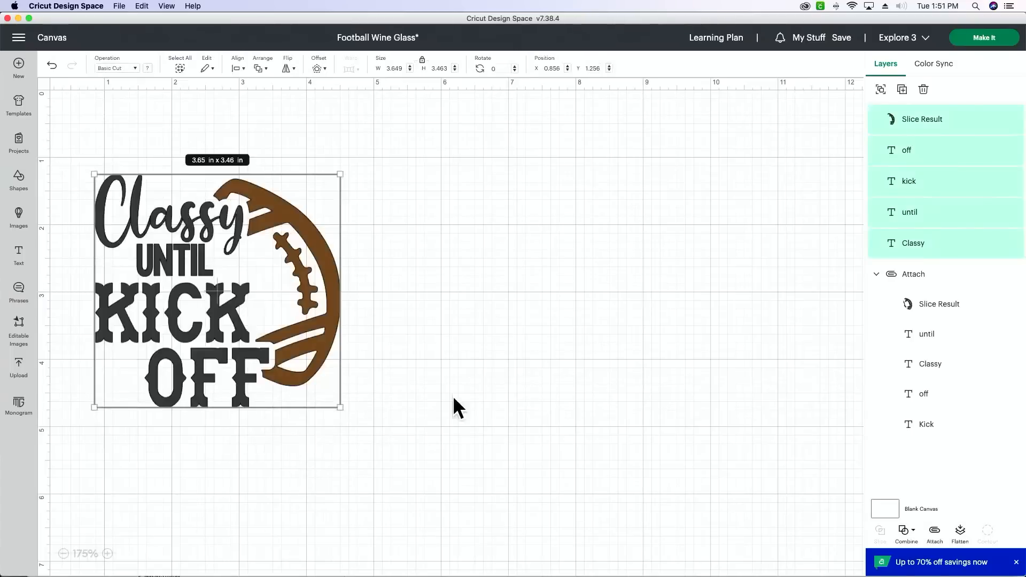
{"action": "left_click", "coordinate": [935, 532]}
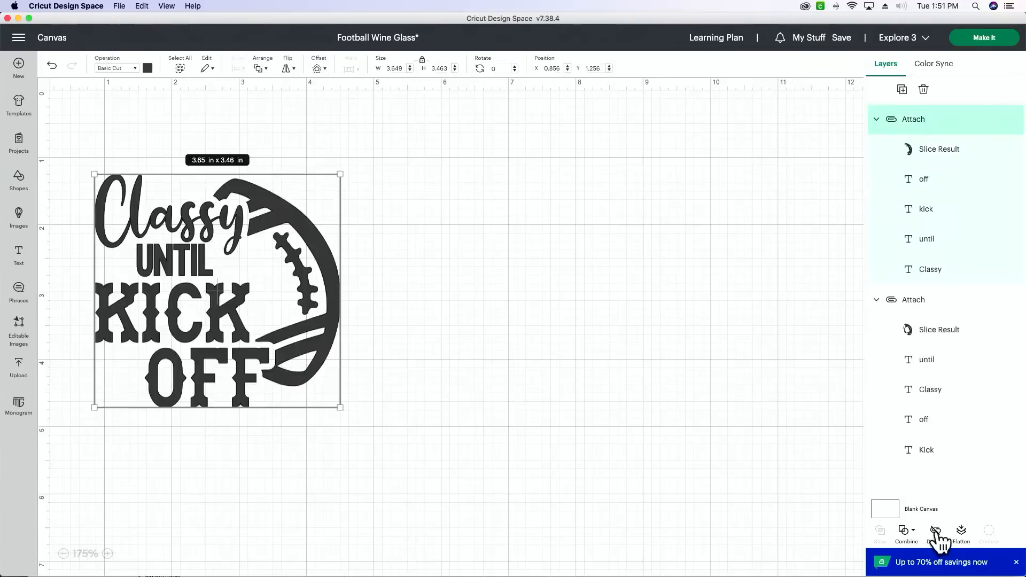
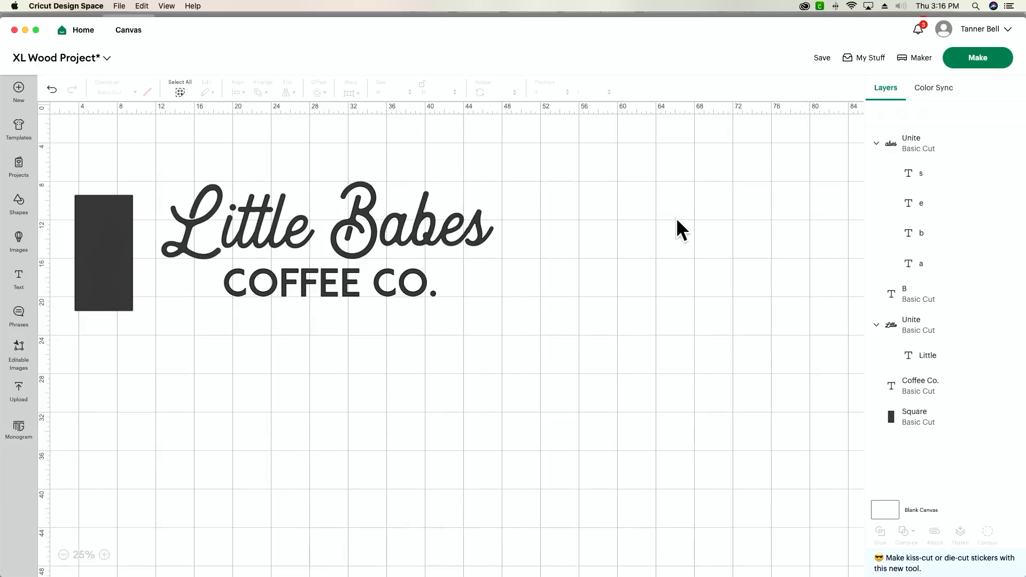
- Switch to the Makers Gonna Learn fonts page in Chrome, search for "Fierce" and download the Fierce Sights font
{"action": "left_click", "coordinate": [357, 280]}
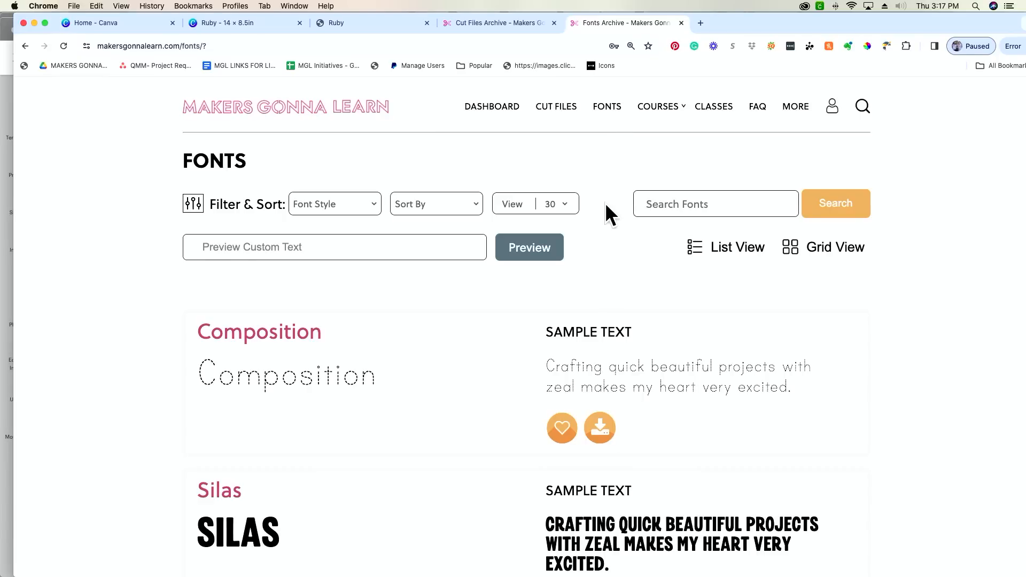
{"action": "scroll", "coordinate": [606, 205], "scroll_direction": "down", "scroll_amount": 2}
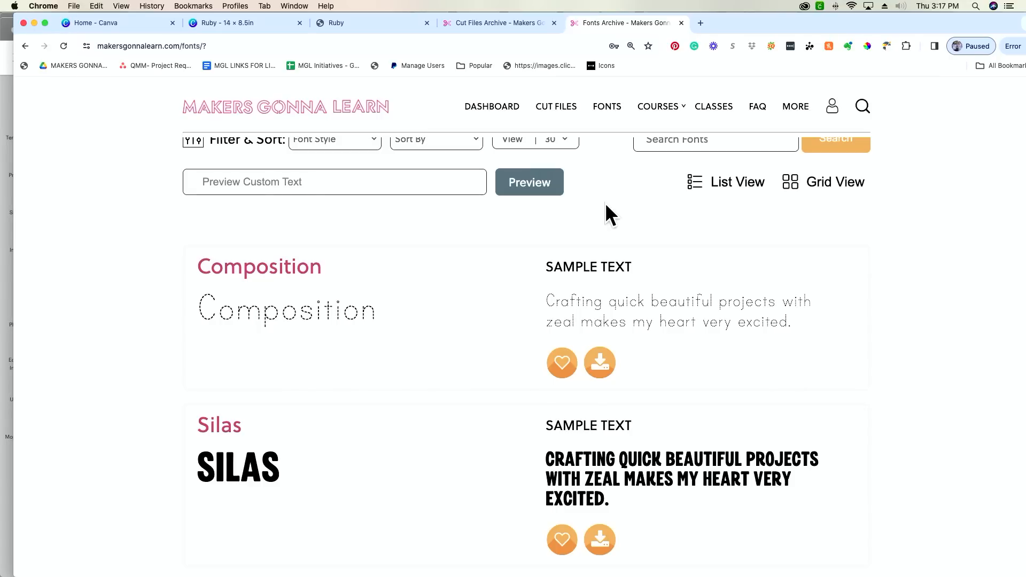
{"action": "scroll", "coordinate": [615, 176], "scroll_direction": "up", "scroll_amount": 2}
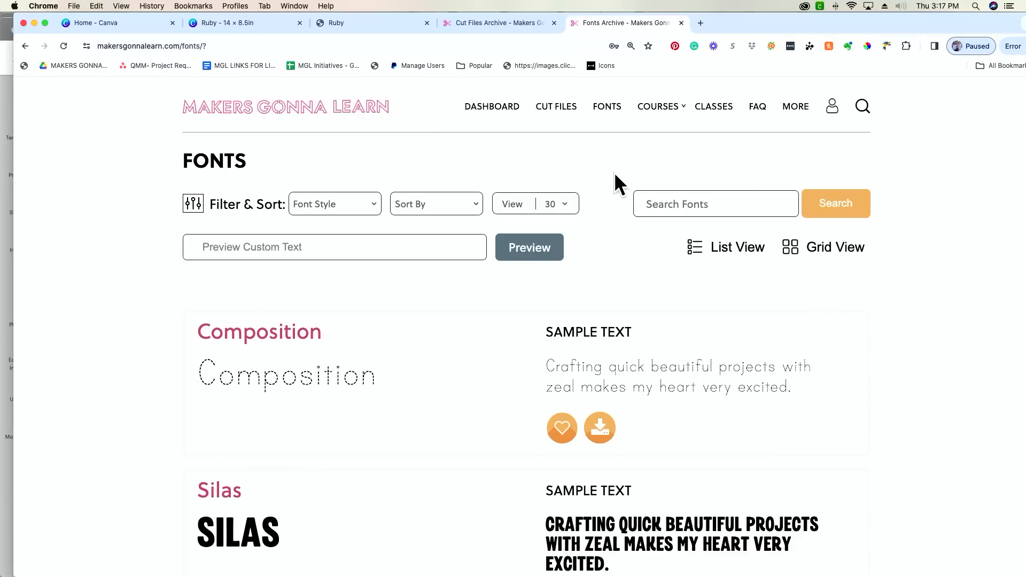
{"action": "scroll", "coordinate": [615, 176], "scroll_direction": "down", "scroll_amount": 2}
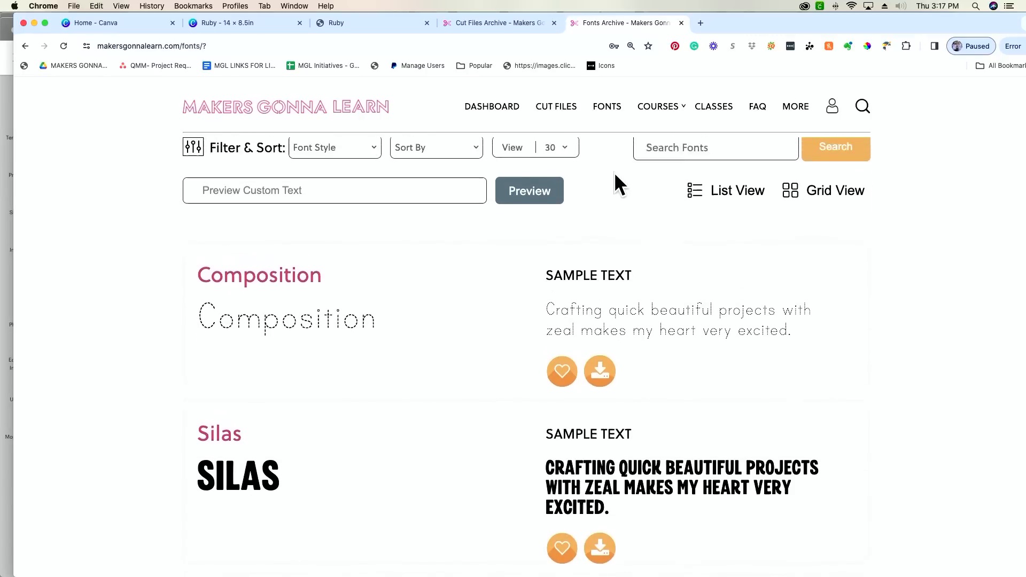
{"action": "scroll", "coordinate": [614, 175], "scroll_direction": "up", "scroll_amount": 2}
{"action": "left_click", "coordinate": [677, 194]}
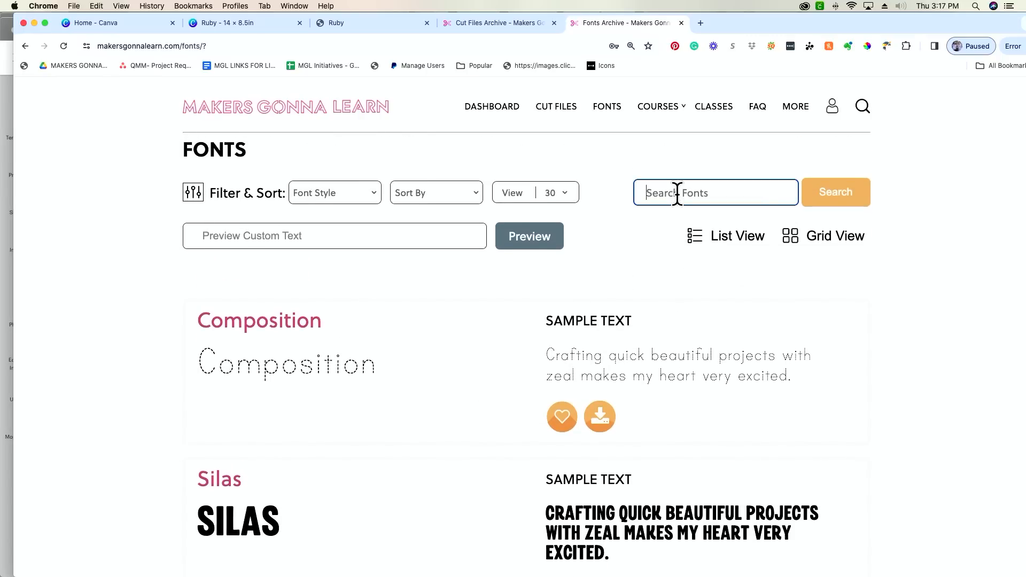
{"action": "type", "text": "Fierce"}
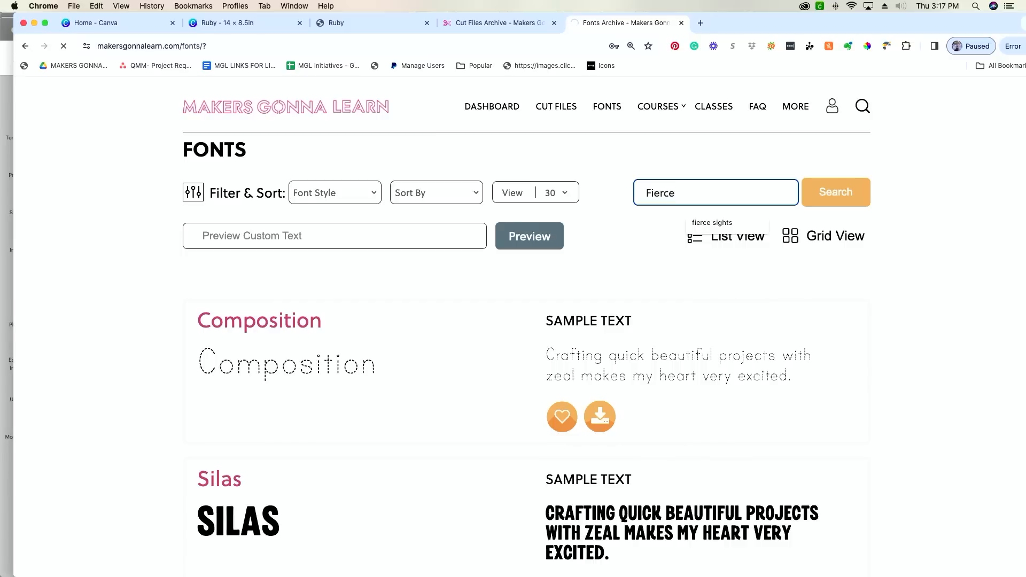
{"action": "key", "text": "Return"}
{"action": "scroll", "coordinate": [518, 328], "scroll_direction": "down", "scroll_amount": 5}
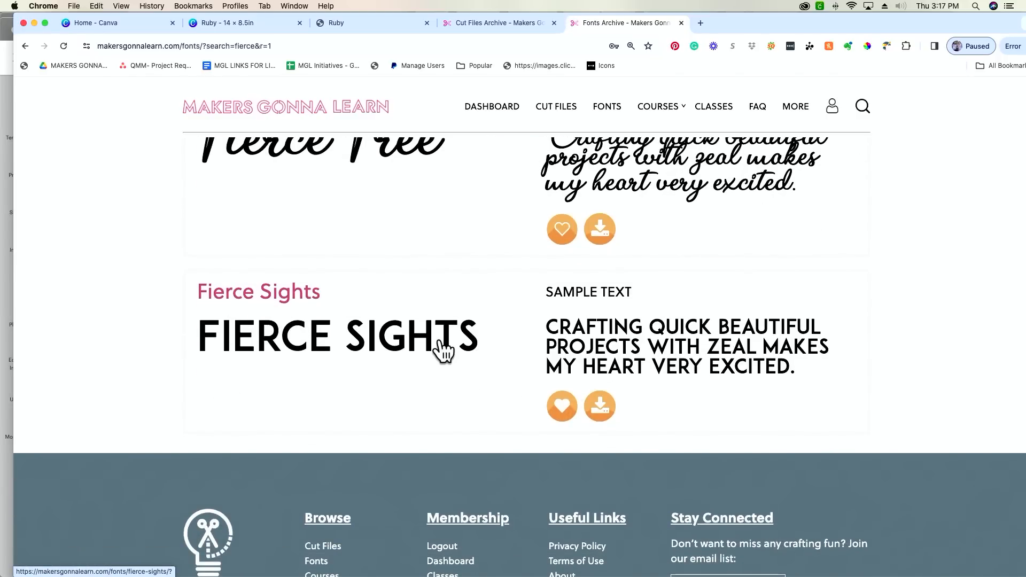
{"action": "left_click", "coordinate": [606, 416]}
{"action": "scroll", "coordinate": [704, 355], "scroll_direction": "up", "scroll_amount": 1}
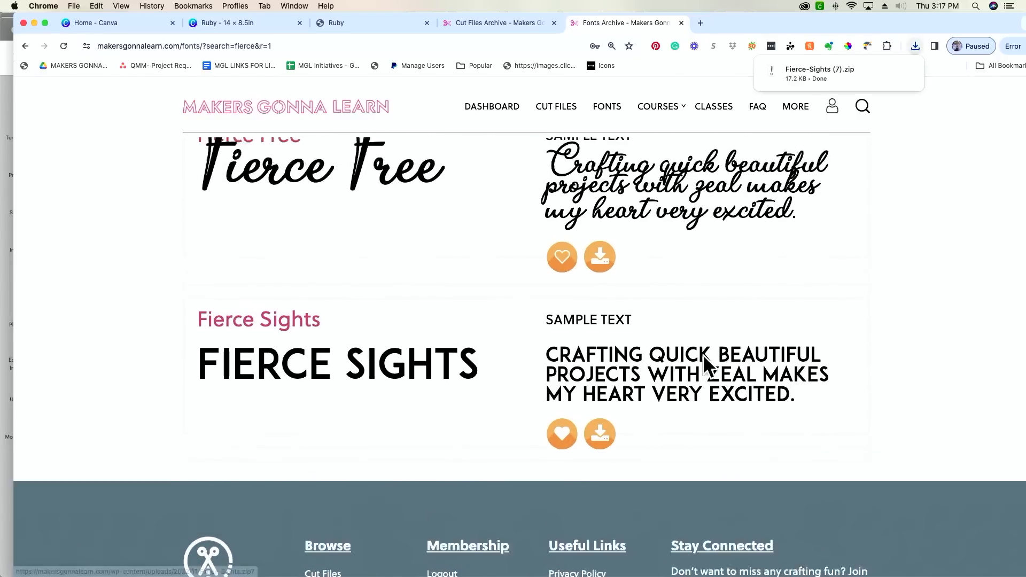
- Search the font library for "Vintage"
{"action": "scroll", "coordinate": [704, 354], "scroll_direction": "up", "scroll_amount": 5}
{"action": "left_click", "coordinate": [732, 205]}
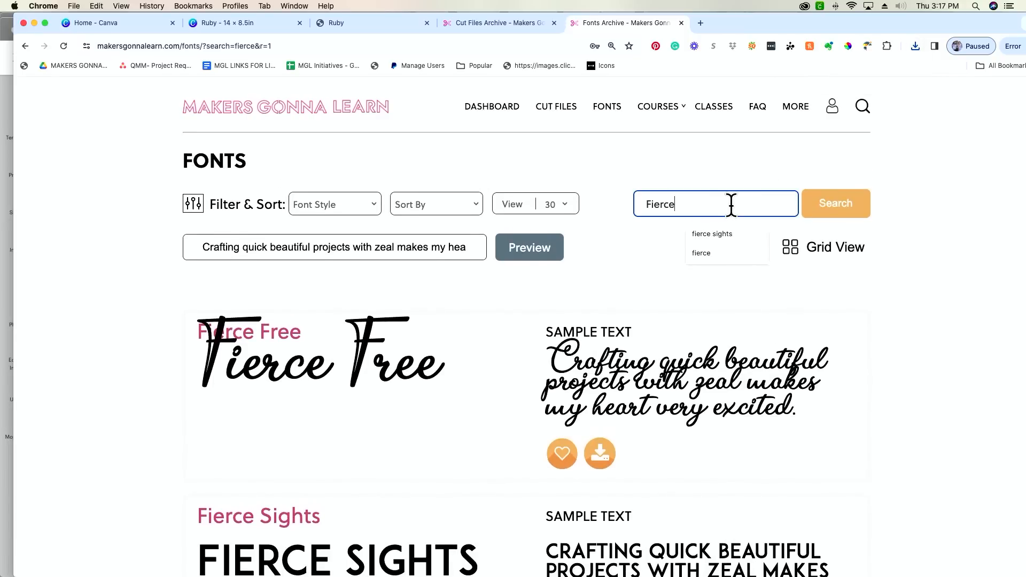
{"action": "key", "text": "super+a"}
{"action": "type", "text": "Vintge"}
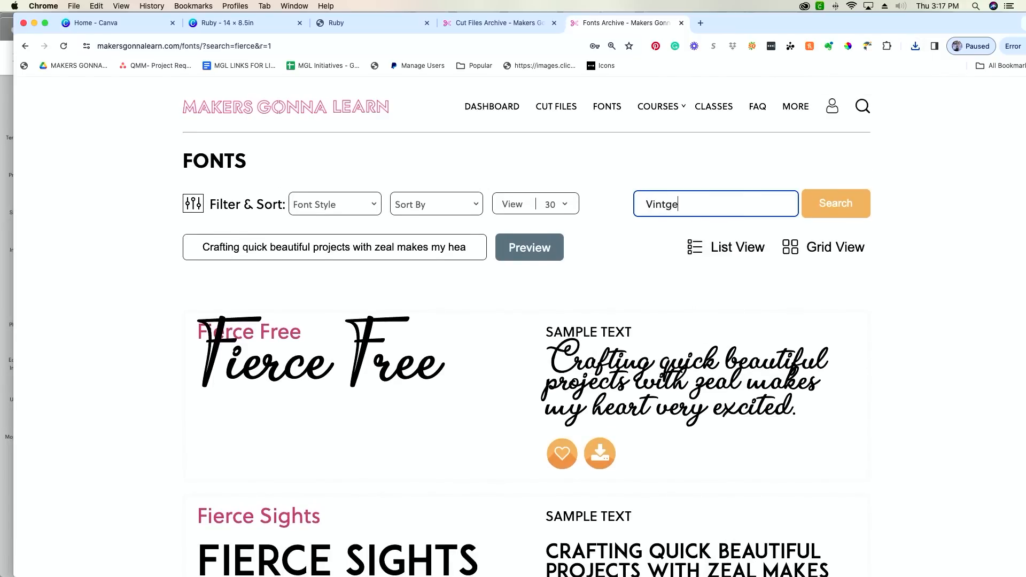
{"action": "key", "text": "Return"}
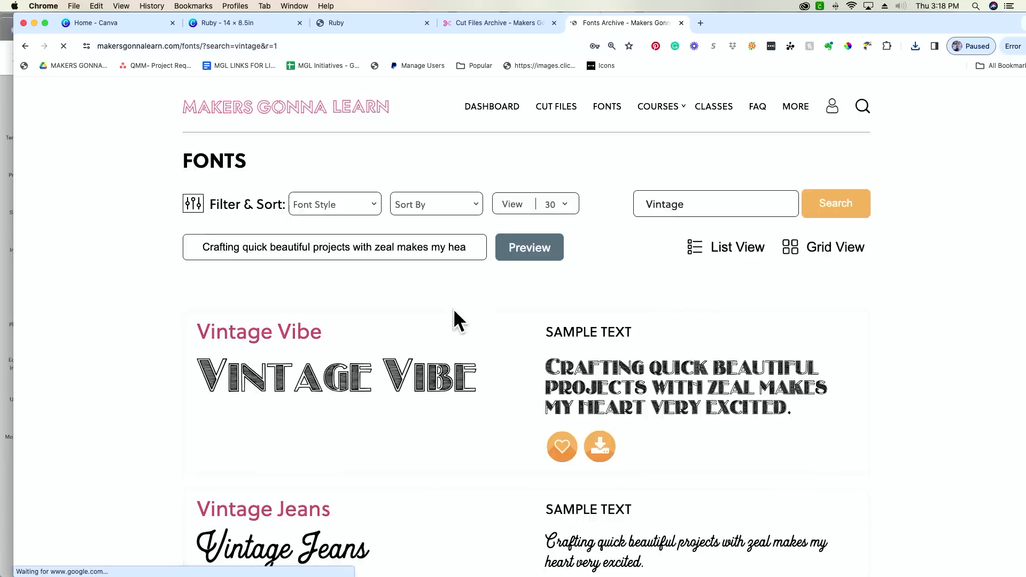
- Download the Vintage Jeans font from the search results
{"action": "scroll", "coordinate": [454, 316], "scroll_direction": "down", "scroll_amount": 5}
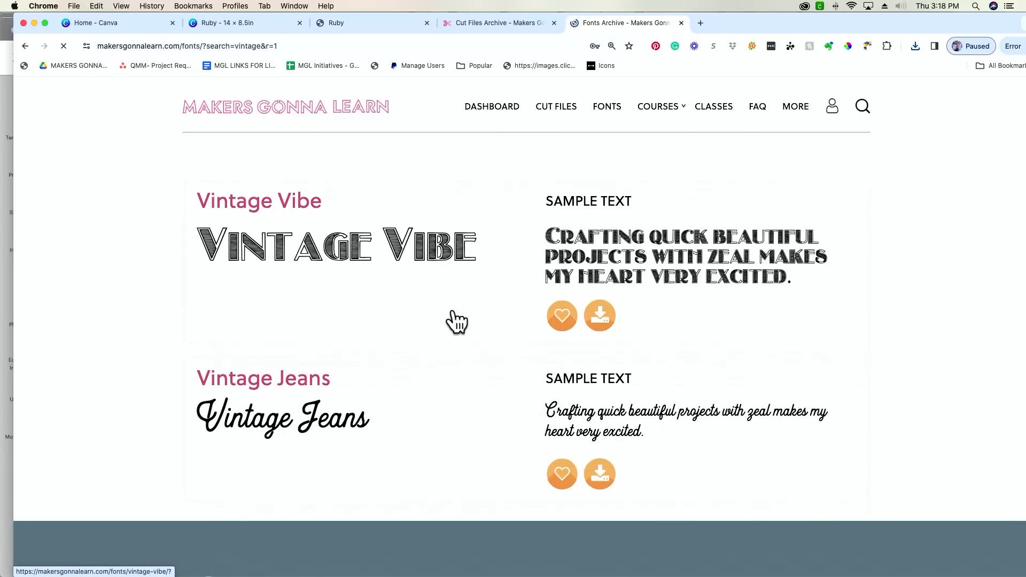
{"action": "left_click", "coordinate": [600, 467]}
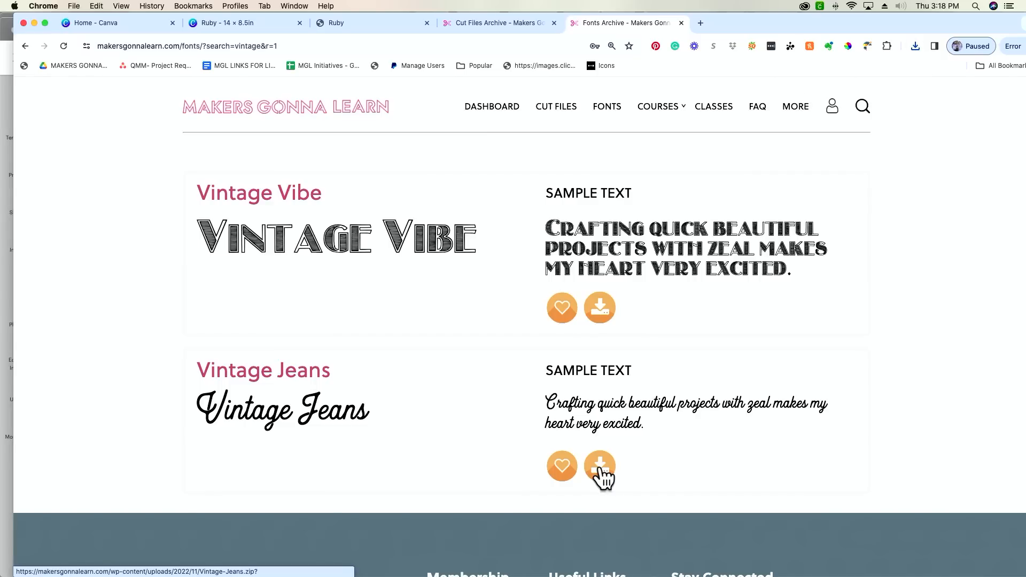
{"action": "scroll", "coordinate": [603, 477], "scroll_direction": "up", "scroll_amount": 2}
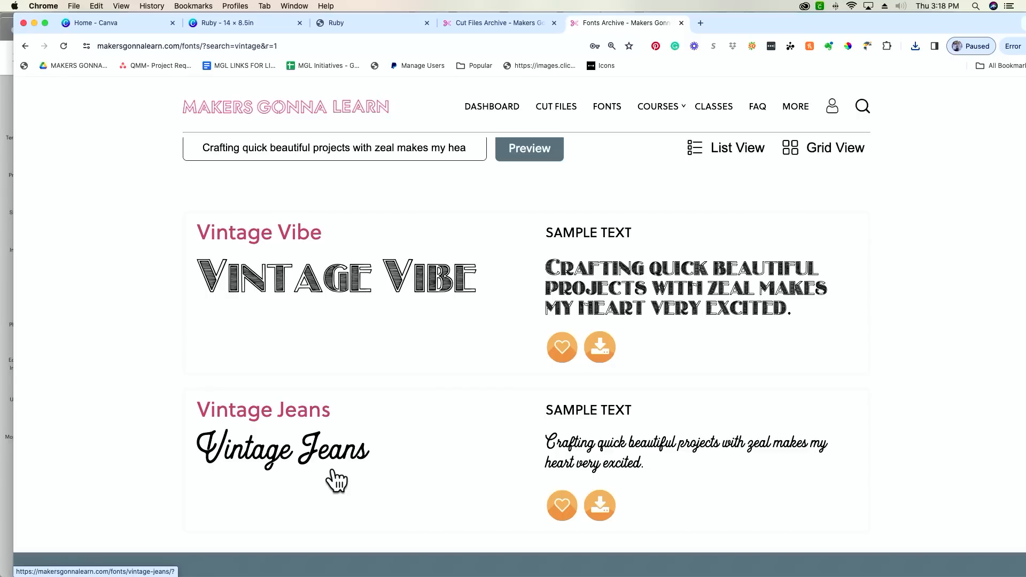
{"action": "scroll", "coordinate": [337, 481], "scroll_direction": "up", "scroll_amount": 2}
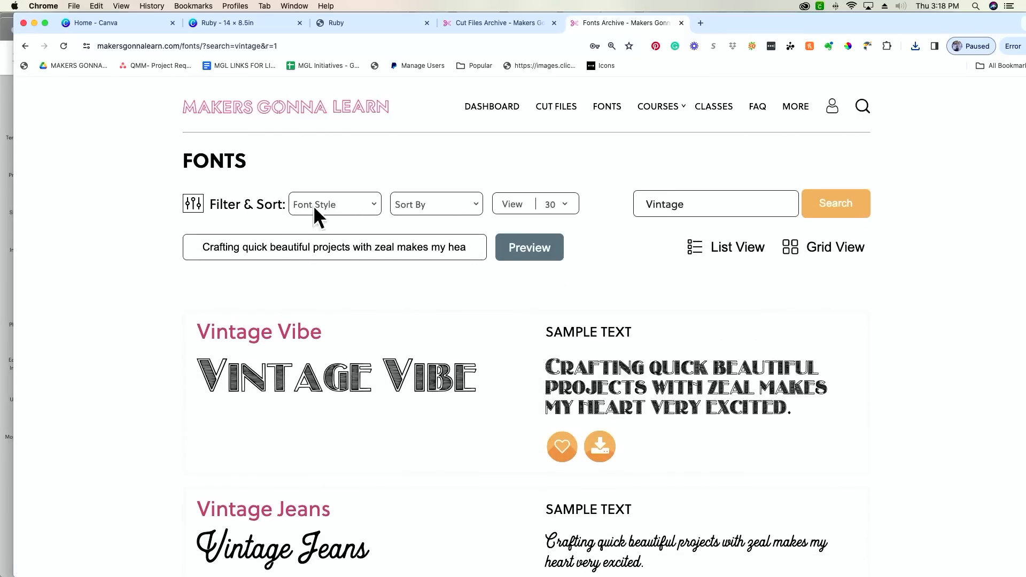
- Reload the full font library without the search term and look through the first fonts in the list
{"action": "left_click", "coordinate": [609, 114]}
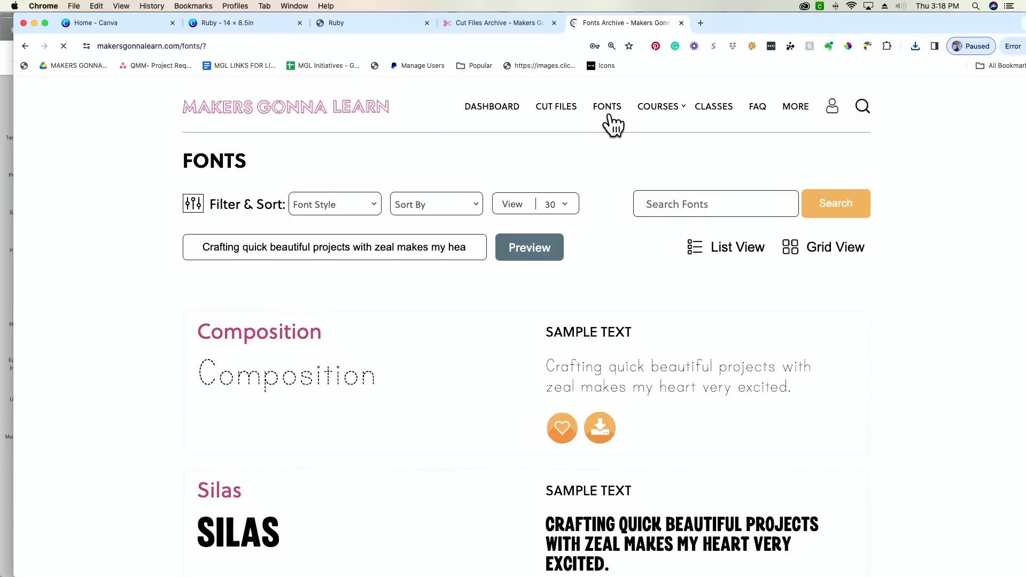
{"action": "scroll", "coordinate": [585, 182], "scroll_direction": "down", "scroll_amount": 2}
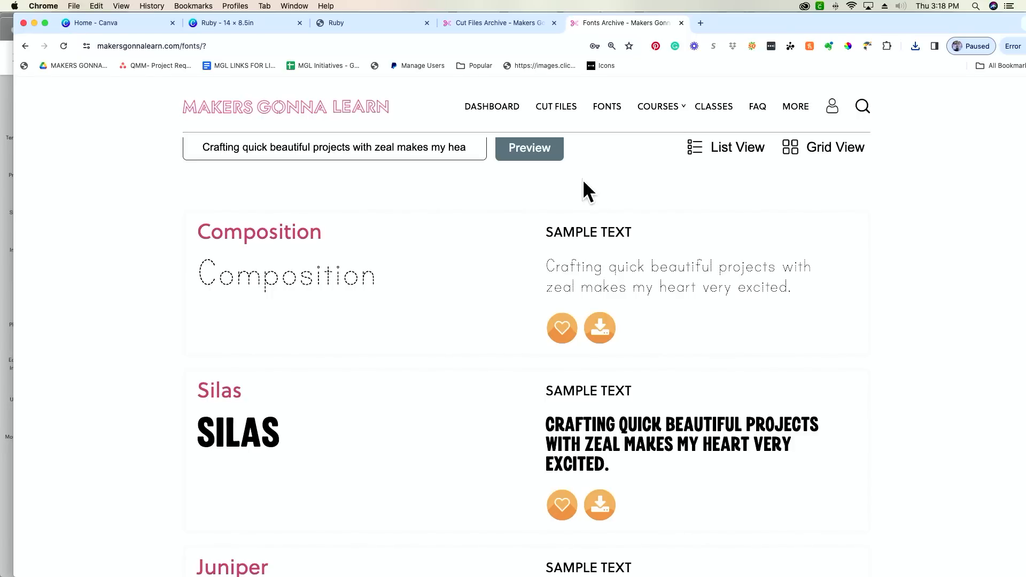
{"action": "scroll", "coordinate": [584, 182], "scroll_direction": "down", "scroll_amount": 1}
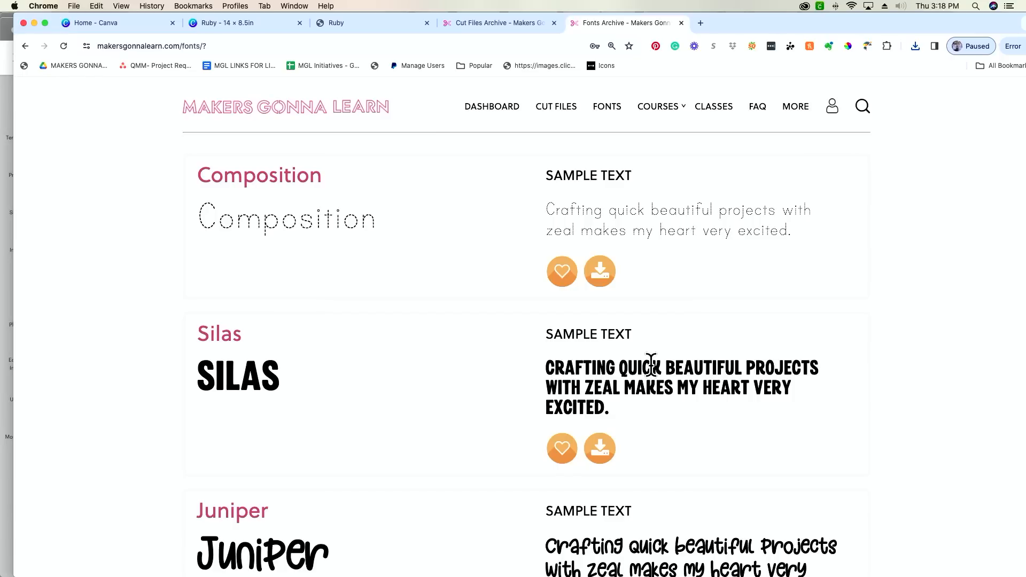
{"action": "scroll", "coordinate": [652, 358], "scroll_direction": "down", "scroll_amount": 5}
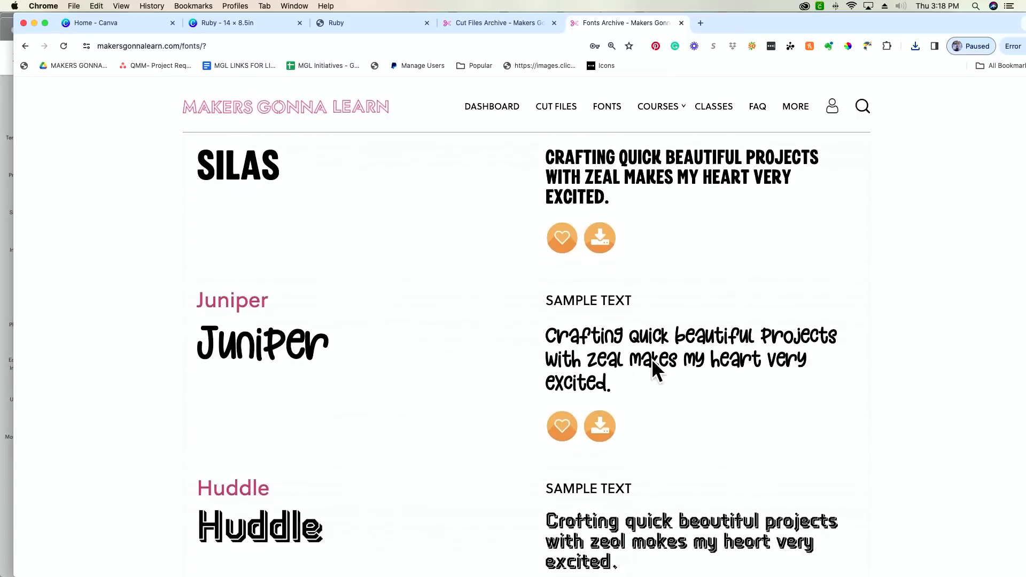
{"action": "scroll", "coordinate": [652, 358], "scroll_direction": "down", "scroll_amount": 5}
{"action": "scroll", "coordinate": [653, 359], "scroll_direction": "up", "scroll_amount": 7}
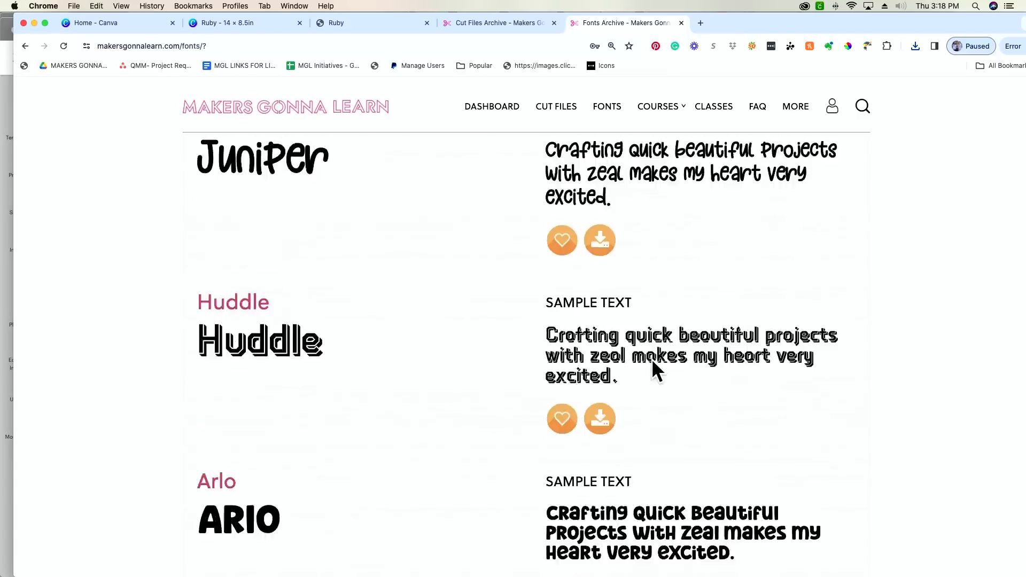
{"action": "scroll", "coordinate": [652, 359], "scroll_direction": "up", "scroll_amount": 7}
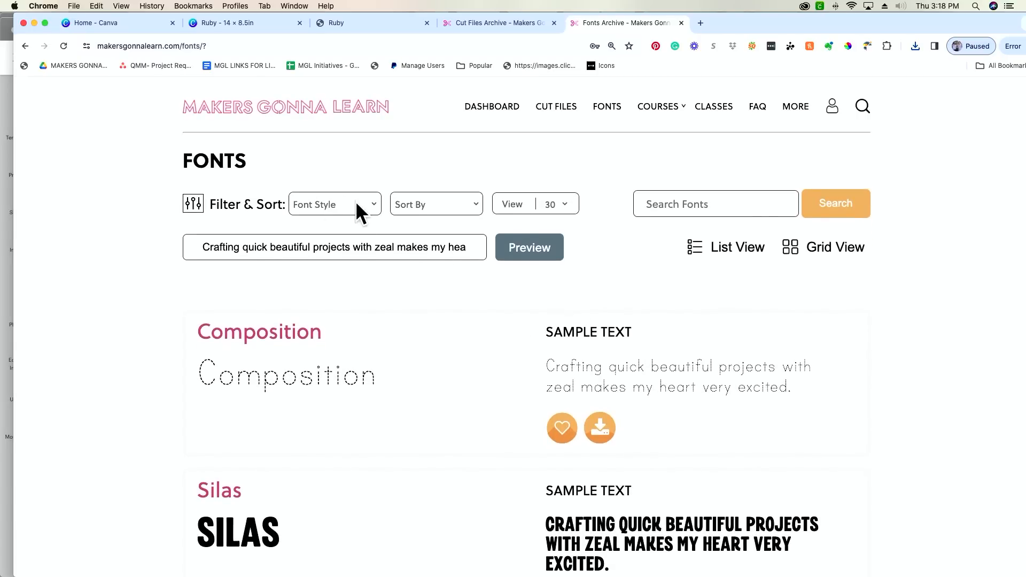
- Filter the font library by the Handlettered style and examine the font samples from Willpower down to Affirmation
{"action": "left_click", "coordinate": [356, 204]}
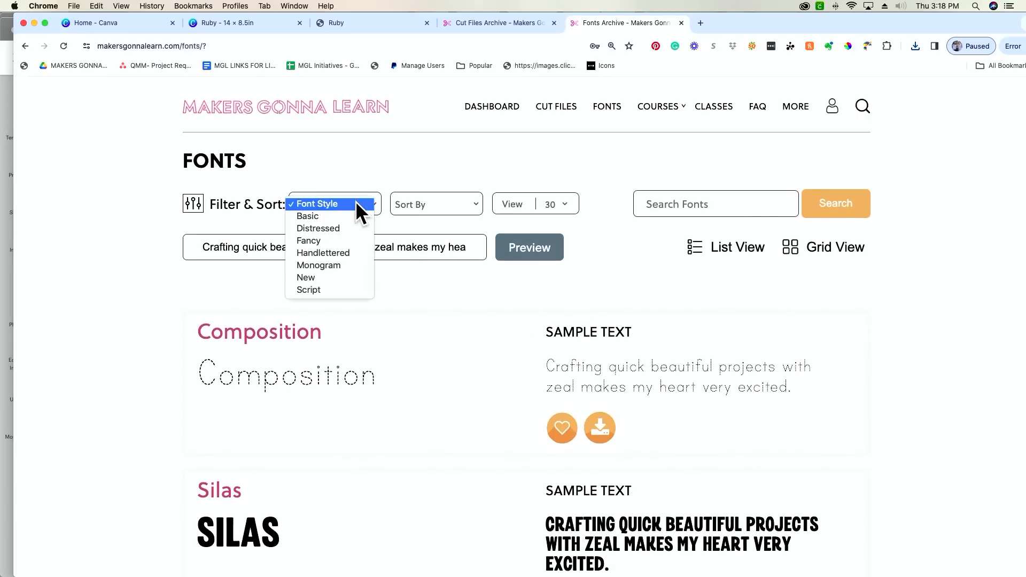
{"action": "left_click", "coordinate": [353, 251]}
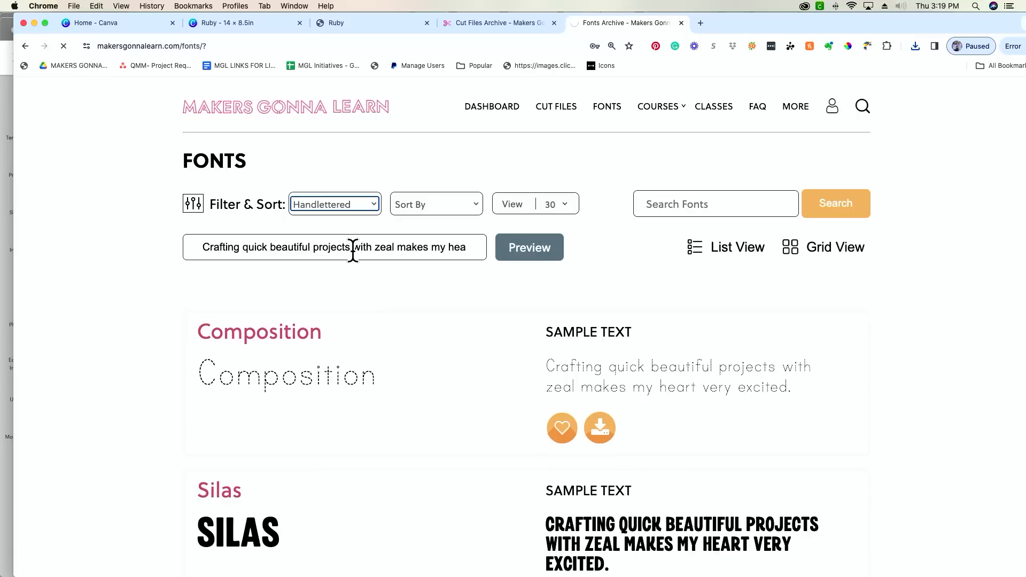
{"action": "scroll", "coordinate": [352, 251], "scroll_direction": "down", "scroll_amount": 10}
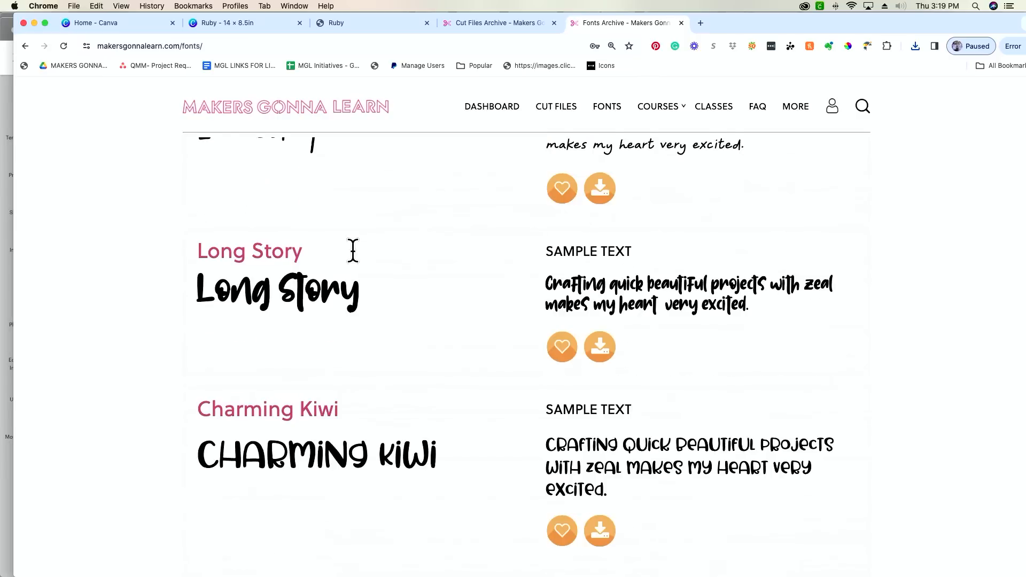
{"action": "scroll", "coordinate": [353, 251], "scroll_direction": "up", "scroll_amount": 6}
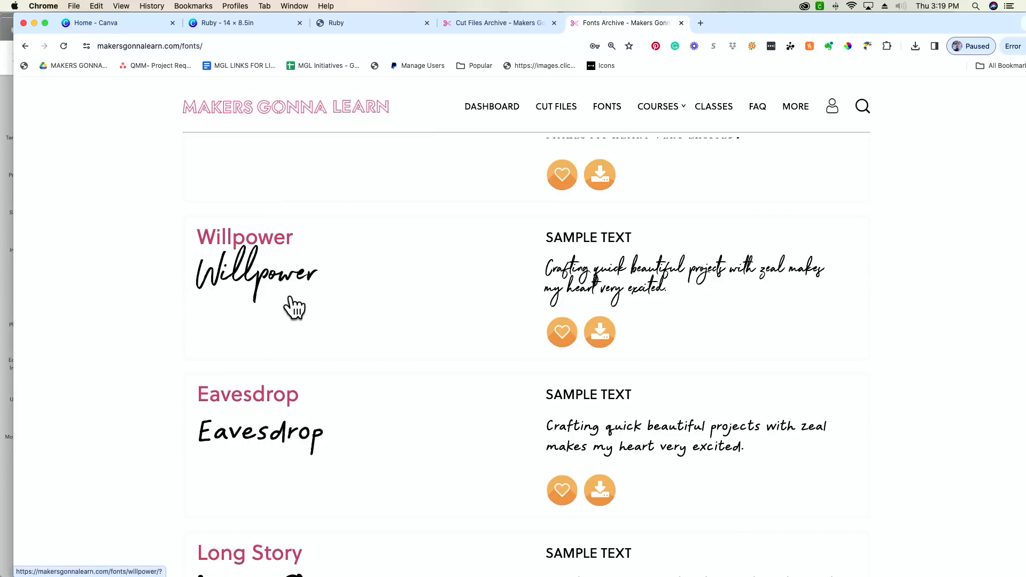
{"action": "scroll", "coordinate": [293, 307], "scroll_direction": "down", "scroll_amount": 1}
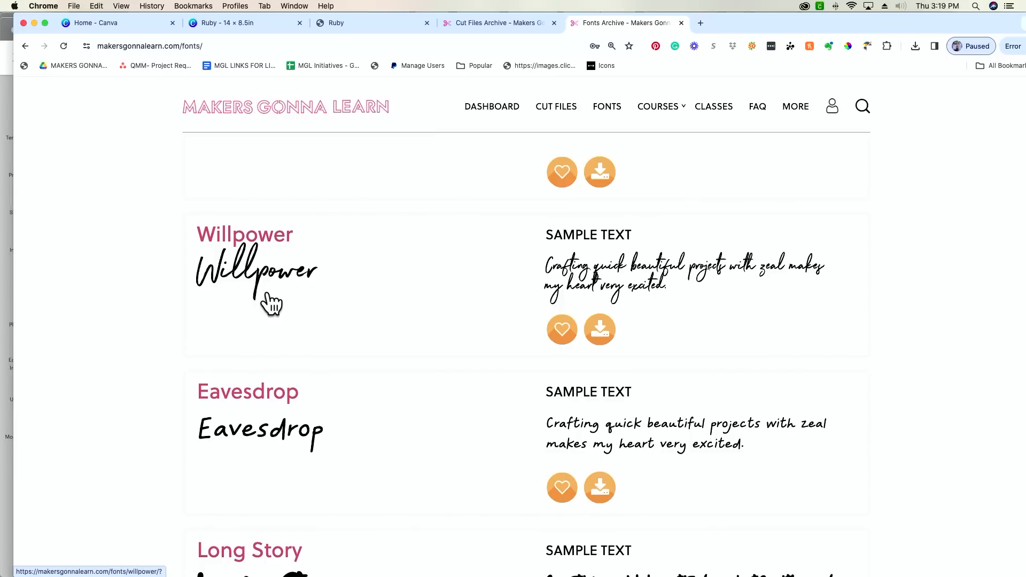
{"action": "scroll", "coordinate": [272, 304], "scroll_direction": "down", "scroll_amount": 8}
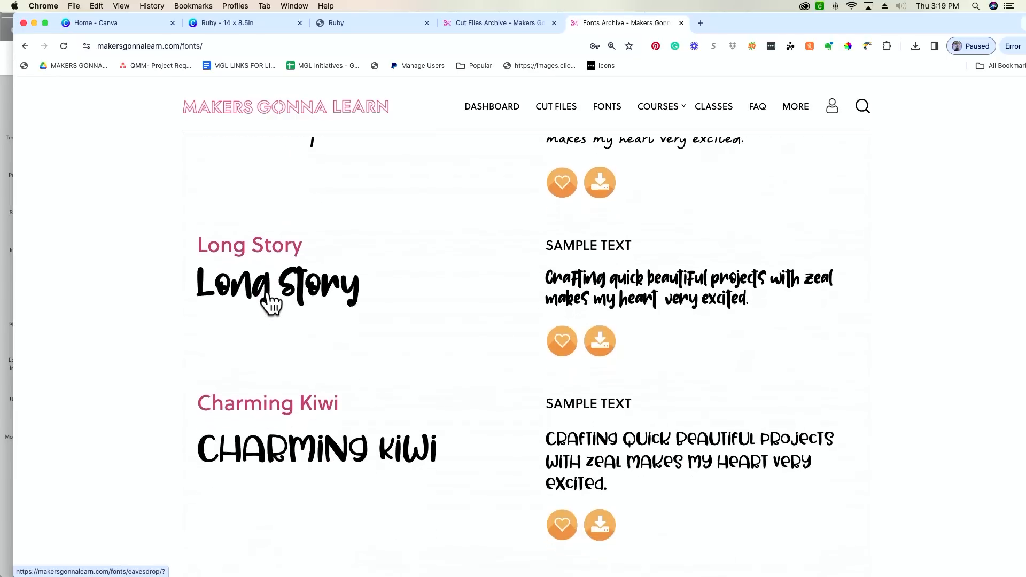
{"action": "scroll", "coordinate": [271, 303], "scroll_direction": "down", "scroll_amount": 8}
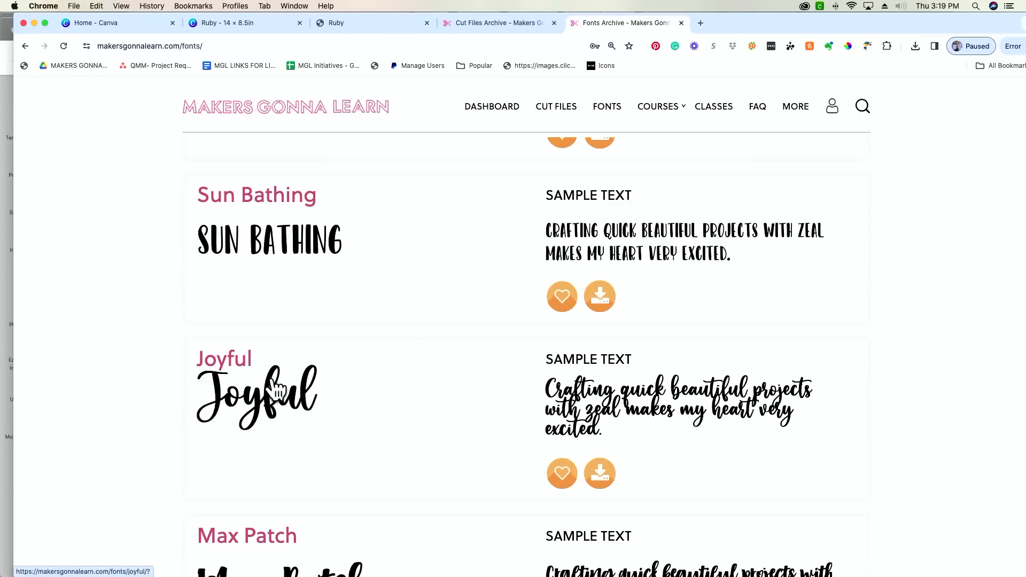
{"action": "scroll", "coordinate": [336, 450], "scroll_direction": "down", "scroll_amount": 5}
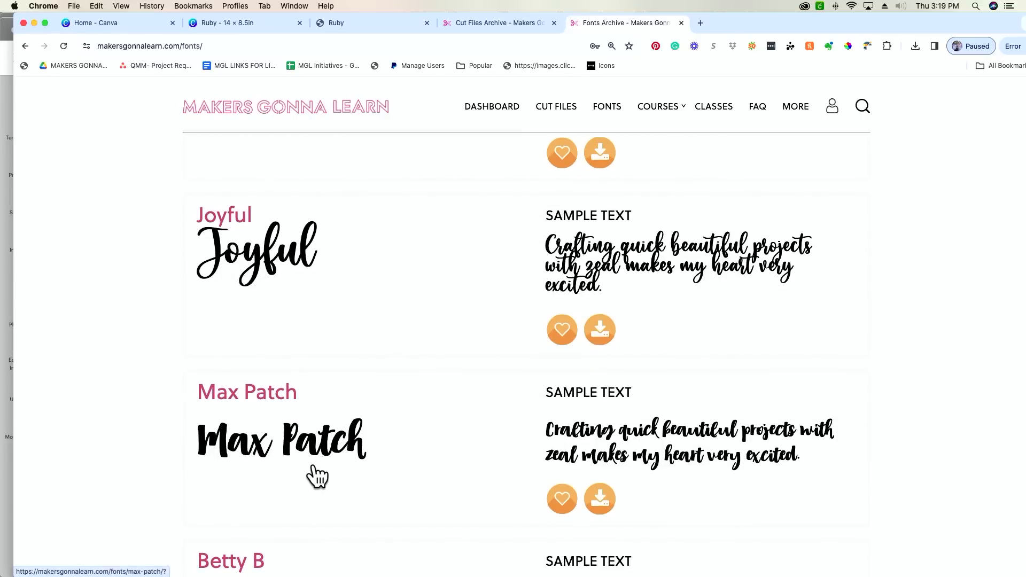
{"action": "scroll", "coordinate": [317, 475], "scroll_direction": "down", "scroll_amount": 6}
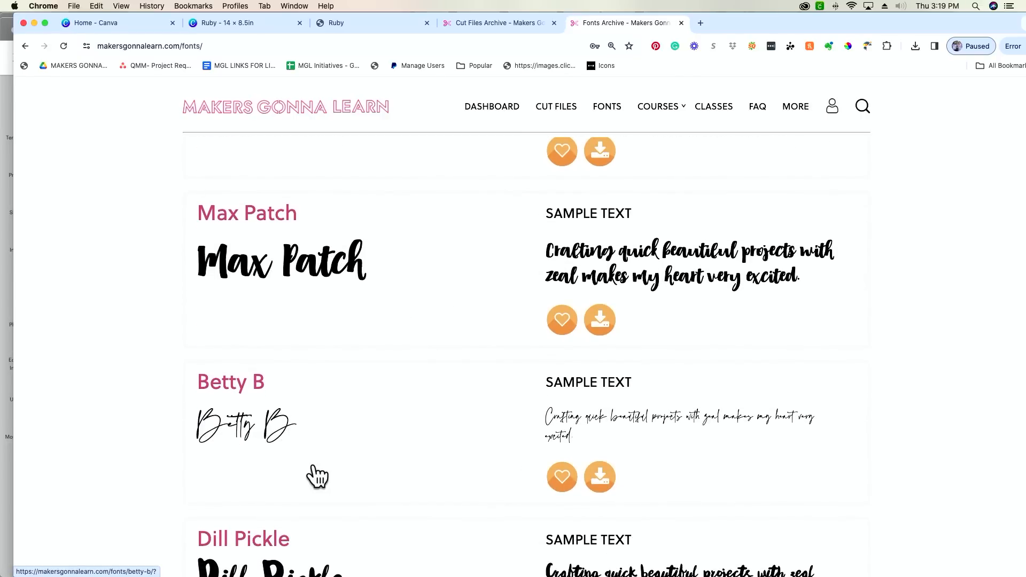
{"action": "scroll", "coordinate": [317, 476], "scroll_direction": "down", "scroll_amount": 12}
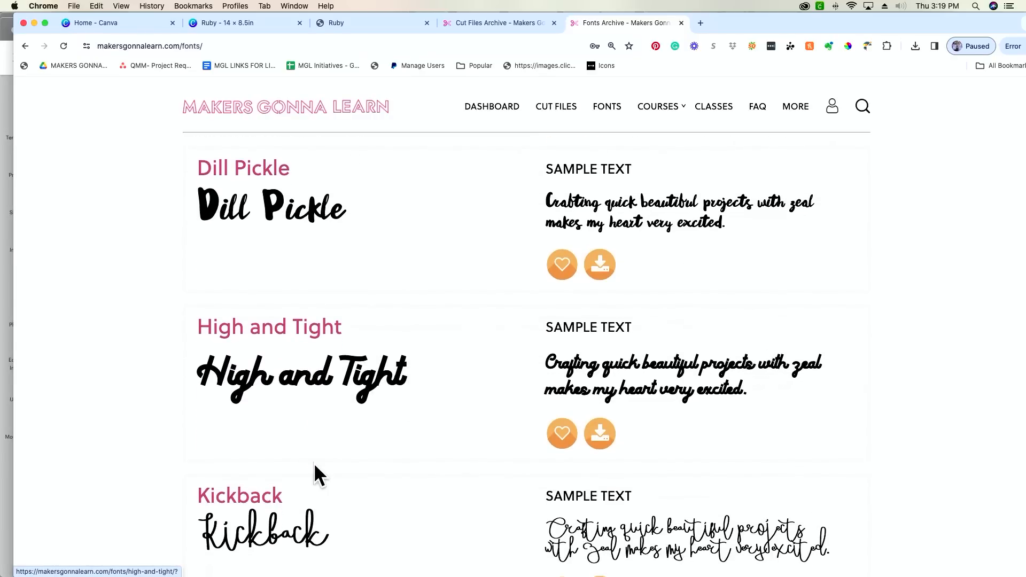
{"action": "scroll", "coordinate": [317, 475], "scroll_direction": "down", "scroll_amount": 4}
{"action": "scroll", "coordinate": [317, 476], "scroll_direction": "down", "scroll_amount": 8}
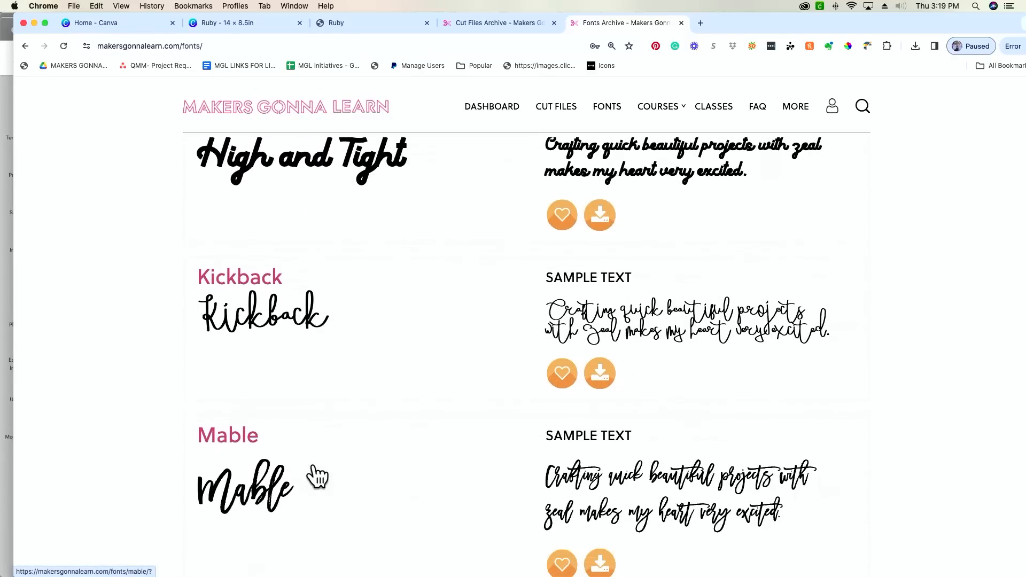
{"action": "scroll", "coordinate": [317, 476], "scroll_direction": "down", "scroll_amount": 12}
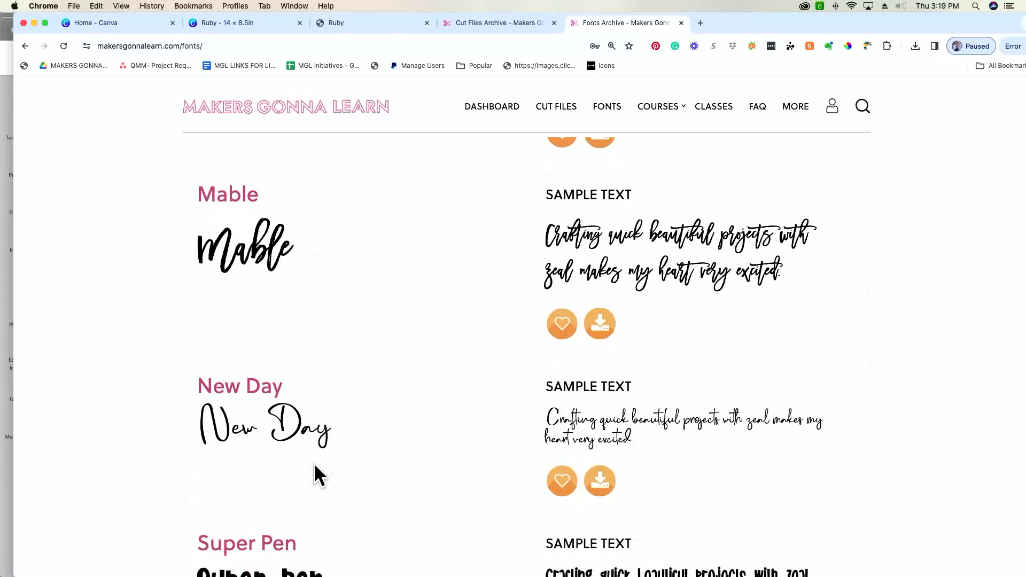
{"action": "scroll", "coordinate": [317, 476], "scroll_direction": "down", "scroll_amount": 10}
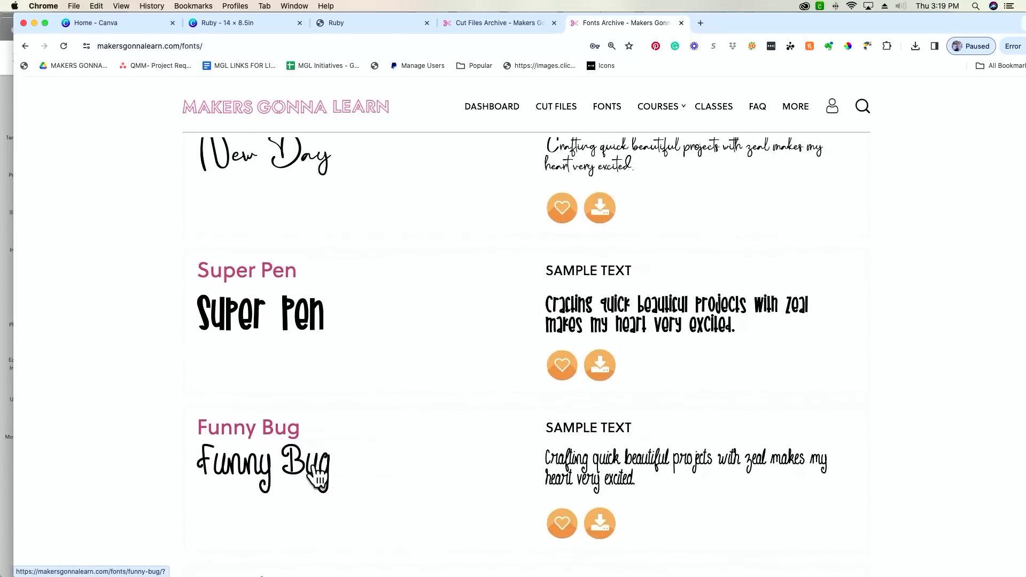
{"action": "scroll", "coordinate": [317, 476], "scroll_direction": "down", "scroll_amount": 1}
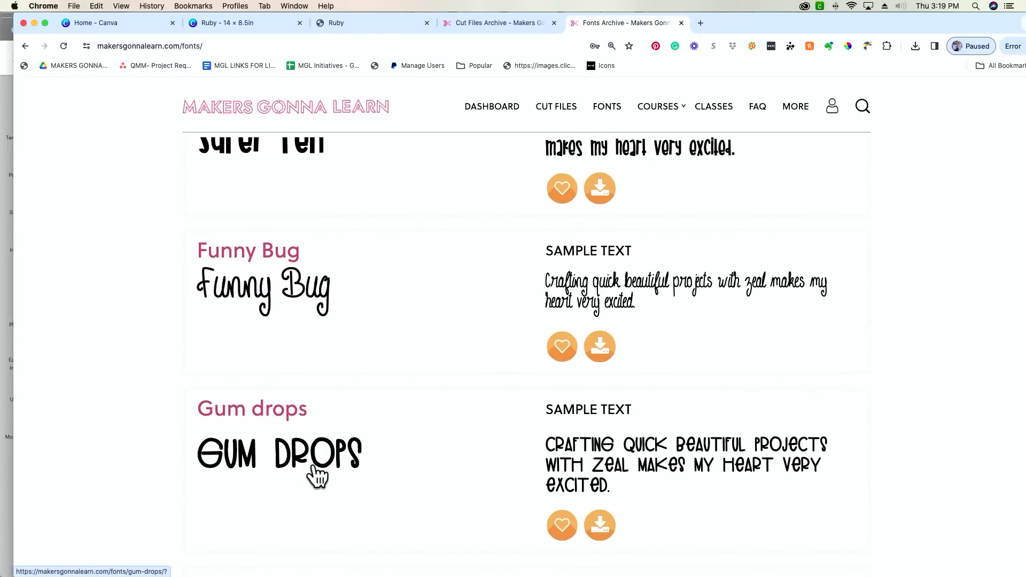
{"action": "scroll", "coordinate": [316, 475], "scroll_direction": "down", "scroll_amount": 16}
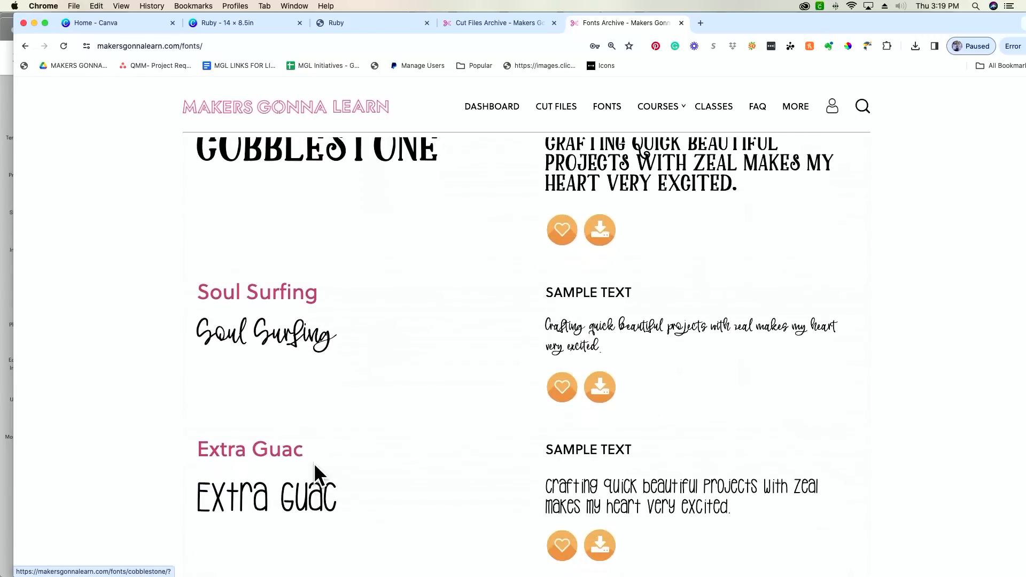
{"action": "scroll", "coordinate": [316, 470], "scroll_direction": "down", "scroll_amount": 20}
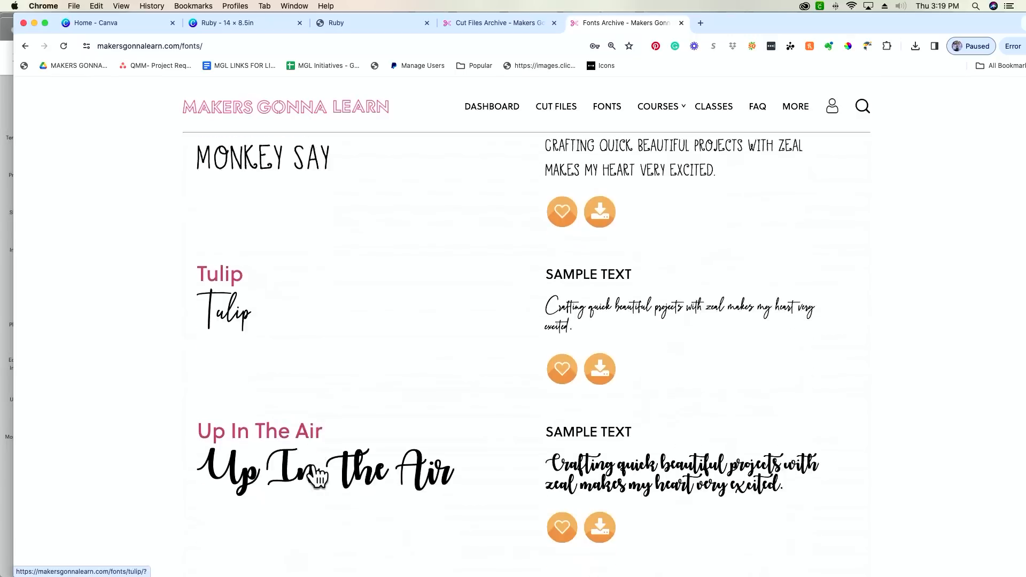
{"action": "scroll", "coordinate": [317, 476], "scroll_direction": "down", "scroll_amount": 1}
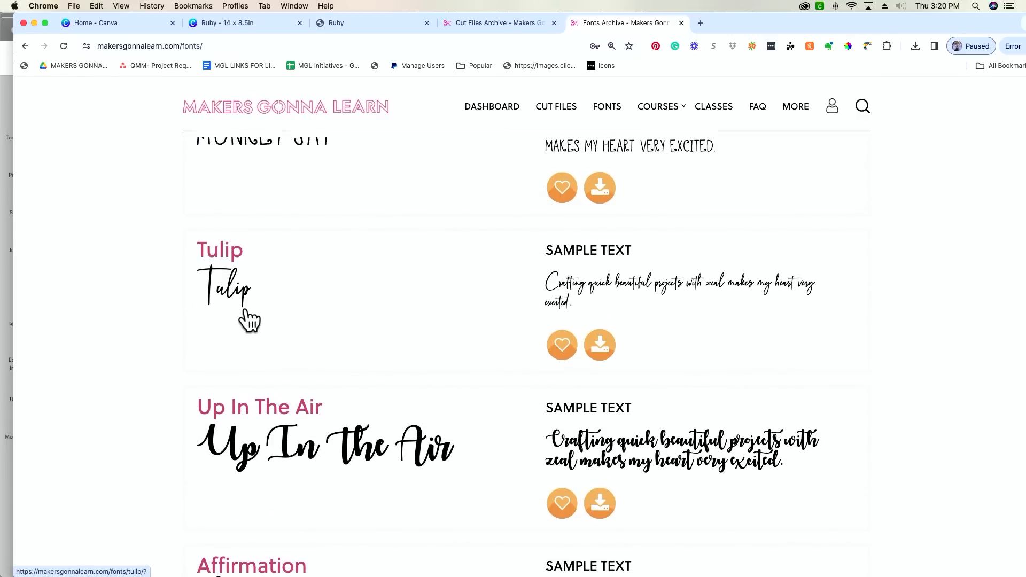
{"action": "scroll", "coordinate": [249, 320], "scroll_direction": "down", "scroll_amount": 3}
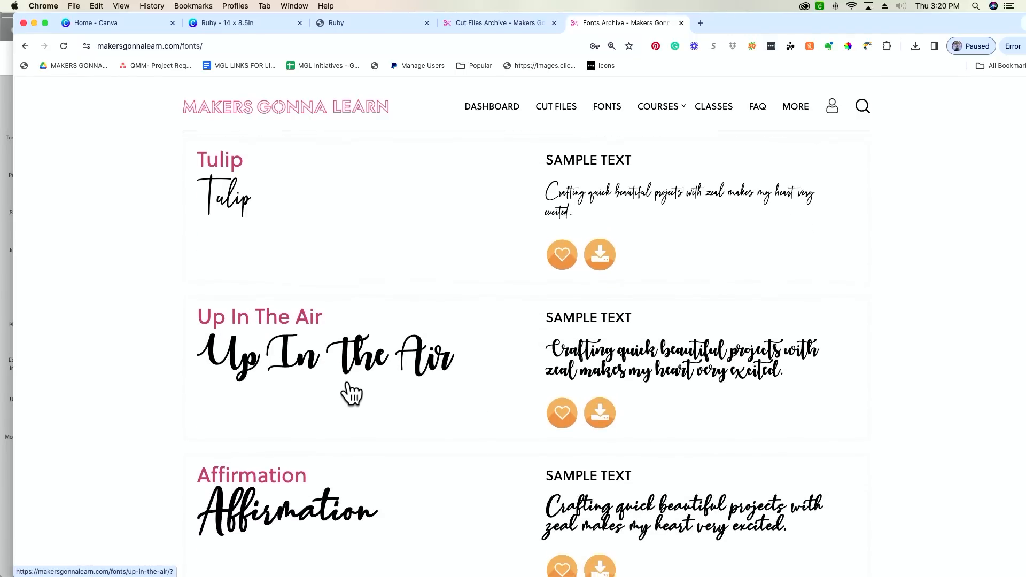
{"action": "scroll", "coordinate": [348, 394], "scroll_direction": "down", "scroll_amount": 1}
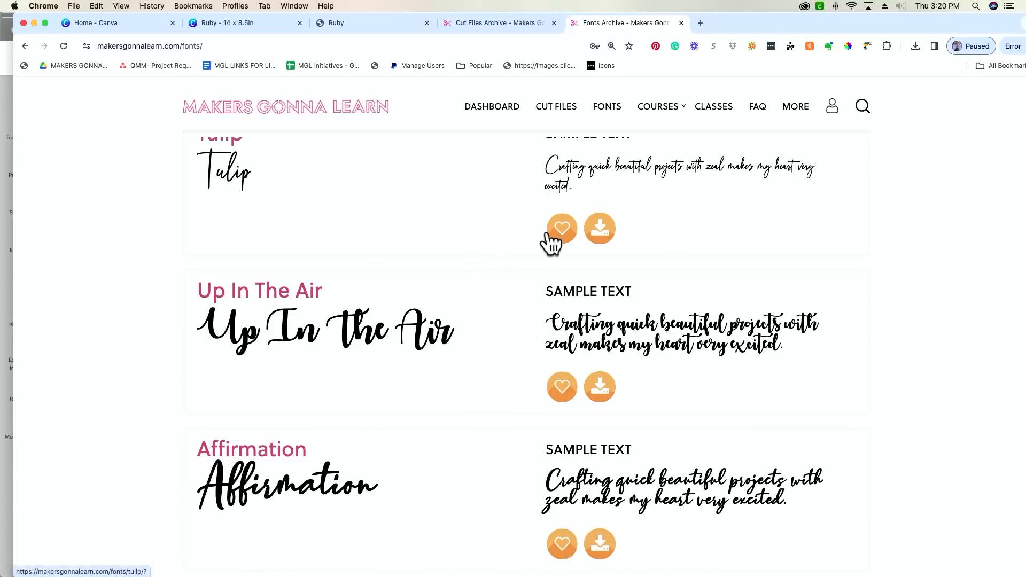
- Extract the downloaded Vintage-Jeans (1).zip archive into the Downloads folder and return to the browser
{"action": "left_click", "coordinate": [916, 47]}
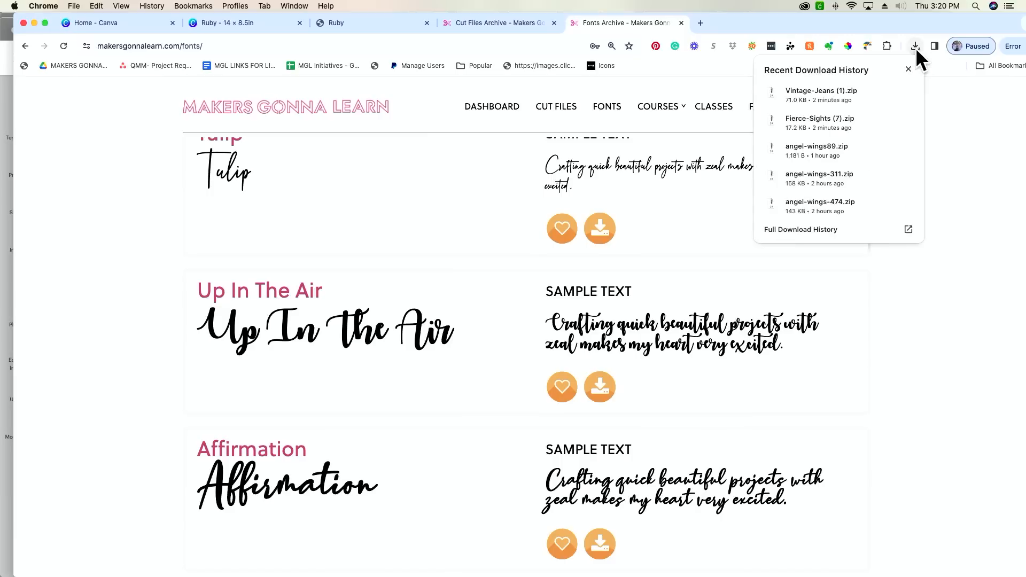
{"action": "left_click", "coordinate": [836, 92]}
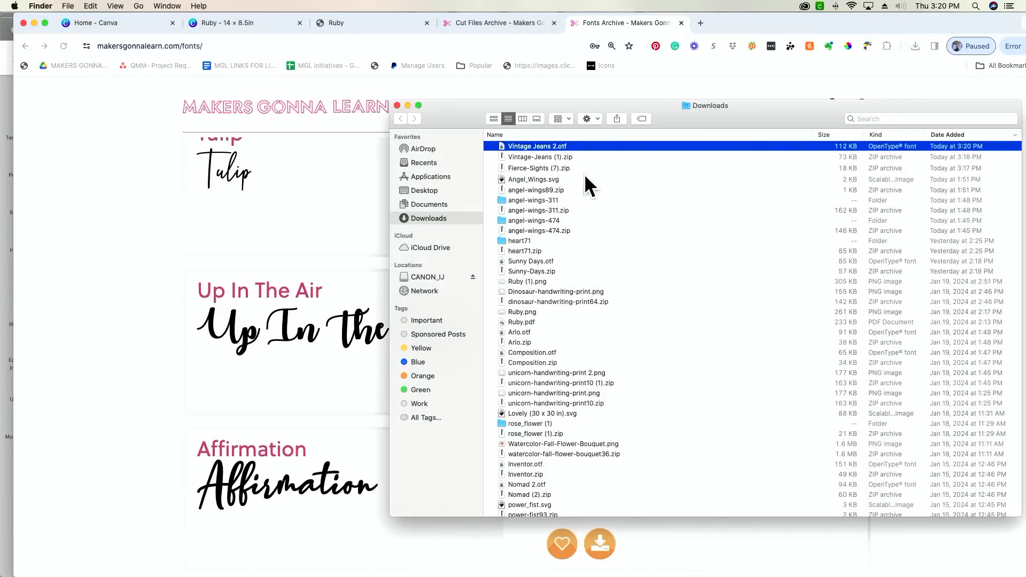
{"action": "left_click", "coordinate": [903, 72]}
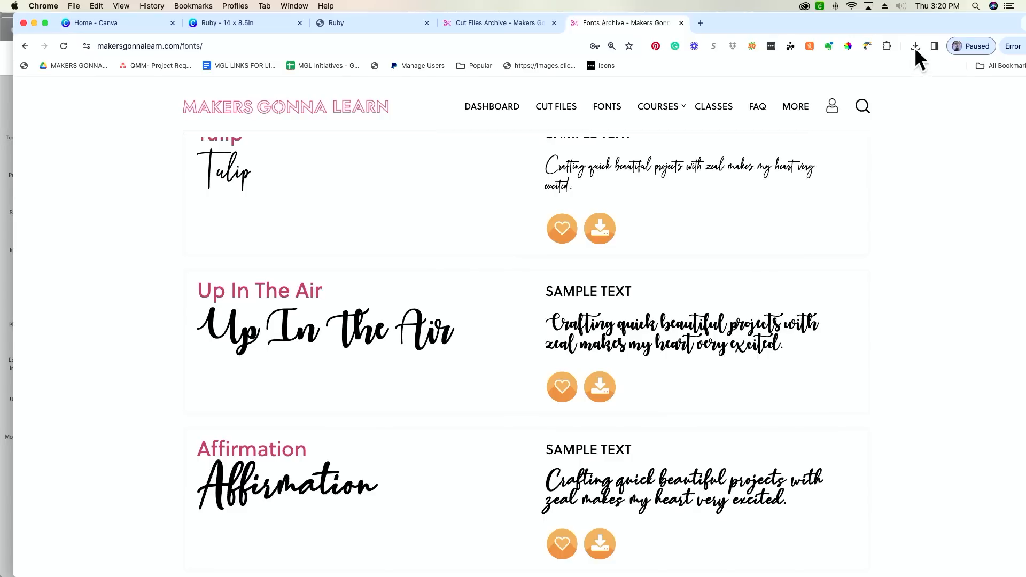
- Extract the downloaded Fierce-Sights (7).zip archive and install the Fierce Sights font in Font Book
{"action": "left_click", "coordinate": [915, 47]}
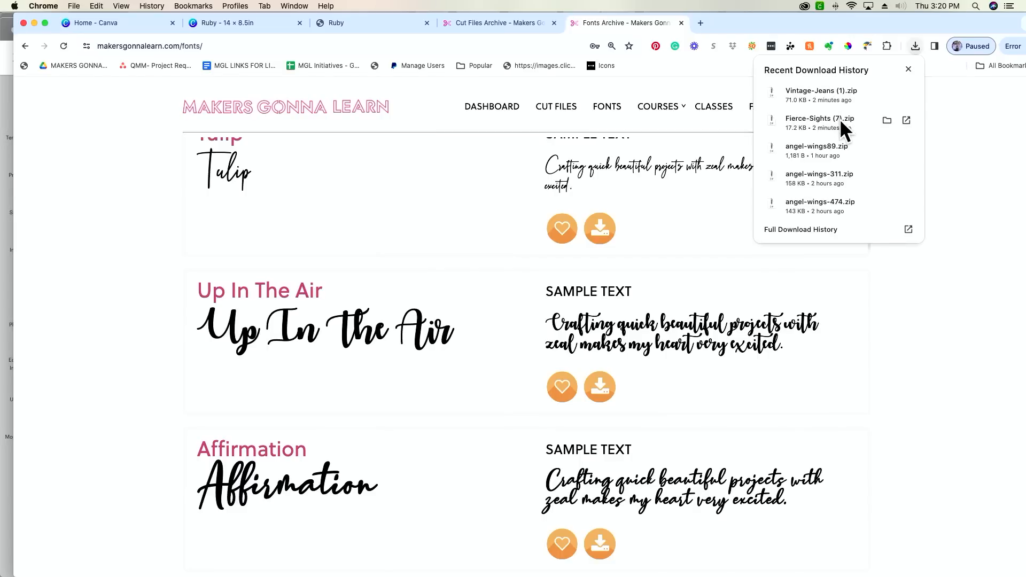
{"action": "left_click", "coordinate": [788, 123]}
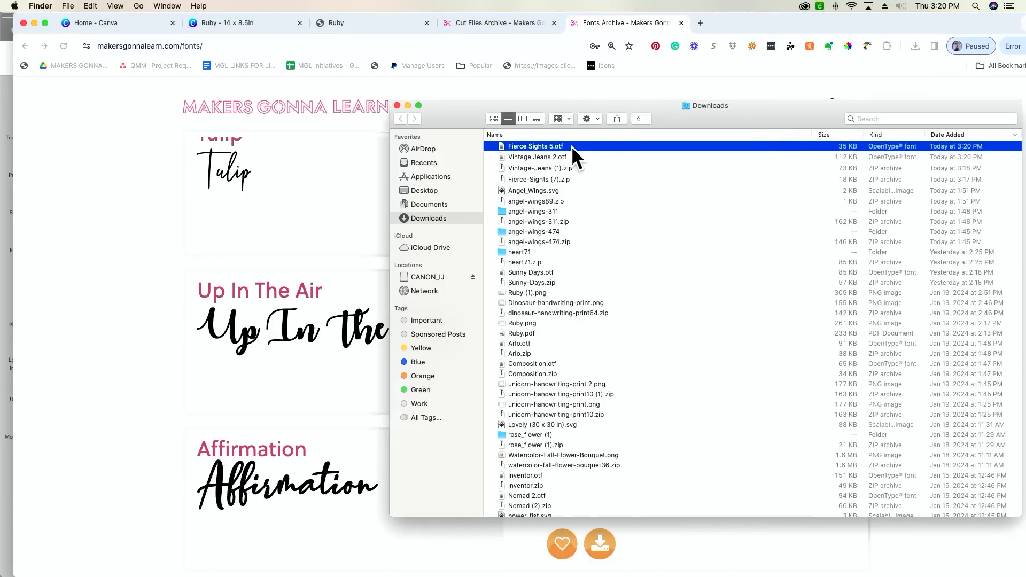
{"action": "double_click", "coordinate": [572, 146]}
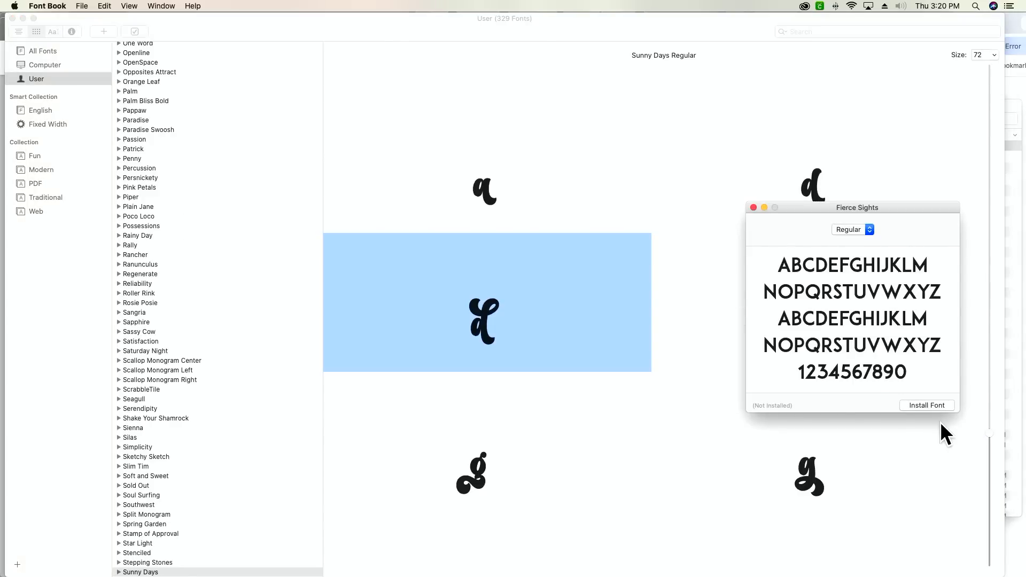
{"action": "left_click", "coordinate": [936, 405]}
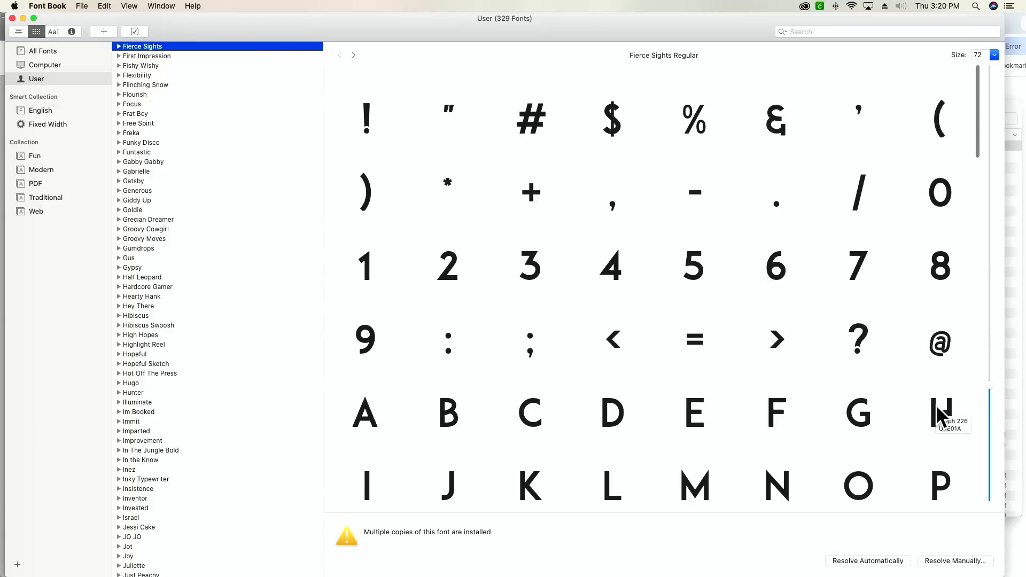
- Switch to Cricut Design Space and reload it, saving the unsaved changes to the XL Wood Project
{"action": "key", "text": "super+Tab"}
{"action": "key", "text": "super+Tab"}
{"action": "key", "text": "super+Tab"}
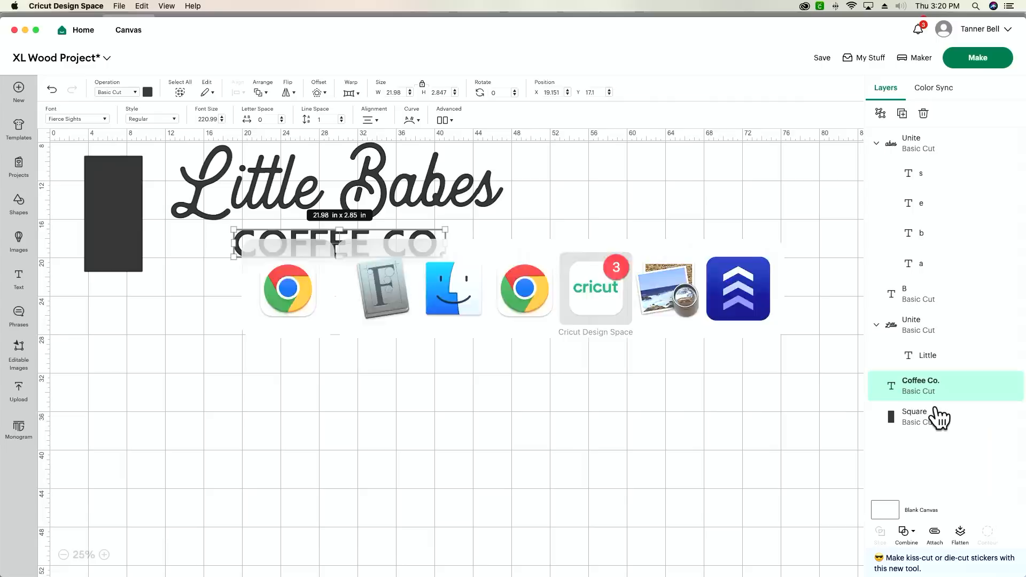
{"action": "scroll", "coordinate": [375, 241], "scroll_direction": "up", "scroll_amount": 2}
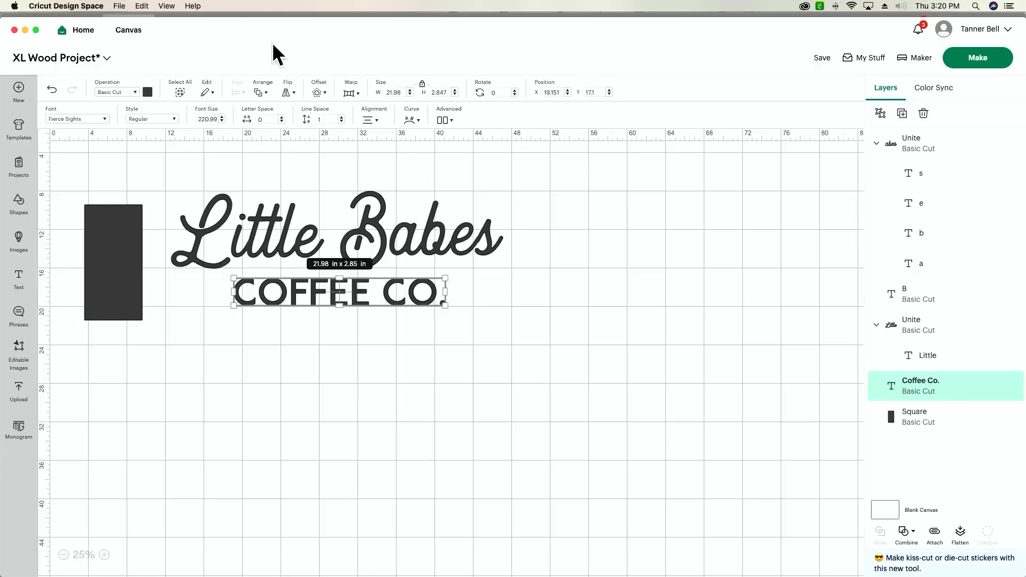
{"action": "left_click", "coordinate": [168, 6]}
{"action": "left_click", "coordinate": [194, 17]}
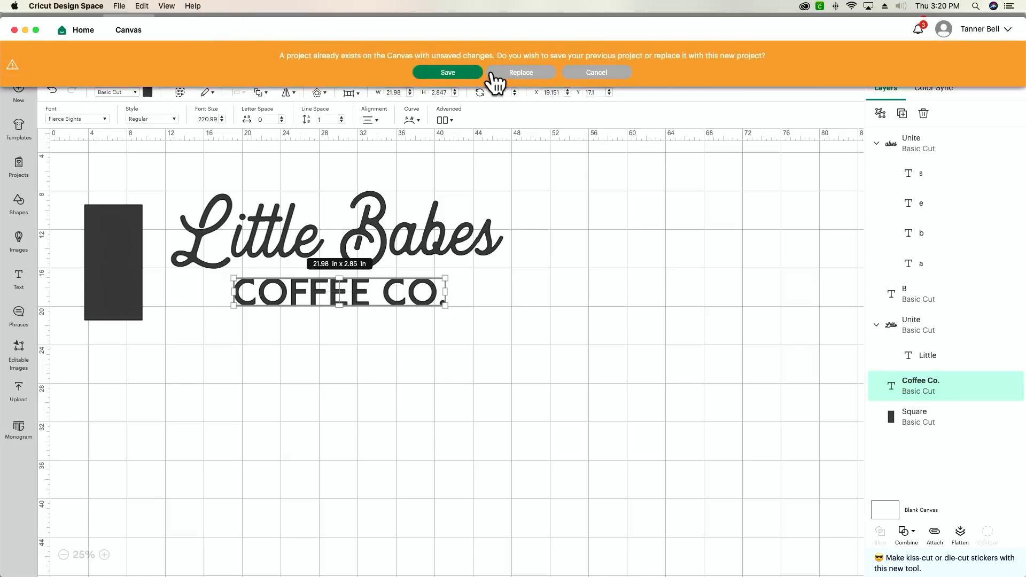
{"action": "left_click", "coordinate": [453, 73]}
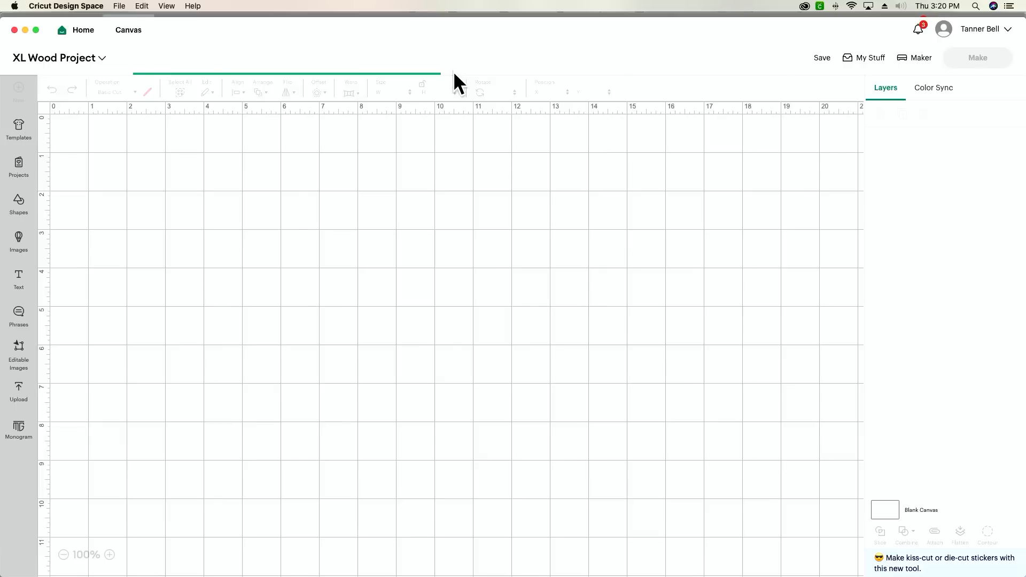
- Hide the B, Coffee Co. and both Unite layers, and move the black rectangle to about X 2.3 in, Y 4.5 in
{"action": "left_click", "coordinate": [64, 554]}
{"action": "left_click", "coordinate": [64, 555]}
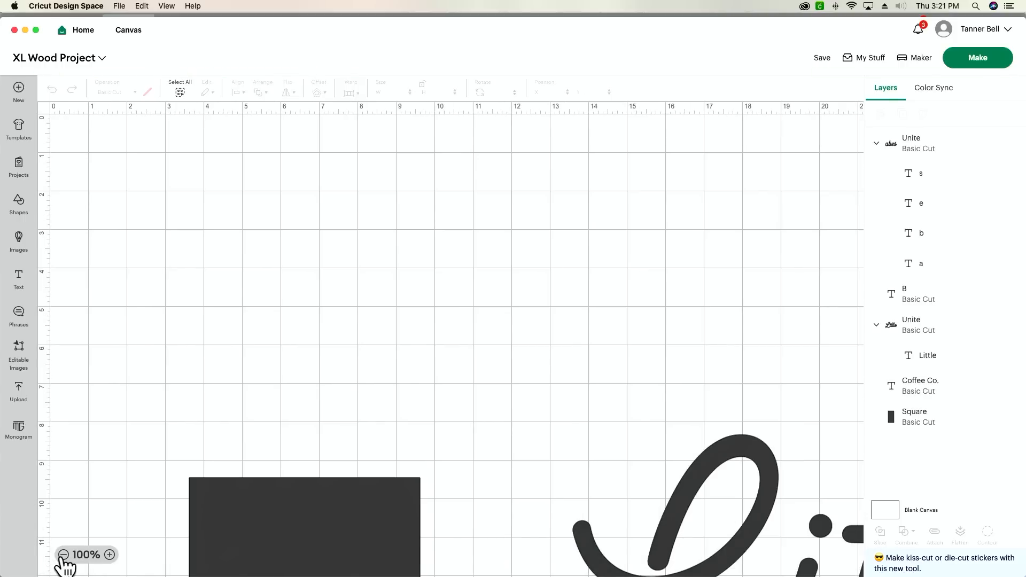
{"action": "left_click", "coordinate": [64, 555]}
{"action": "left_click", "coordinate": [64, 555]}
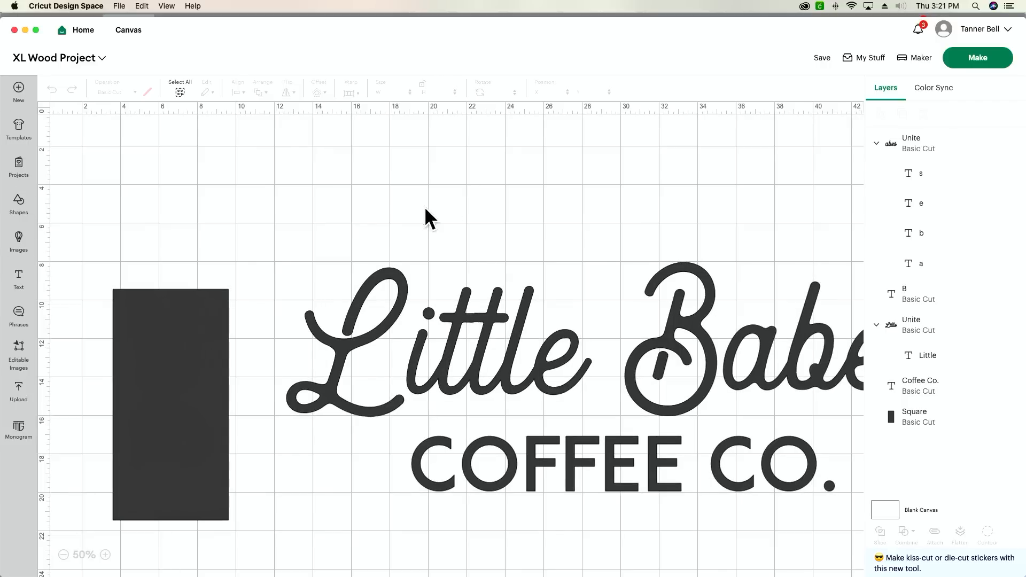
{"action": "left_click_drag", "start_coordinate": [364, 216], "coordinate": [868, 471]}
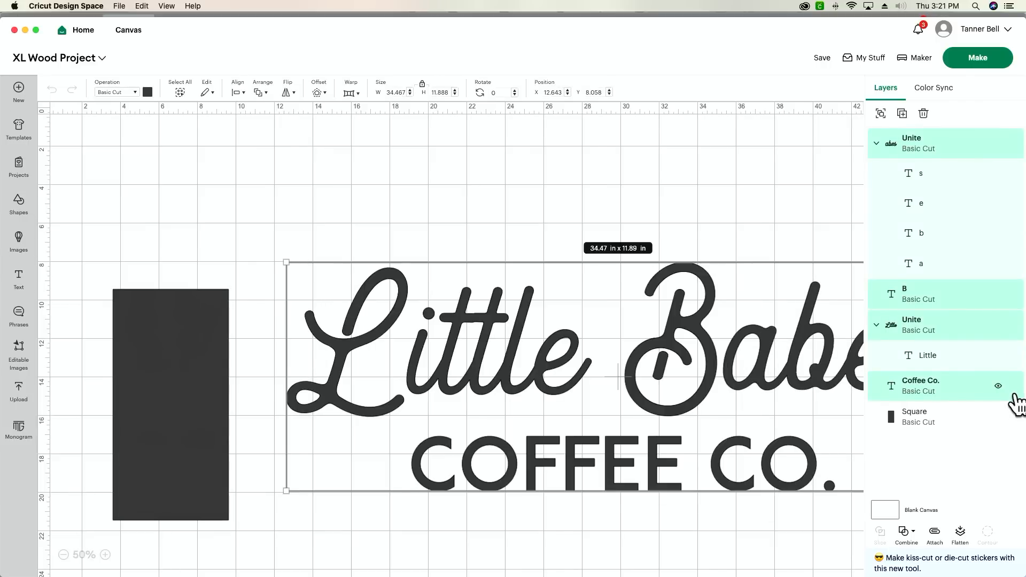
{"action": "left_click", "coordinate": [1007, 389]}
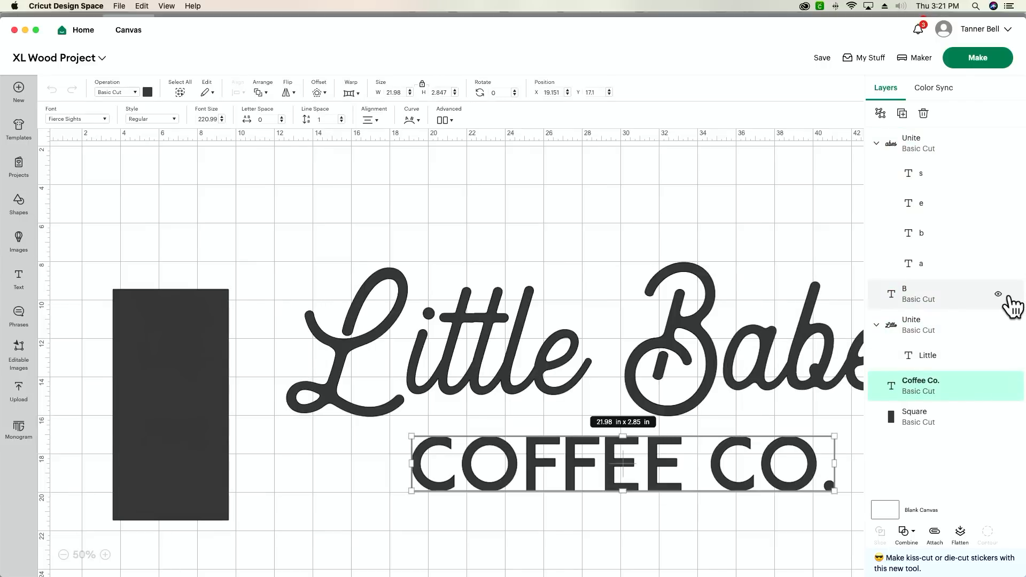
{"action": "left_click", "coordinate": [998, 294]}
{"action": "left_click", "coordinate": [999, 325]}
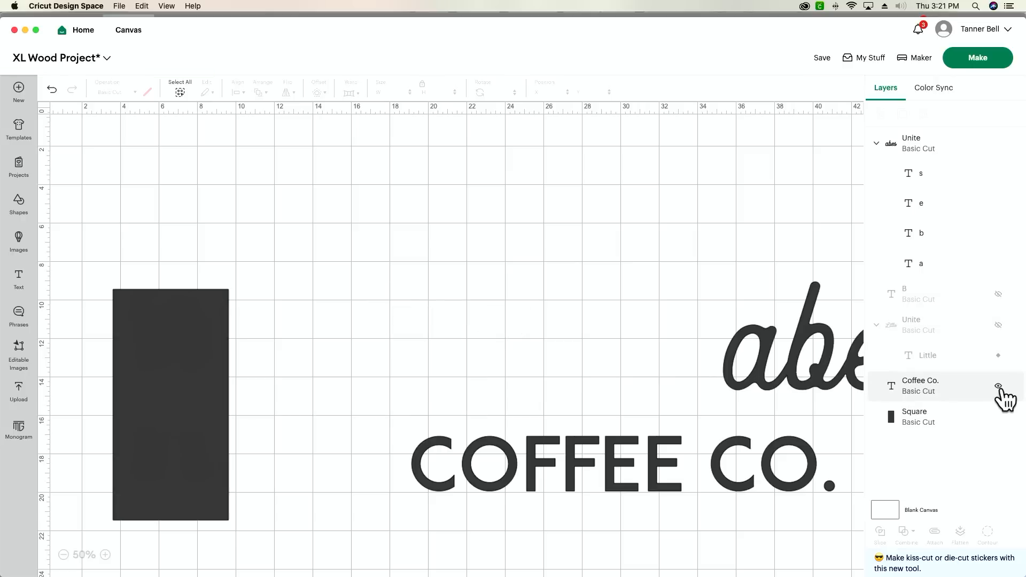
{"action": "left_click", "coordinate": [999, 386]}
{"action": "left_click", "coordinate": [1005, 142]}
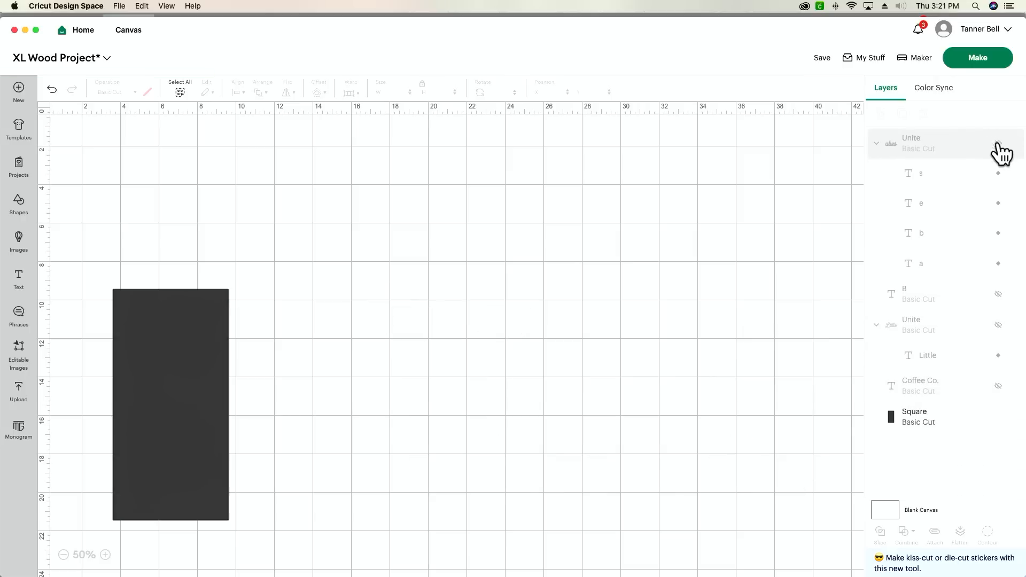
{"action": "left_click_drag", "start_coordinate": [163, 359], "coordinate": [149, 281]}
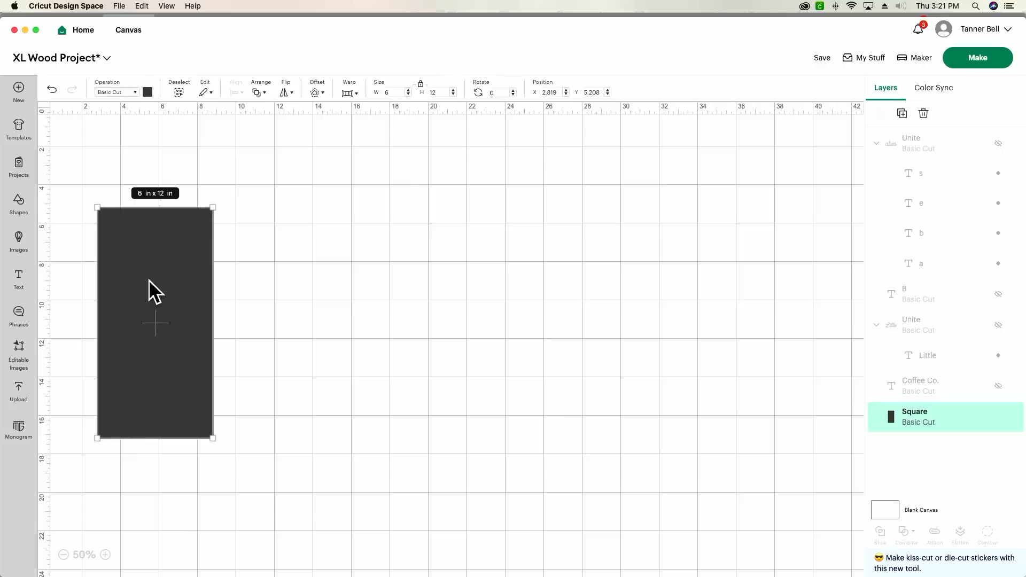
{"action": "left_click_drag", "start_coordinate": [146, 289], "coordinate": [136, 275]}
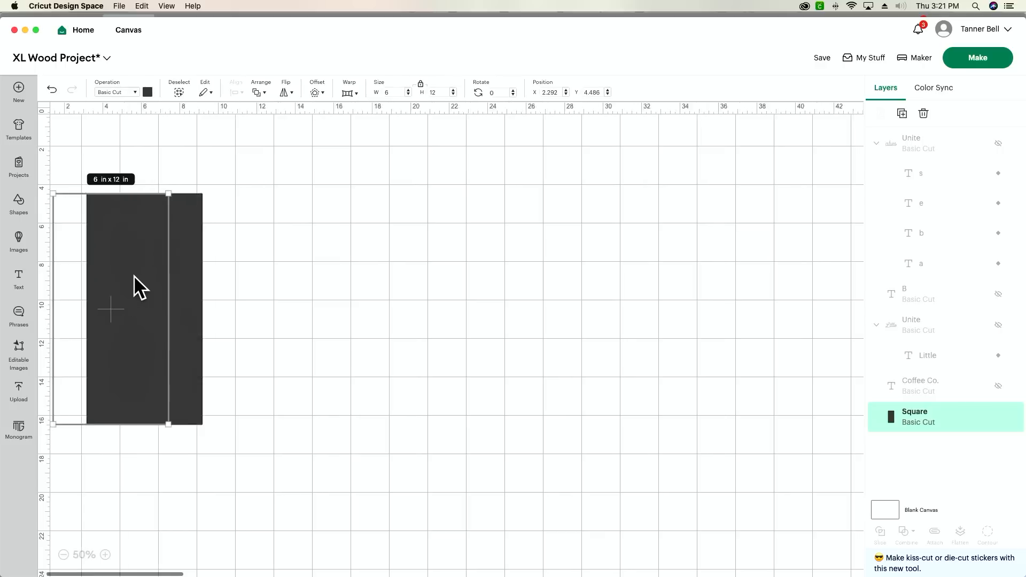
- Add a text object in the Vintage Jeans system font, enlarged to about 7.9 × 5.1 in at about X 19.2, Y 5.5
{"action": "scroll", "coordinate": [134, 275], "scroll_direction": "right", "scroll_amount": 5}
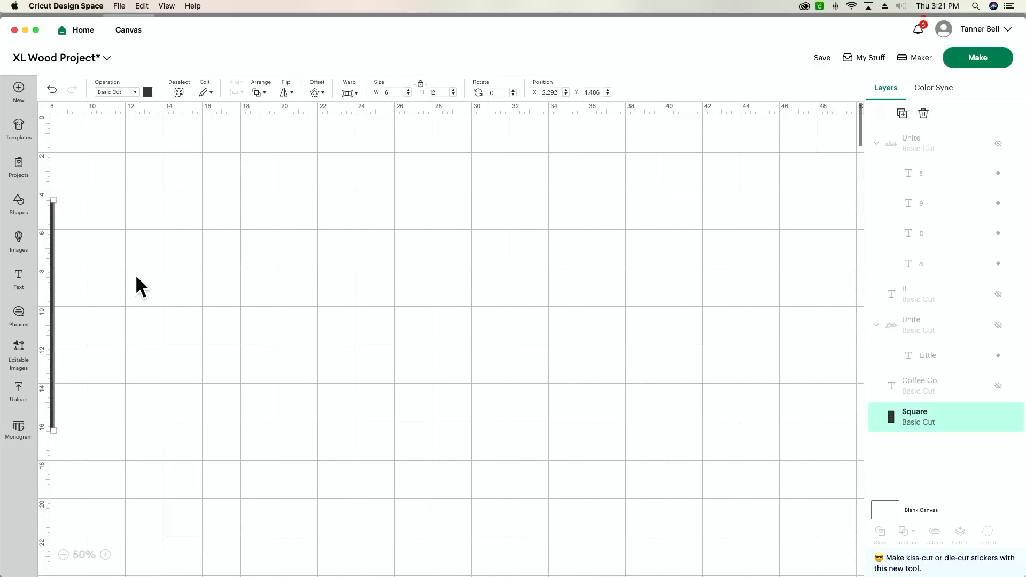
{"action": "scroll", "coordinate": [136, 274], "scroll_direction": "right", "scroll_amount": 2}
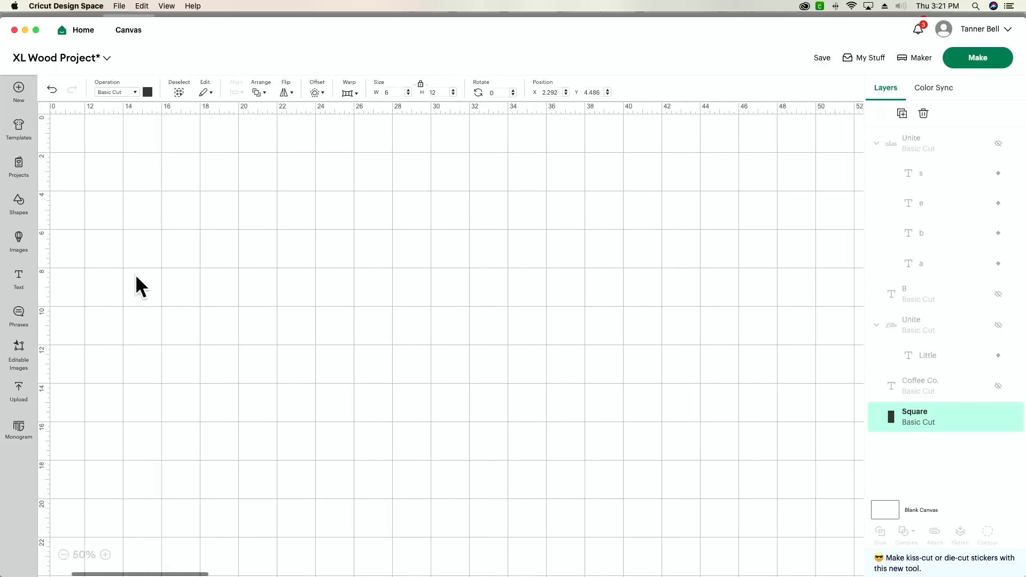
{"action": "left_click", "coordinate": [19, 288]}
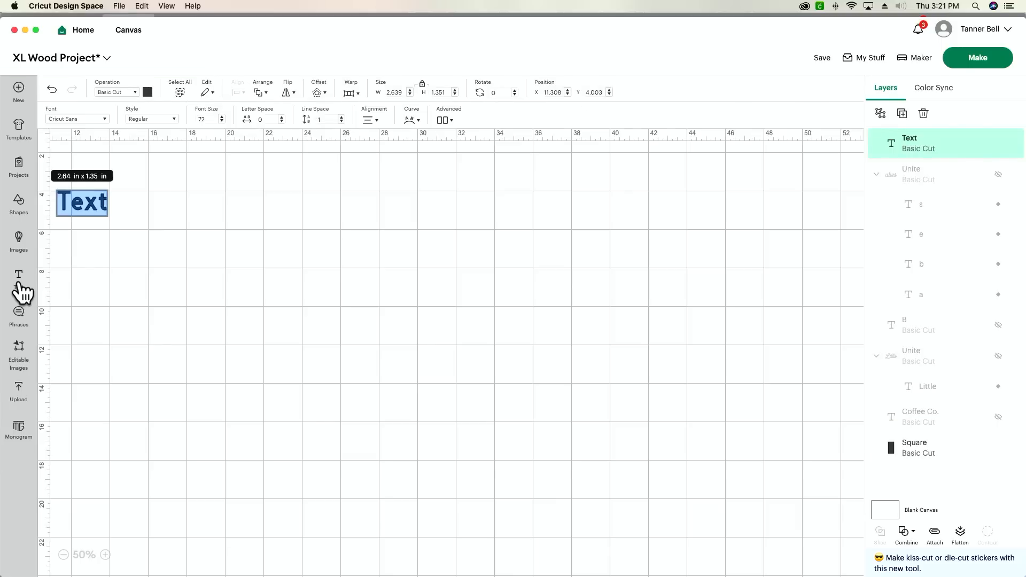
{"action": "left_click", "coordinate": [79, 117]}
{"action": "left_click", "coordinate": [635, 184]}
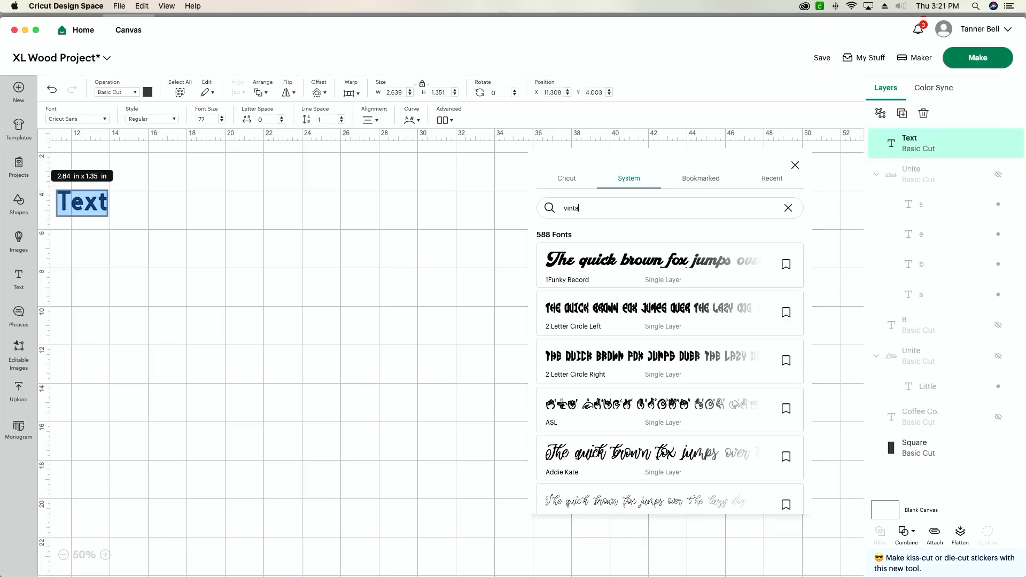
{"action": "left_click", "coordinate": [610, 275]}
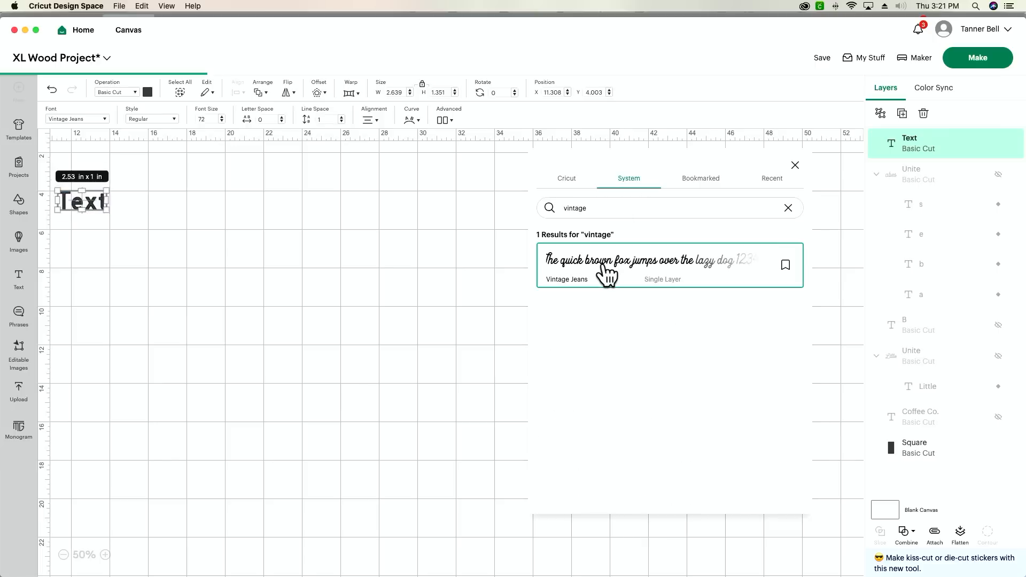
{"action": "left_click_drag", "start_coordinate": [87, 210], "coordinate": [198, 279]}
{"action": "left_click_drag", "start_coordinate": [136, 235], "coordinate": [285, 264]}
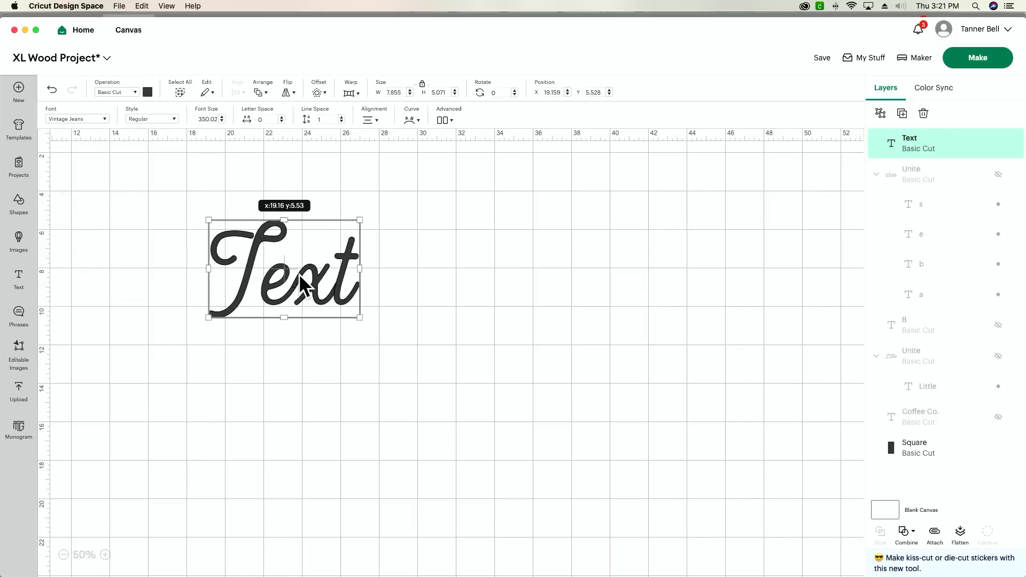
- Replace the placeholder wording of the enlarged script text with "Little Babes"
{"action": "double_click", "coordinate": [300, 276]}
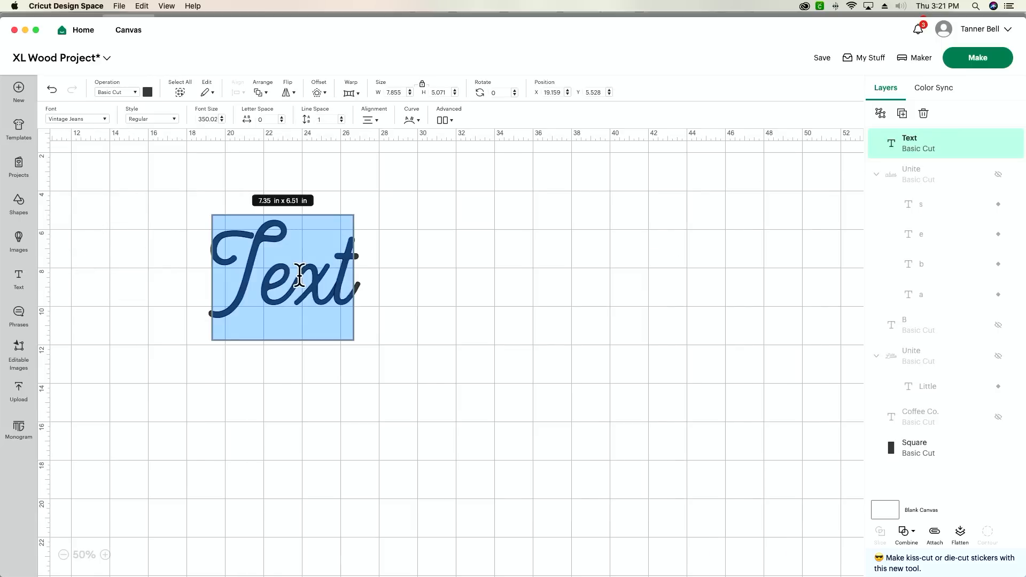
{"action": "type", "text": "Li"}
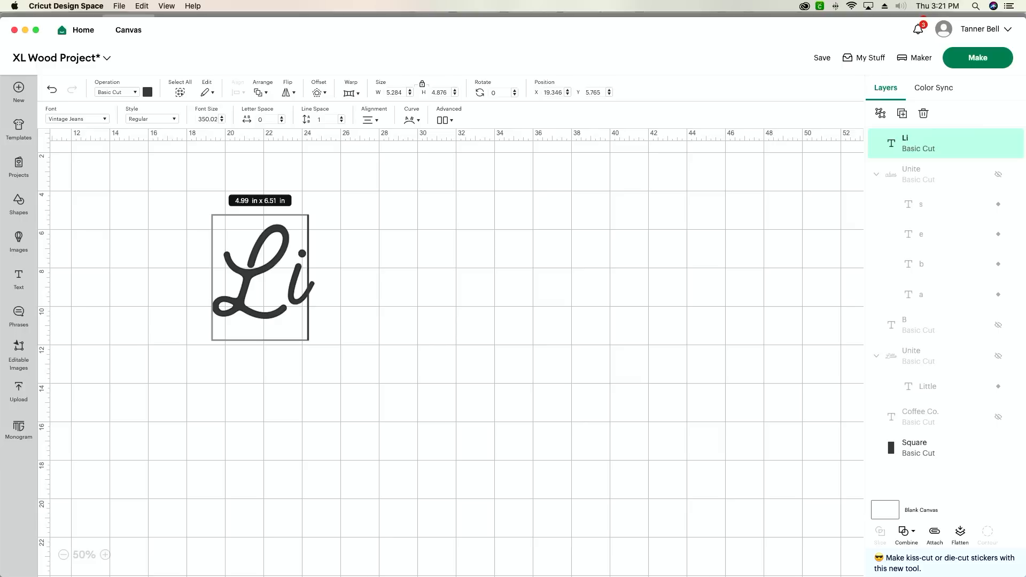
{"action": "type", "text": "ttle B"}
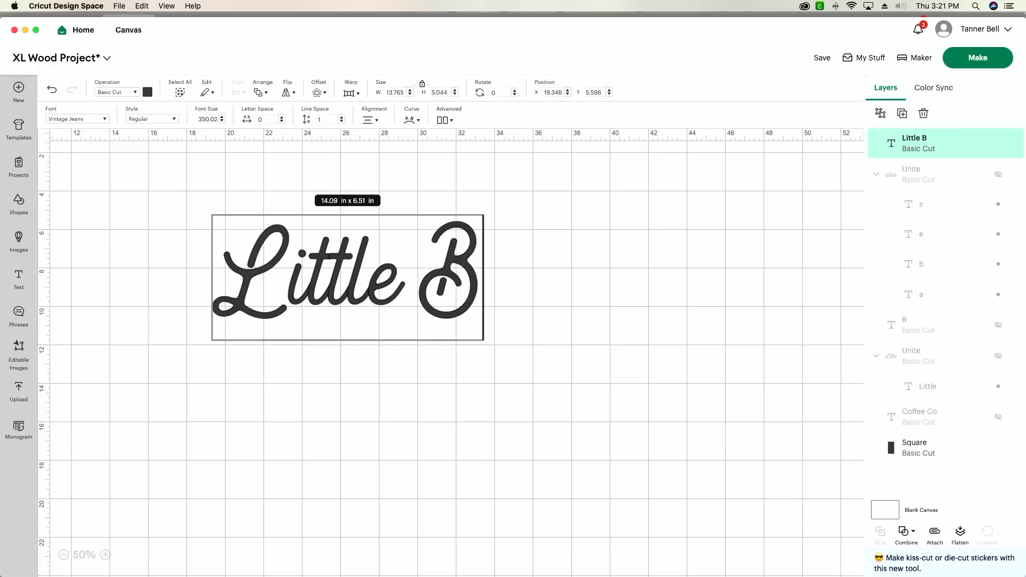
{"action": "type", "text": "abes"}
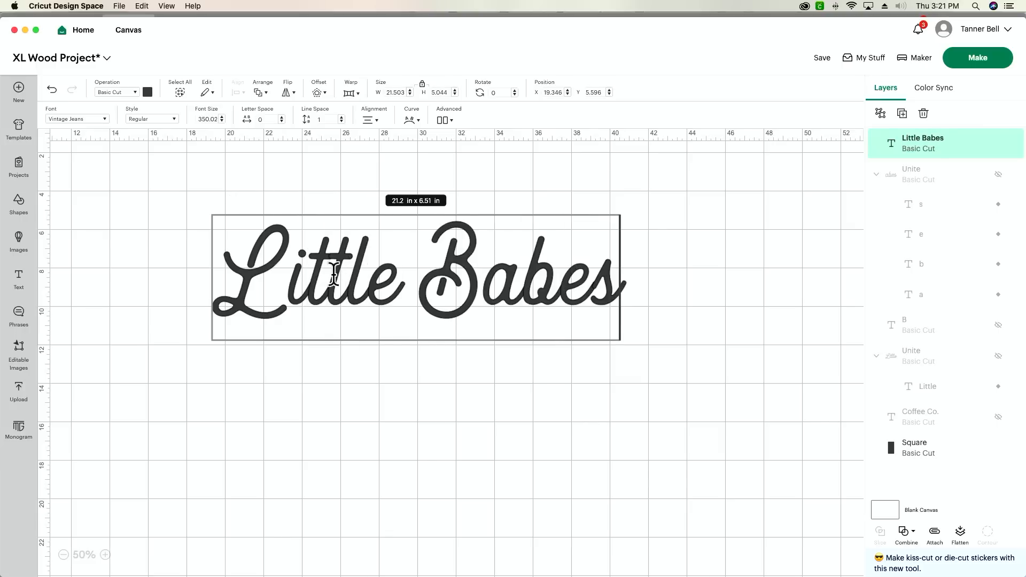
{"action": "left_click", "coordinate": [726, 312]}
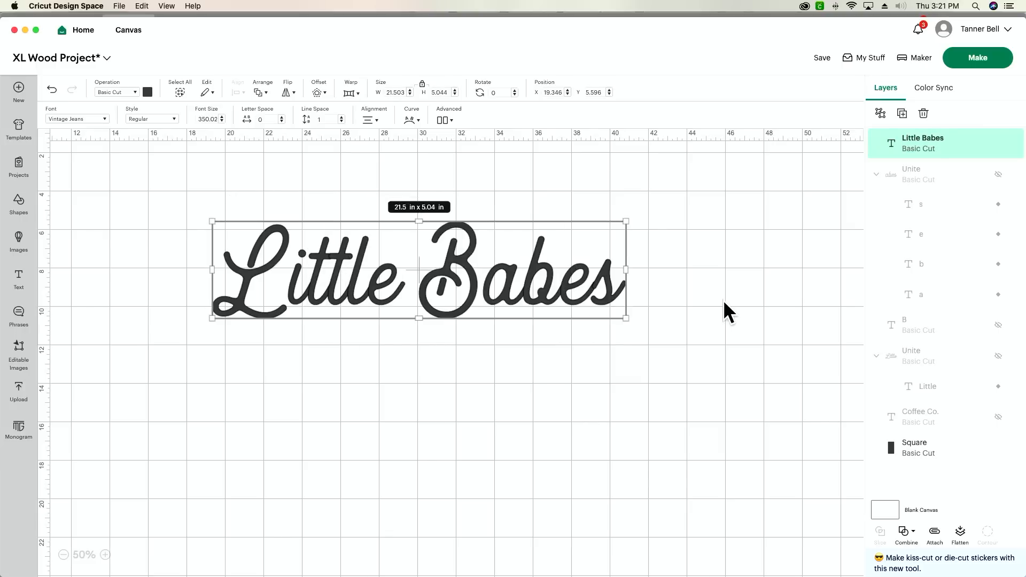
- Add a second text object and set it in the Fierce Sights system font
{"action": "left_click", "coordinate": [19, 278]}
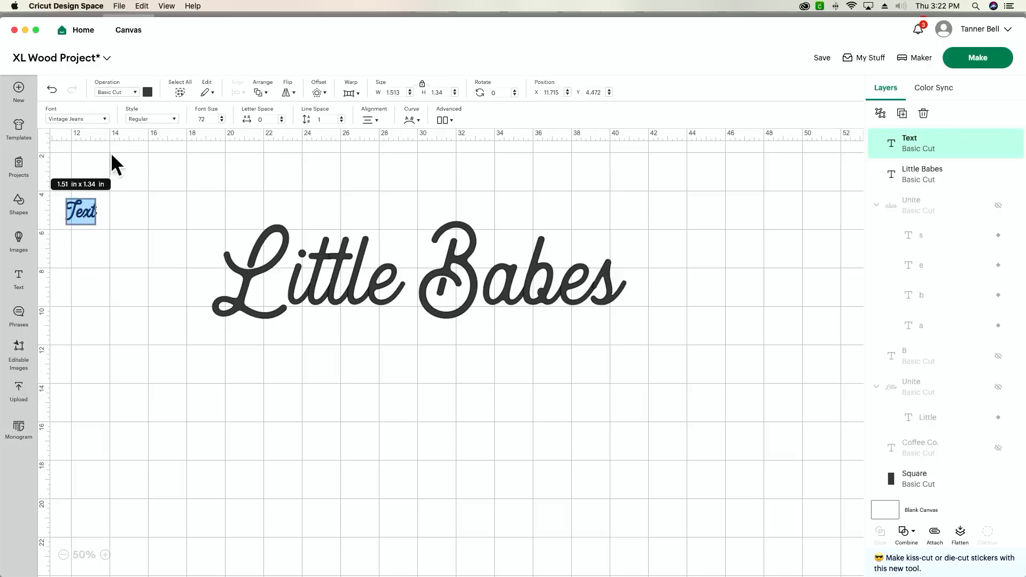
{"action": "left_click", "coordinate": [84, 119]}
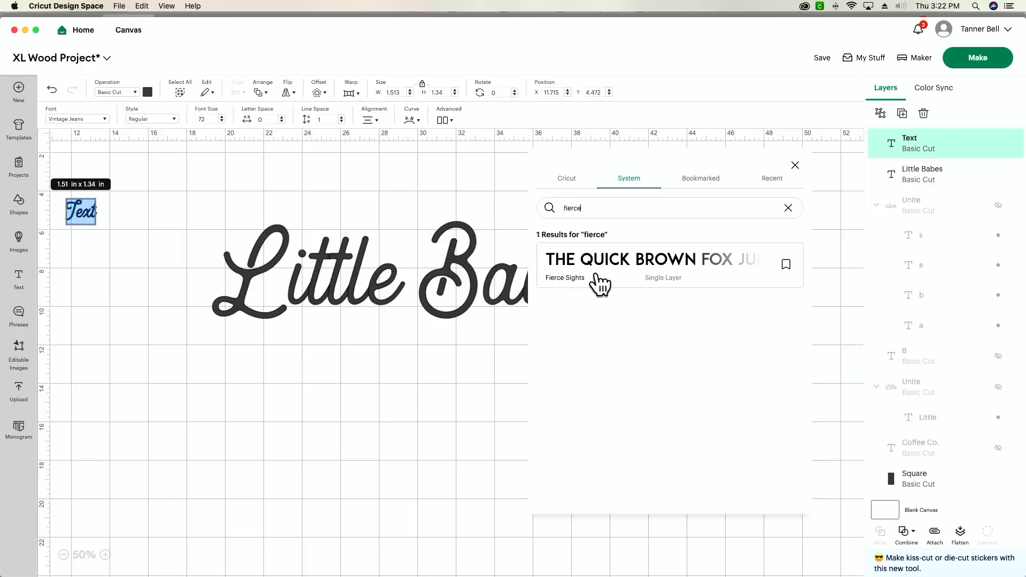
{"action": "left_click", "coordinate": [600, 283]}
{"action": "left_click", "coordinate": [114, 225]}
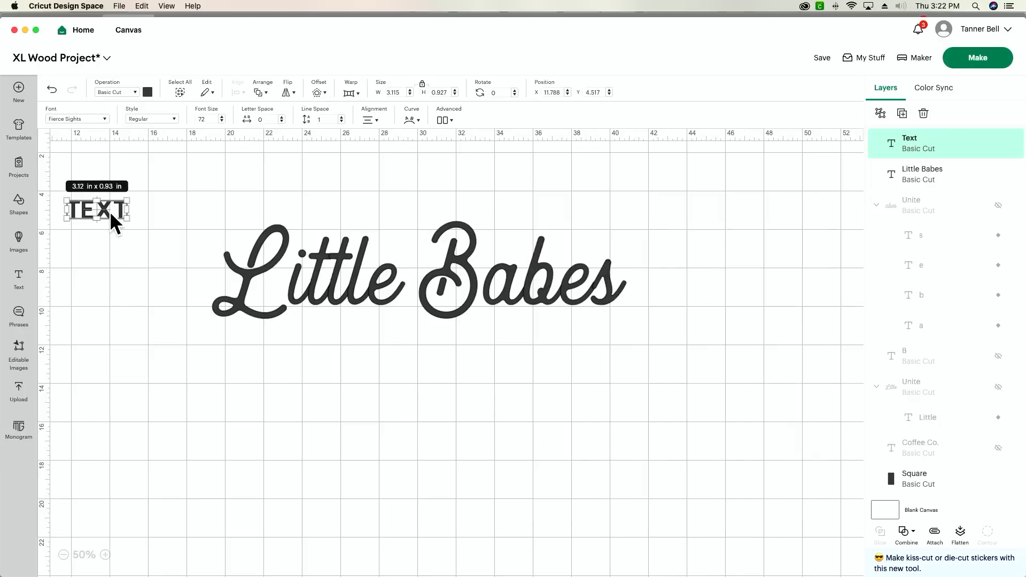
- Change the second text to "coffee co." and enlarge it to about 17 × 2.2 in, placed just beneath "Little Babes"
{"action": "double_click", "coordinate": [112, 211]}
{"action": "type", "text": "coffe"}
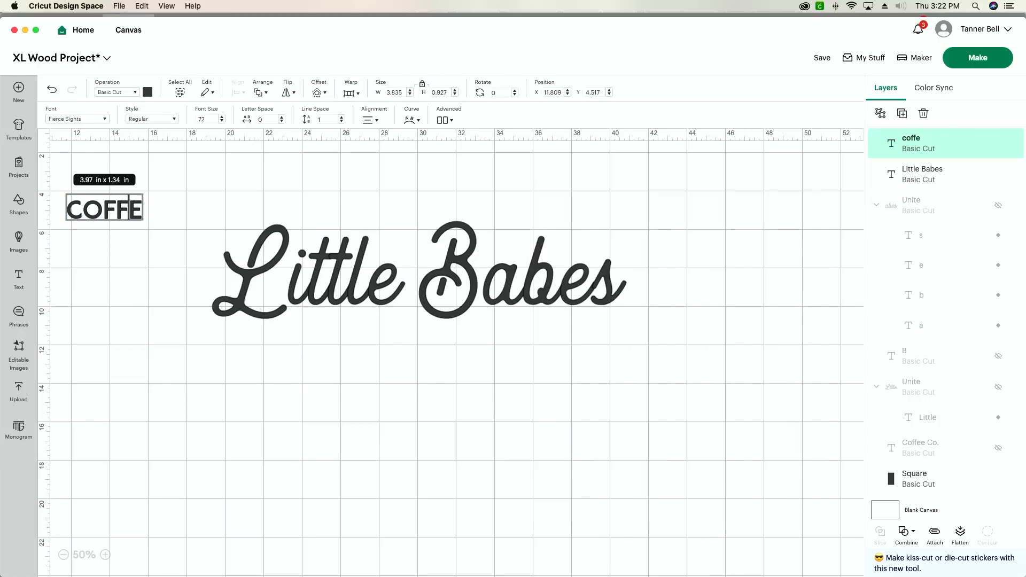
{"action": "key", "text": "BackSpace"}
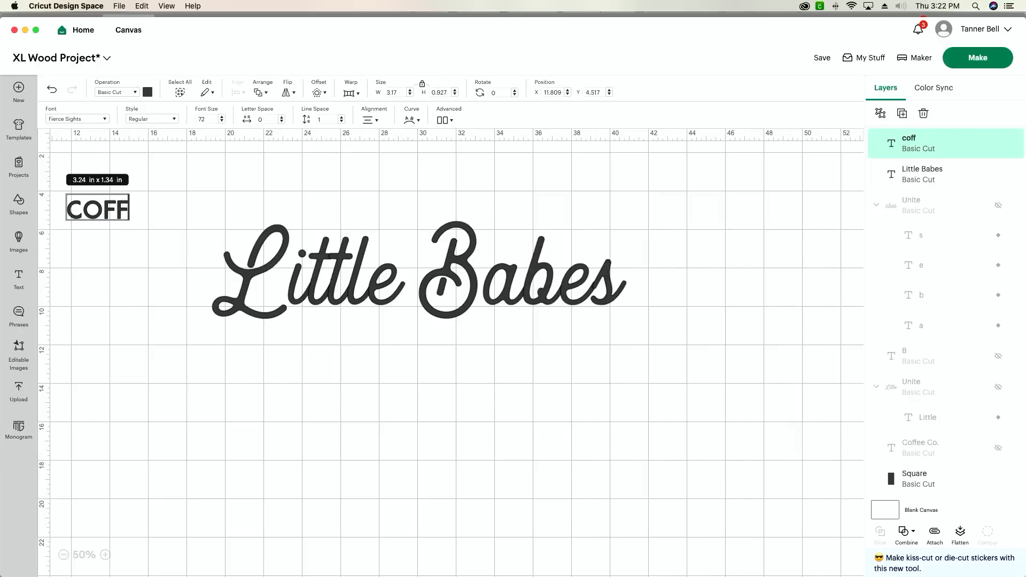
{"action": "type", "text": "ee"}
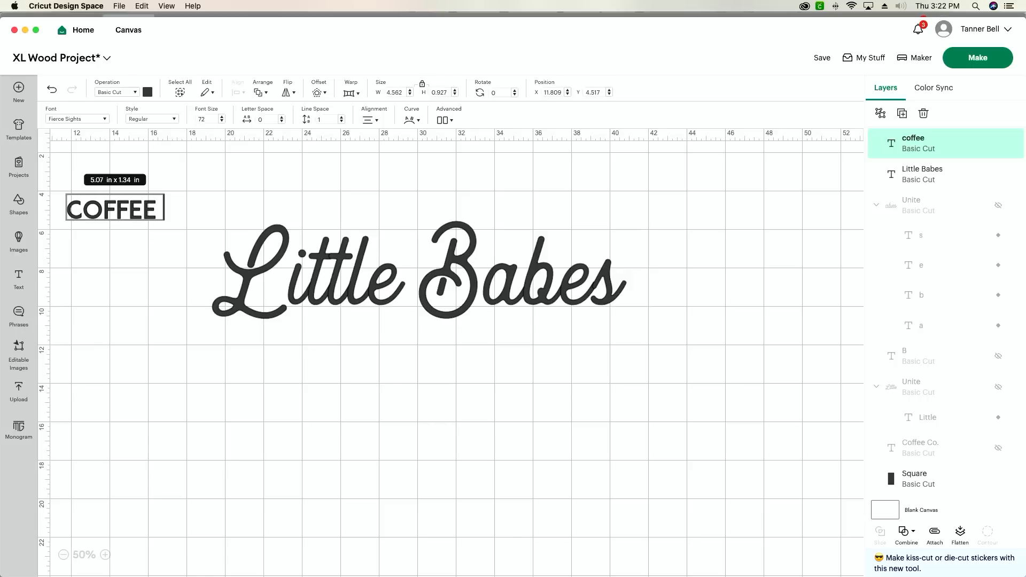
{"action": "type", "text": " co."}
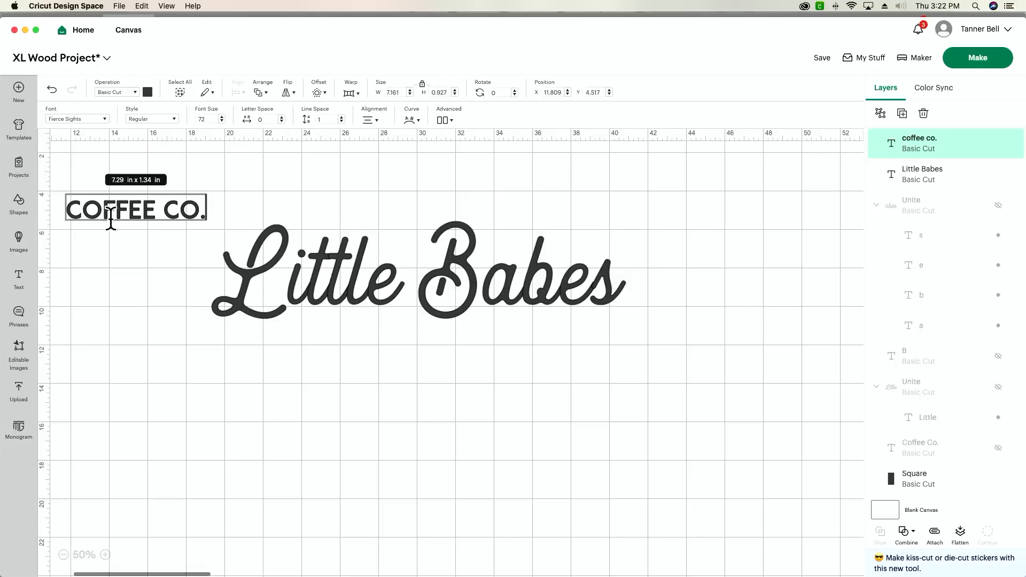
{"action": "left_click", "coordinate": [129, 290]}
{"action": "left_click_drag", "start_coordinate": [135, 196], "coordinate": [492, 360]}
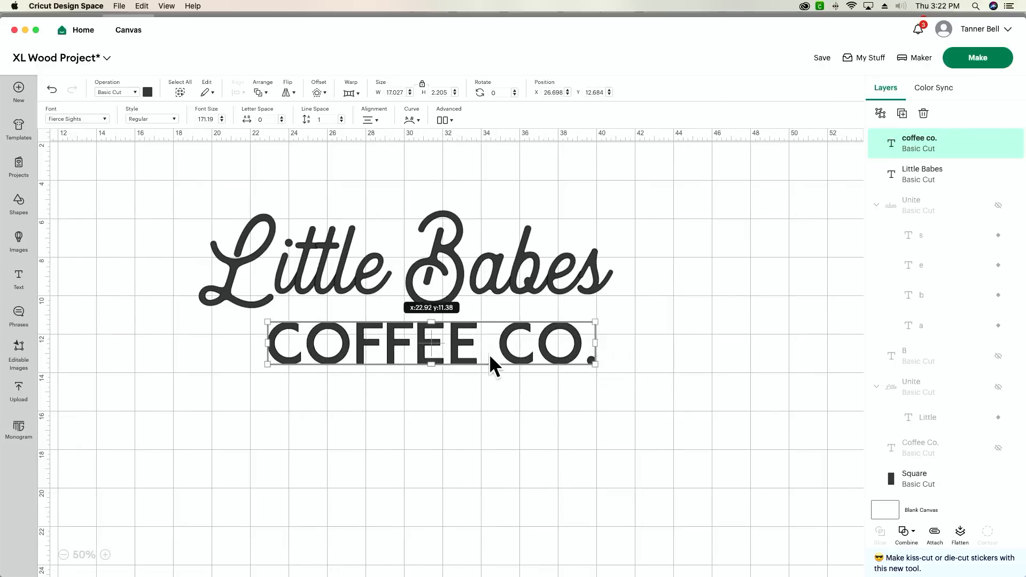
- Shrink "coffee co." to about 13.6 × 1.8 in and enlarge "Little Babes" to about 33.2 × 7.8 in
{"action": "left_click_drag", "start_coordinate": [588, 357], "coordinate": [495, 332]}
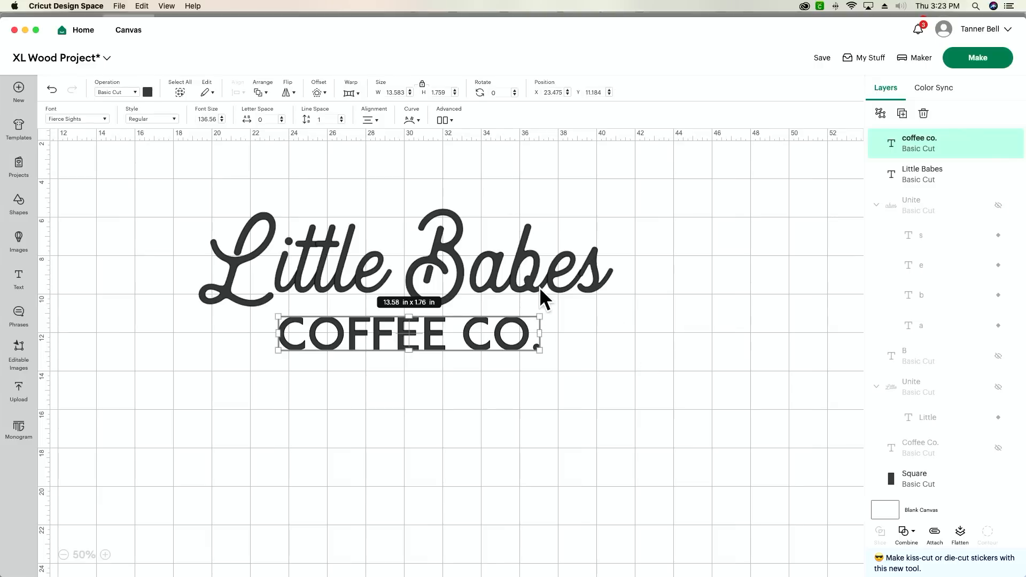
{"action": "left_click", "coordinate": [540, 287]}
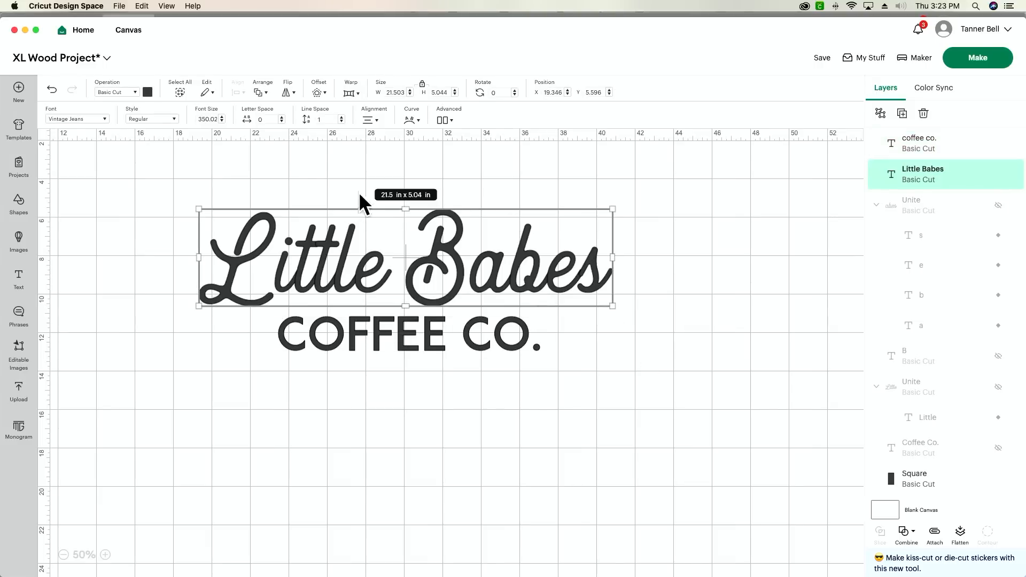
{"action": "scroll", "coordinate": [444, 227], "scroll_direction": "right", "scroll_amount": 1}
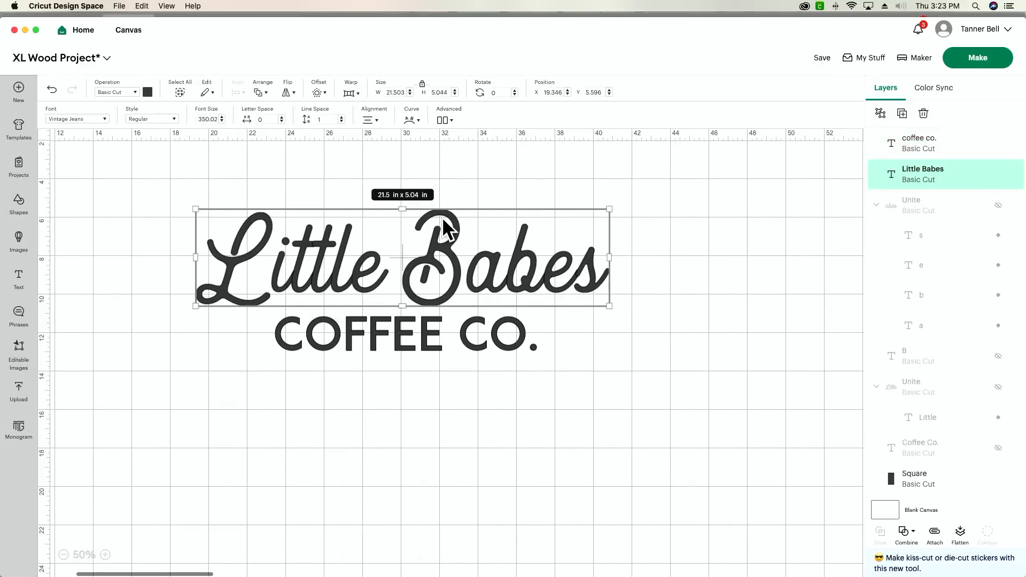
{"action": "left_click_drag", "start_coordinate": [611, 305], "coordinate": [670, 356]}
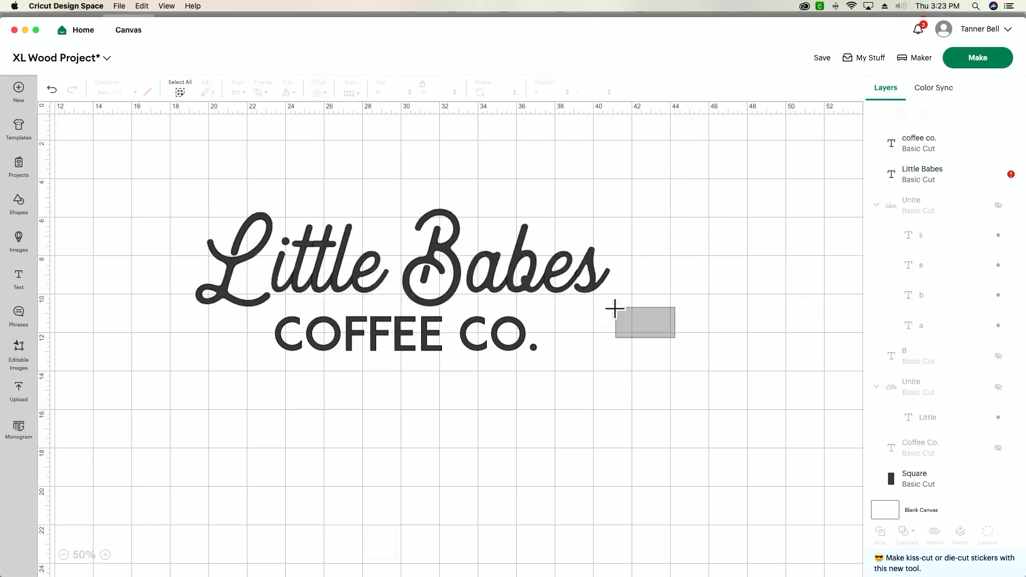
{"action": "left_click_drag", "start_coordinate": [633, 318], "coordinate": [562, 278]}
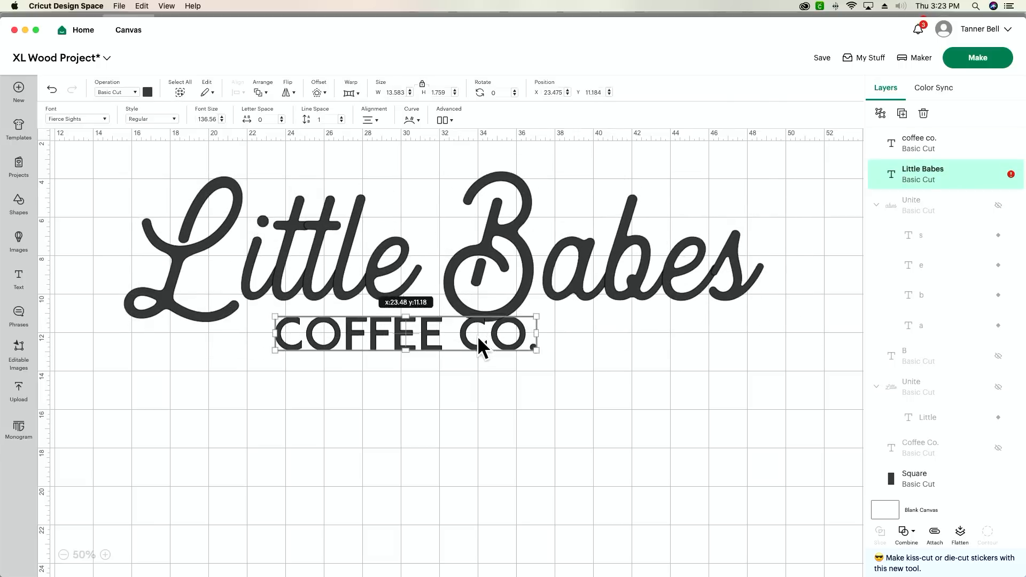
- Move "coffee co." down clear of the script lettering and enlarge it to about 20.1 × 2.6 in
{"action": "left_click_drag", "start_coordinate": [477, 336], "coordinate": [520, 363]}
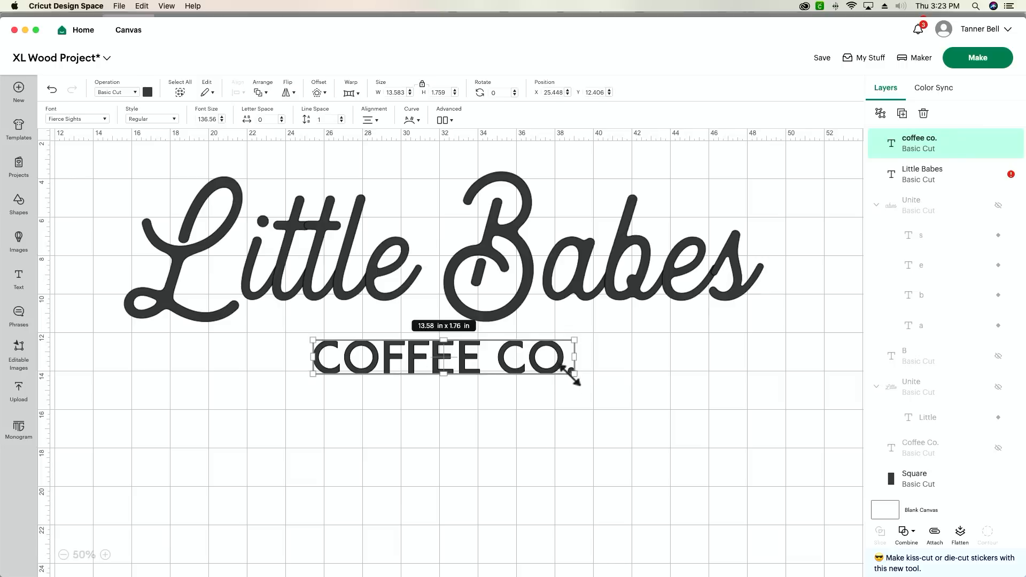
{"action": "left_click_drag", "start_coordinate": [580, 380], "coordinate": [557, 390]}
{"action": "left_click_drag", "start_coordinate": [672, 395], "coordinate": [672, 394]}
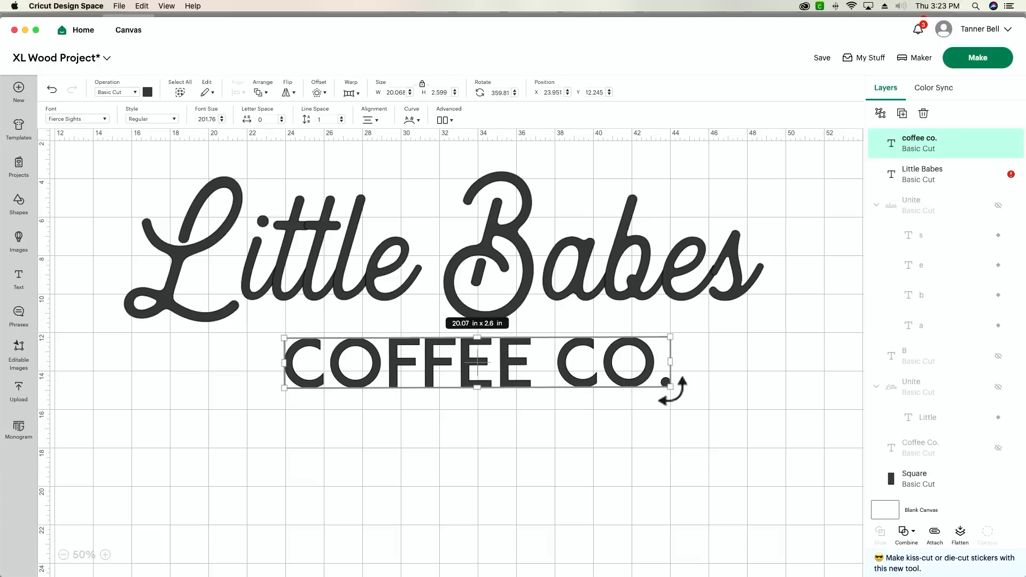
- Place the 6 × 12 in square over the script "L" at about X 15.7, Y 1.8 as a size guide
{"action": "scroll", "coordinate": [427, 465], "scroll_direction": "left", "scroll_amount": 8}
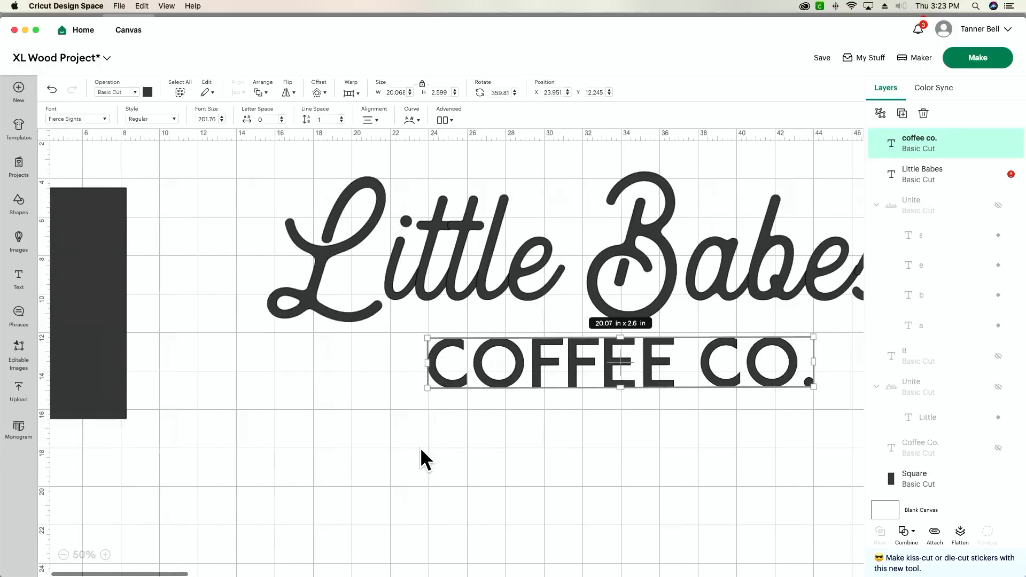
{"action": "left_click_drag", "start_coordinate": [182, 298], "coordinate": [441, 251]}
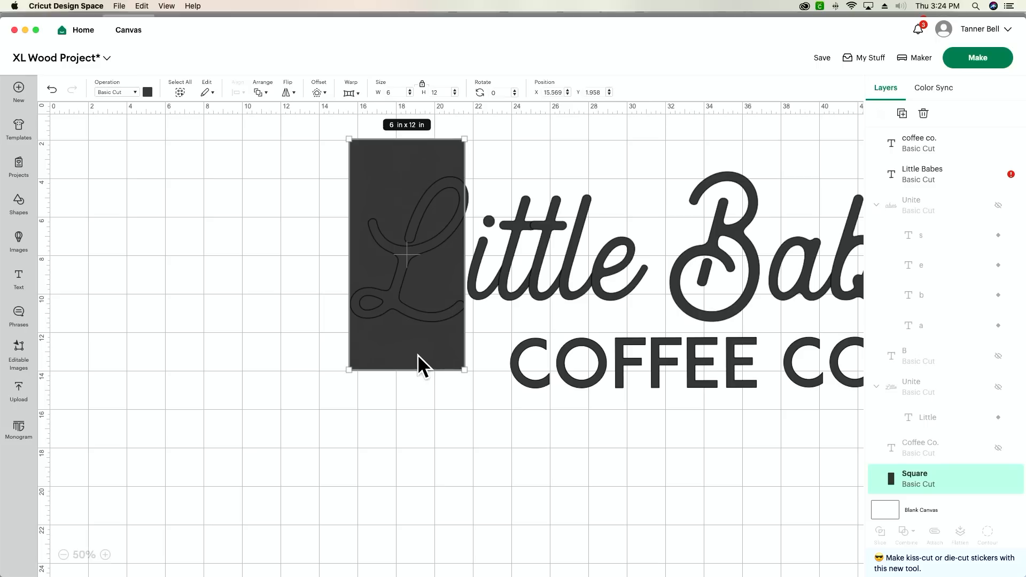
{"action": "scroll", "coordinate": [418, 355], "scroll_direction": "right", "scroll_amount": 1}
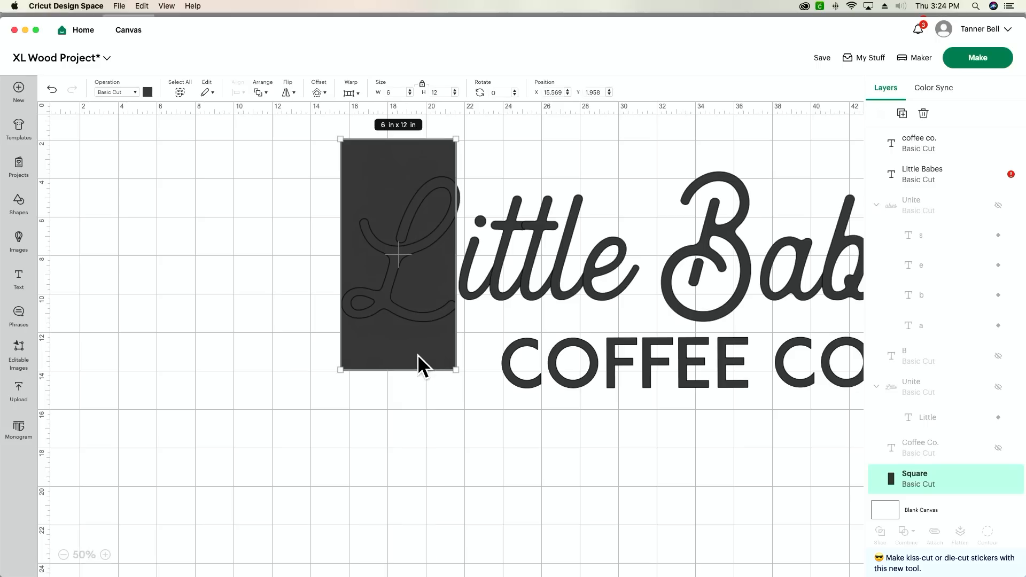
{"action": "left_click_drag", "start_coordinate": [413, 355], "coordinate": [416, 353]}
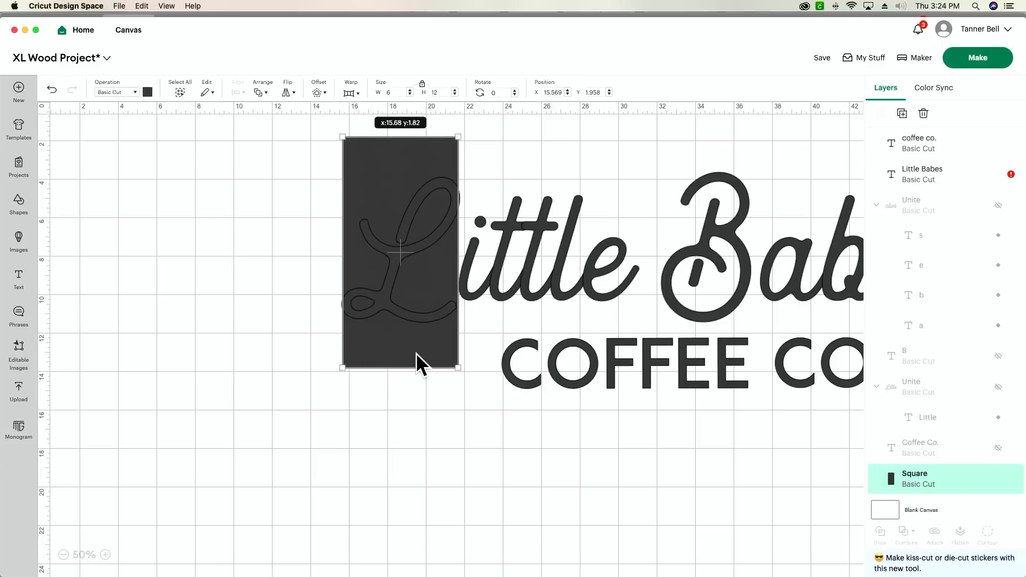
- Shrink "Little Babes" to about 32.1 × 7.5 in to fit its "L" to the width of the guide square
{"action": "left_click", "coordinate": [105, 556]}
{"action": "scroll", "coordinate": [273, 540], "scroll_direction": "up", "scroll_amount": 3}
{"action": "scroll", "coordinate": [273, 539], "scroll_direction": "up", "scroll_amount": 1}
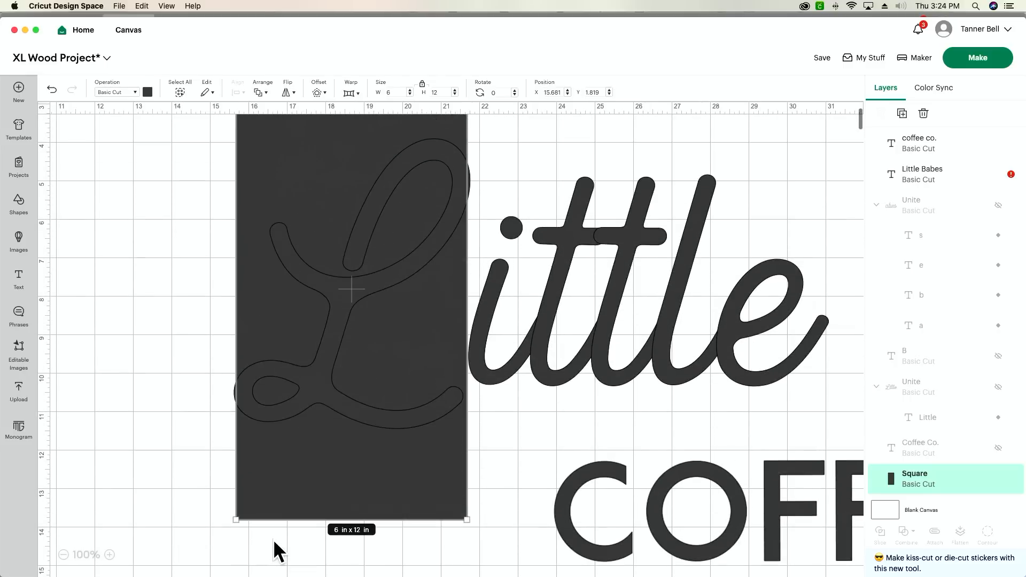
{"action": "scroll", "coordinate": [274, 540], "scroll_direction": "up", "scroll_amount": 1}
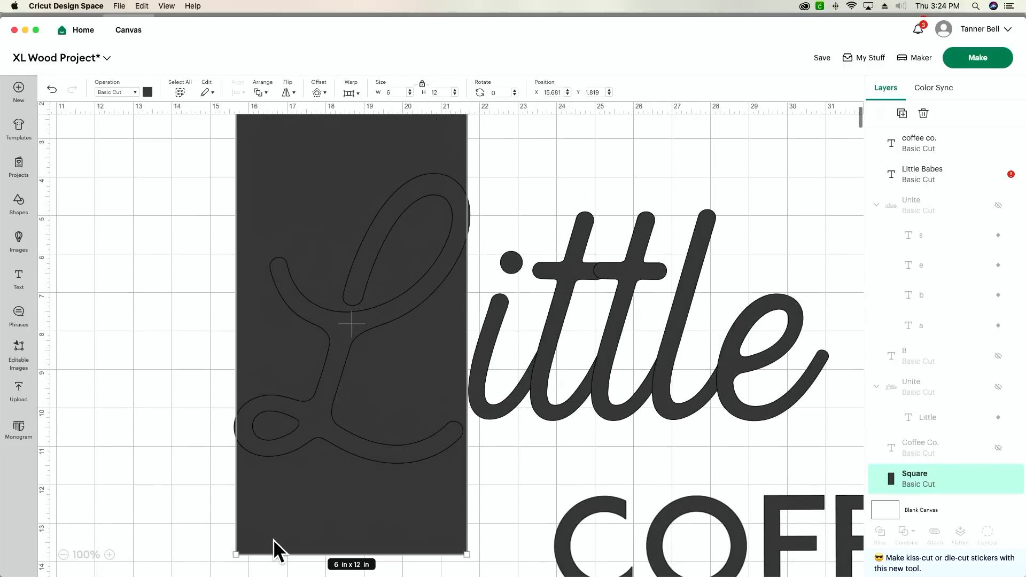
{"action": "left_click", "coordinate": [687, 390]}
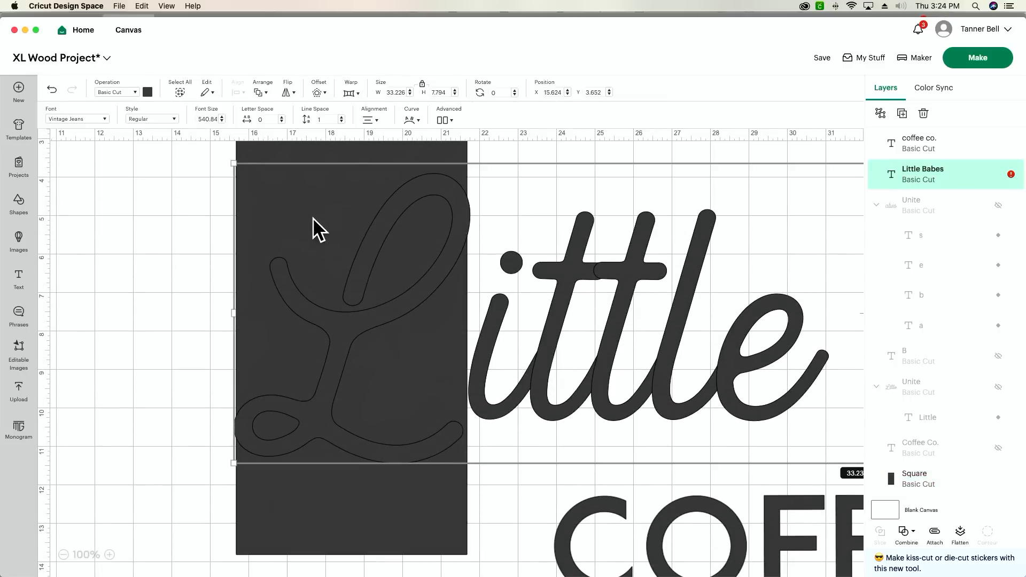
{"action": "left_click_drag", "start_coordinate": [229, 159], "coordinate": [239, 165]}
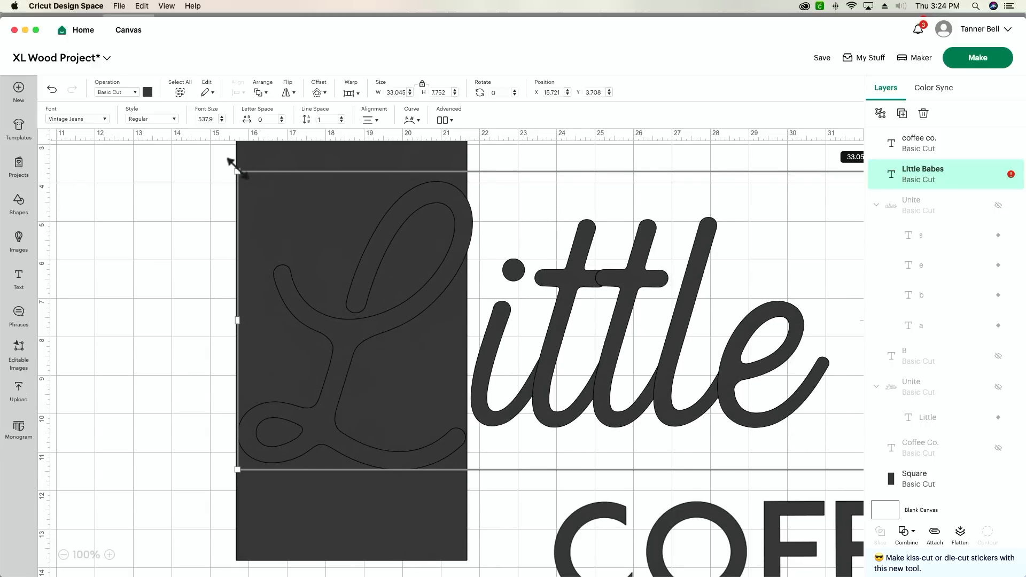
{"action": "left_click_drag", "start_coordinate": [234, 161], "coordinate": [281, 204]}
{"action": "left_click", "coordinate": [110, 555]}
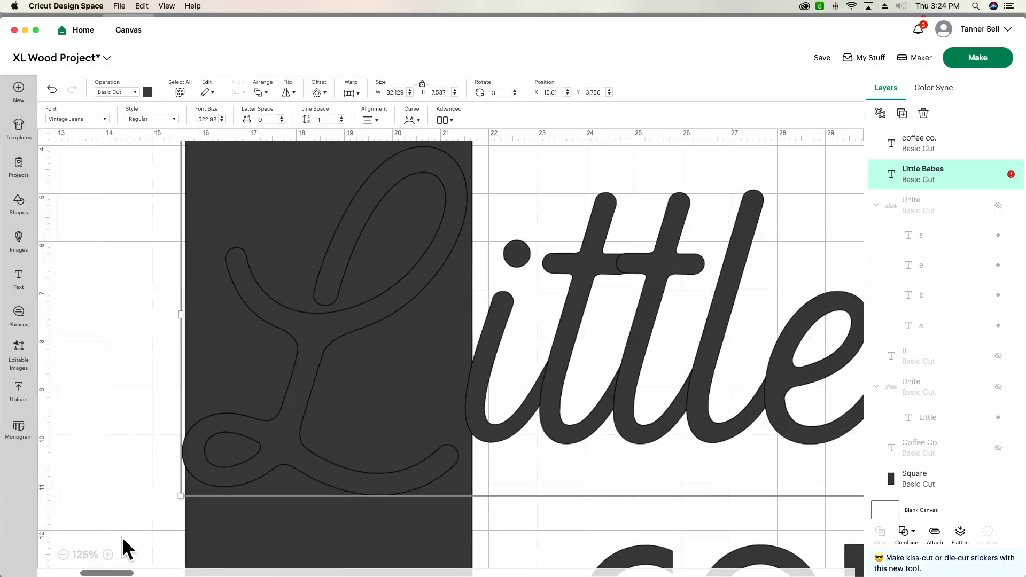
- Fine-tune "Little Babes" to about 32.02 × 7.51 in at about X 15.72, Y 3.74, with the "L" inside the guide square
{"action": "scroll", "coordinate": [252, 226], "scroll_direction": "right", "scroll_amount": 2}
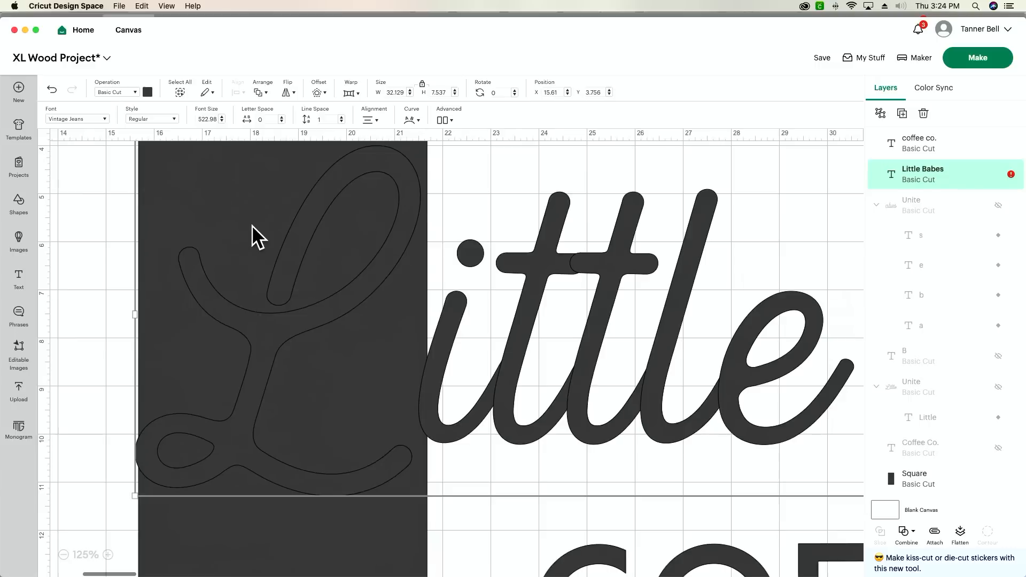
{"action": "left_click_drag", "start_coordinate": [439, 317], "coordinate": [455, 326]}
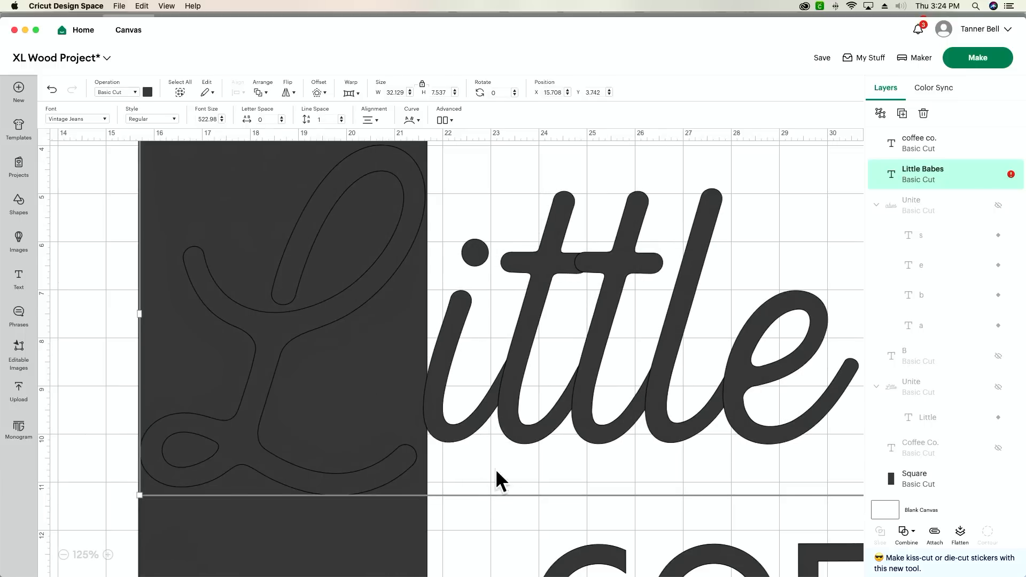
{"action": "left_click", "coordinate": [108, 437]}
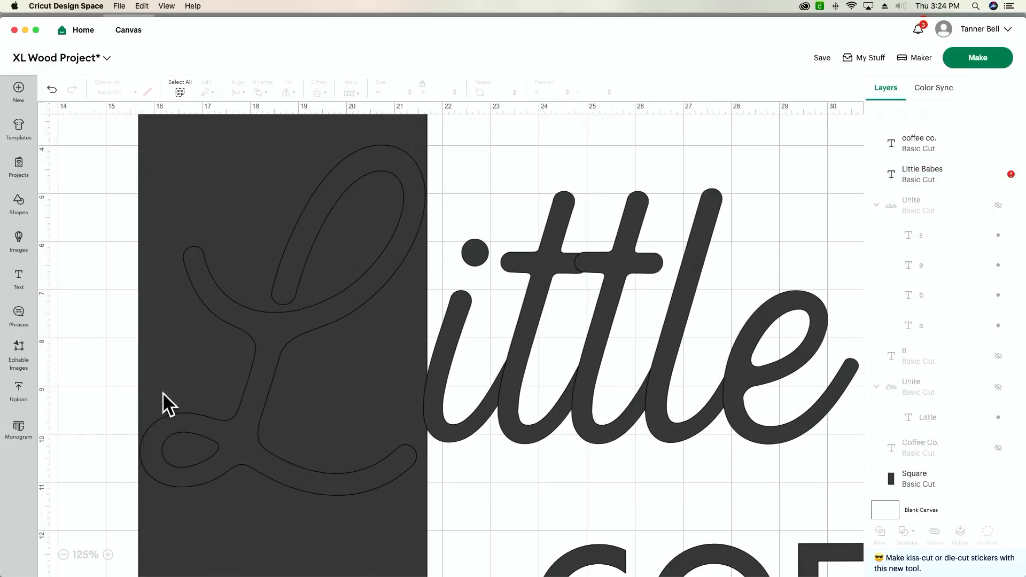
{"action": "left_click", "coordinate": [429, 242]}
{"action": "left_click_drag", "start_coordinate": [135, 497], "coordinate": [145, 493]}
{"action": "left_click_drag", "start_coordinate": [448, 416], "coordinate": [439, 416]}
{"action": "left_click", "coordinate": [95, 414]}
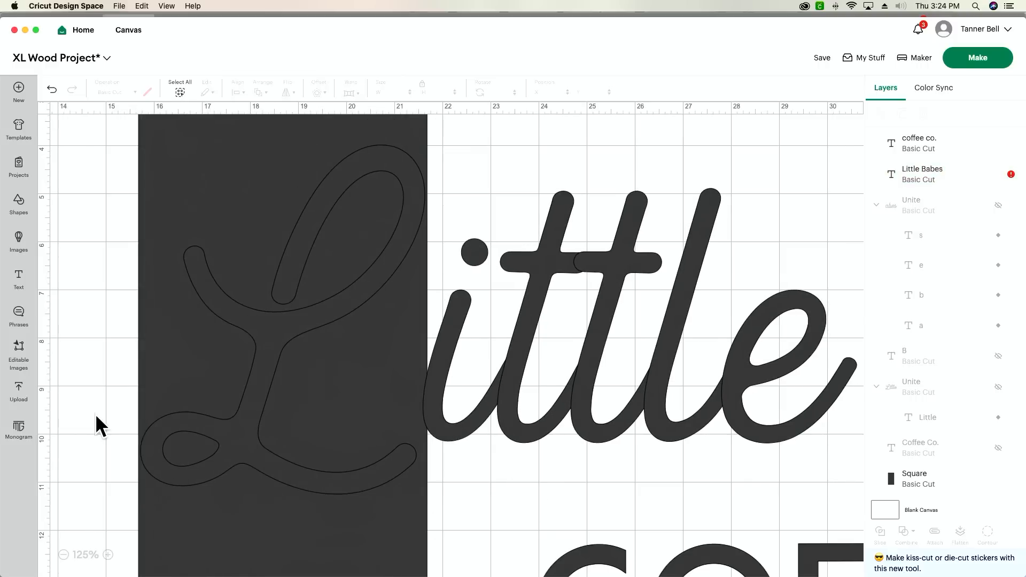
- Check the script "B" against the guide square, and park the square clear of the lettering at about X 2.5, Y 1.8
{"action": "left_click", "coordinate": [63, 555]}
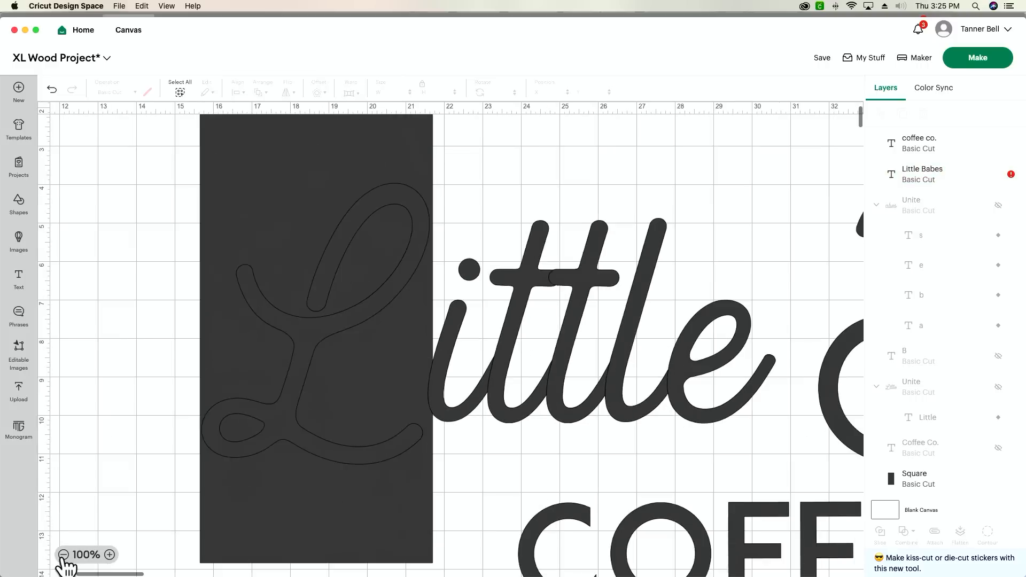
{"action": "left_click", "coordinate": [64, 555]}
{"action": "left_click", "coordinate": [63, 555]}
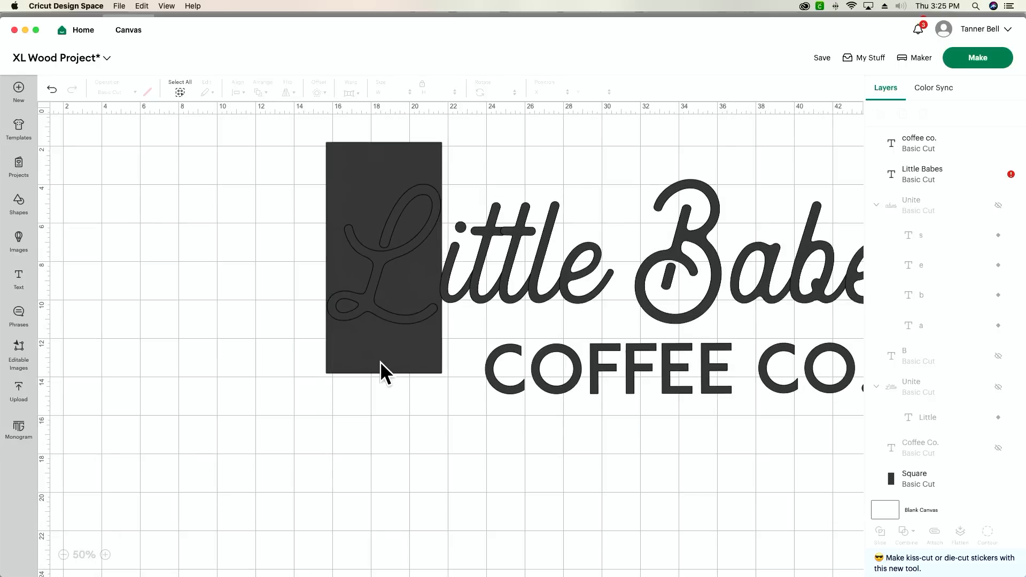
{"action": "left_click_drag", "start_coordinate": [380, 361], "coordinate": [675, 360]}
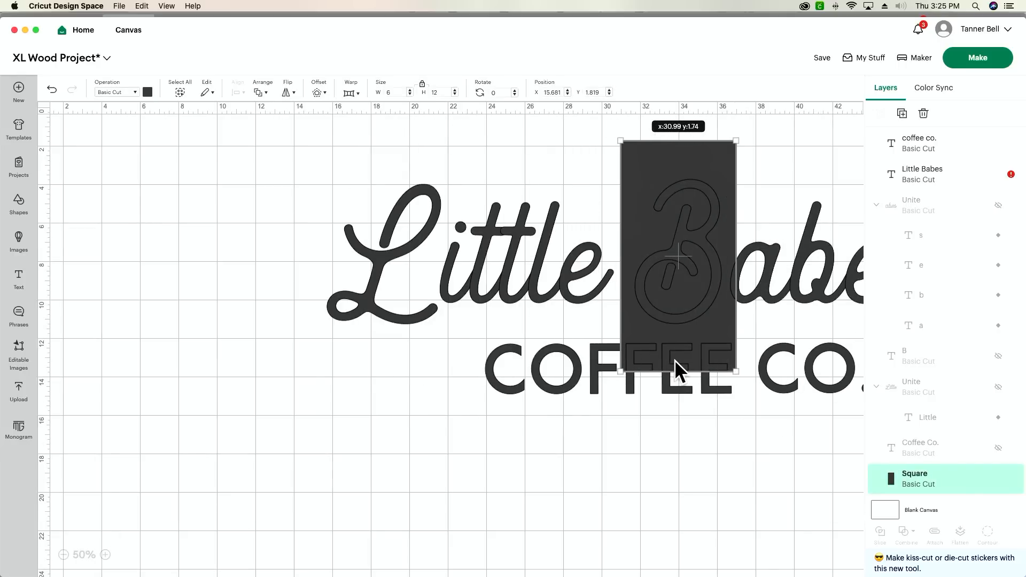
{"action": "left_click_drag", "start_coordinate": [674, 361], "coordinate": [131, 392]}
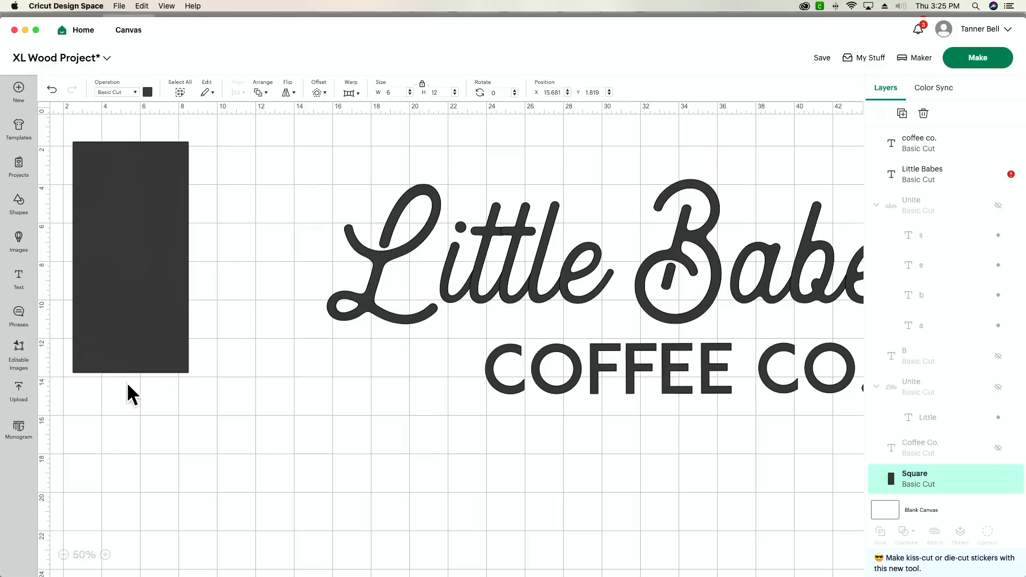
- Shrink "coffee co." to about 16.7 × 2.2 in and move it far below the script to about X 22.4, Y 23.1
{"action": "left_click", "coordinate": [63, 555]}
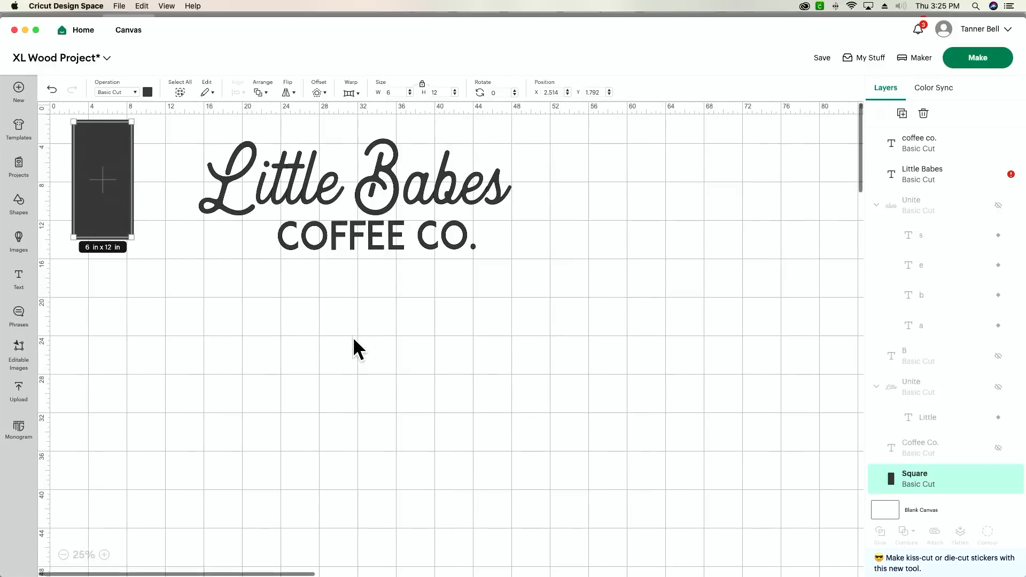
{"action": "left_click", "coordinate": [105, 554]}
{"action": "scroll", "coordinate": [259, 389], "scroll_direction": "right", "scroll_amount": 3}
{"action": "scroll", "coordinate": [259, 389], "scroll_direction": "right", "scroll_amount": 2}
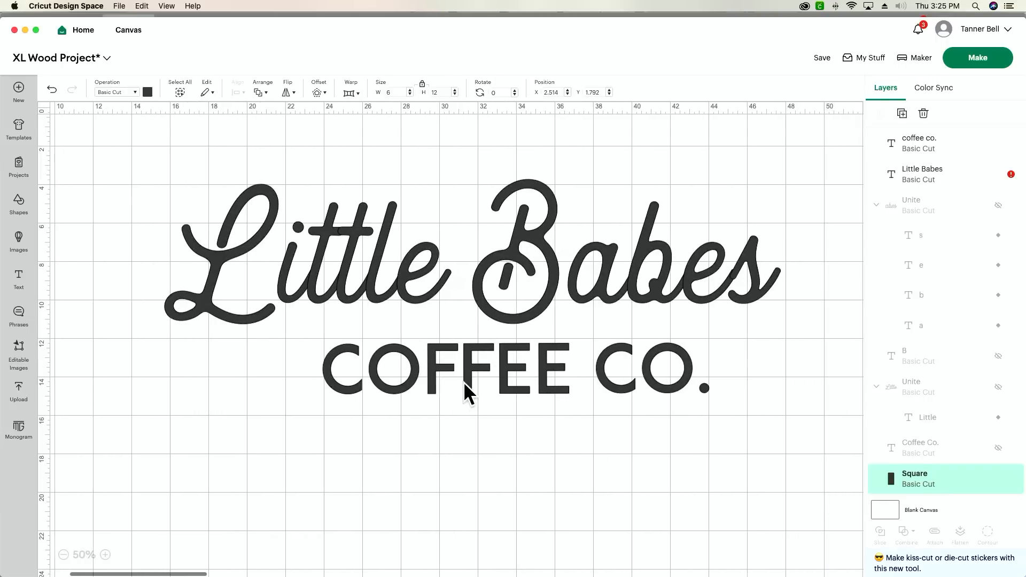
{"action": "left_click", "coordinate": [444, 380]}
{"action": "left_click_drag", "start_coordinate": [682, 382], "coordinate": [614, 367]}
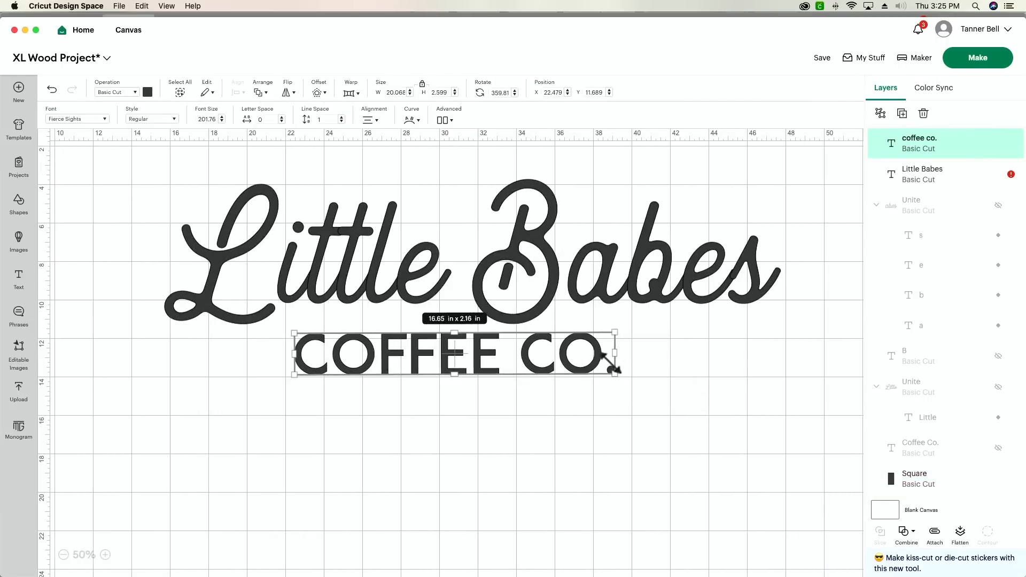
{"action": "left_click_drag", "start_coordinate": [514, 366], "coordinate": [510, 575]}
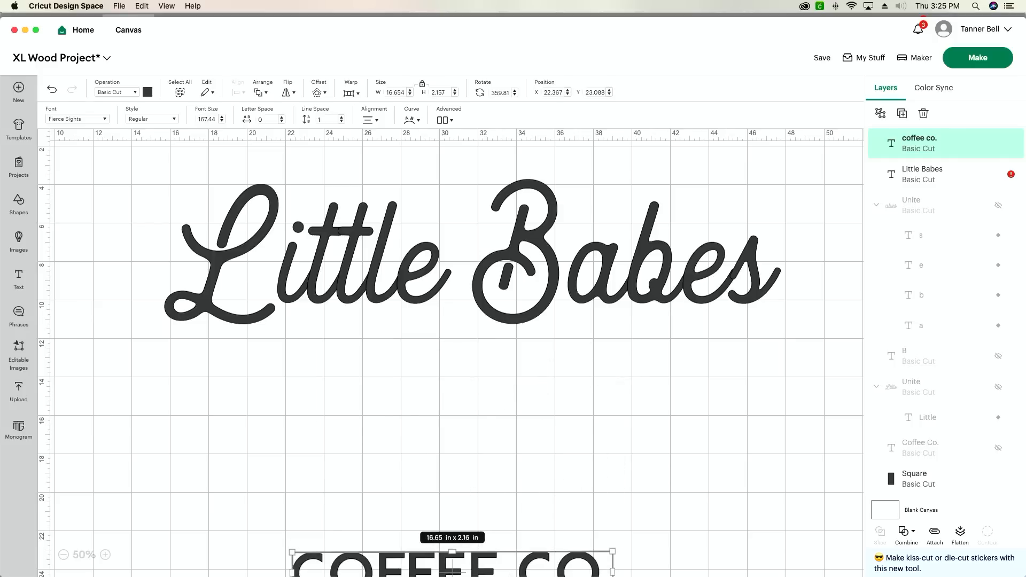
- Break the "Little Babes" text into separate lines after the "L" and before "Babes"
{"action": "left_click", "coordinate": [409, 268]}
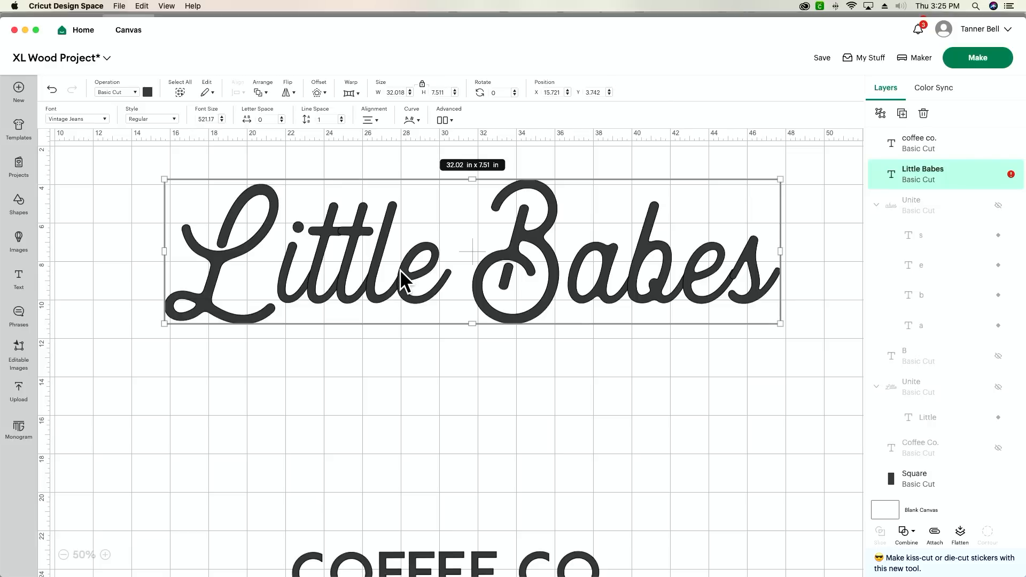
{"action": "double_click", "coordinate": [322, 267]}
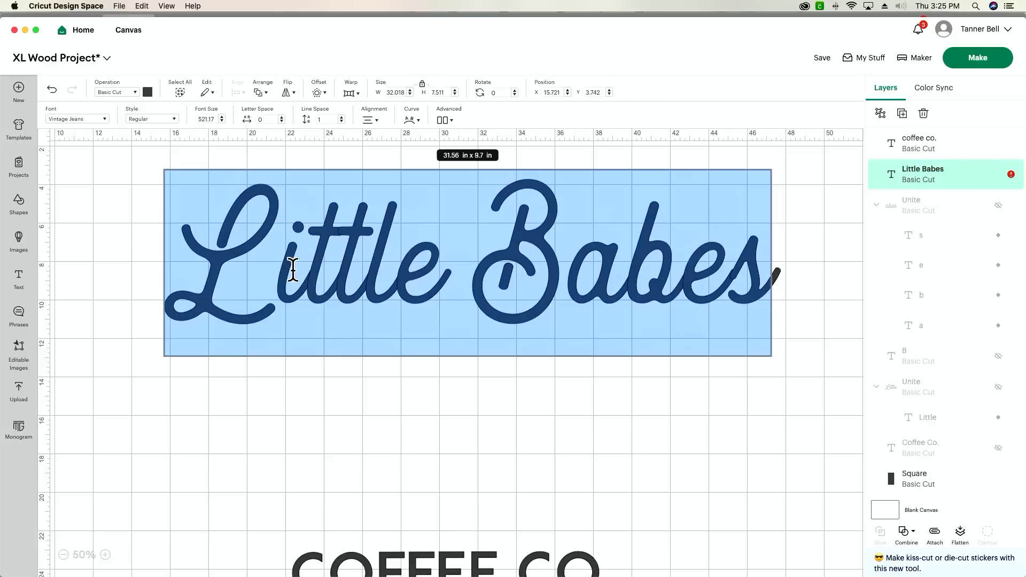
{"action": "left_click", "coordinate": [281, 273]}
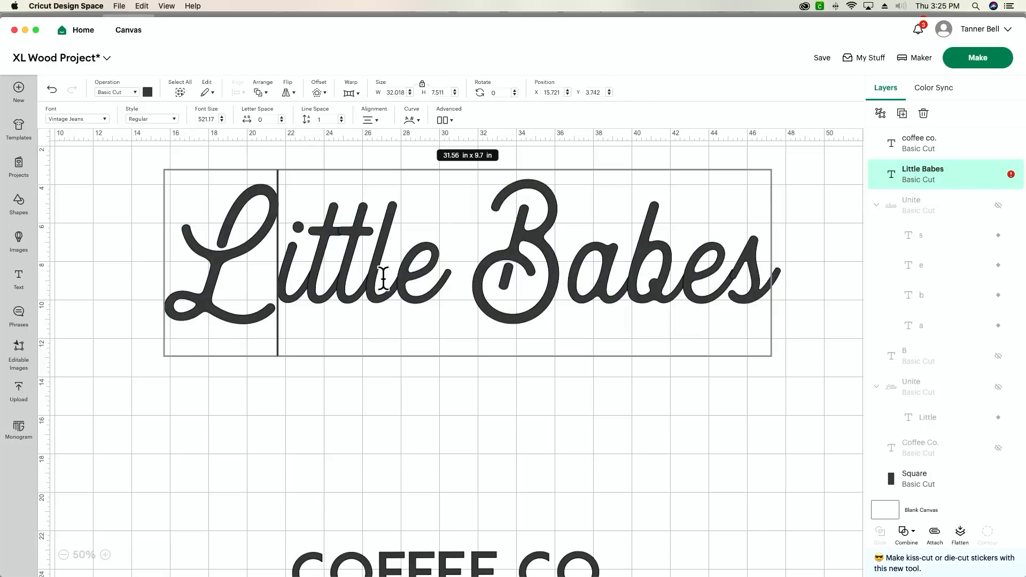
{"action": "key", "text": "Return"}
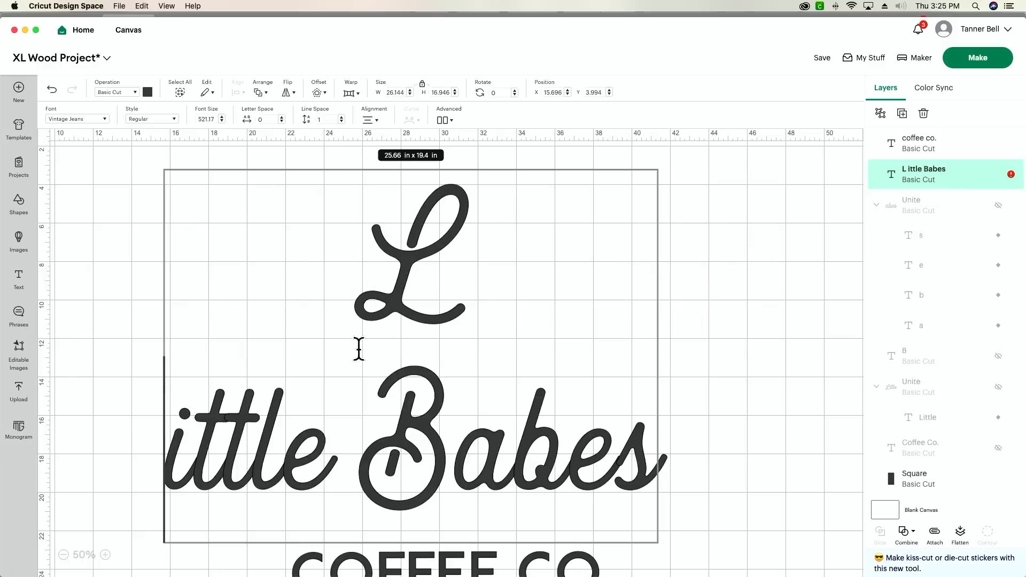
{"action": "left_click", "coordinate": [361, 449]}
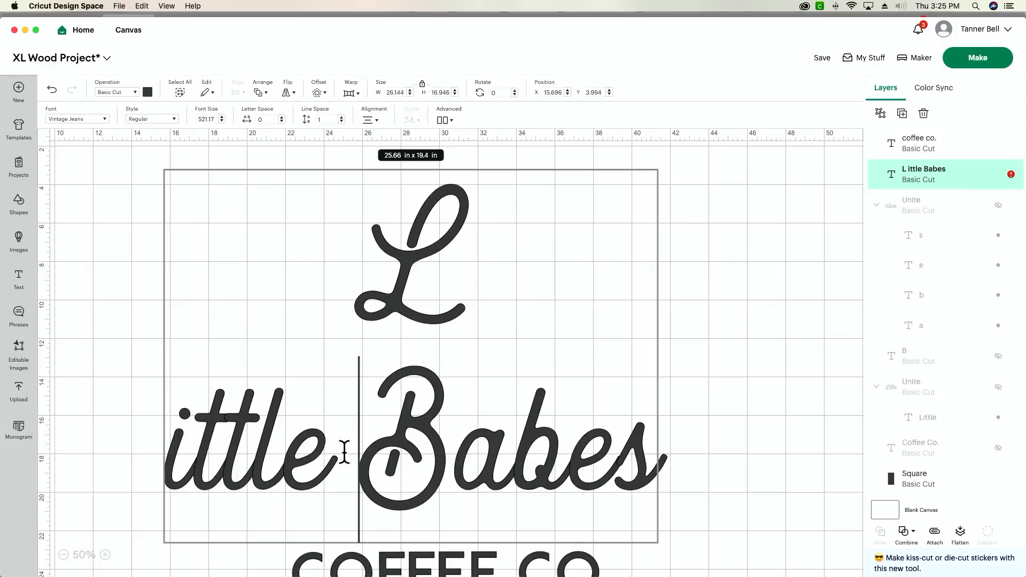
{"action": "key", "text": "Return"}
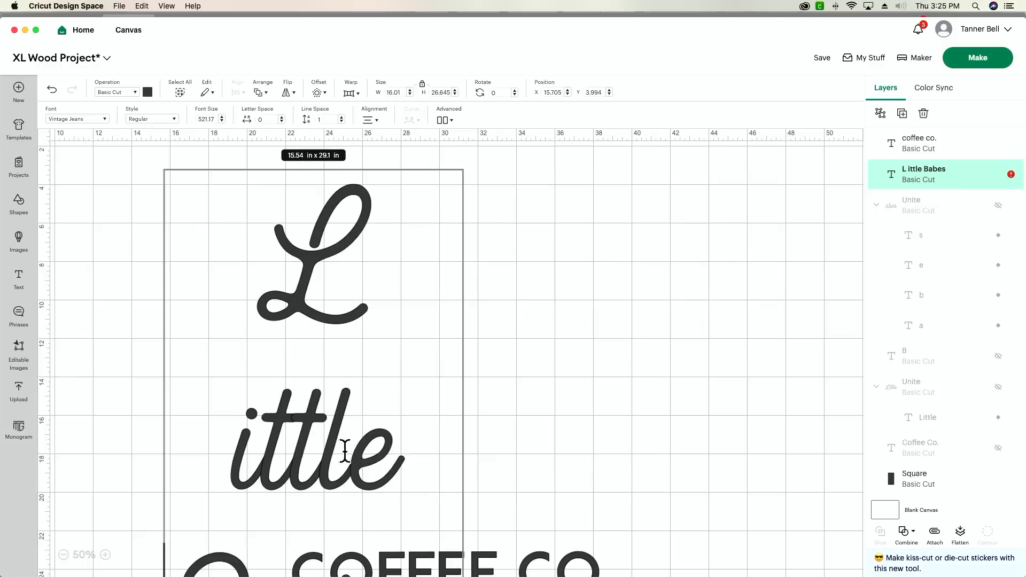
- Move the stacked script lettering clear of "coffee co." to about X 43.3, Y 6.3
{"action": "left_click", "coordinate": [106, 555]}
{"action": "left_click", "coordinate": [63, 555]}
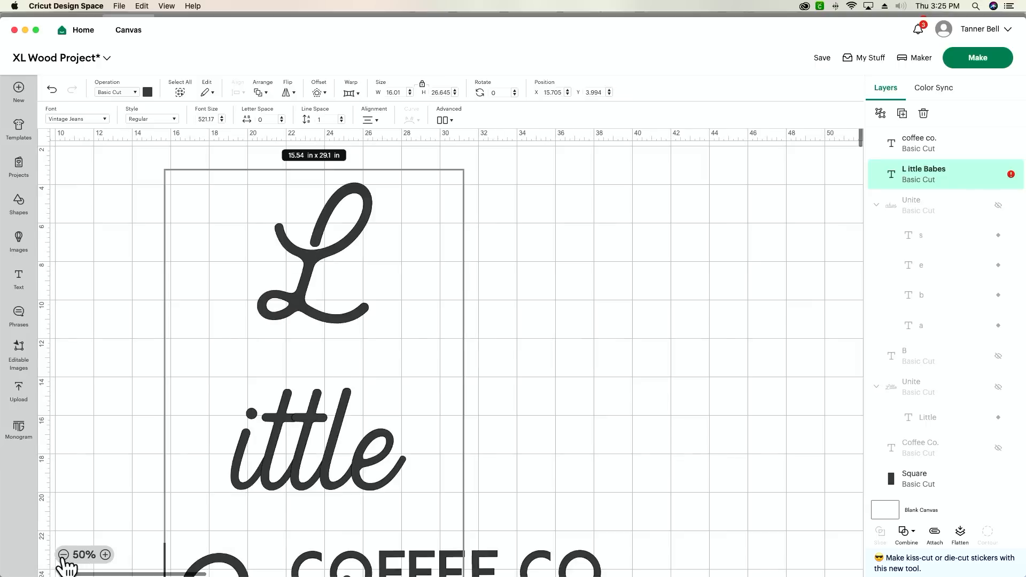
{"action": "left_click", "coordinate": [64, 554]}
{"action": "double_click", "coordinate": [273, 374]}
{"action": "left_click", "coordinate": [643, 219]}
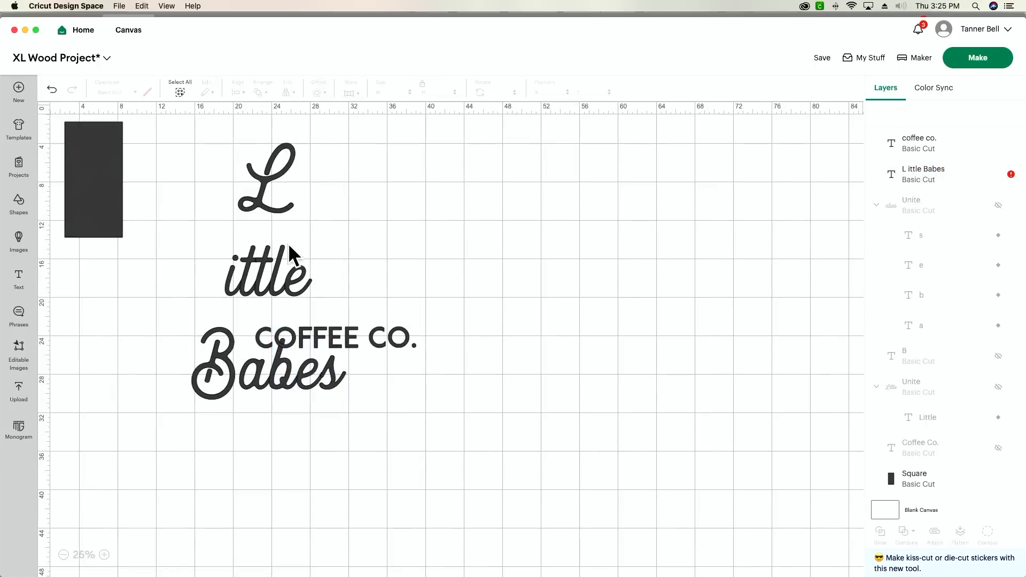
{"action": "left_click_drag", "start_coordinate": [289, 255], "coordinate": [554, 278]}
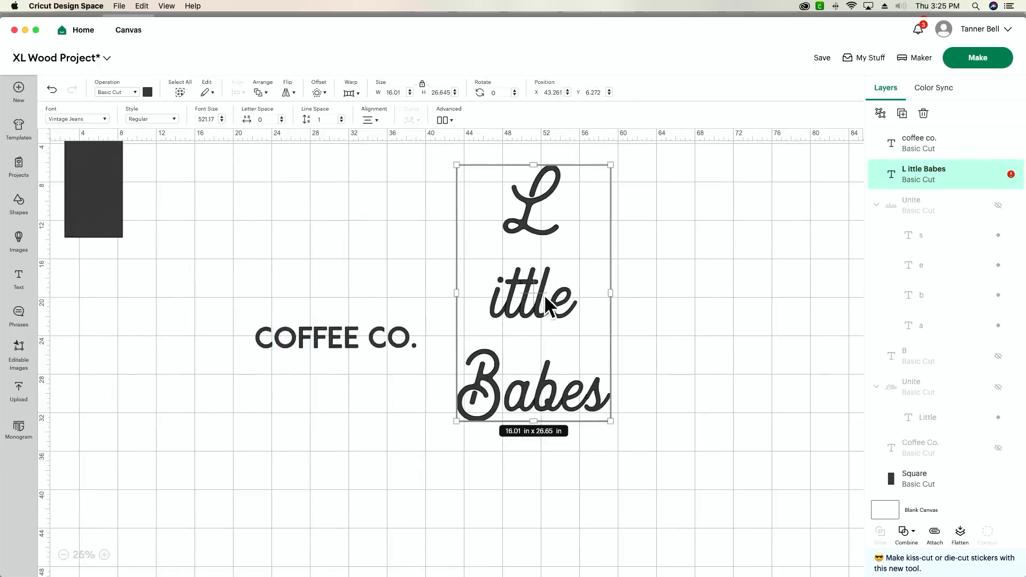
- Put "abes" on its own line below the "B" and ungroup the script text to lines
{"action": "double_click", "coordinate": [502, 398]}
{"action": "left_click", "coordinate": [504, 390]}
{"action": "key", "text": "Return"}
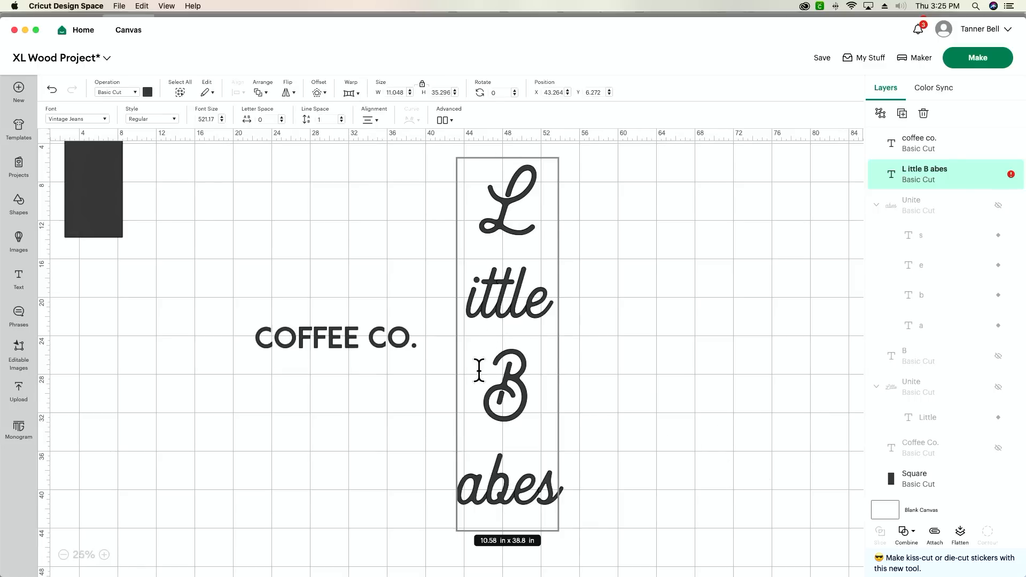
{"action": "left_click", "coordinate": [444, 121]}
{"action": "left_click", "coordinate": [479, 160]}
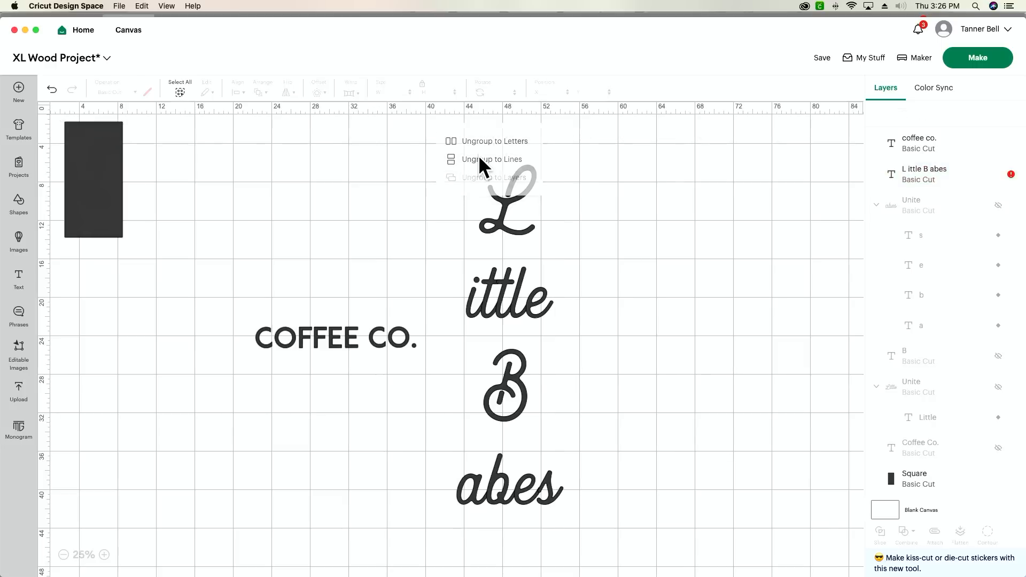
- Arrange the separate "L", "ittle", "B" and "abes" pieces in one row above "coffee co." to reassemble "Little Babes"
{"action": "left_click", "coordinate": [520, 201]}
{"action": "left_click_drag", "start_coordinate": [518, 197], "coordinate": [222, 249]}
{"action": "left_click_drag", "start_coordinate": [520, 304], "coordinate": [310, 269]}
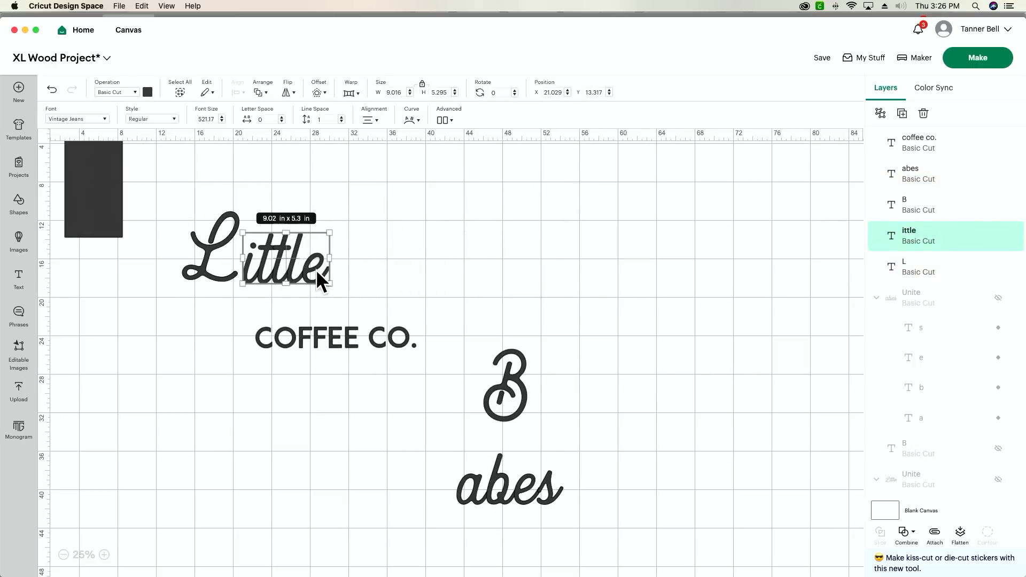
{"action": "left_click_drag", "start_coordinate": [499, 374], "coordinate": [378, 261]}
{"action": "left_click_drag", "start_coordinate": [533, 493], "coordinate": [479, 273]}
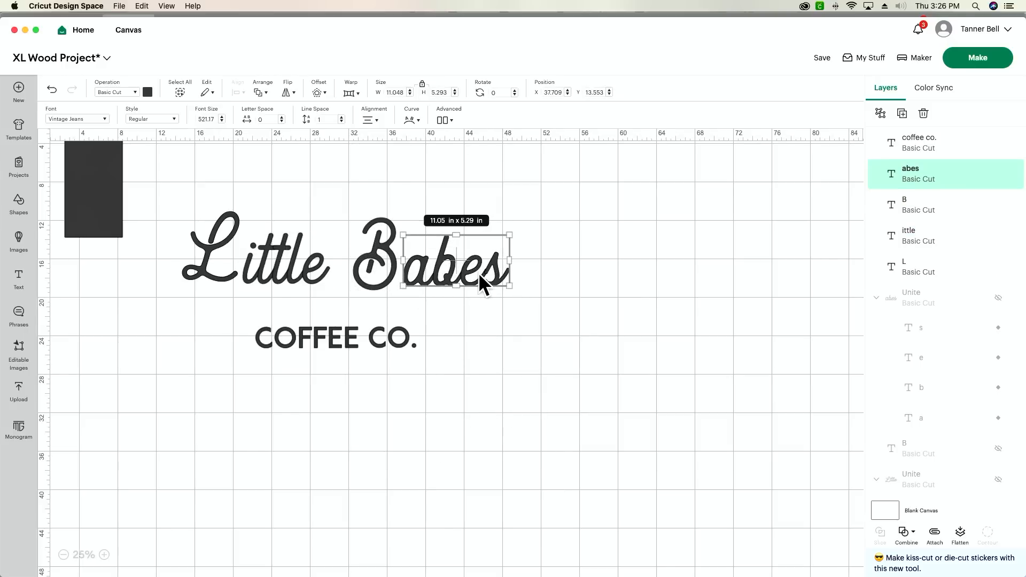
- Nudge the pieces of "Little Babes" into closer alignment, with "abes" at about X 37.26, Y 13.28
{"action": "left_click", "coordinate": [373, 265]}
{"action": "left_click", "coordinate": [306, 261]}
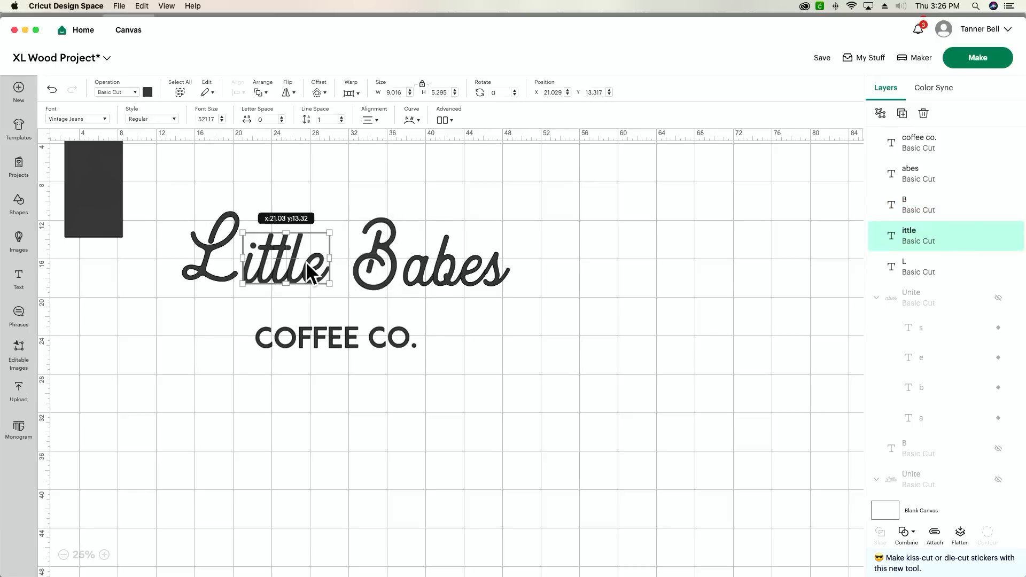
{"action": "left_click", "coordinate": [201, 268]}
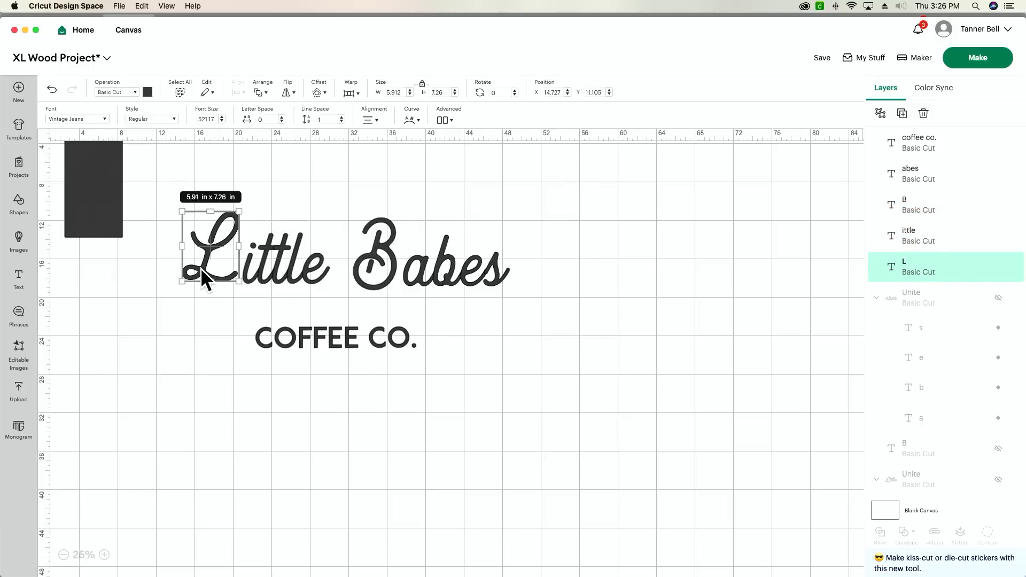
{"action": "left_click", "coordinate": [289, 266]}
{"action": "left_click", "coordinate": [373, 268]}
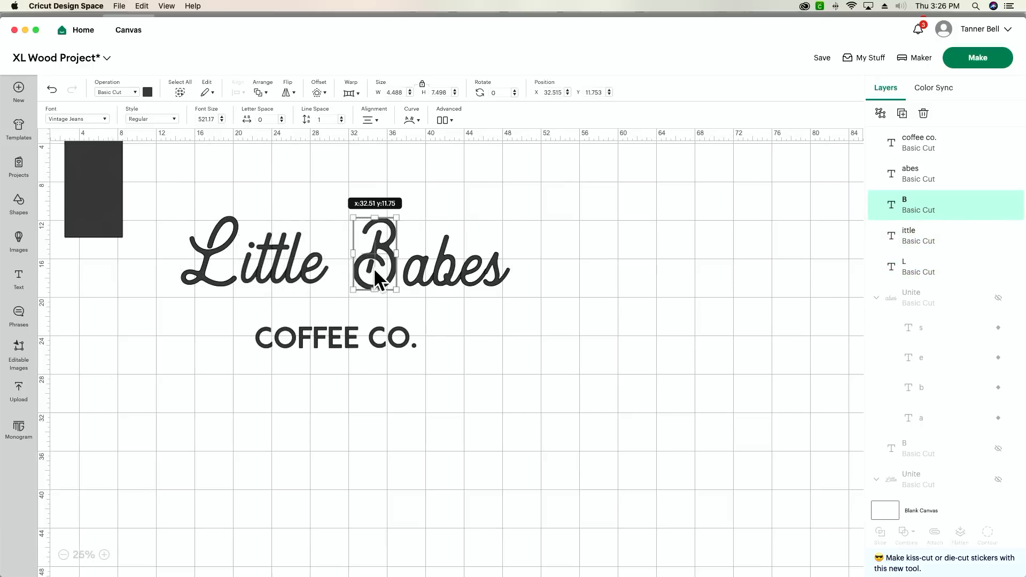
{"action": "left_click", "coordinate": [412, 268]}
{"action": "left_click_drag", "start_coordinate": [412, 267], "coordinate": [412, 267]}
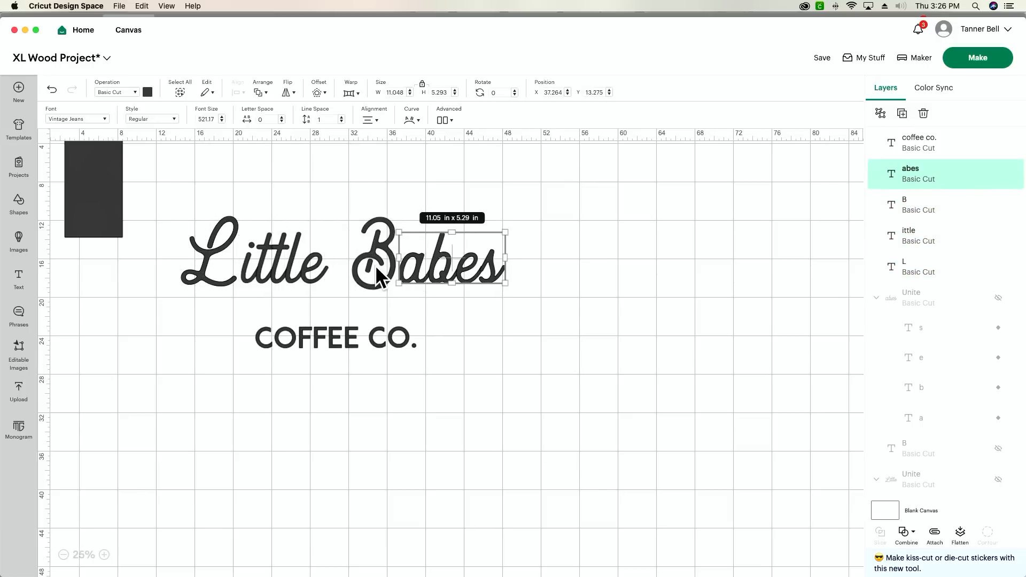
- Move "L", "B" and "coffee co." out of the way into the area below the guide square
{"action": "left_click_drag", "start_coordinate": [217, 278], "coordinate": [89, 369]}
{"action": "left_click", "coordinate": [355, 289]}
{"action": "left_click_drag", "start_coordinate": [354, 301], "coordinate": [78, 386]}
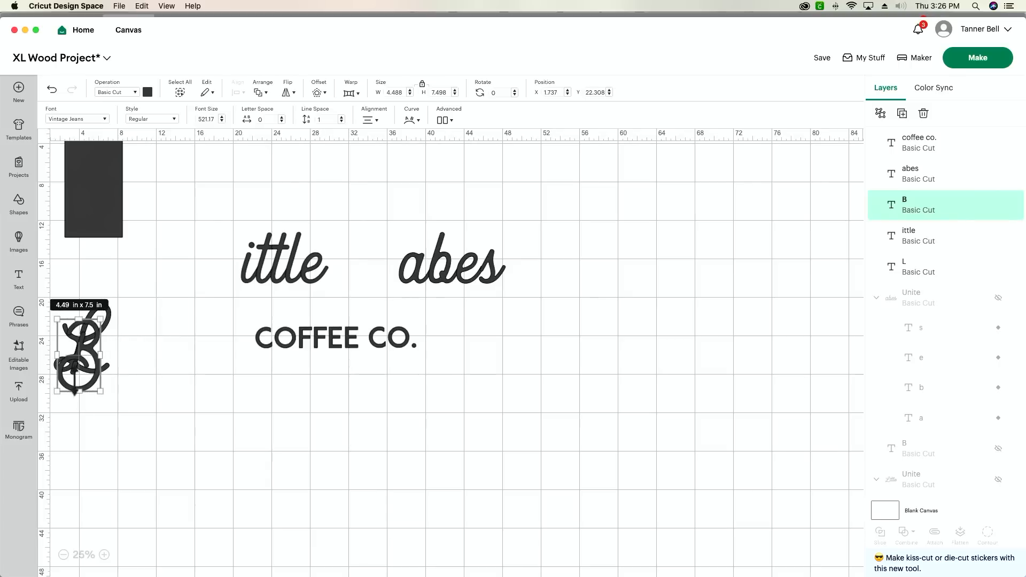
{"action": "left_click_drag", "start_coordinate": [390, 339], "coordinate": [231, 424]}
- Shift "ittle" and "abes" right and place the 6 × 12 in guide square over "ittle" at about X 29.68, Y 10.85
{"action": "left_click_drag", "start_coordinate": [278, 276], "coordinate": [338, 277]}
{"action": "left_click_drag", "start_coordinate": [434, 276], "coordinate": [457, 276]}
{"action": "left_click_drag", "start_coordinate": [99, 213], "coordinate": [359, 293]}
- Reposition the guide square over the start of "ittle" at about X 26.88, Y 10 so it covers the "i"
{"action": "left_click", "coordinate": [103, 556]}
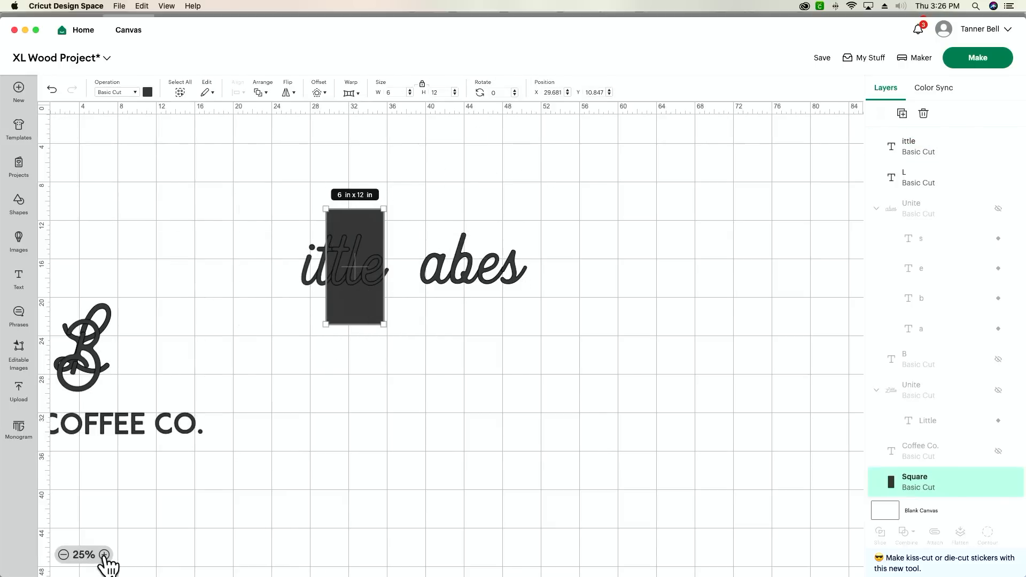
{"action": "left_click", "coordinate": [103, 555]}
{"action": "left_click", "coordinate": [104, 555]}
{"action": "scroll", "coordinate": [256, 406], "scroll_direction": "left", "scroll_amount": 4}
{"action": "scroll", "coordinate": [256, 406], "scroll_direction": "up", "scroll_amount": 3}
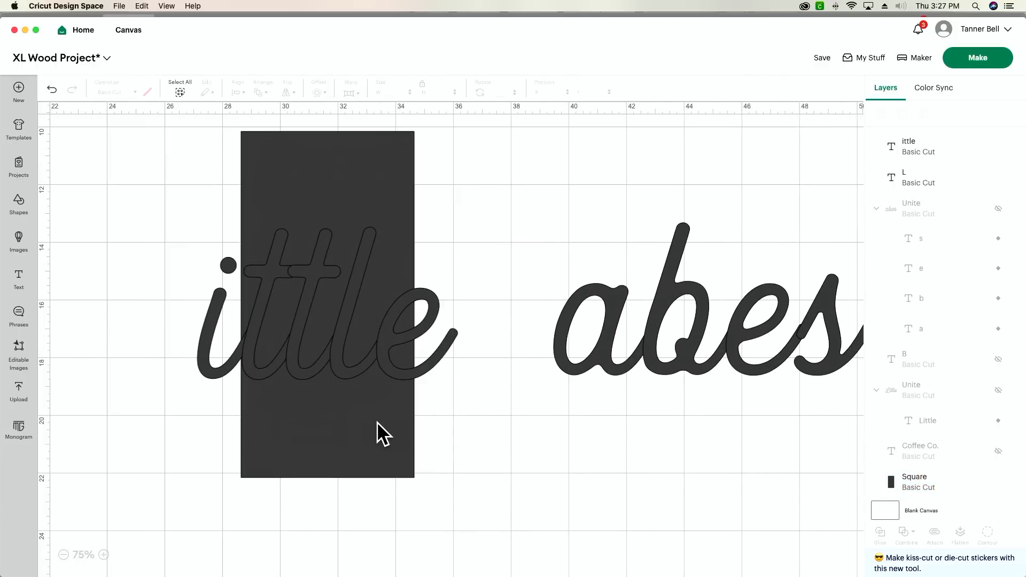
{"action": "left_click_drag", "start_coordinate": [377, 422], "coordinate": [324, 416]}
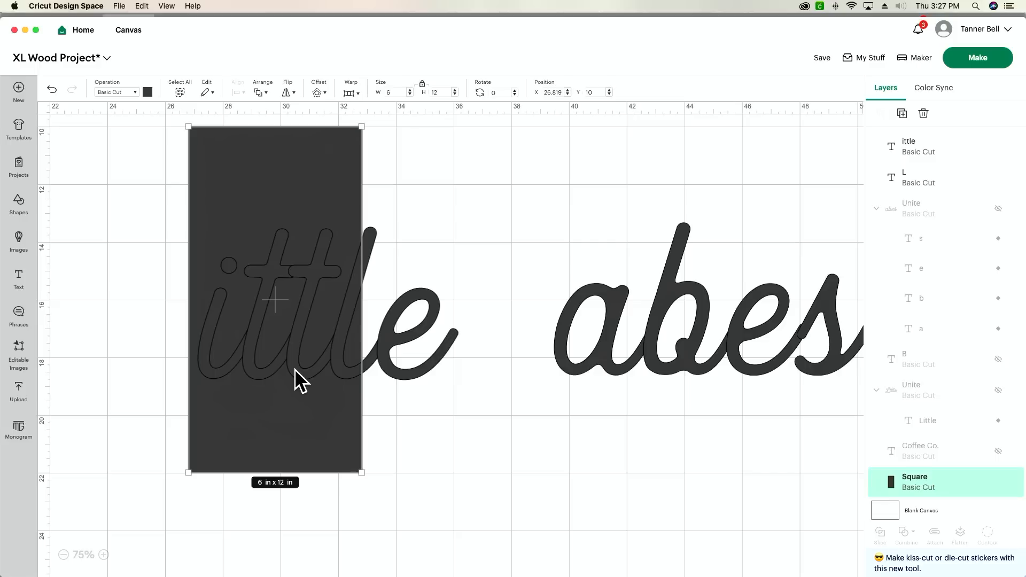
{"action": "scroll", "coordinate": [294, 369], "scroll_direction": "up", "scroll_amount": 1}
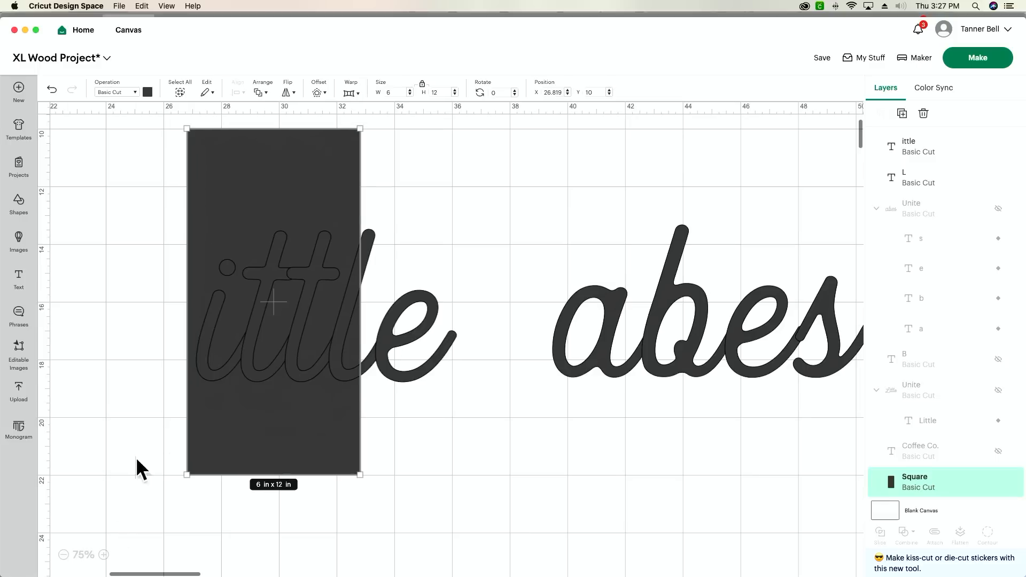
{"action": "left_click", "coordinate": [103, 555]}
{"action": "left_click", "coordinate": [104, 555]}
{"action": "scroll", "coordinate": [412, 401], "scroll_direction": "left", "scroll_amount": 4}
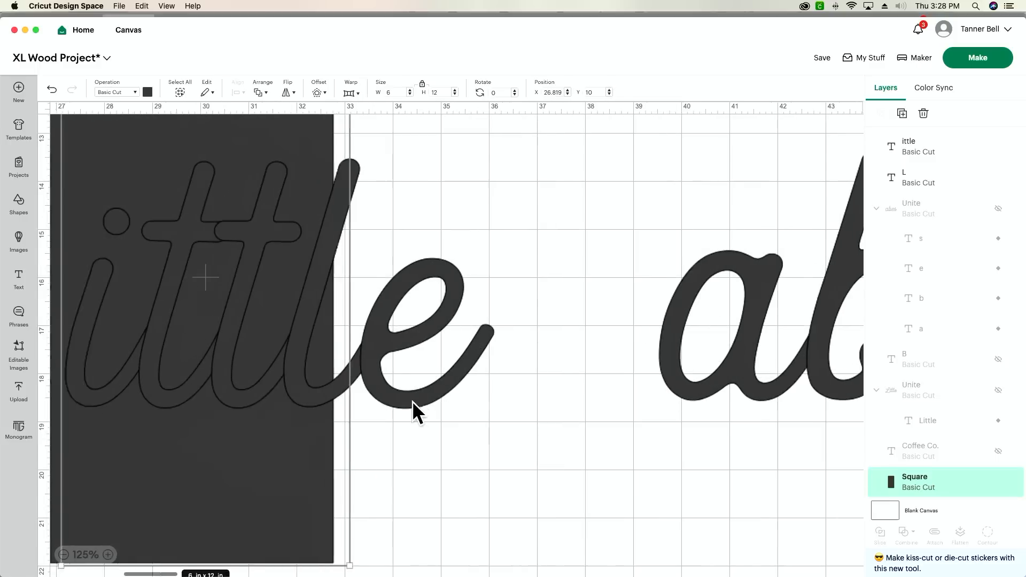
{"action": "left_click_drag", "start_coordinate": [299, 461], "coordinate": [302, 462]}
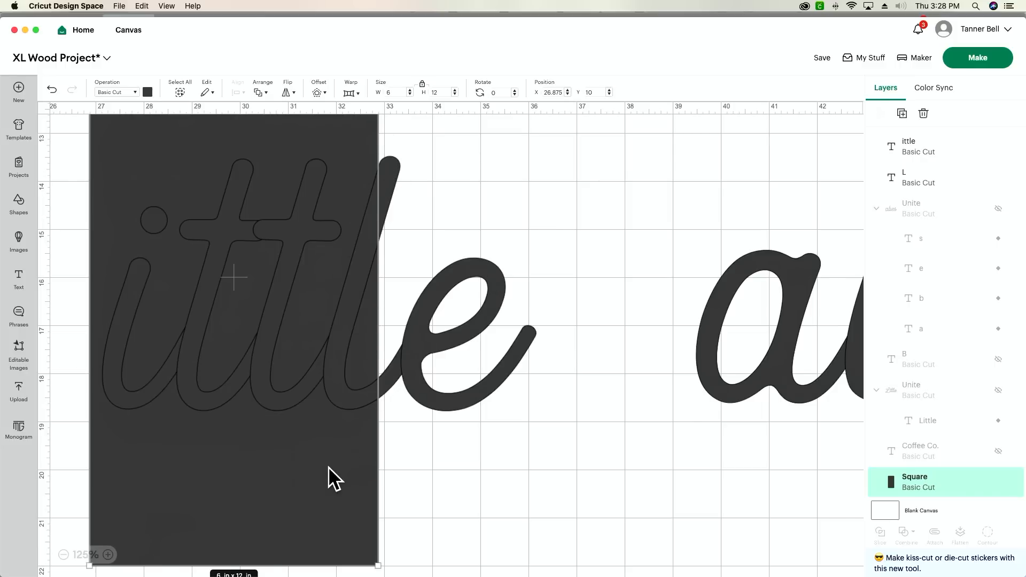
- Rotate the guide square to about 10.63° and move it to about X 25.22, Y 9.41, with its edge between the second "t" and the "l"
{"action": "scroll", "coordinate": [328, 466], "scroll_direction": "left", "scroll_amount": 2}
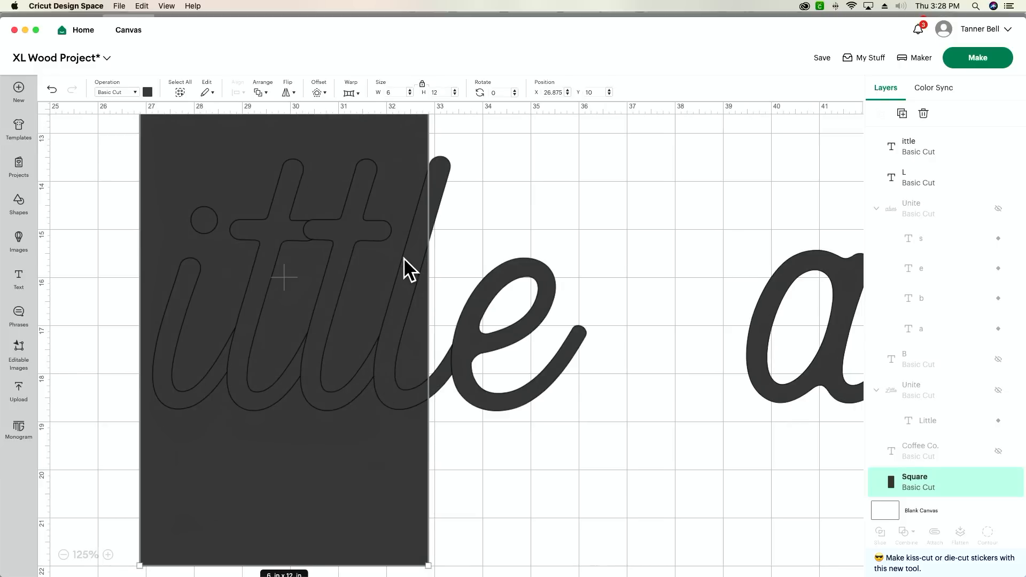
{"action": "scroll", "coordinate": [368, 376], "scroll_direction": "down", "scroll_amount": 1}
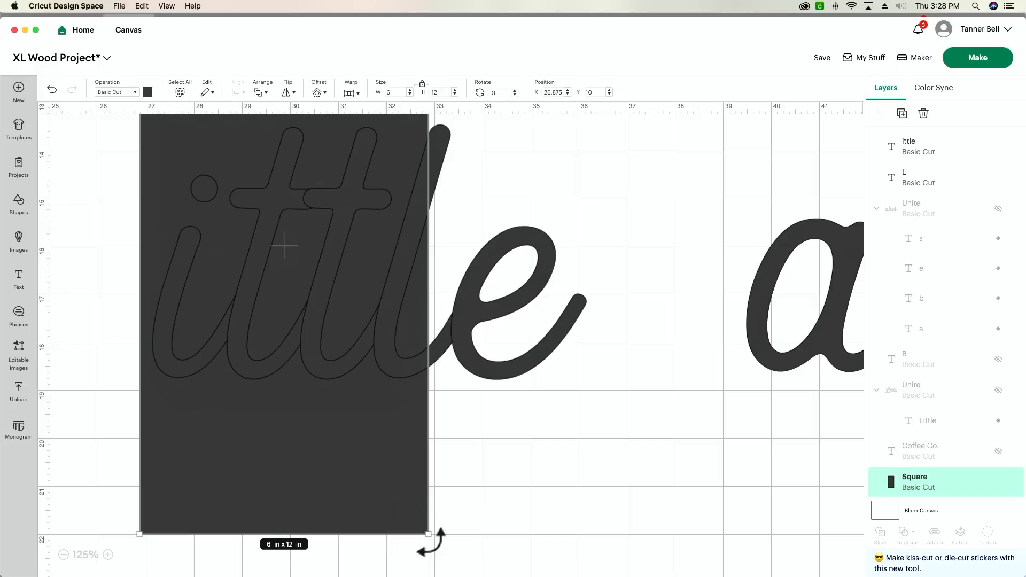
{"action": "left_click_drag", "start_coordinate": [431, 541], "coordinate": [370, 543]}
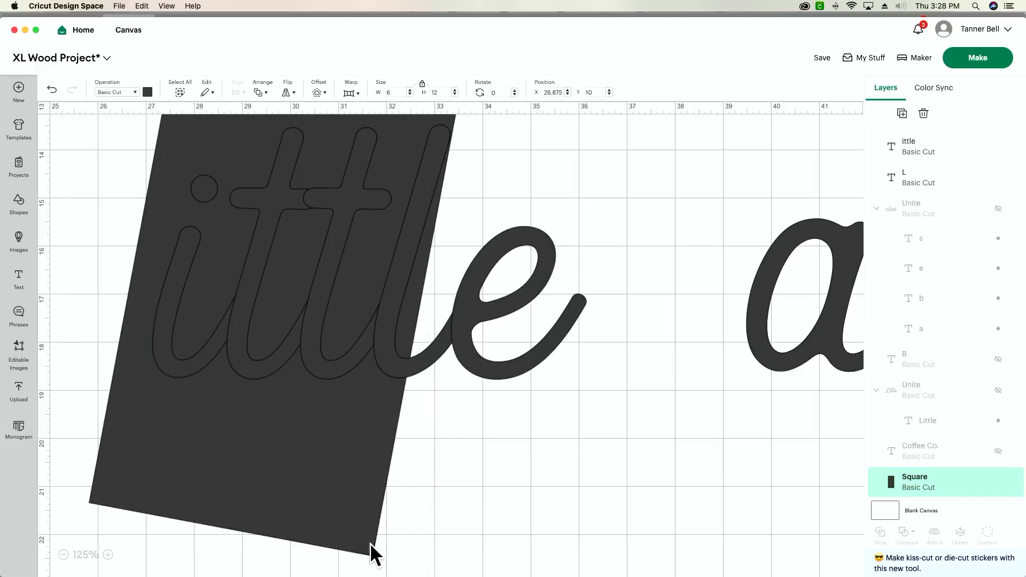
{"action": "left_click_drag", "start_coordinate": [315, 472], "coordinate": [288, 463]}
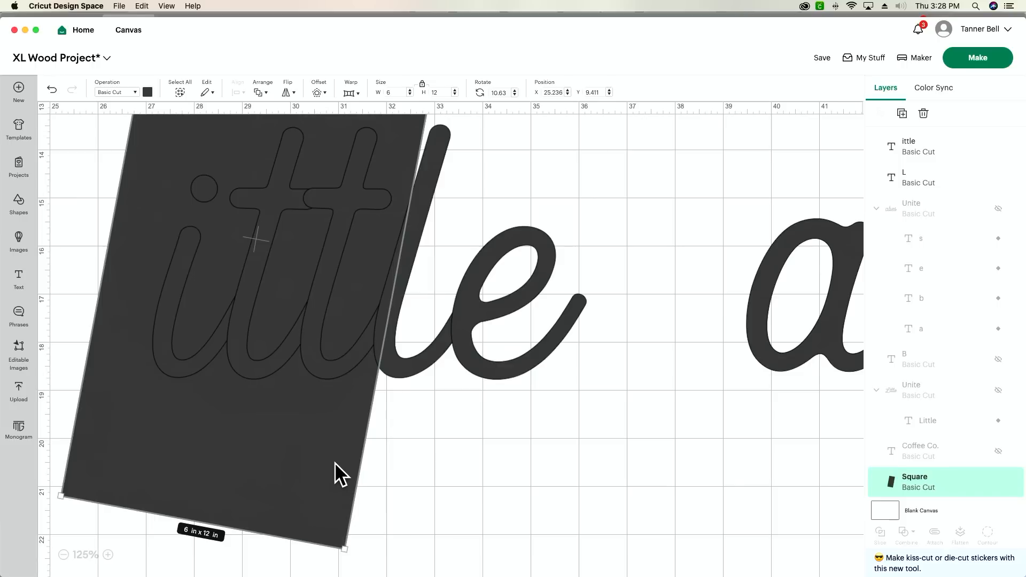
{"action": "left_click_drag", "start_coordinate": [327, 461], "coordinate": [325, 462]}
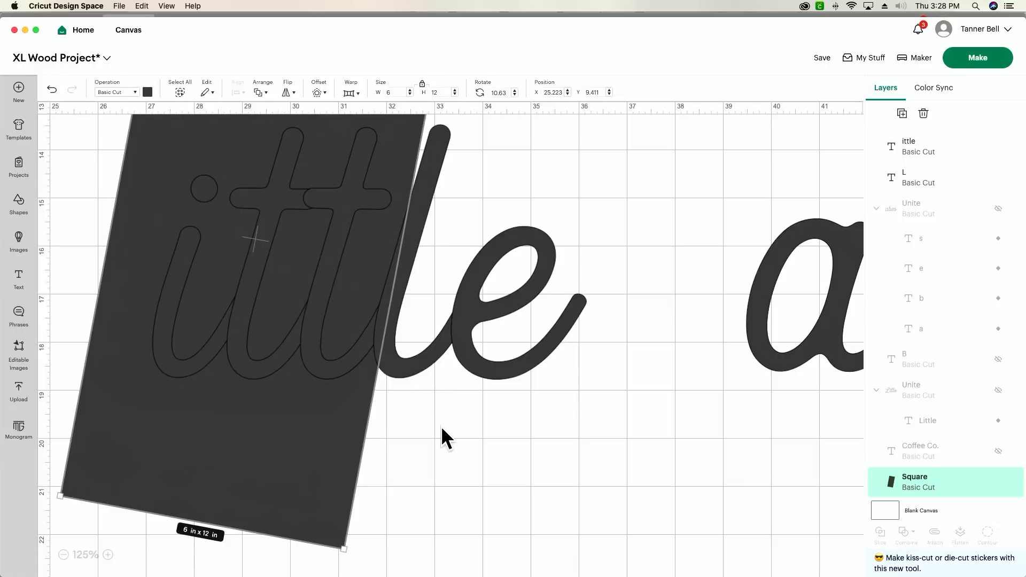
- Duplicate the tilted guide square and move the copy well clear of "ittle" to keep as a spare
{"action": "key", "text": "super+d"}
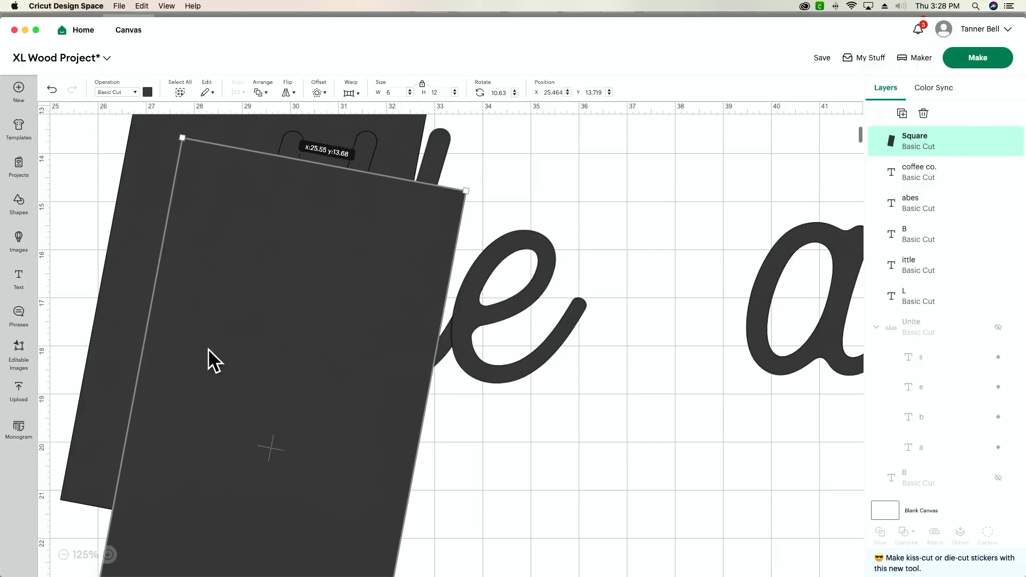
{"action": "left_click_drag", "start_coordinate": [209, 359], "coordinate": [1006, 212]}
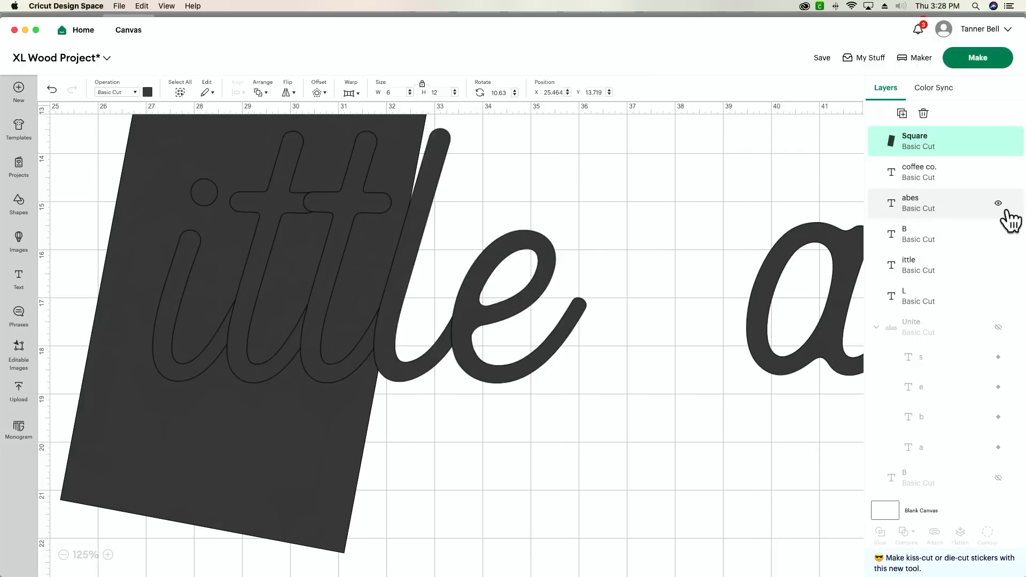
{"action": "left_click", "coordinate": [469, 452]}
- Slice "ittle" with the original tilted square and delete the leftover square
{"action": "left_click_drag", "start_coordinate": [521, 443], "coordinate": [220, 287]}
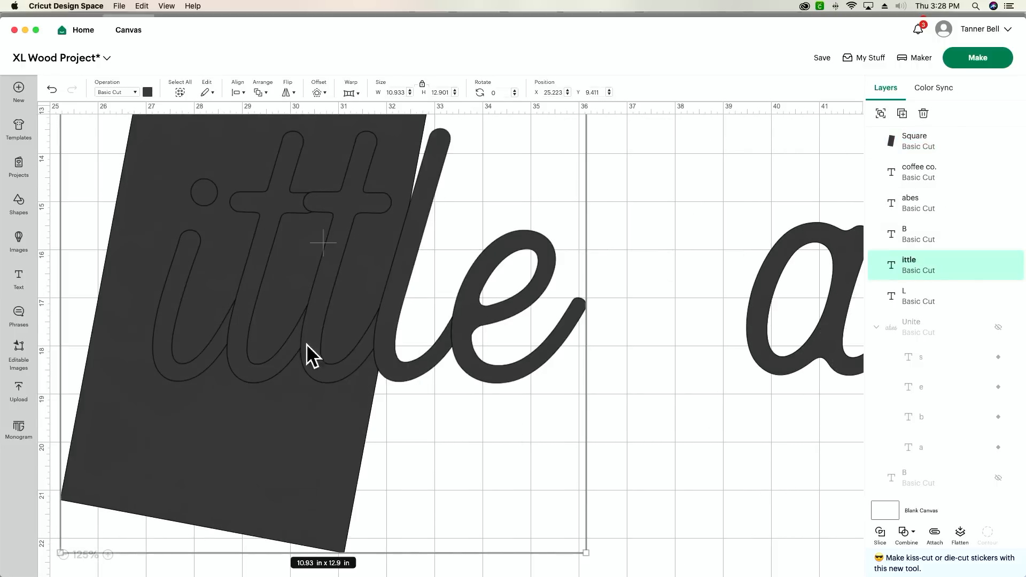
{"action": "left_click", "coordinate": [880, 533]}
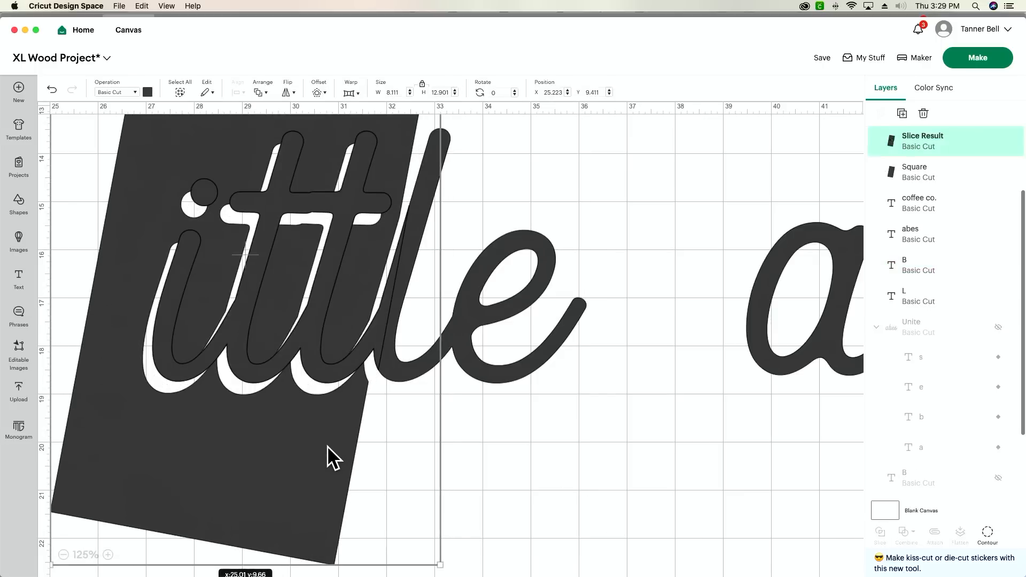
{"action": "key", "text": "Delete"}
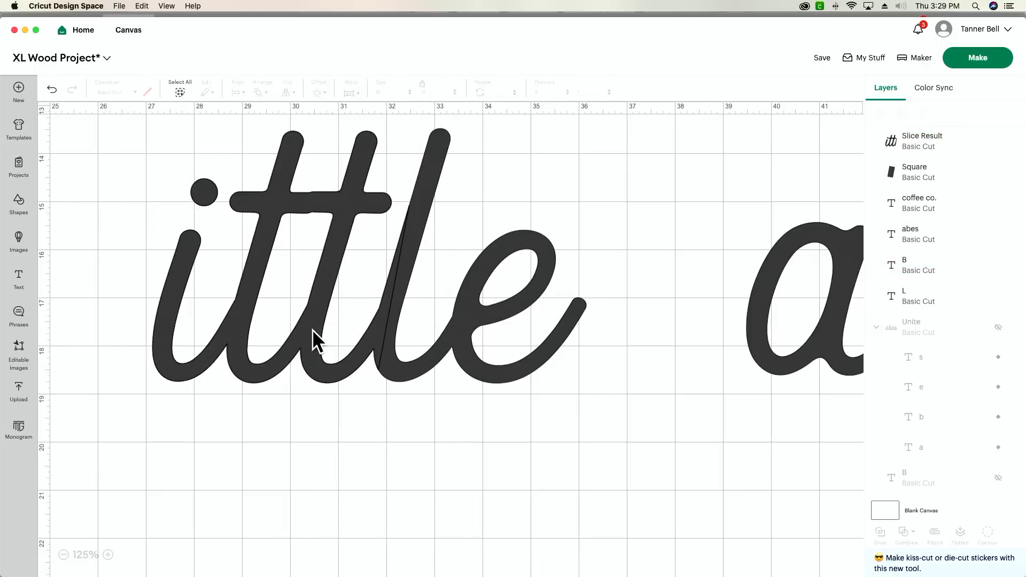
- Move the sliced "le" piece away from "itt" to about X 32.75, Y 13.41
{"action": "left_click", "coordinate": [312, 329]}
{"action": "left_click", "coordinate": [414, 328]}
{"action": "left_click_drag", "start_coordinate": [399, 353], "coordinate": [444, 350]}
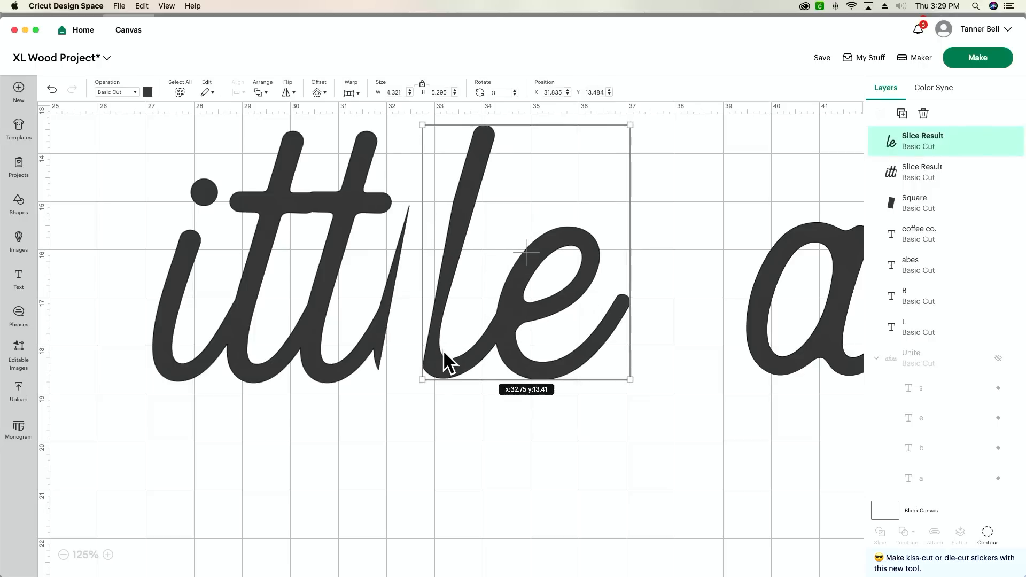
- Rejoin the sliced pieces, moving "itt" to about X 27.06, Y 13.64 and "le" to about X 31.78, Y 13.57
{"action": "left_click", "coordinate": [314, 348]}
{"action": "left_click_drag", "start_coordinate": [313, 348], "coordinate": [309, 348]}
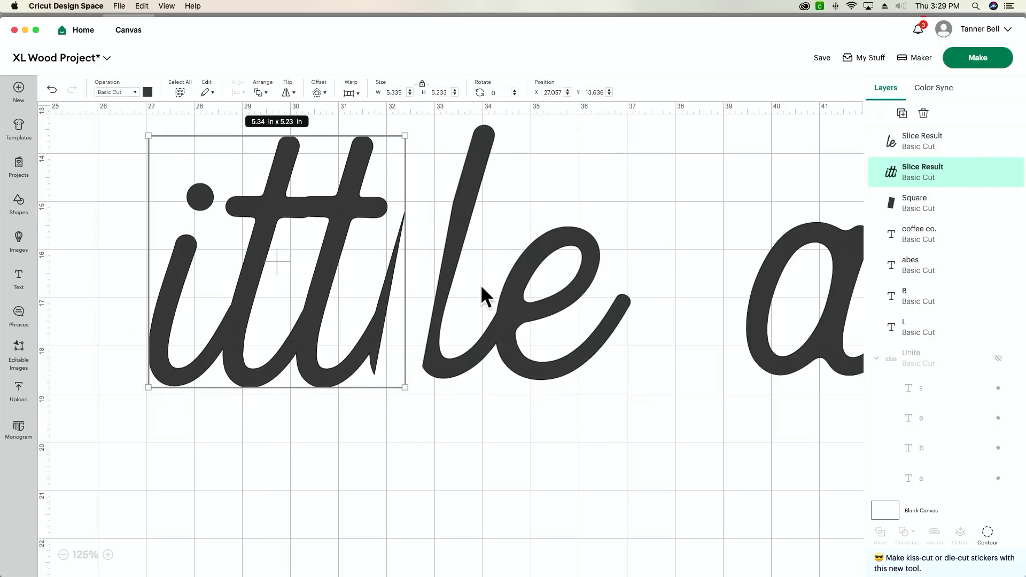
{"action": "left_click_drag", "start_coordinate": [450, 282], "coordinate": [403, 286]}
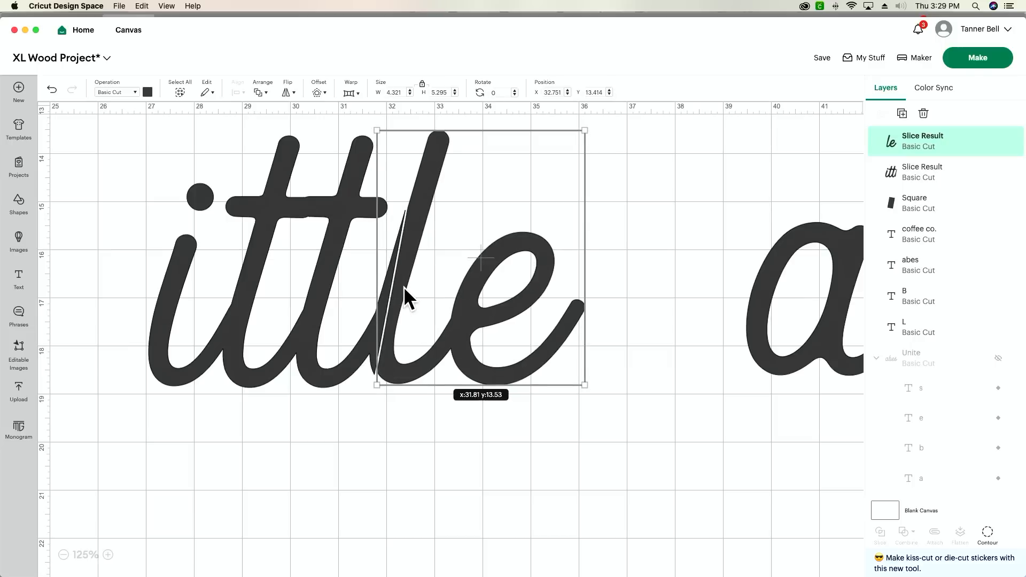
{"action": "left_click", "coordinate": [598, 428]}
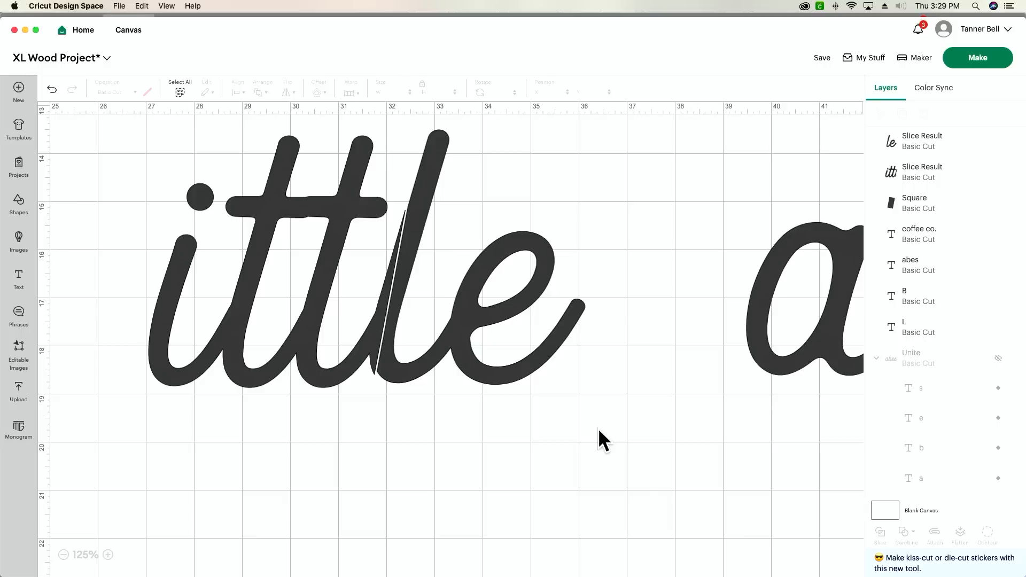
{"action": "left_click_drag", "start_coordinate": [392, 371], "coordinate": [391, 374]}
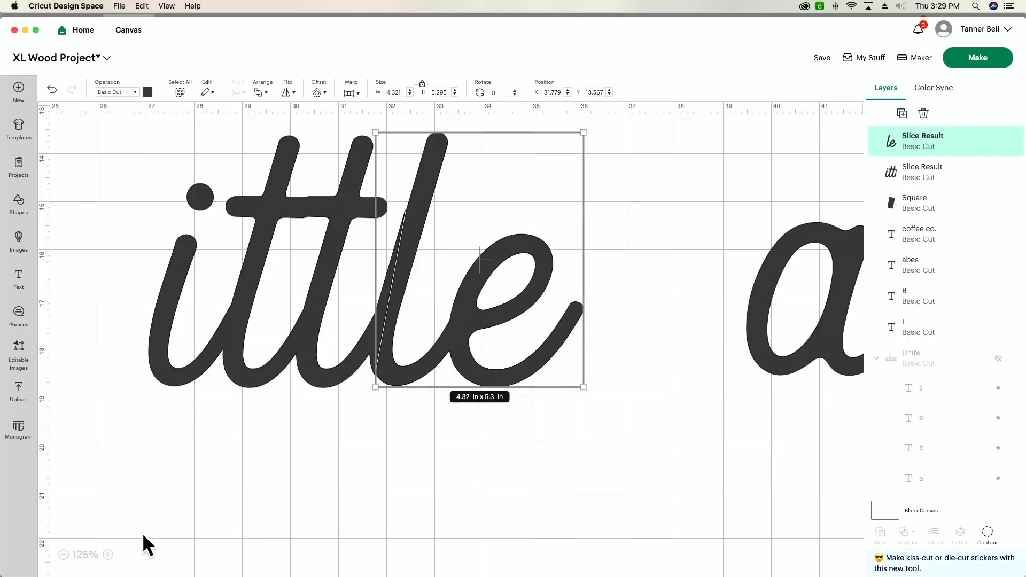
- Bring the spare tilted square closer to "ittle", over the start of "abes", and rotate it to 90°
{"action": "left_click", "coordinate": [63, 555]}
{"action": "left_click", "coordinate": [63, 555]}
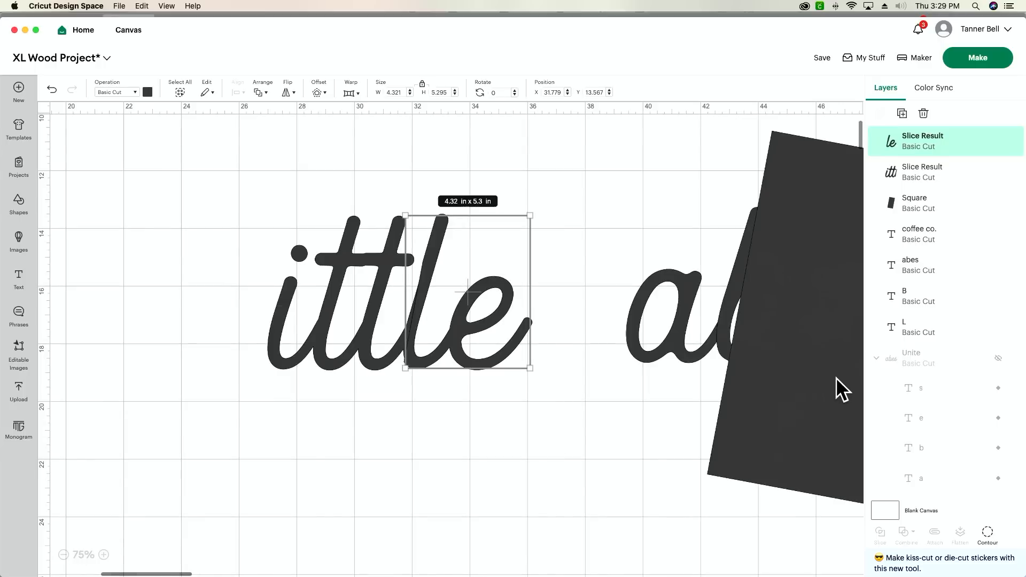
{"action": "left_click_drag", "start_coordinate": [836, 377], "coordinate": [659, 384]}
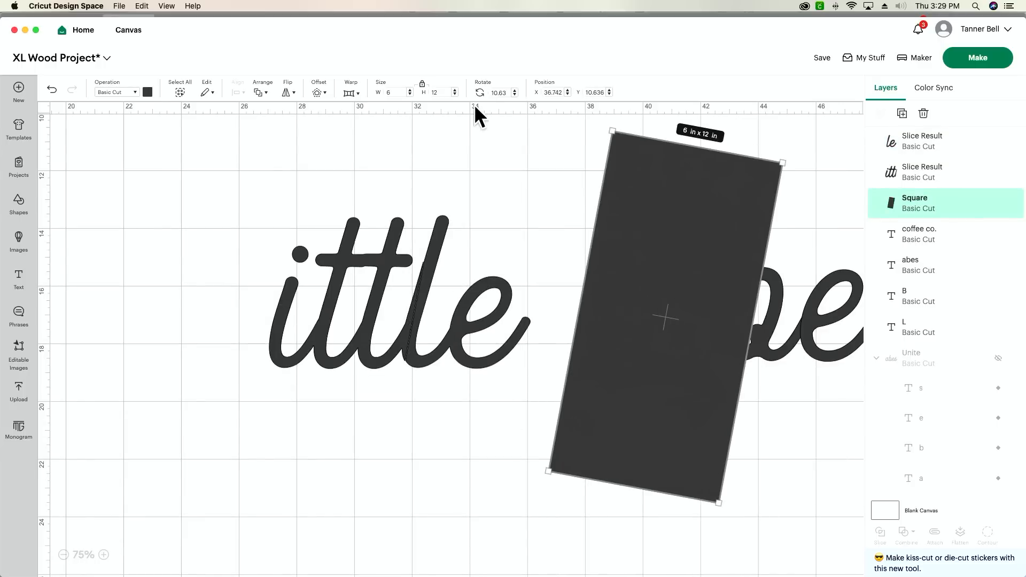
{"action": "double_click", "coordinate": [499, 93]}
{"action": "type", "text": "90"}
{"action": "key", "text": "Return"}
- Send the square behind the "abes" lettering and move it to about X 38.91, Y 13.1, covering the whole word
{"action": "left_click_drag", "start_coordinate": [636, 338], "coordinate": [726, 326]}
{"action": "key", "text": "super+bracketleft"}
{"action": "key", "text": "super+bracketleft"}
{"action": "key", "text": "super+bracketleft"}
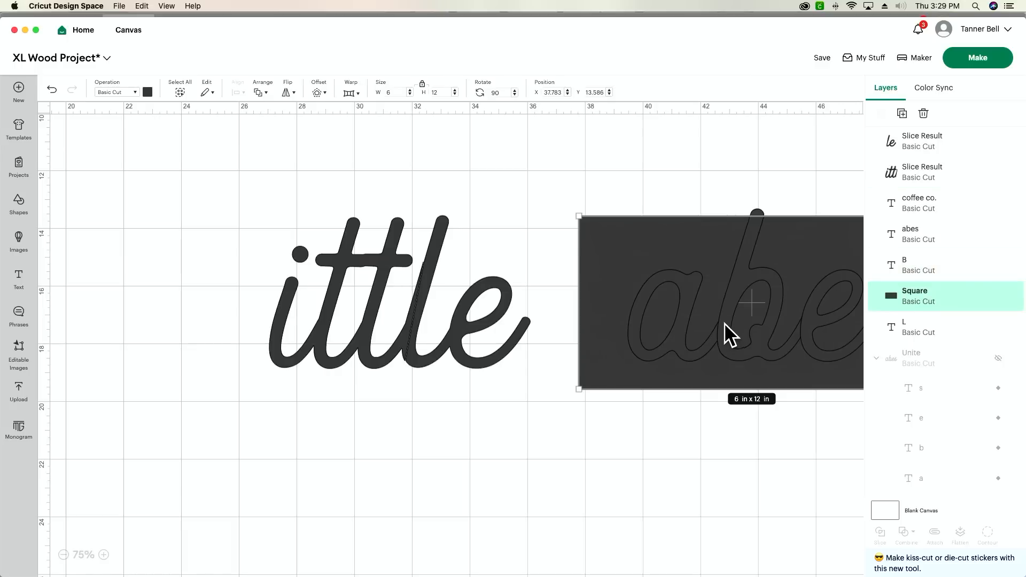
{"action": "scroll", "coordinate": [723, 323], "scroll_direction": "right", "scroll_amount": 5}
{"action": "left_click_drag", "start_coordinate": [701, 374], "coordinate": [746, 364]}
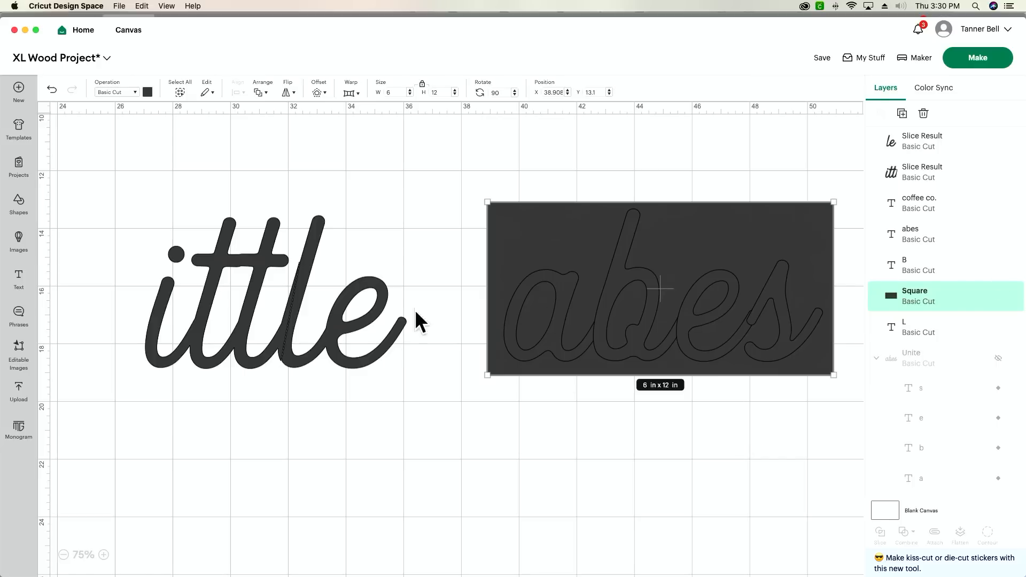
- Nudge the "le" piece upward and stand the square upright at about 179.84° over "ab", at about X 39.28, Y 12.75
{"action": "left_click_drag", "start_coordinate": [358, 319], "coordinate": [362, 297]}
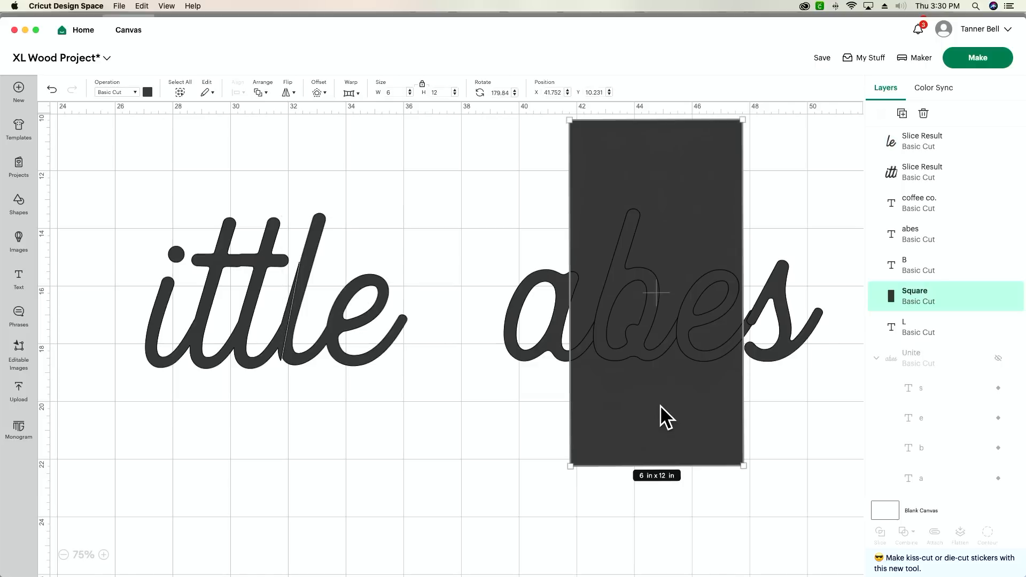
{"action": "left_click_drag", "start_coordinate": [646, 425], "coordinate": [599, 471]}
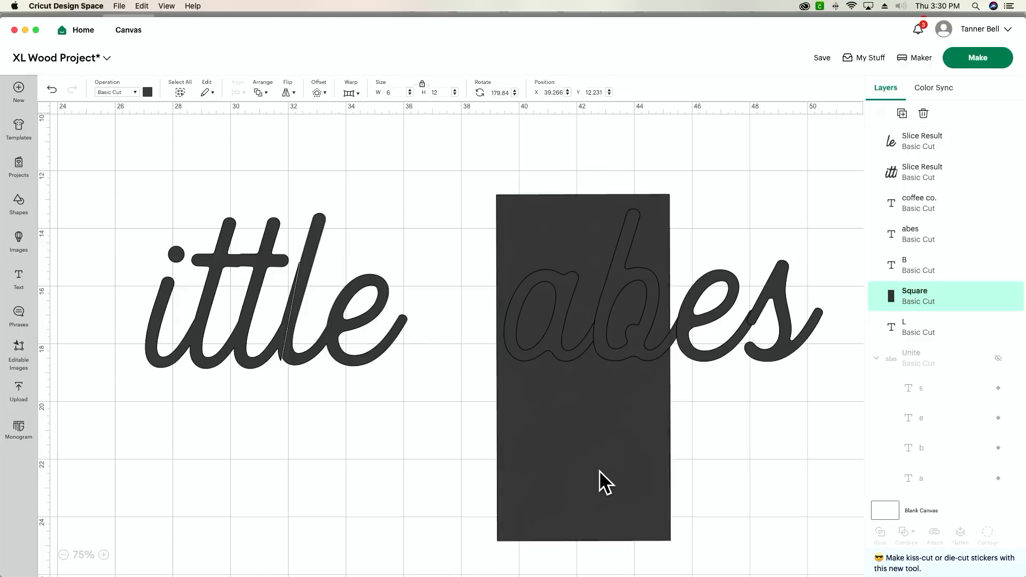
{"action": "left_click", "coordinate": [104, 555]}
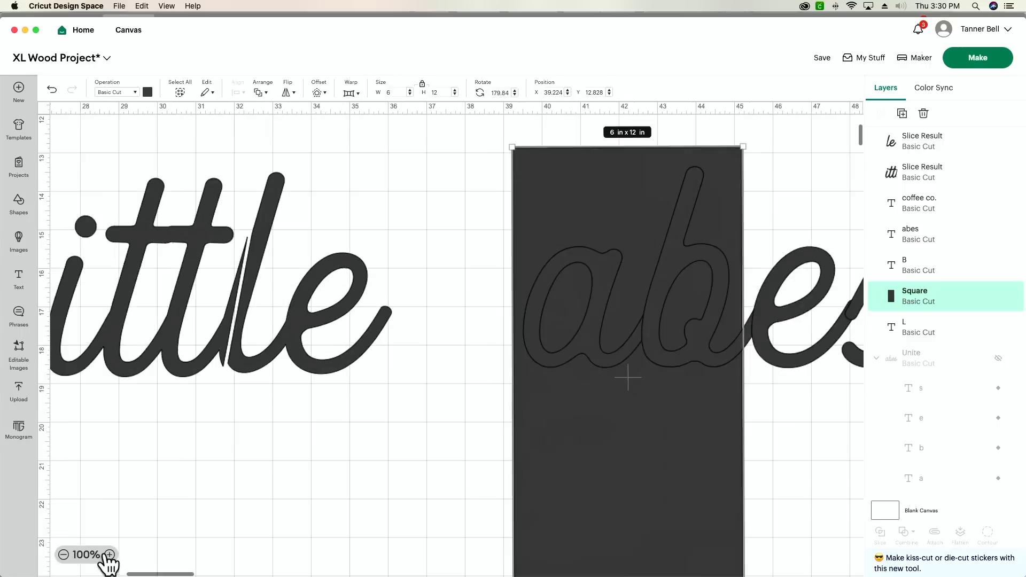
{"action": "scroll", "coordinate": [370, 488], "scroll_direction": "right", "scroll_amount": 3}
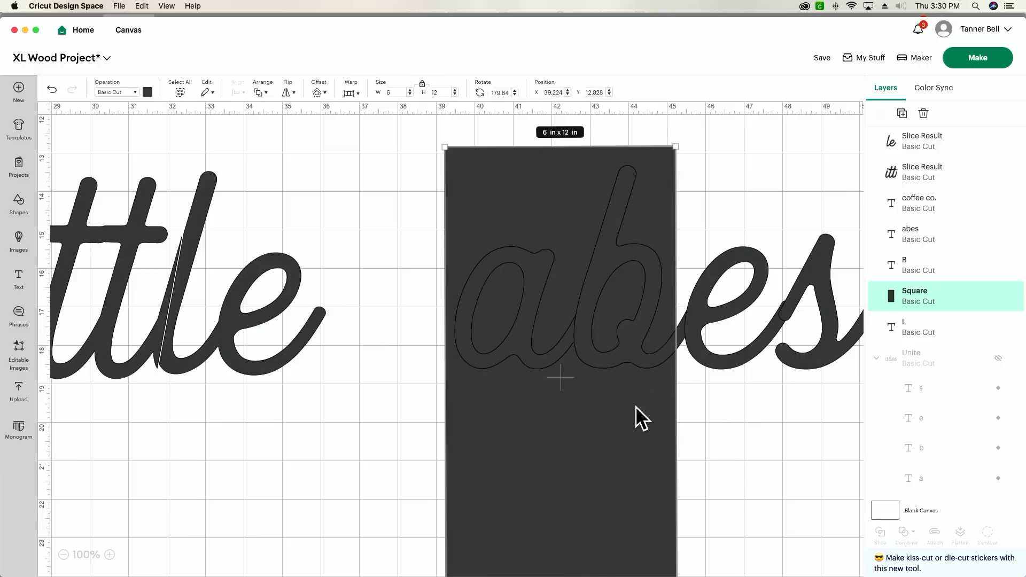
{"action": "left_click_drag", "start_coordinate": [636, 406], "coordinate": [665, 401]}
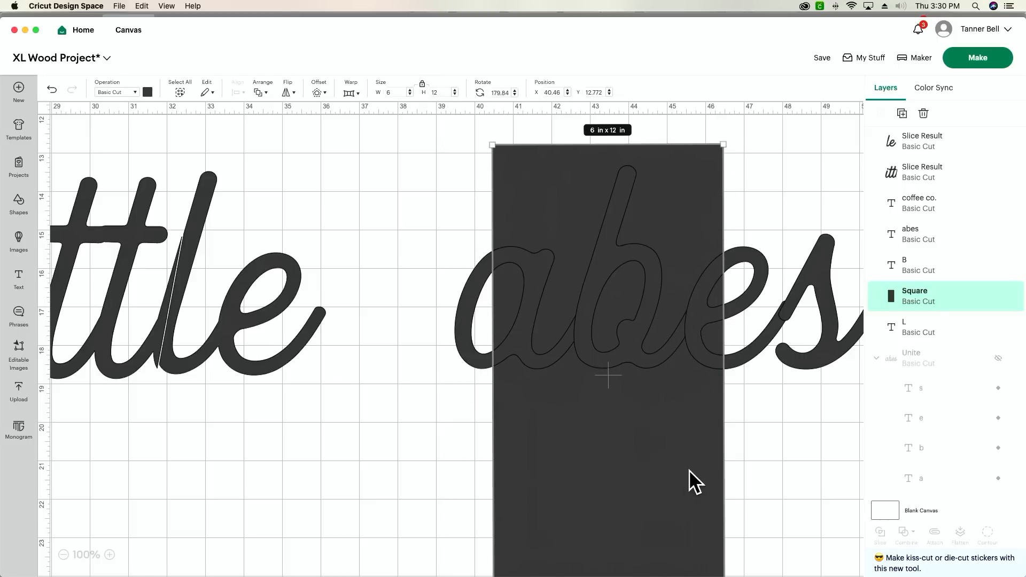
{"action": "left_click_drag", "start_coordinate": [689, 470], "coordinate": [624, 470]}
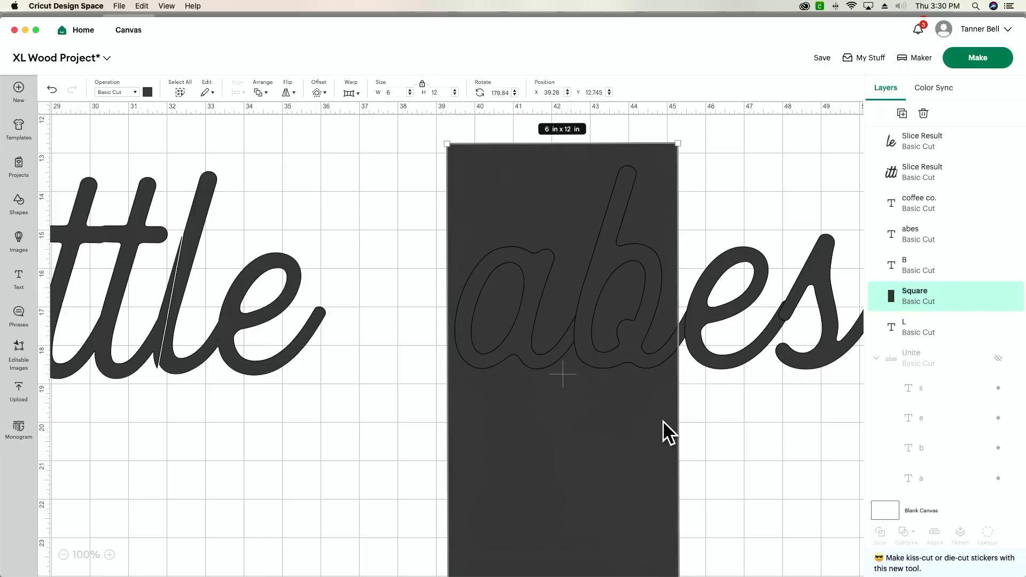
{"action": "left_click", "coordinate": [400, 196]}
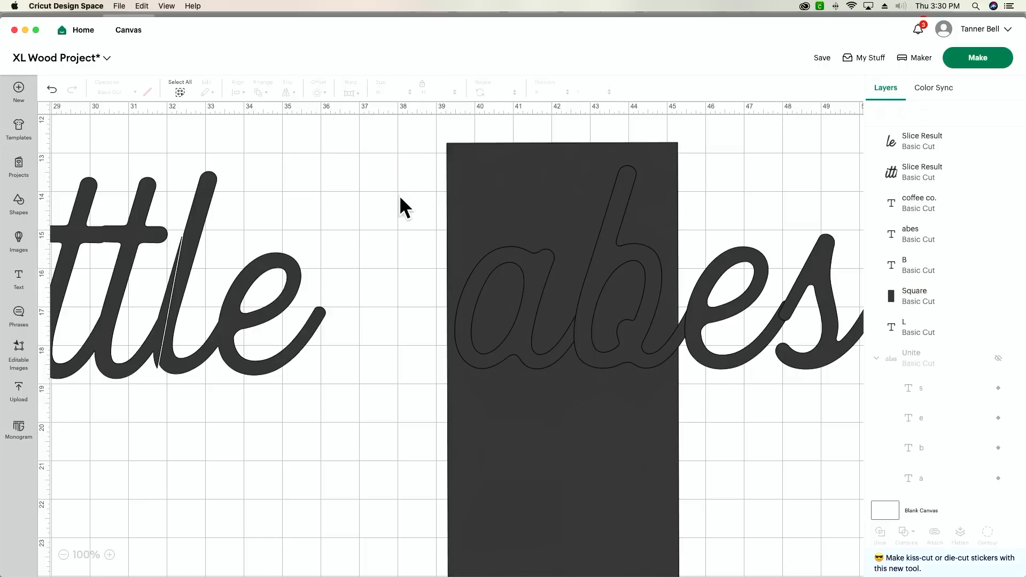
- Slice "abes" with the square and delete the leftover square and the duplicate "ab" piece
{"action": "left_click_drag", "start_coordinate": [426, 193], "coordinate": [722, 380]}
{"action": "left_click", "coordinate": [880, 534]}
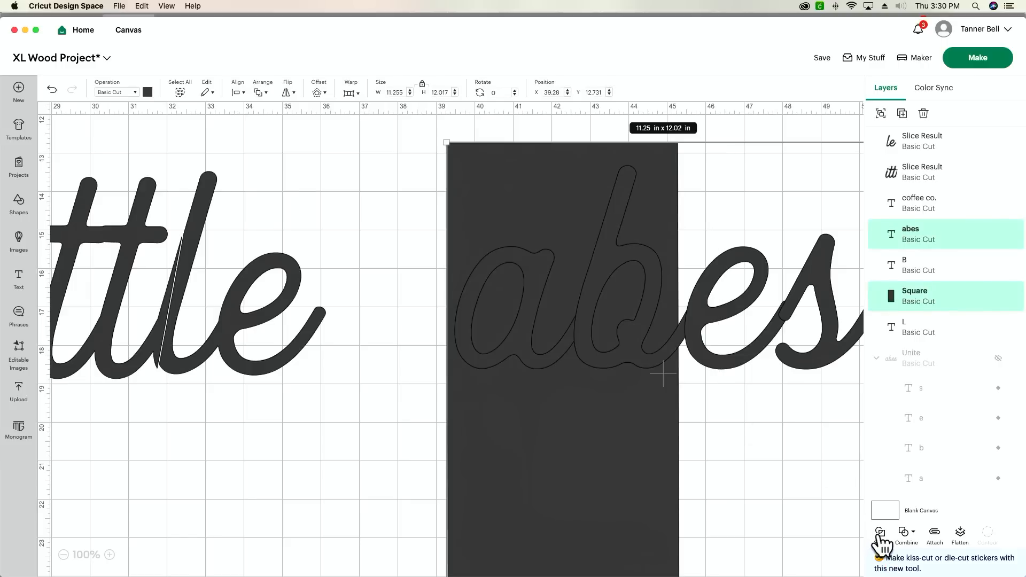
{"action": "left_click", "coordinate": [556, 483]}
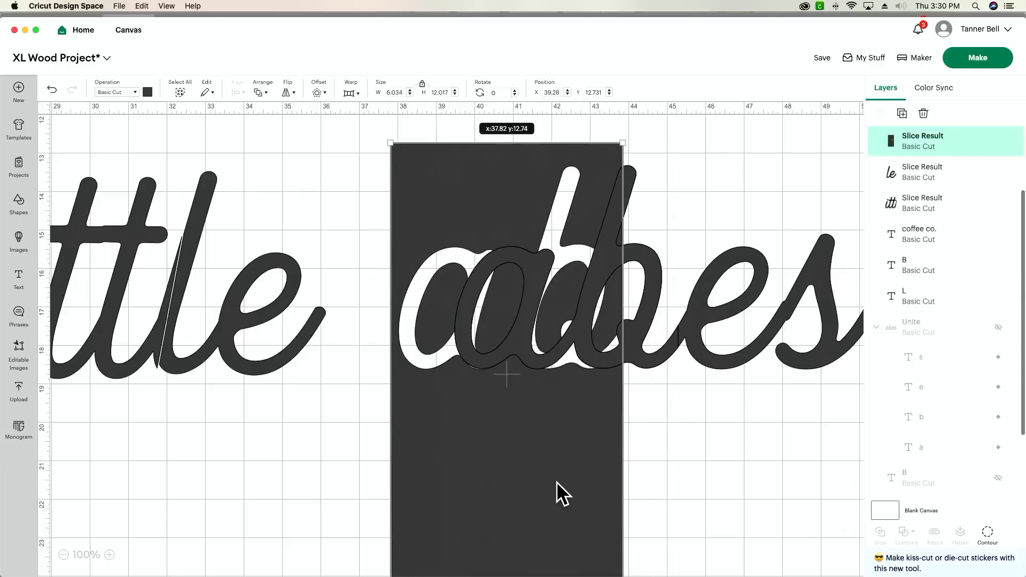
{"action": "key", "text": "Delete"}
{"action": "left_click", "coordinate": [615, 343]}
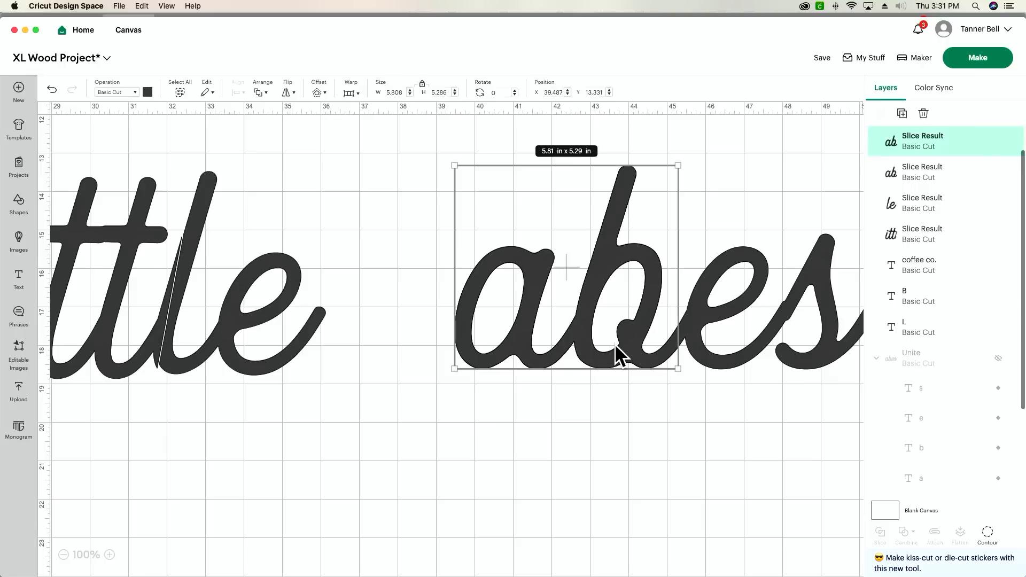
{"action": "key", "text": "Delete"}
- Move the "ab" piece toward "ittle" and join the "es" piece to it at about X 43.97, Y 14.97
{"action": "left_click_drag", "start_coordinate": [615, 344], "coordinate": [564, 337]}
{"action": "left_click_drag", "start_coordinate": [703, 342], "coordinate": [678, 338]}
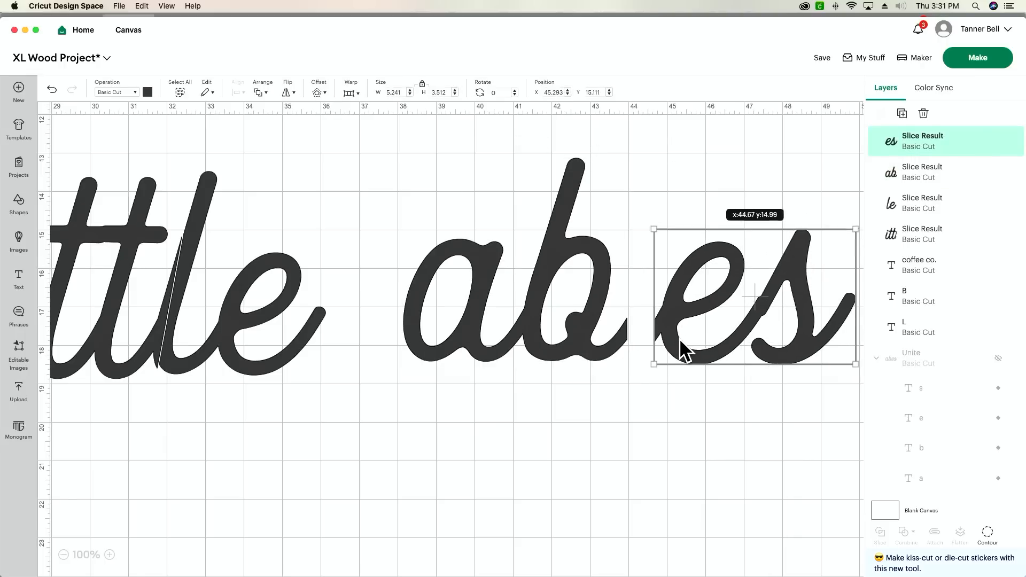
{"action": "scroll", "coordinate": [496, 410], "scroll_direction": "left", "scroll_amount": 15}
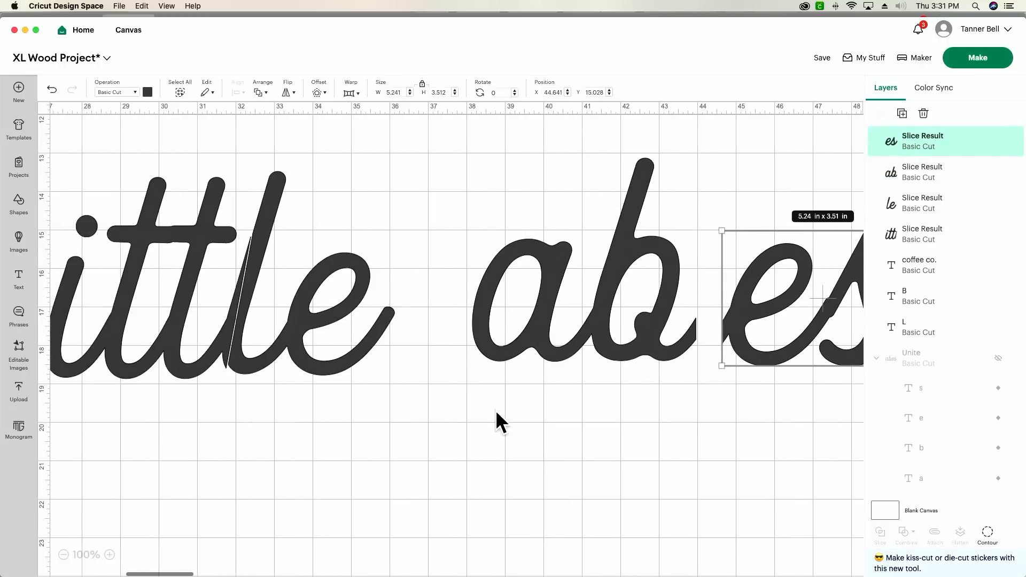
{"action": "left_click", "coordinate": [63, 555]}
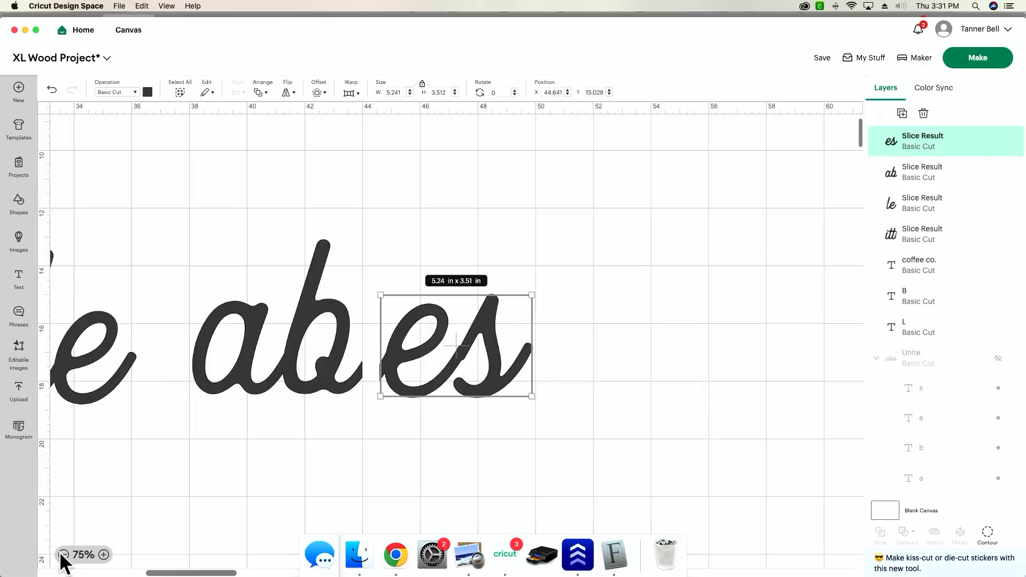
{"action": "left_click", "coordinate": [63, 554]}
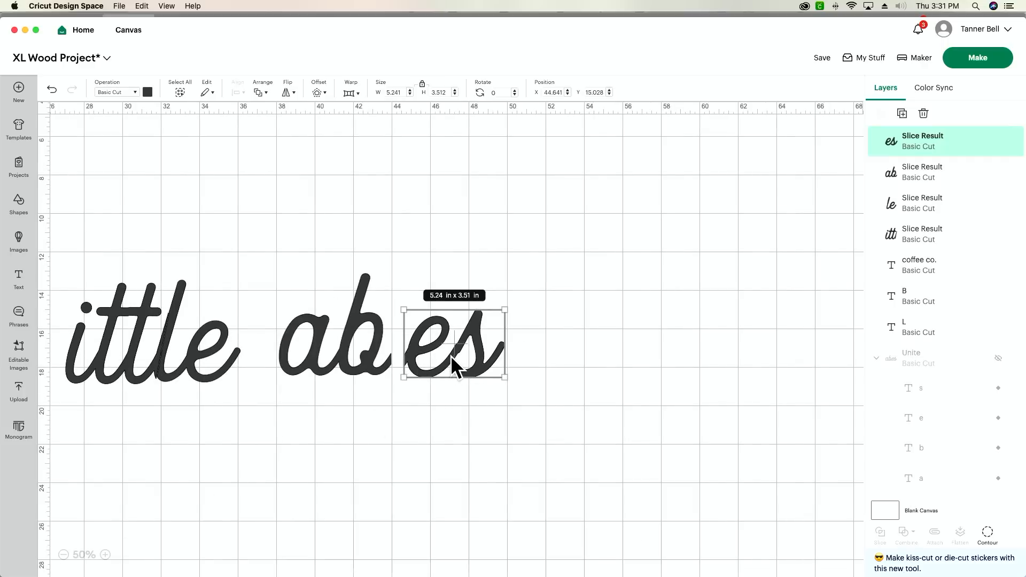
{"action": "left_click_drag", "start_coordinate": [450, 355], "coordinate": [438, 356]}
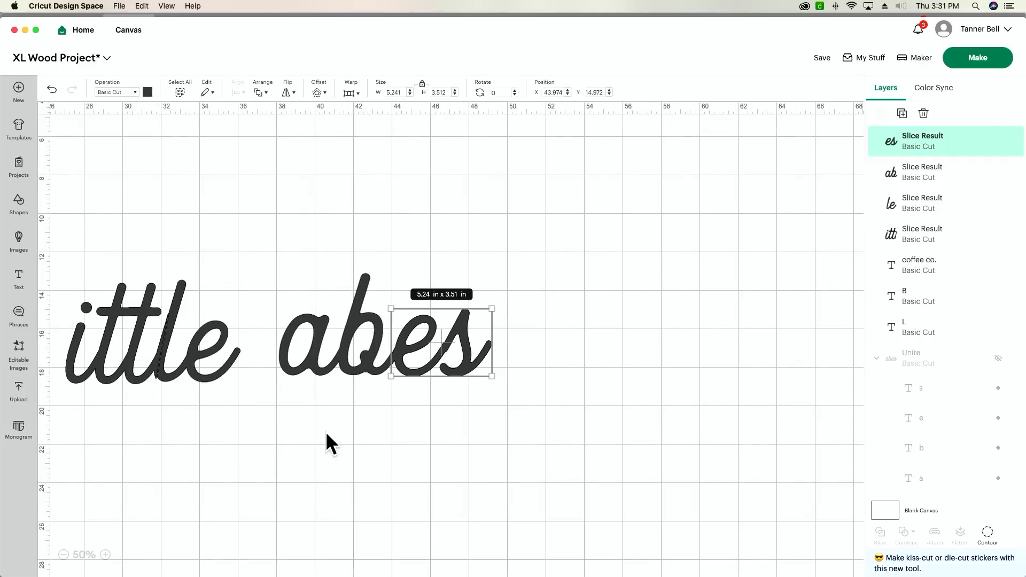
- Place the capital "B" in front of "abes" at about X 36.68, Y 12.2
{"action": "scroll", "coordinate": [278, 465], "scroll_direction": "left", "scroll_amount": 3}
{"action": "left_click", "coordinate": [63, 554]}
{"action": "left_click_drag", "start_coordinate": [99, 351], "coordinate": [383, 274]}
{"action": "left_click_drag", "start_coordinate": [427, 316], "coordinate": [419, 294]}
{"action": "left_click_drag", "start_coordinate": [388, 284], "coordinate": [390, 283]}
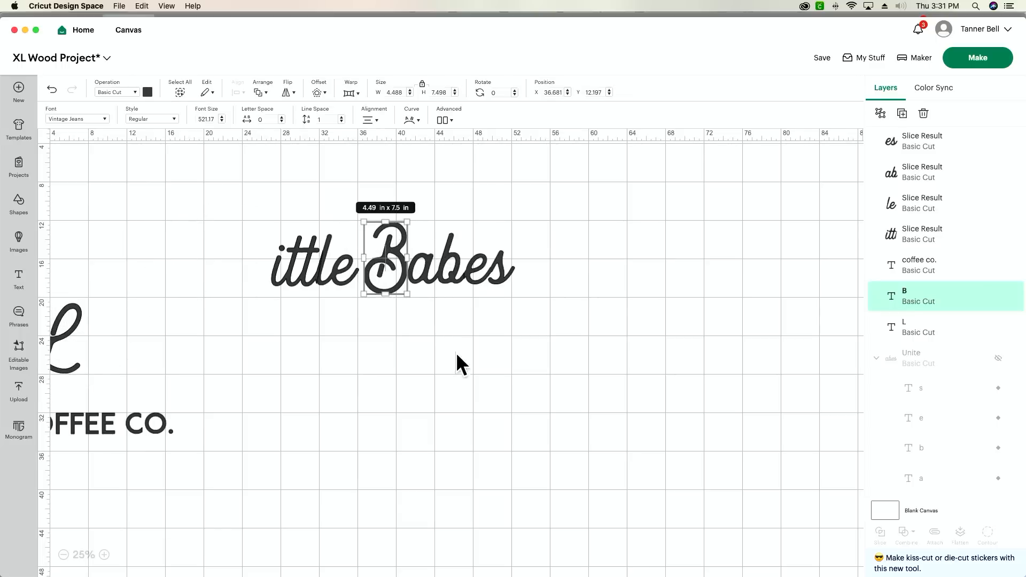
- Shift "abes" and the "B" away from "ittle" and place the capital "L" in front of "ittle"
{"action": "left_click_drag", "start_coordinate": [443, 346], "coordinate": [474, 269]}
{"action": "left_click_drag", "start_coordinate": [446, 261], "coordinate": [456, 266]}
{"action": "left_click_drag", "start_coordinate": [376, 280], "coordinate": [382, 284]}
{"action": "left_click_drag", "start_coordinate": [69, 369], "coordinate": [345, 251]}
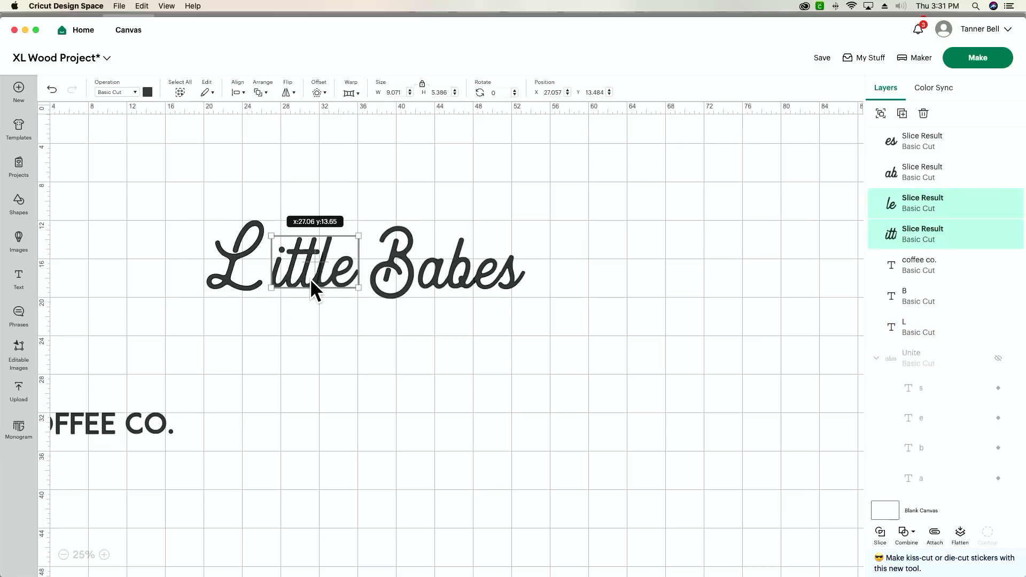
{"action": "left_click", "coordinate": [237, 296]}
{"action": "left_click_drag", "start_coordinate": [237, 295], "coordinate": [241, 291]}
- Move "COFFEE CO." beneath "Little Babes" to about X 26.87, Y 21.87
{"action": "left_click_drag", "start_coordinate": [151, 426], "coordinate": [420, 323]}
{"action": "left_click", "coordinate": [486, 329]}
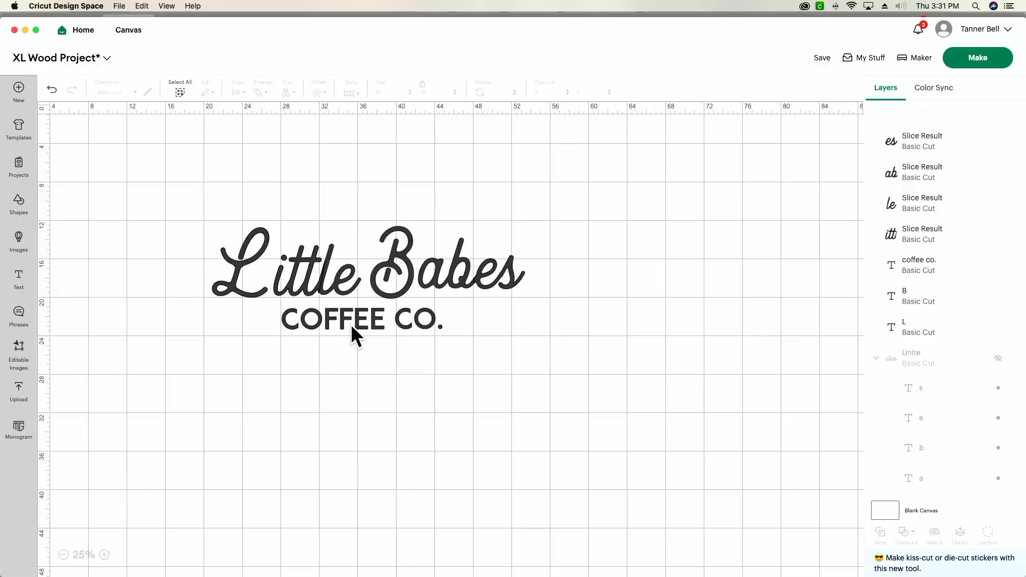
{"action": "left_click_drag", "start_coordinate": [352, 326], "coordinate": [338, 325]}
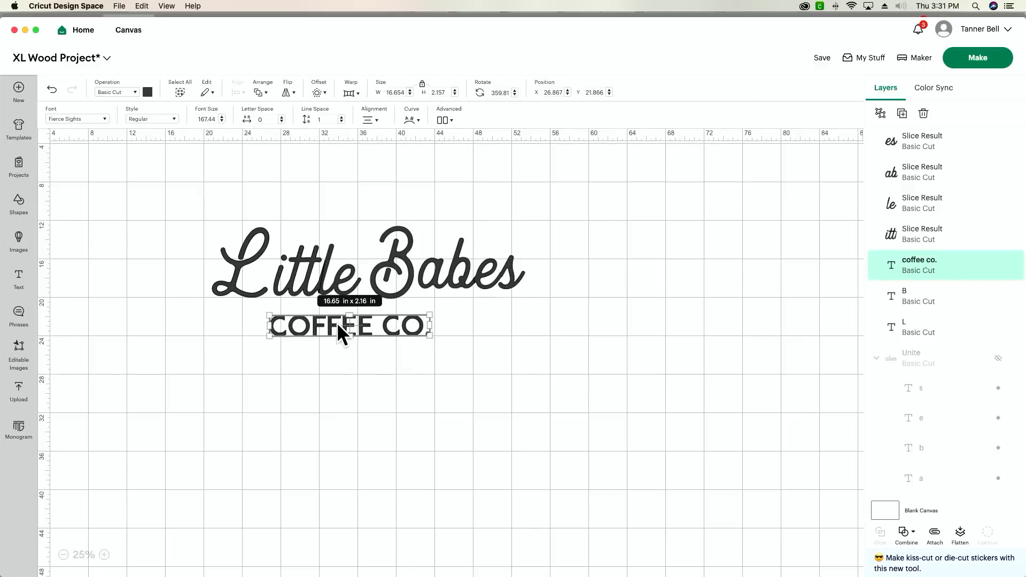
- Ungroup the "COFFEE CO." text into individual letters and deselect them
{"action": "left_click", "coordinate": [448, 122]}
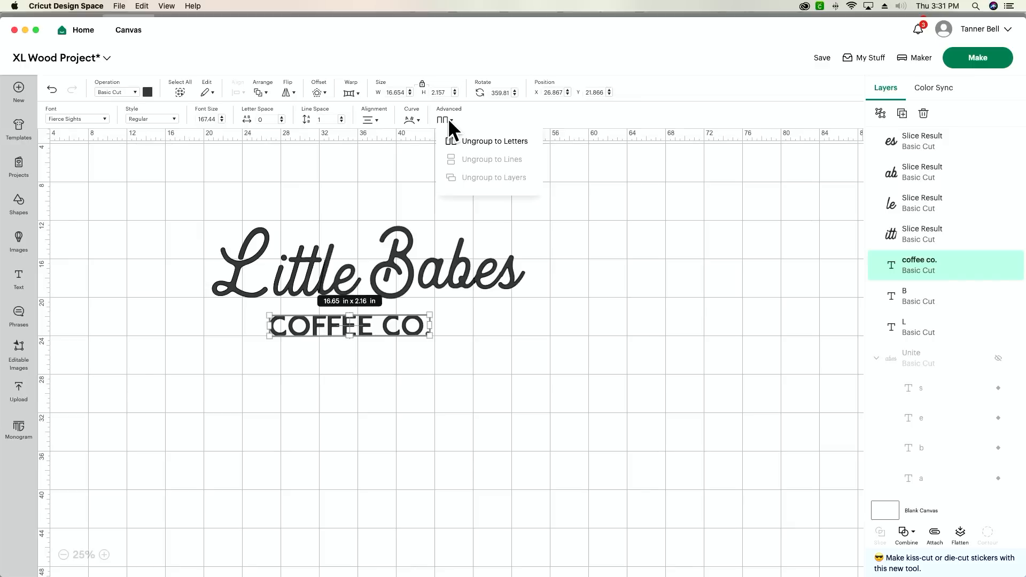
{"action": "left_click", "coordinate": [469, 141]}
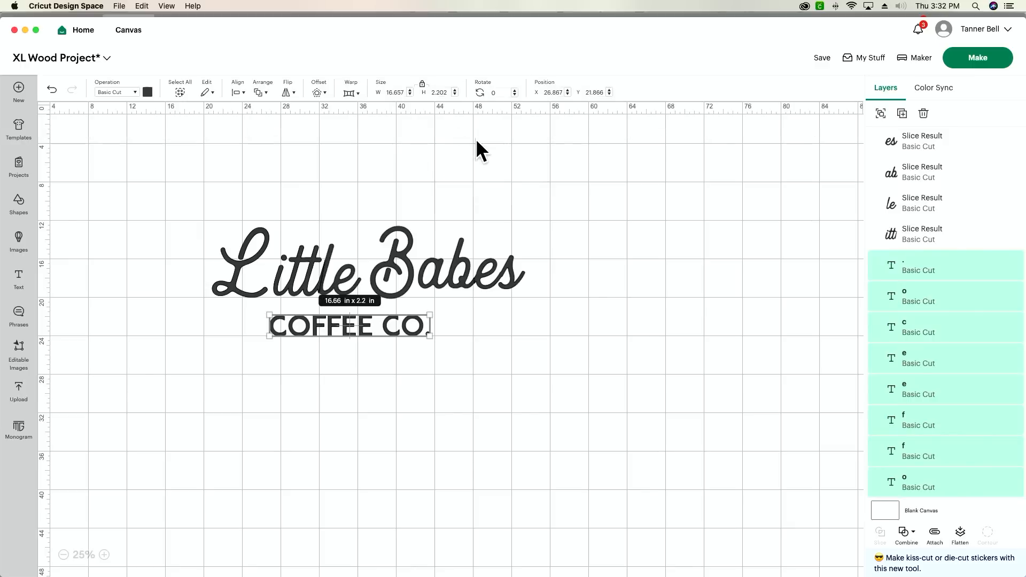
{"action": "left_click", "coordinate": [497, 336]}
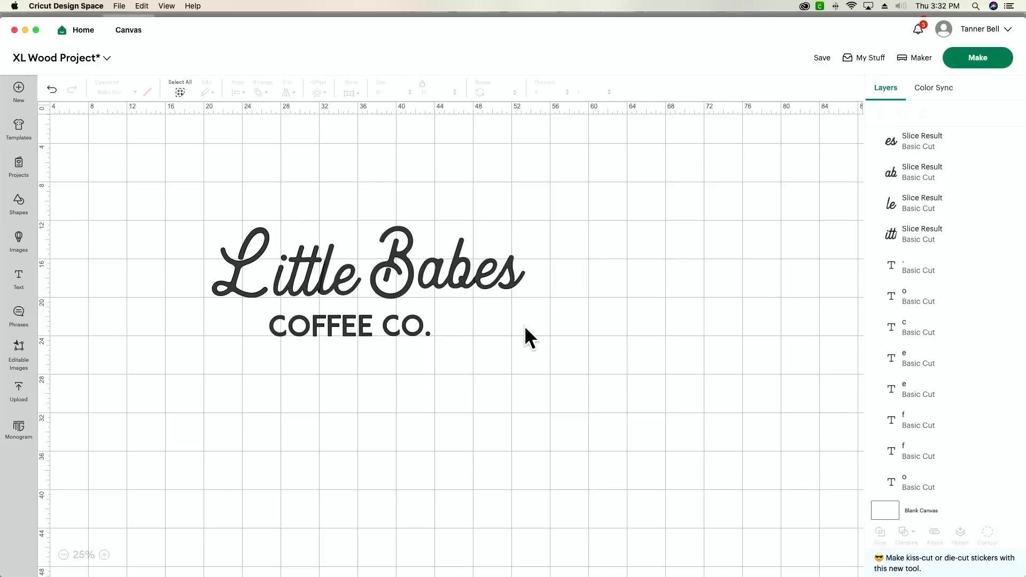
- Open the mat preview for making the project and look through the available material sizes for the first mat
{"action": "left_click", "coordinate": [977, 60]}
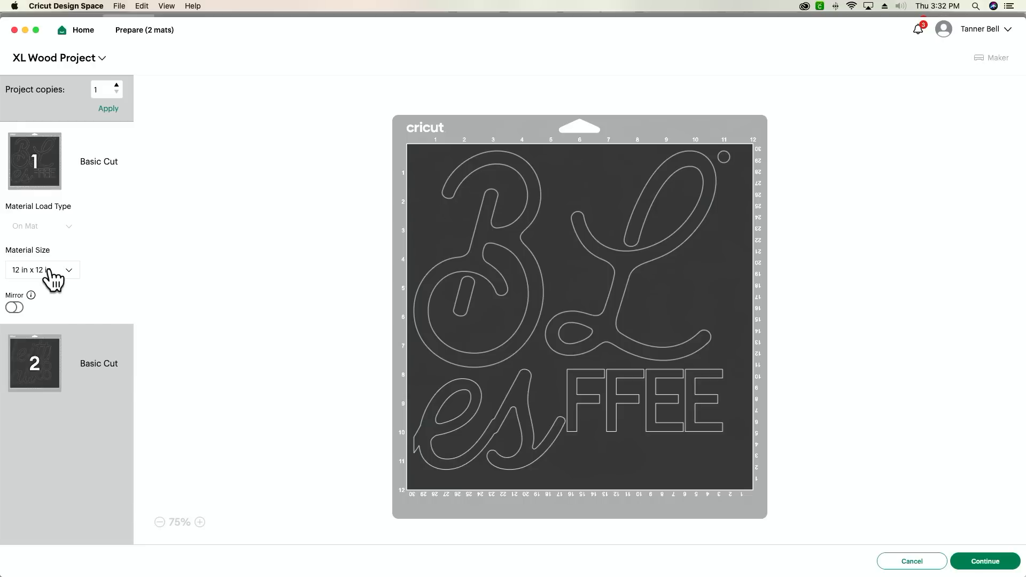
{"action": "left_click", "coordinate": [53, 279]}
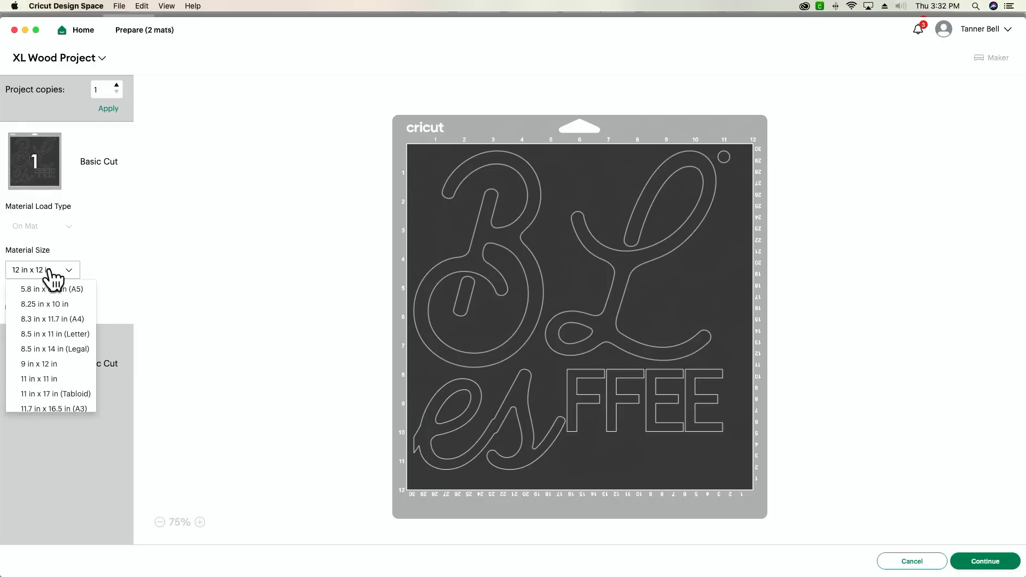
{"action": "scroll", "coordinate": [51, 393], "scroll_direction": "down", "scroll_amount": 2}
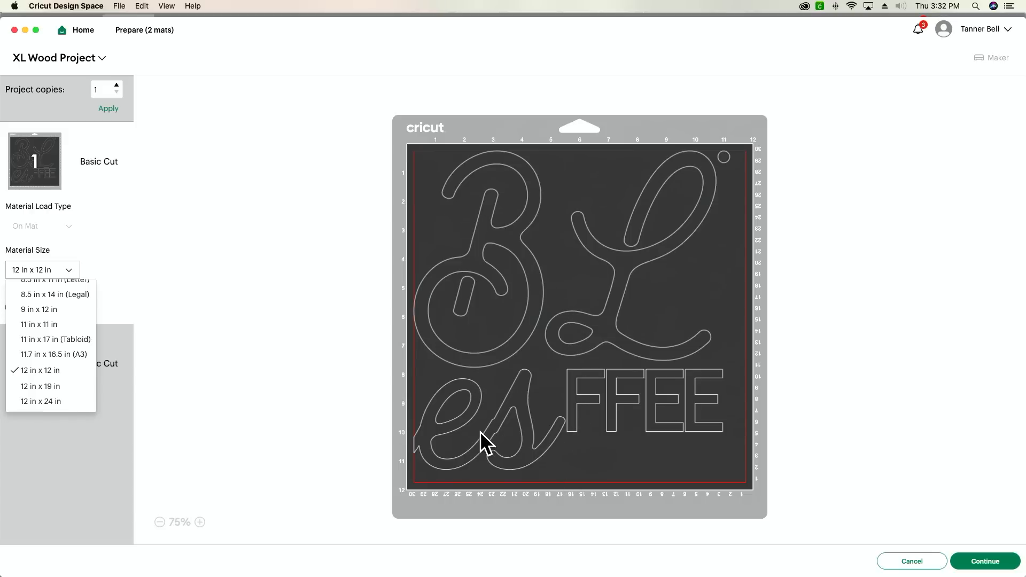
- Move the capital "B" and the "es" together from the first mat to the second mat
{"action": "mouse_move", "coordinate": [482, 431]}
{"action": "left_mouse_down"}
{"action": "mouse_move", "coordinate": [482, 454]}
{"action": "mouse_move", "coordinate": [499, 429]}
{"action": "mouse_move", "coordinate": [482, 428]}
{"action": "left_mouse_up"}
{"action": "left_click_drag", "start_coordinate": [516, 486], "coordinate": [410, 153]}
{"action": "left_click", "coordinate": [406, 143]}
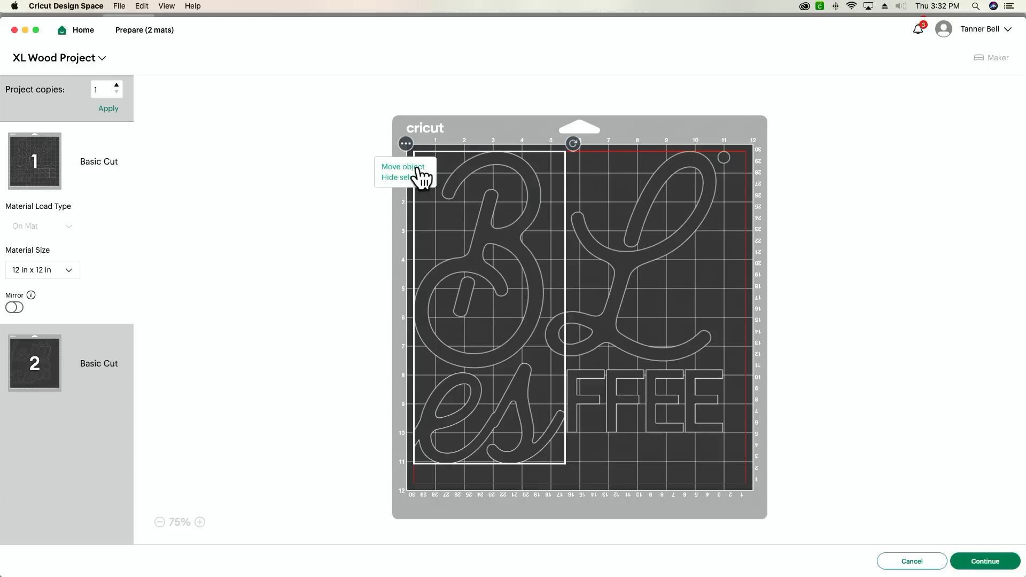
{"action": "left_click", "coordinate": [420, 168]}
{"action": "left_click", "coordinate": [449, 170]}
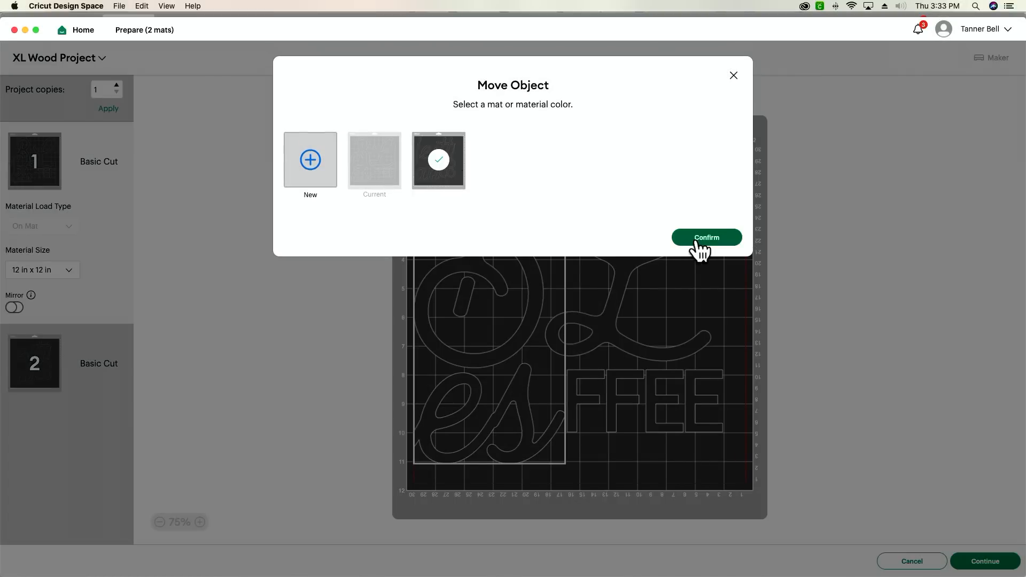
{"action": "left_click", "coordinate": [698, 244]}
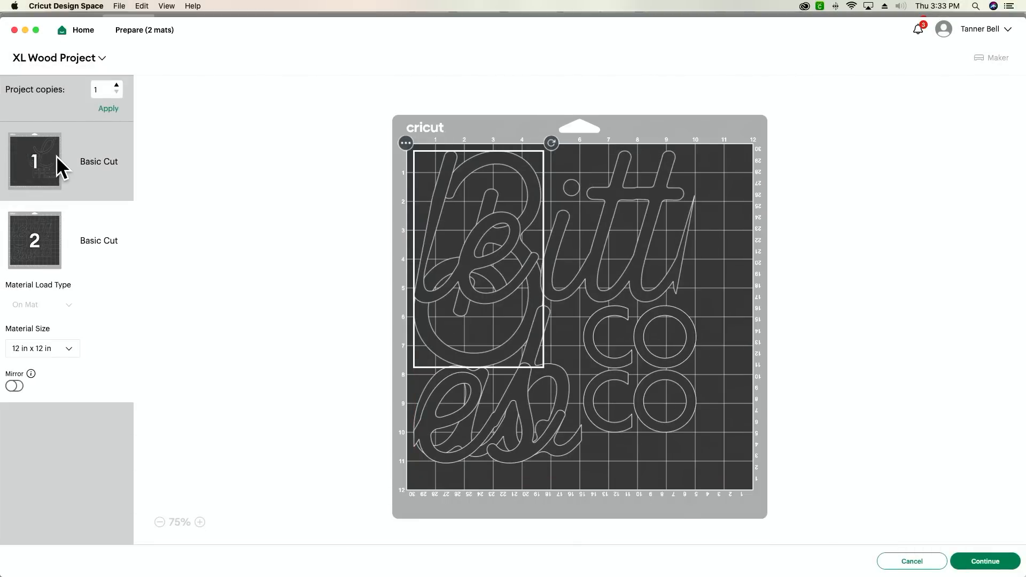
- Return to the first mat and move the capital "L" to the second mat
{"action": "left_click", "coordinate": [56, 157]}
{"action": "left_click", "coordinate": [538, 141]}
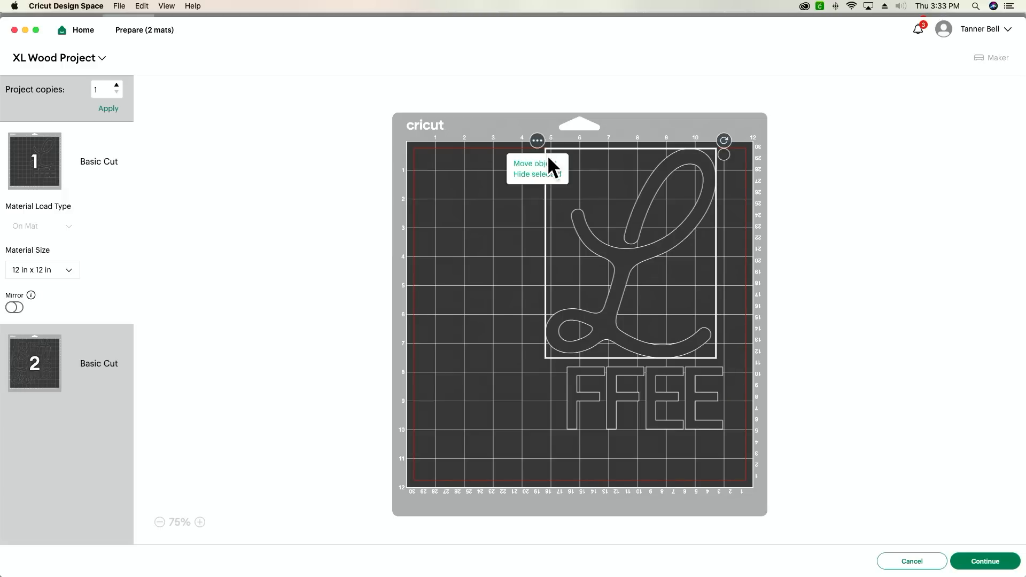
{"action": "left_click", "coordinate": [549, 164]}
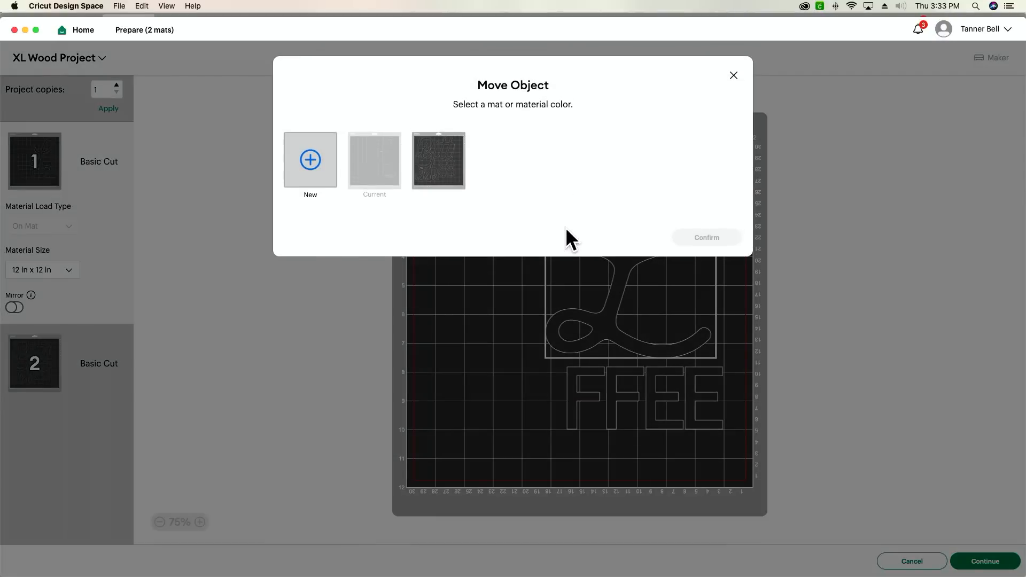
{"action": "left_click", "coordinate": [458, 175]}
{"action": "left_click", "coordinate": [708, 239]}
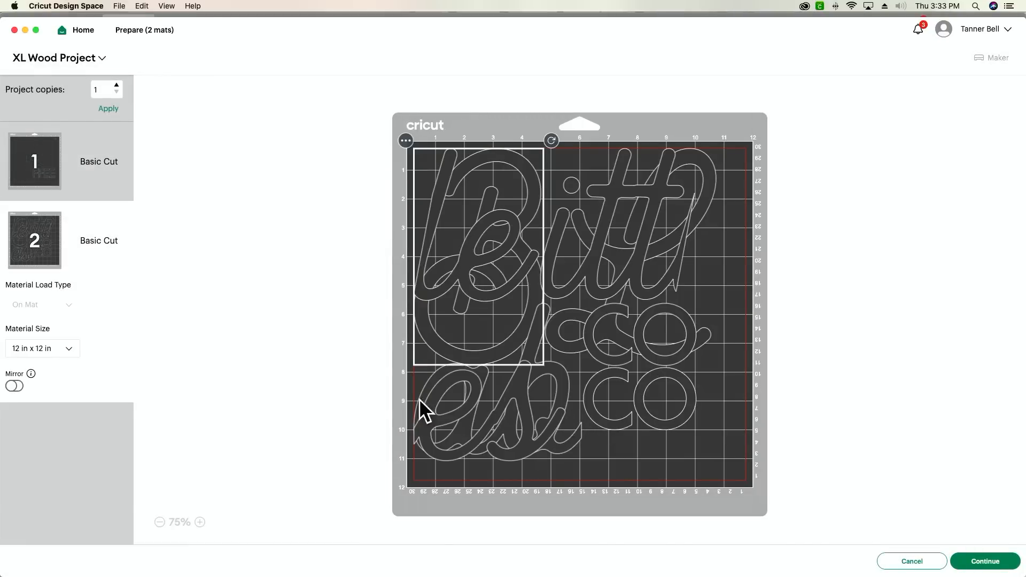
- On the first mat, place the two "F" letters side by side in the mat's upper-left corner
{"action": "left_click", "coordinate": [84, 143]}
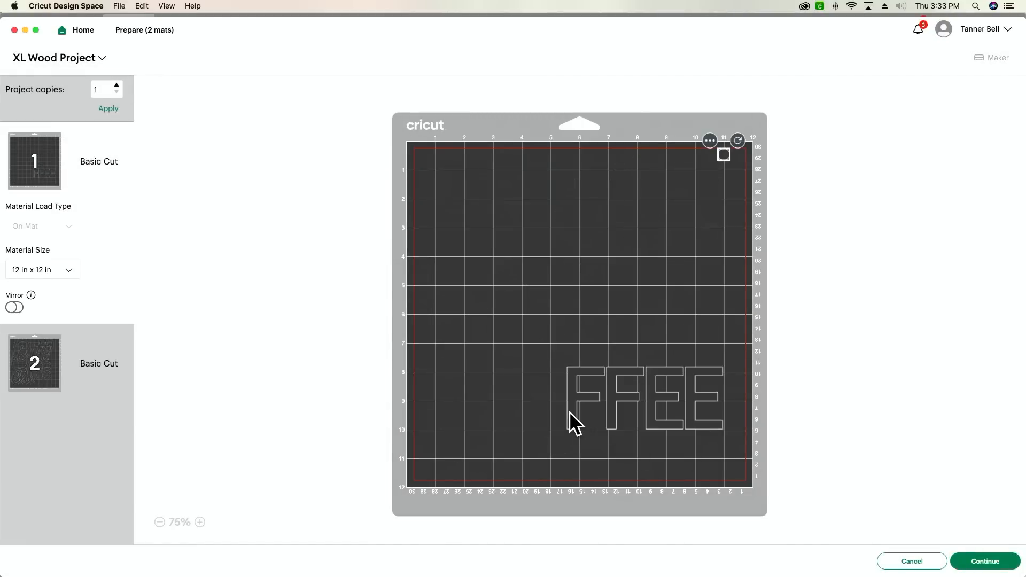
{"action": "left_click_drag", "start_coordinate": [569, 409], "coordinate": [401, 179]}
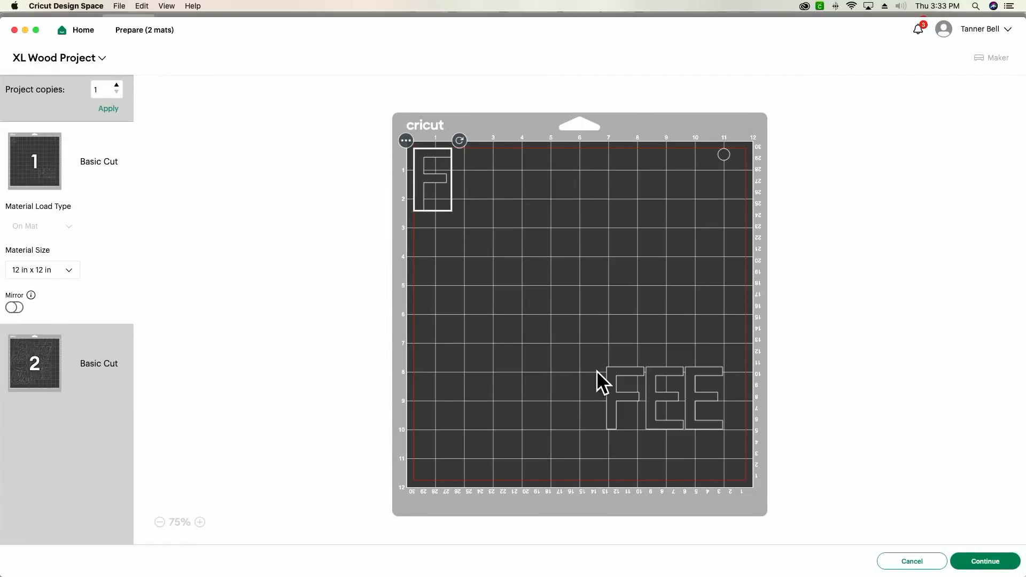
{"action": "left_click_drag", "start_coordinate": [608, 372], "coordinate": [477, 165]}
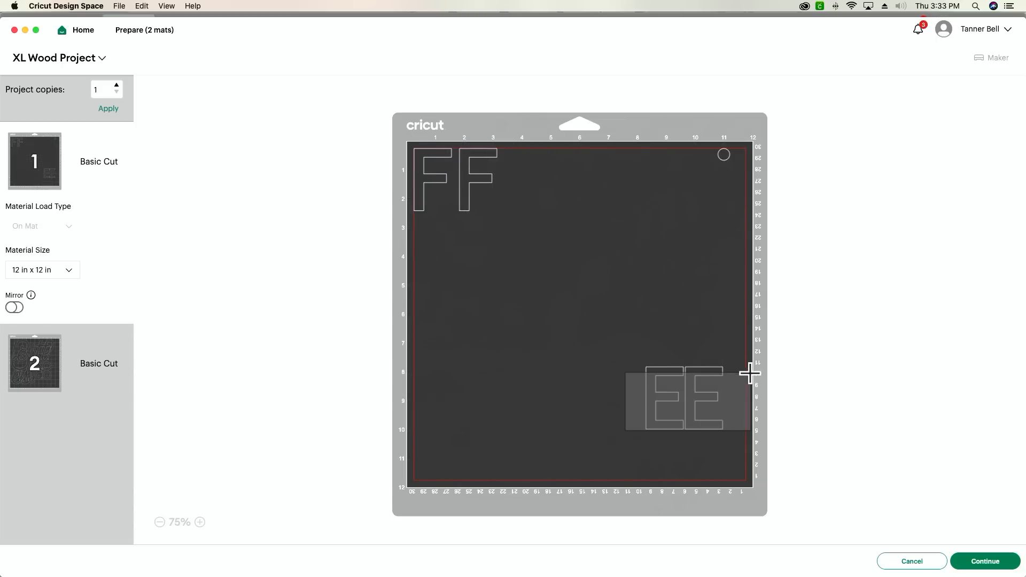
- Move both "E" letters from the first mat to the second mat
{"action": "left_click", "coordinate": [721, 373]}
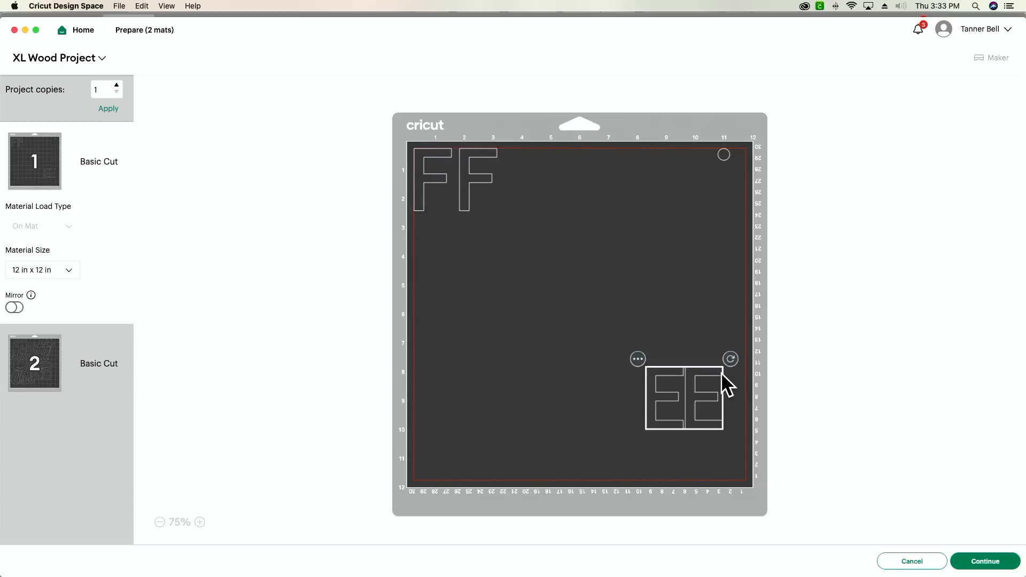
{"action": "left_click", "coordinate": [638, 359]}
{"action": "left_click", "coordinate": [636, 382]}
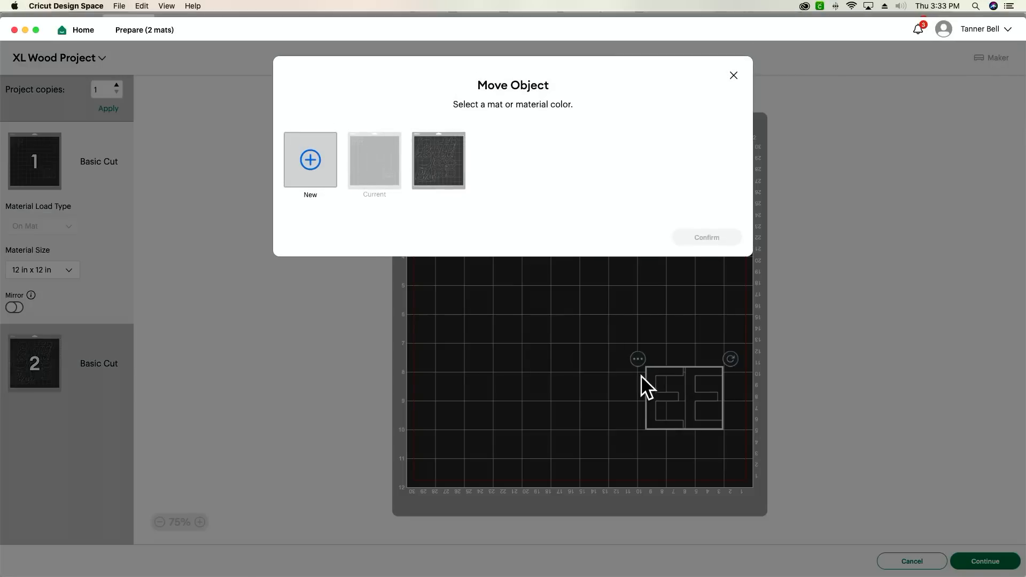
{"action": "left_click", "coordinate": [451, 182]}
{"action": "left_click", "coordinate": [707, 238]}
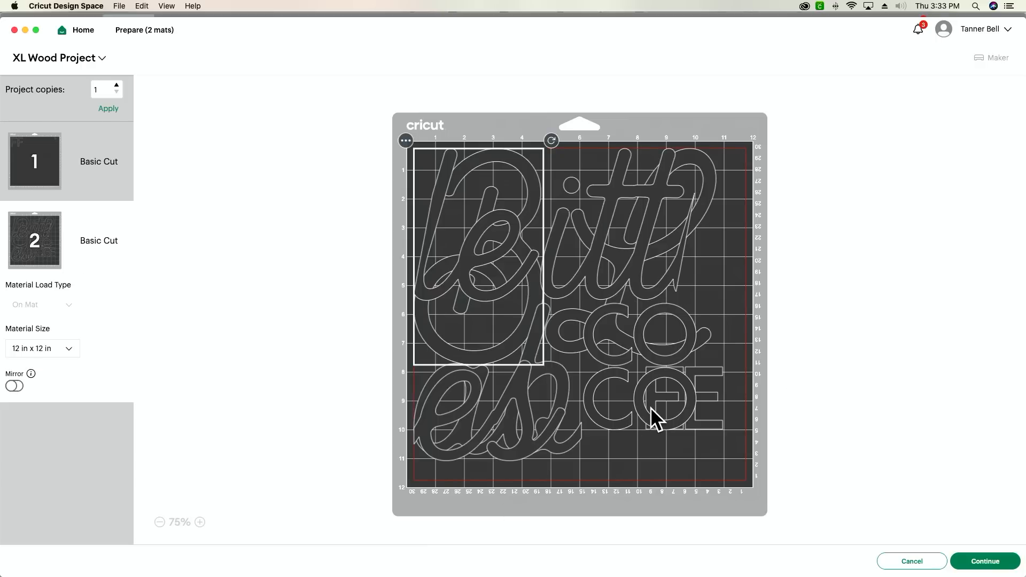
- Move both "O" letters from the second mat to the first mat
{"action": "left_click_drag", "start_coordinate": [650, 408], "coordinate": [657, 429]}
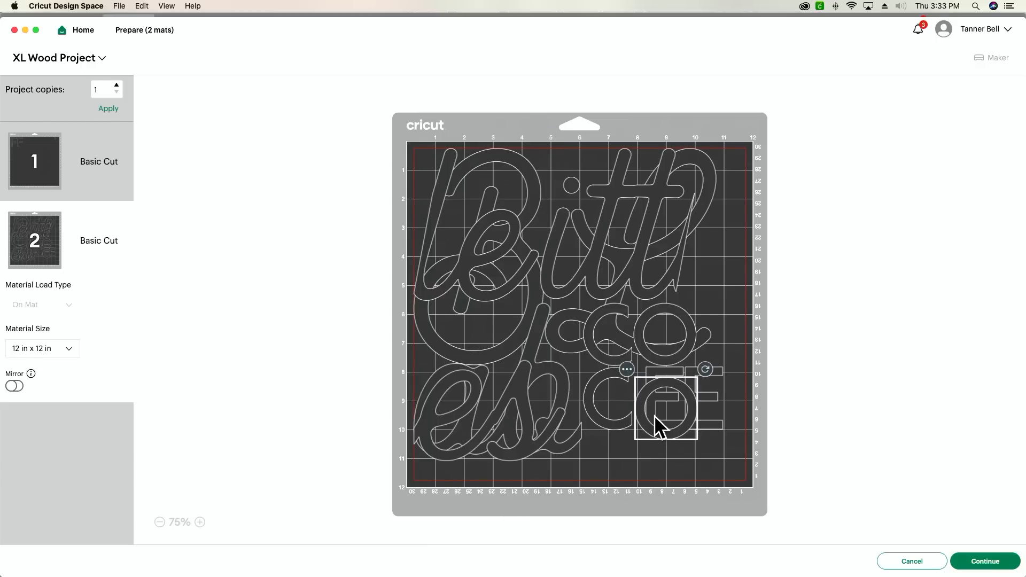
{"action": "left_click", "coordinate": [668, 325], "text": "shift"}
{"action": "left_click", "coordinate": [626, 296]}
{"action": "left_click", "coordinate": [624, 316]}
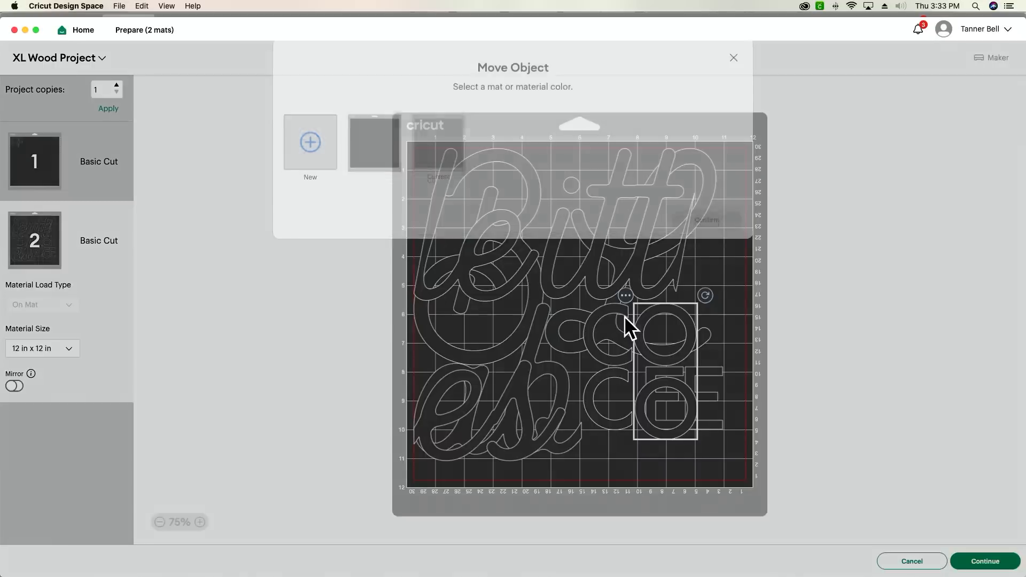
{"action": "left_click", "coordinate": [374, 172]}
{"action": "left_click", "coordinate": [729, 240]}
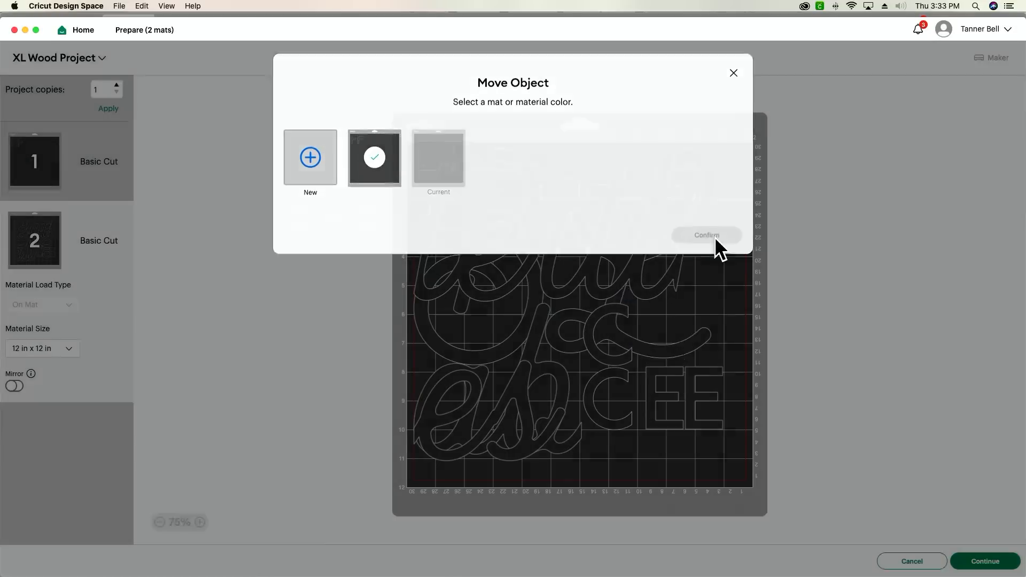
- Try placing one "O" beneath the "F" letters and turning the second "F" upside down to nest against the first
{"action": "left_click_drag", "start_coordinate": [649, 324], "coordinate": [418, 257]}
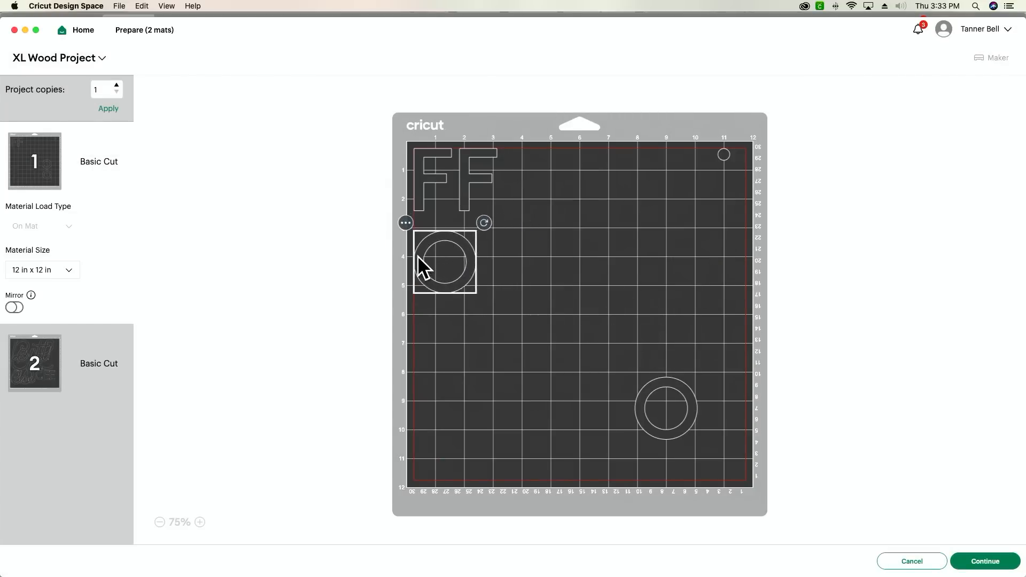
{"action": "left_click", "coordinate": [462, 158]}
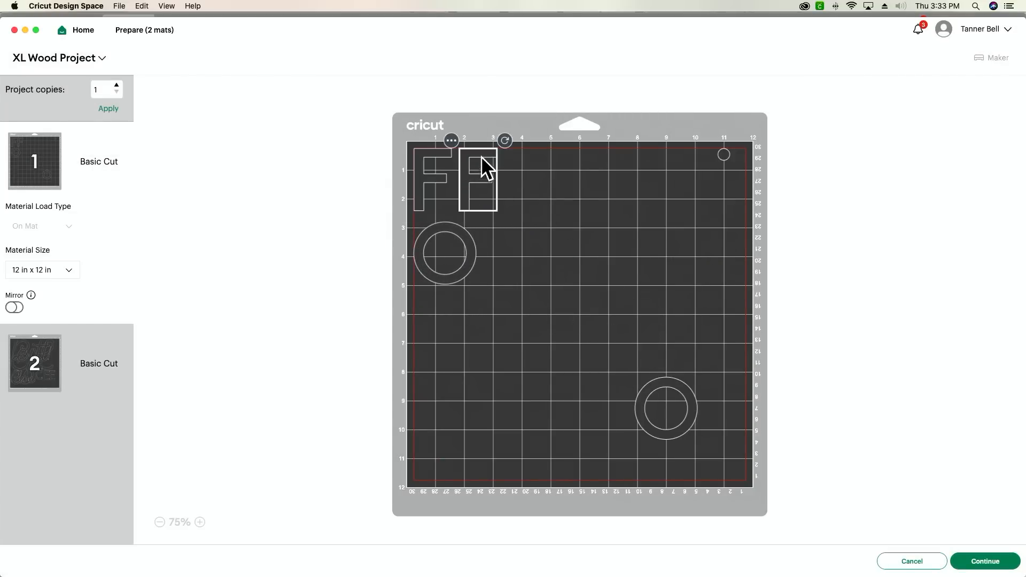
{"action": "left_click_drag", "start_coordinate": [504, 141], "coordinate": [447, 194]}
{"action": "left_click", "coordinate": [434, 181]}
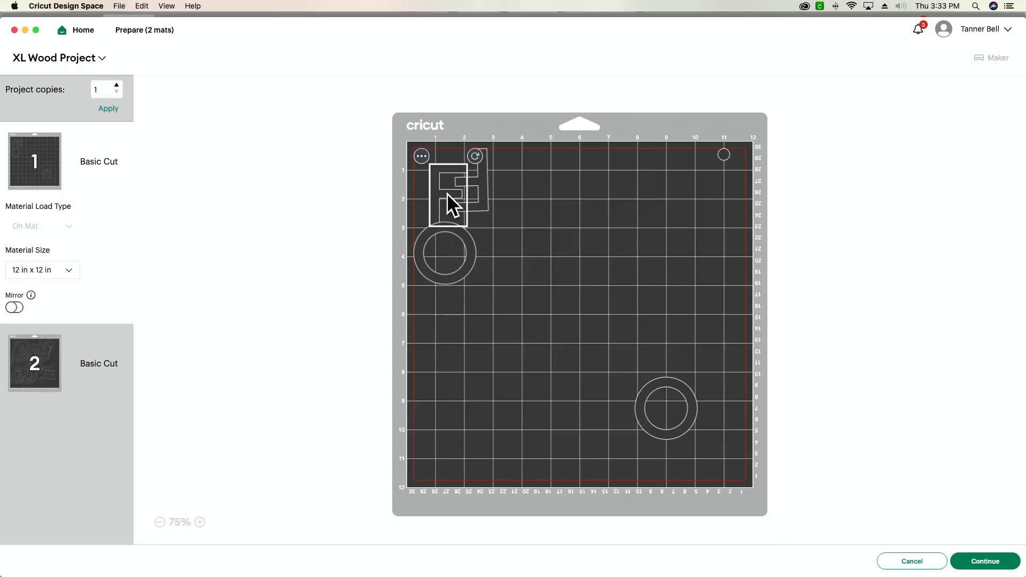
{"action": "left_click_drag", "start_coordinate": [459, 250], "coordinate": [467, 270]}
{"action": "left_click", "coordinate": [437, 169]}
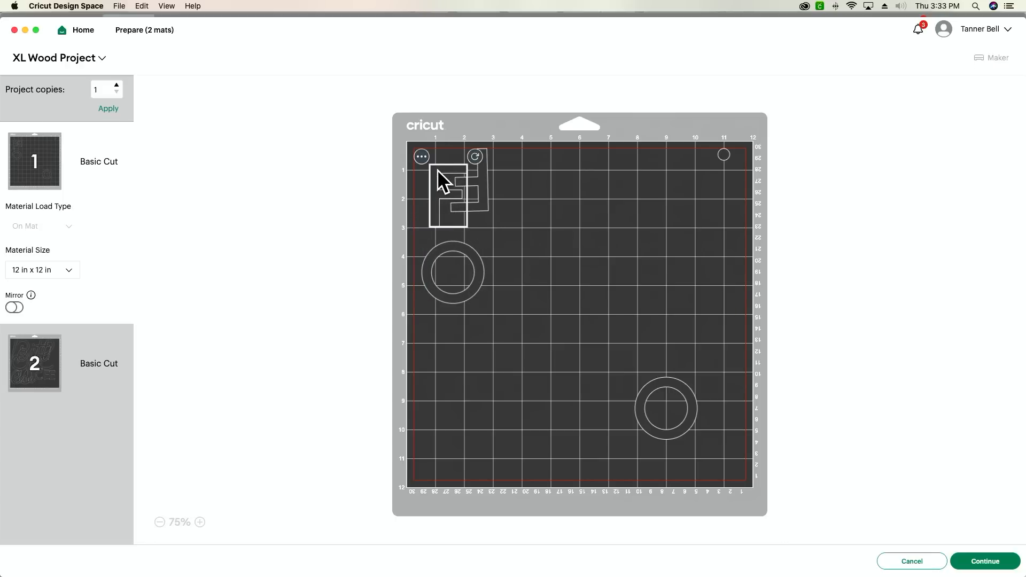
{"action": "left_click", "coordinate": [476, 200]}
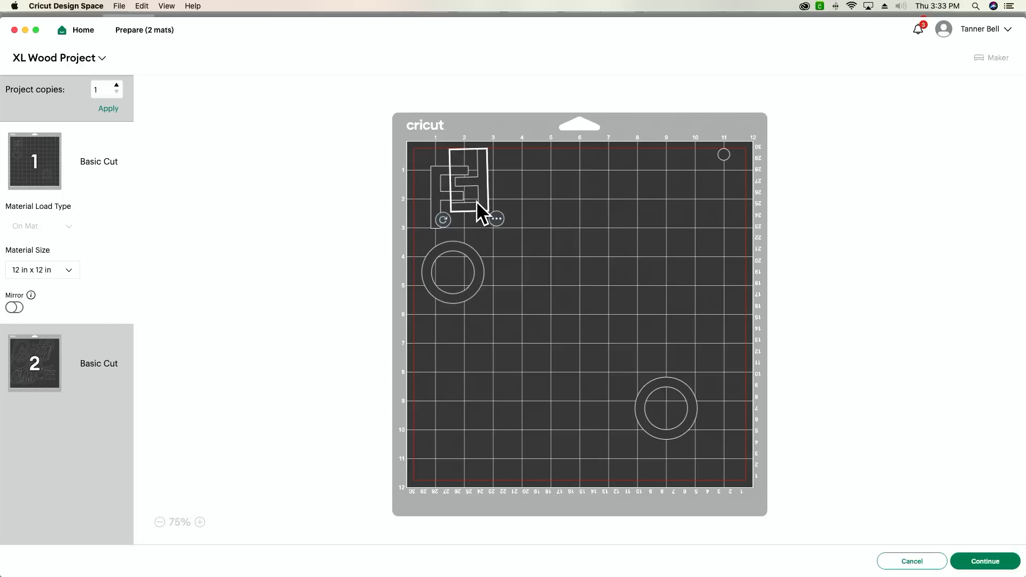
{"action": "left_click_drag", "start_coordinate": [477, 201], "coordinate": [477, 203]}
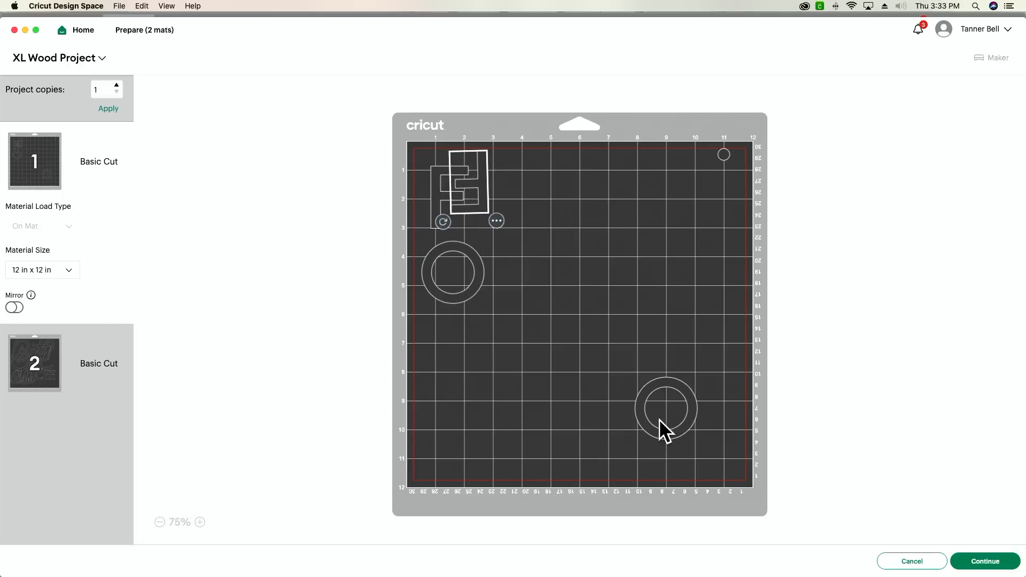
- Try stacking both "O" letters beneath the "F" pair, with the upside-down "F" interlocked with the "F" in the mat's corner
{"action": "left_click_drag", "start_coordinate": [659, 419], "coordinate": [445, 350]}
{"action": "left_click_drag", "start_coordinate": [476, 187], "coordinate": [422, 171]}
{"action": "left_click", "coordinate": [504, 219]}
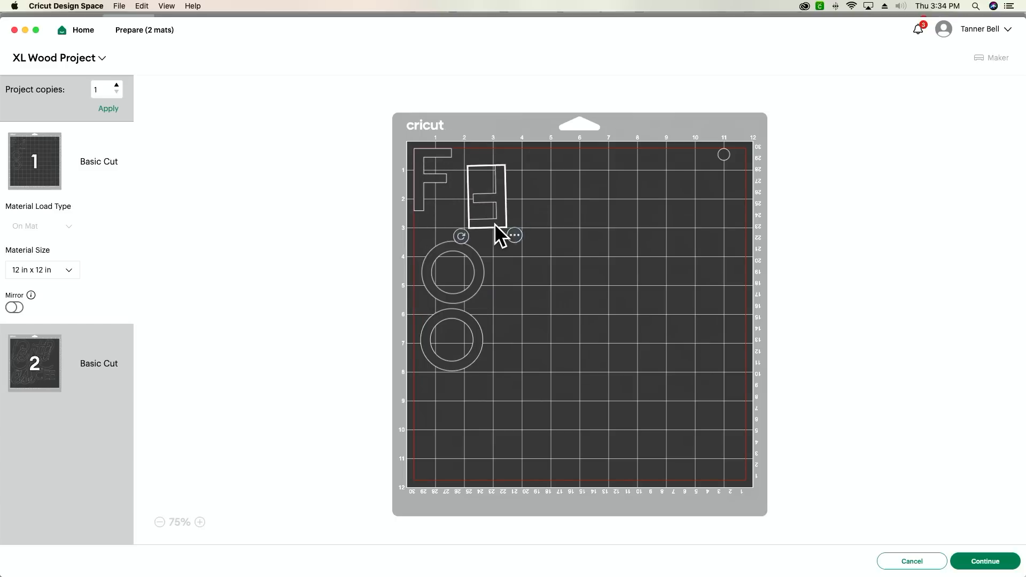
{"action": "left_click_drag", "start_coordinate": [495, 224], "coordinate": [454, 222]}
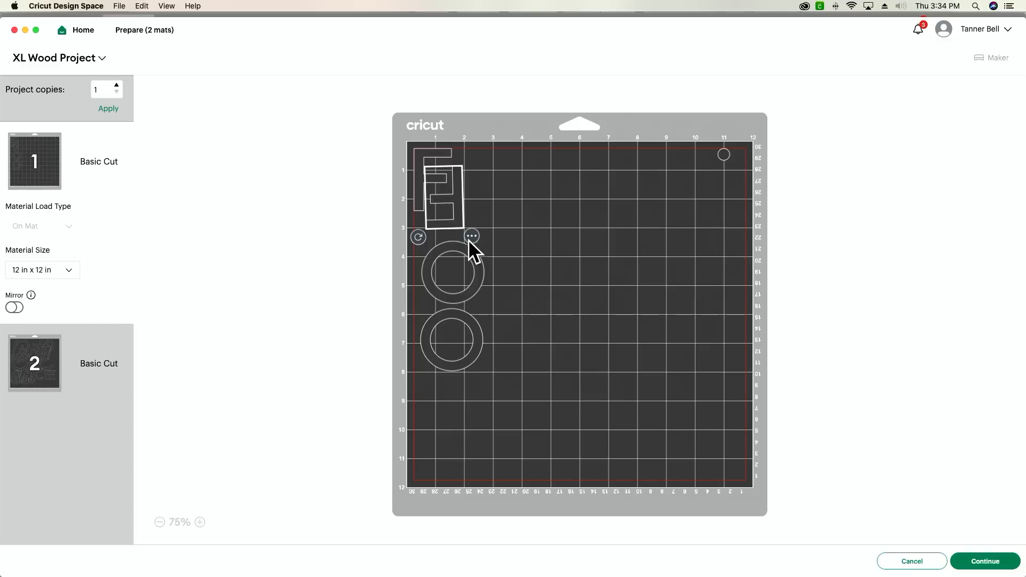
{"action": "left_click_drag", "start_coordinate": [466, 267], "coordinate": [446, 264]}
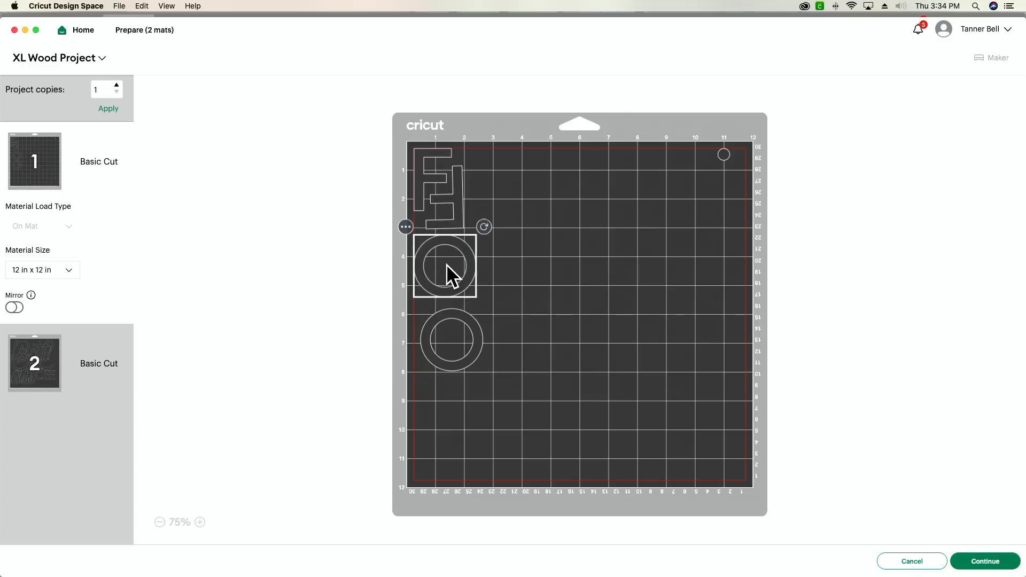
- Move "es" from the second mat to the first mat and place it near the mat's lower-left corner
{"action": "left_click", "coordinate": [50, 368]}
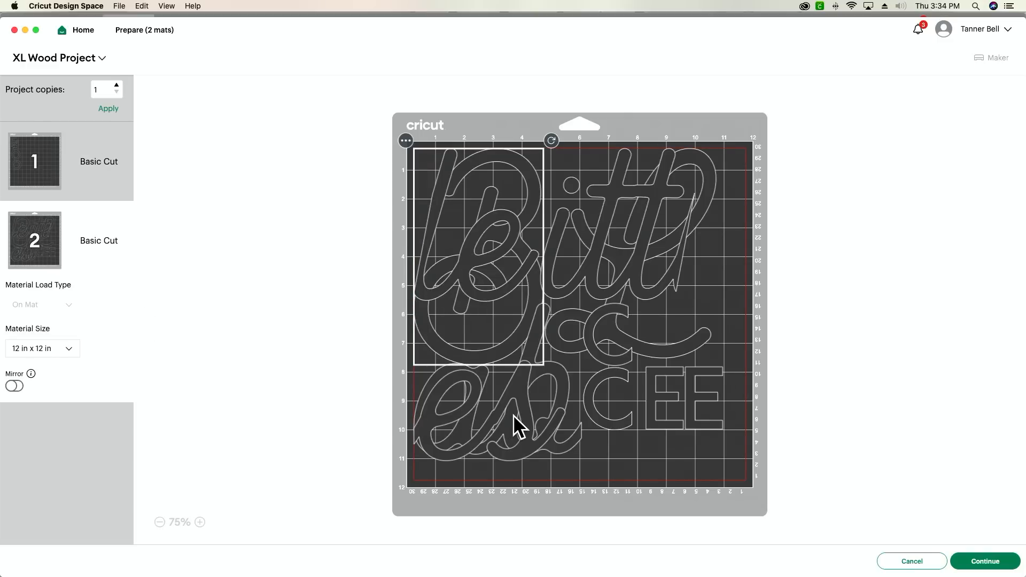
{"action": "left_click_drag", "start_coordinate": [516, 412], "coordinate": [563, 396]}
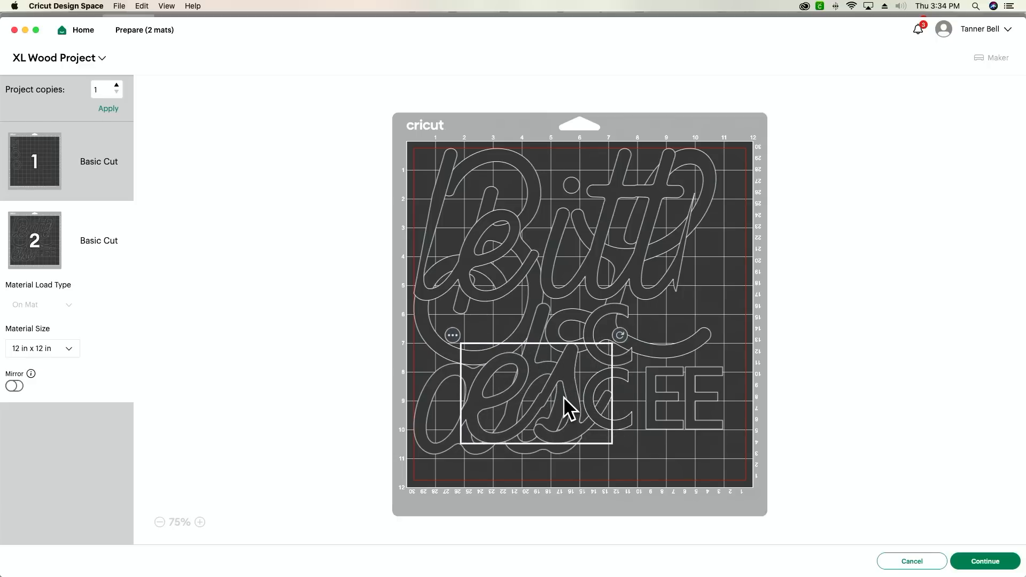
{"action": "left_click", "coordinate": [452, 335]}
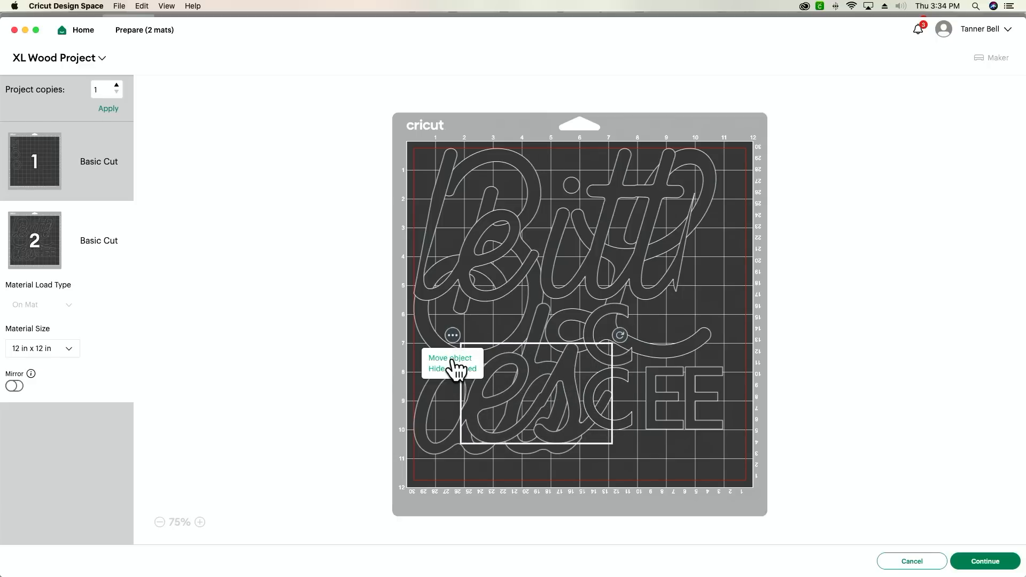
{"action": "left_click", "coordinate": [455, 362]}
{"action": "left_click", "coordinate": [357, 172]}
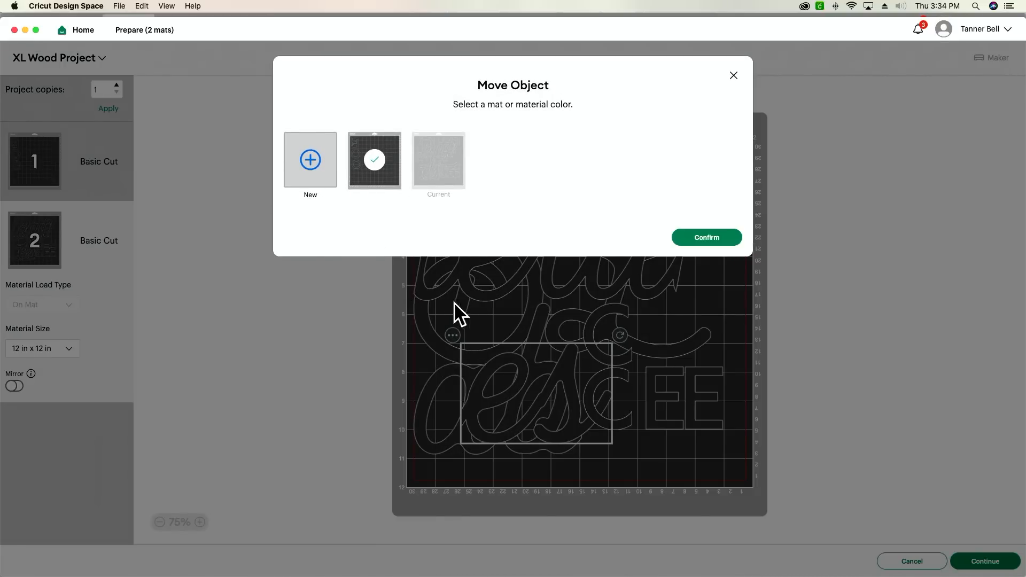
{"action": "left_click", "coordinate": [706, 237]}
{"action": "left_click_drag", "start_coordinate": [509, 411], "coordinate": [429, 434]}
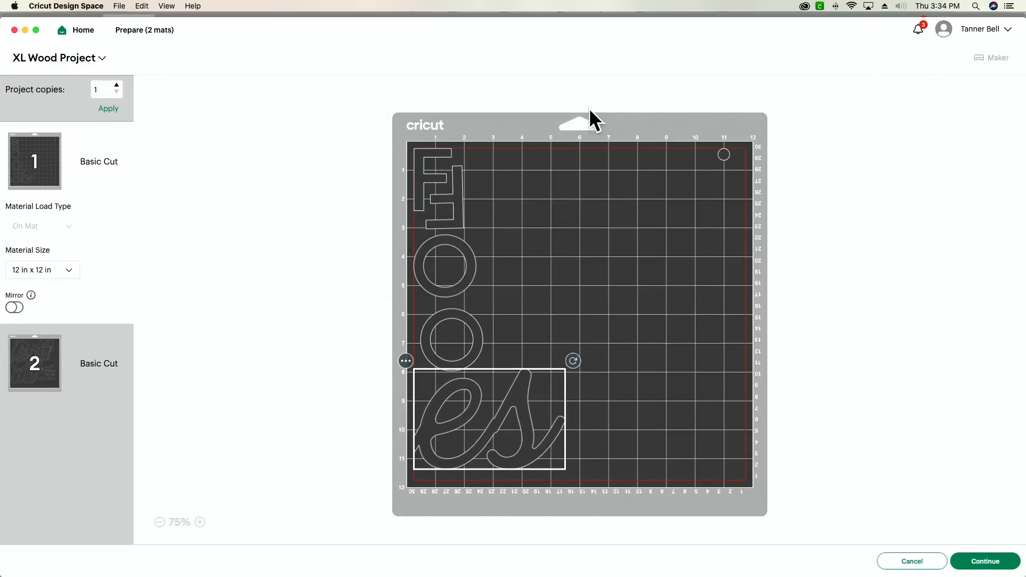
- Stack the two "F" letters upright along the first mat's left edge and stack the two "O" letters beside them
{"action": "left_click_drag", "start_coordinate": [453, 360], "coordinate": [491, 181]}
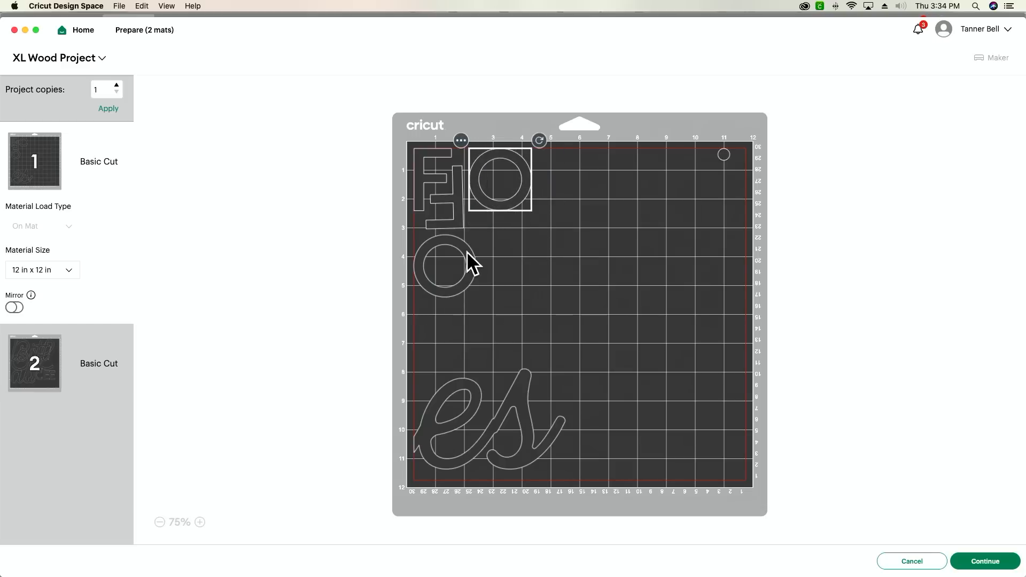
{"action": "left_click_drag", "start_coordinate": [467, 264], "coordinate": [566, 186]}
{"action": "left_click_drag", "start_coordinate": [461, 169], "coordinate": [426, 233]}
{"action": "left_click_drag", "start_coordinate": [495, 197], "coordinate": [482, 198]}
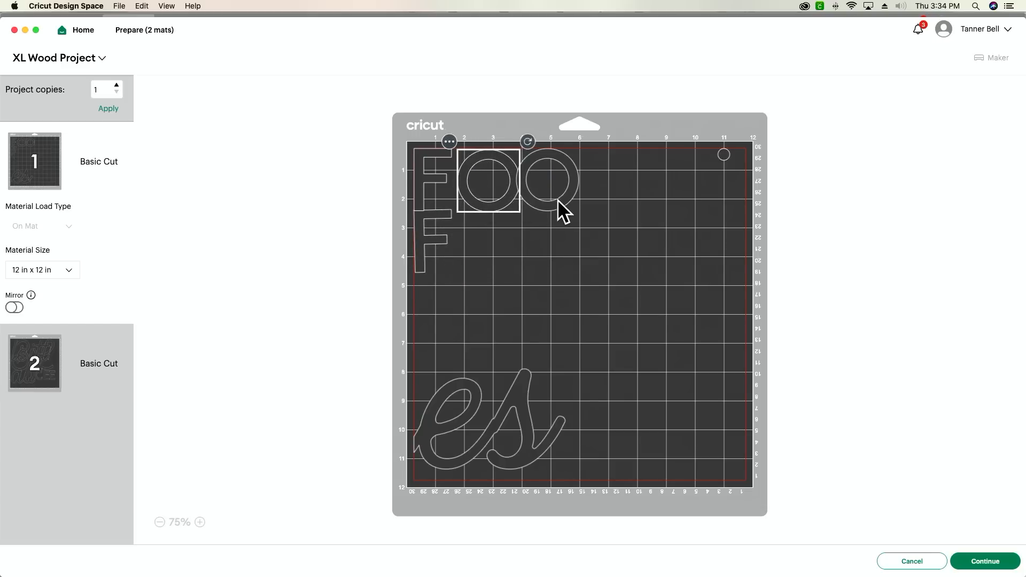
{"action": "left_click_drag", "start_coordinate": [557, 200], "coordinate": [501, 265]}
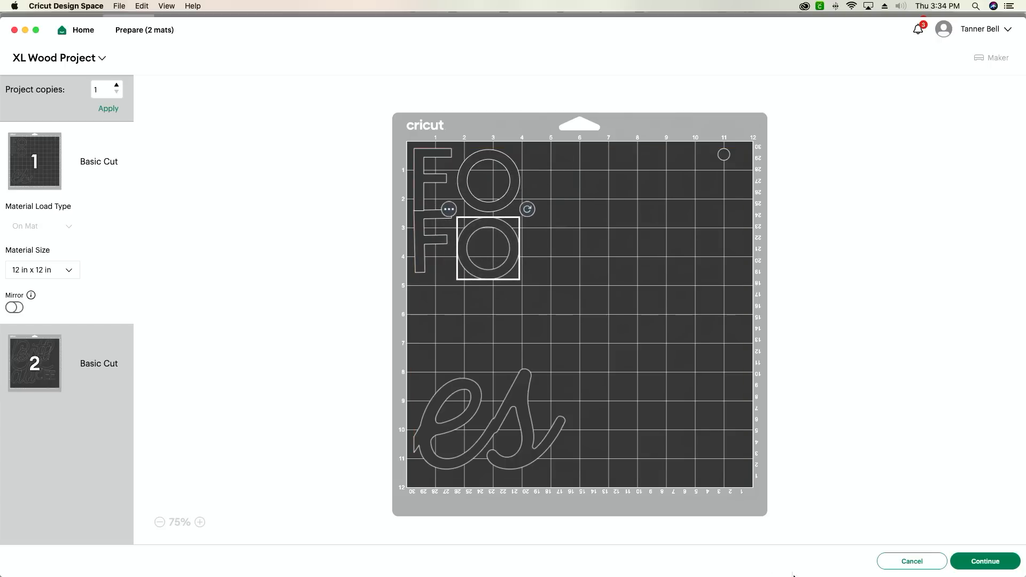
- Check the second mat, then spread out the lower "O" and lower "F" on the first mat, straightening the "F"
{"action": "left_click", "coordinate": [44, 373]}
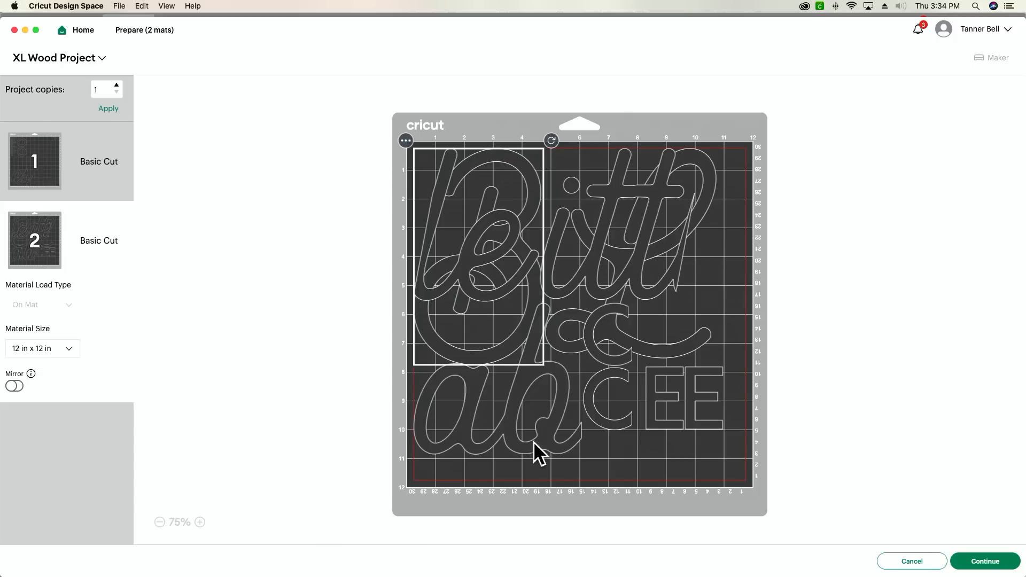
{"action": "left_click", "coordinate": [52, 164]}
{"action": "left_click", "coordinate": [507, 287]}
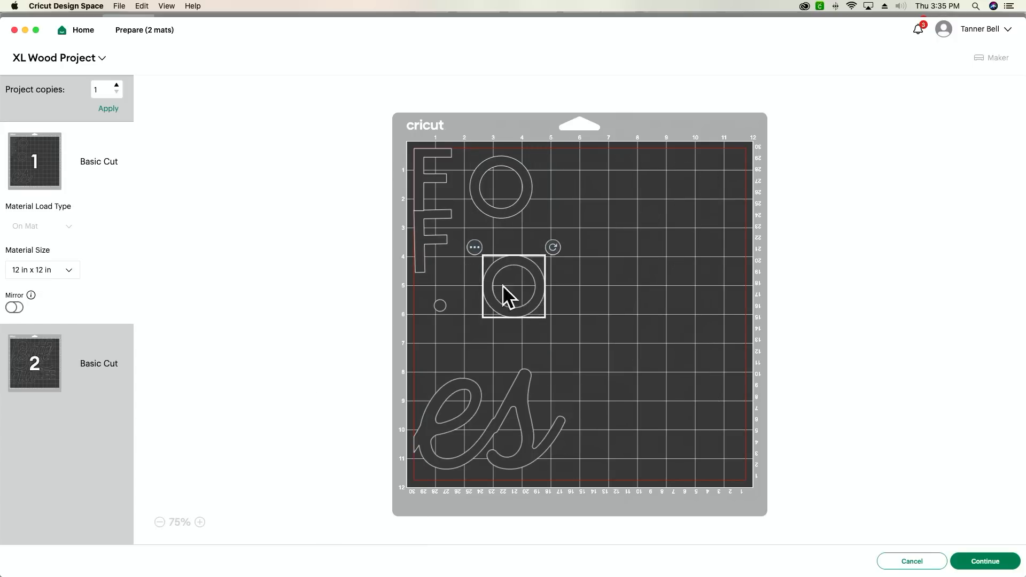
{"action": "left_click_drag", "start_coordinate": [435, 242], "coordinate": [444, 249]}
{"action": "left_click_drag", "start_coordinate": [470, 217], "coordinate": [472, 215]}
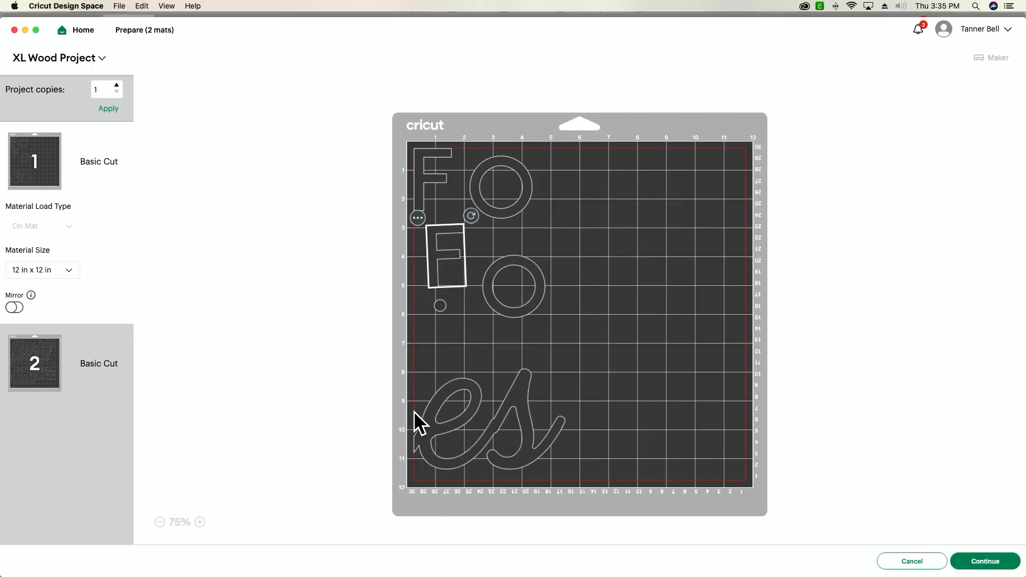
- Move the "es" piece from the first mat back to the existing second mat
{"action": "left_click", "coordinate": [480, 439]}
{"action": "scroll", "coordinate": [580, 216], "scroll_direction": "up", "scroll_amount": 1}
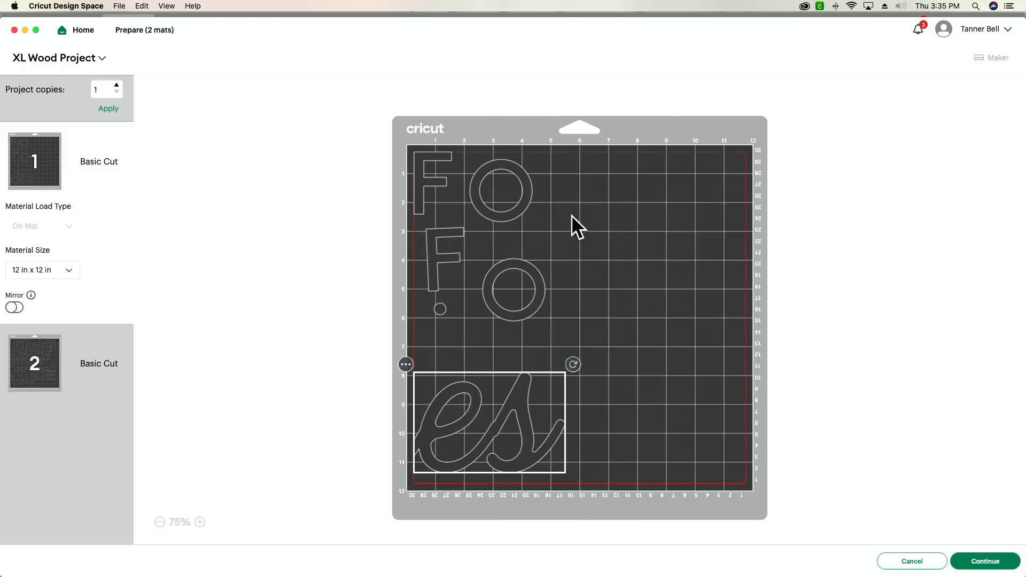
{"action": "left_click", "coordinate": [406, 366]}
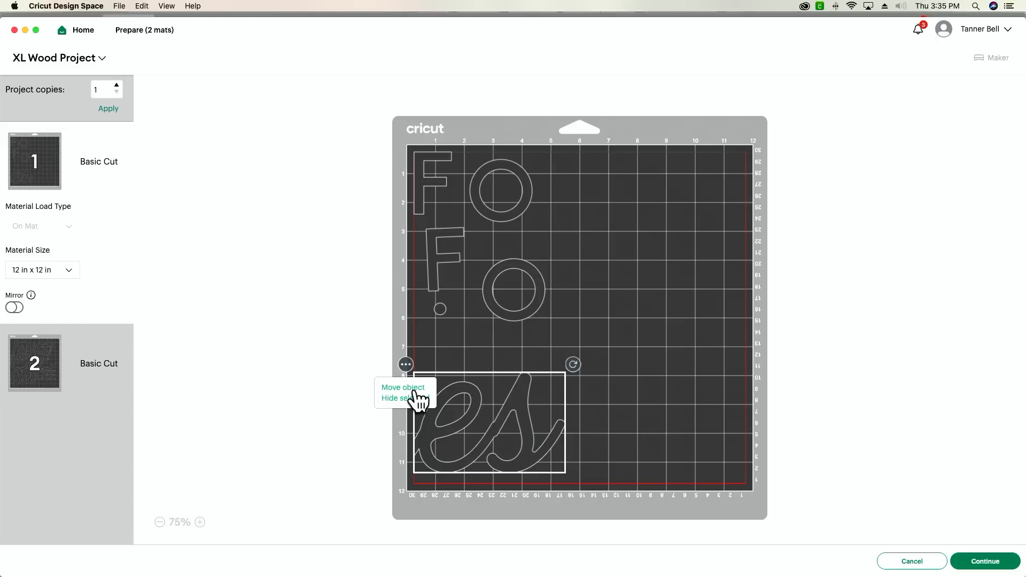
{"action": "left_click", "coordinate": [417, 388]}
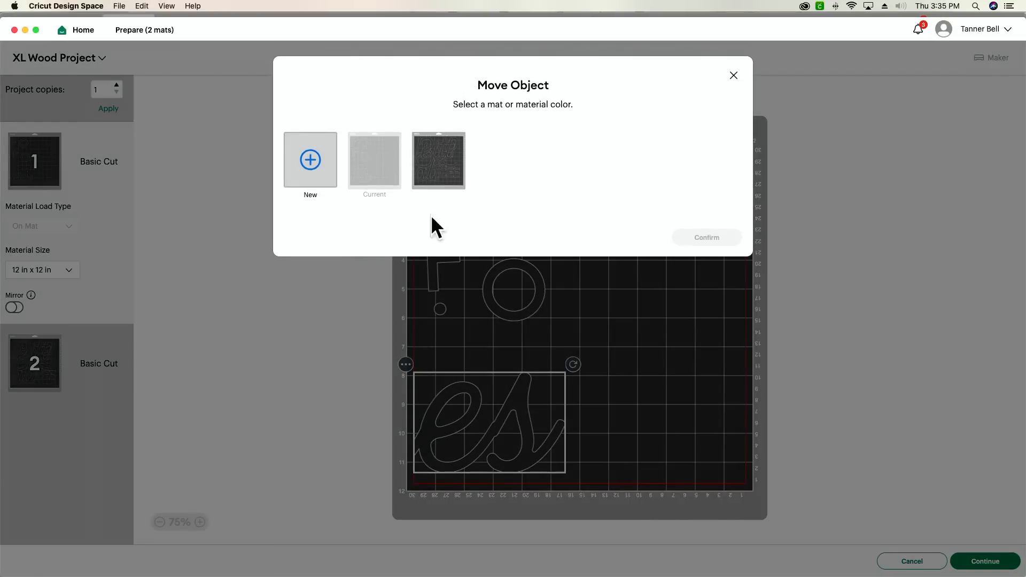
{"action": "left_click", "coordinate": [449, 179]}
{"action": "left_click", "coordinate": [716, 237]}
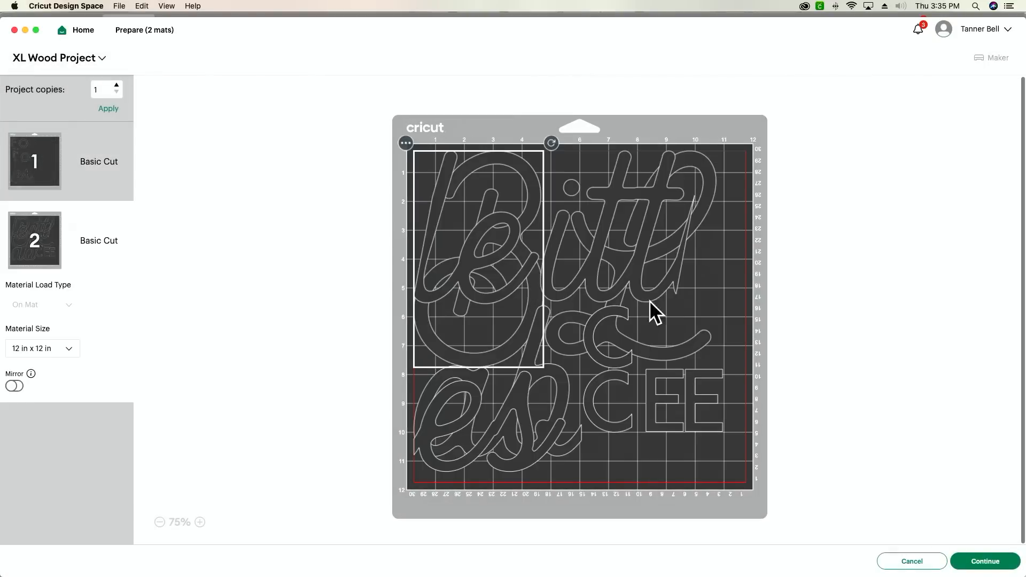
- Return to the first mat and move the lower "O" closer beneath the upper "O", beside the lower "F"
{"action": "left_click", "coordinate": [78, 155]}
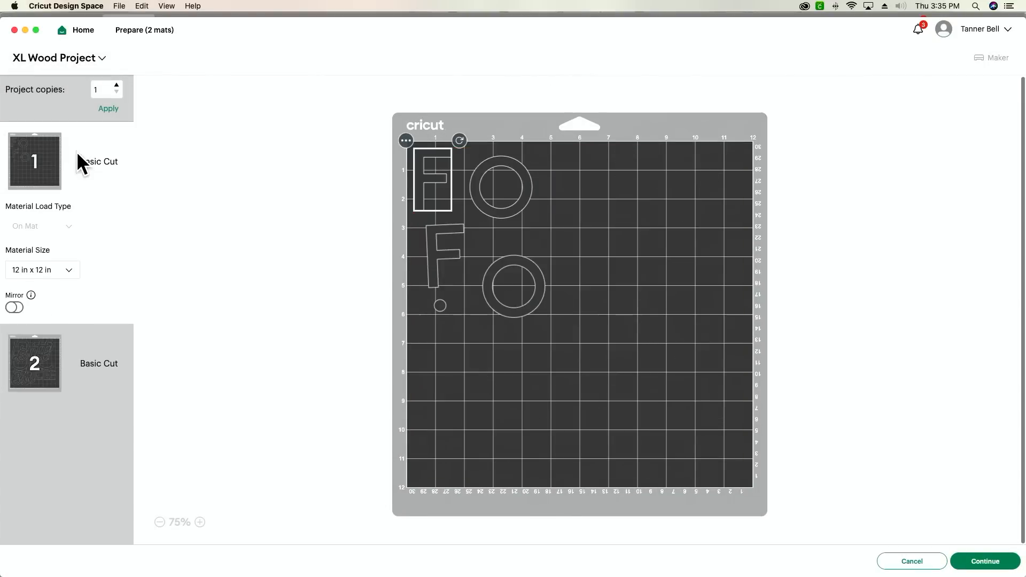
{"action": "left_click_drag", "start_coordinate": [511, 287], "coordinate": [504, 268]}
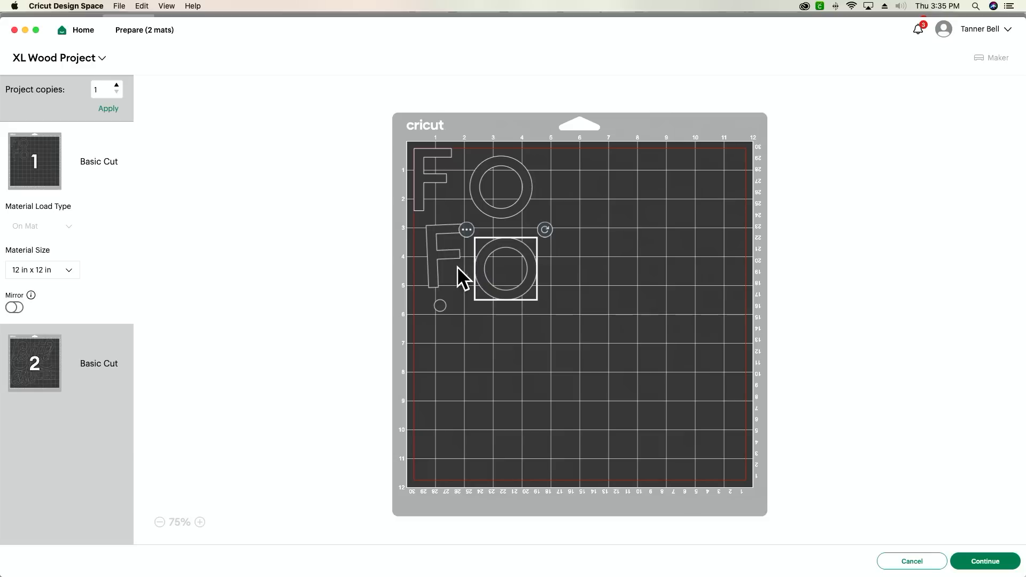